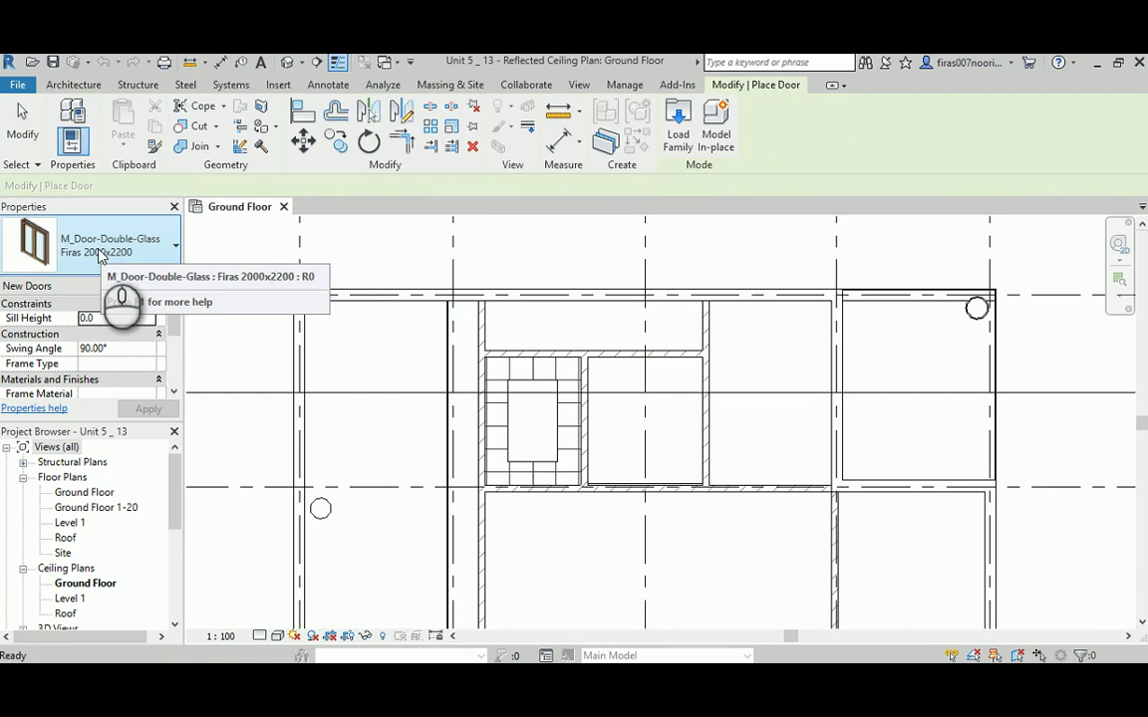
Step: Review the door types and the Load Family library without loading anything, then show the Architecture tools
click(104, 248)
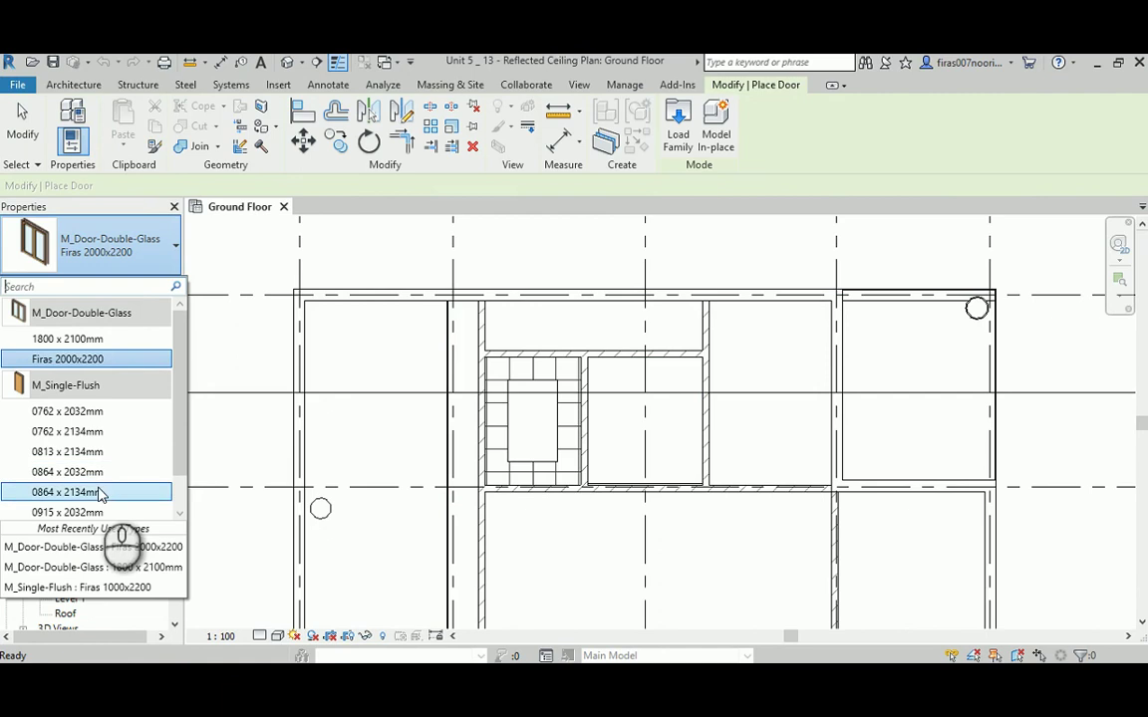
click(677, 135)
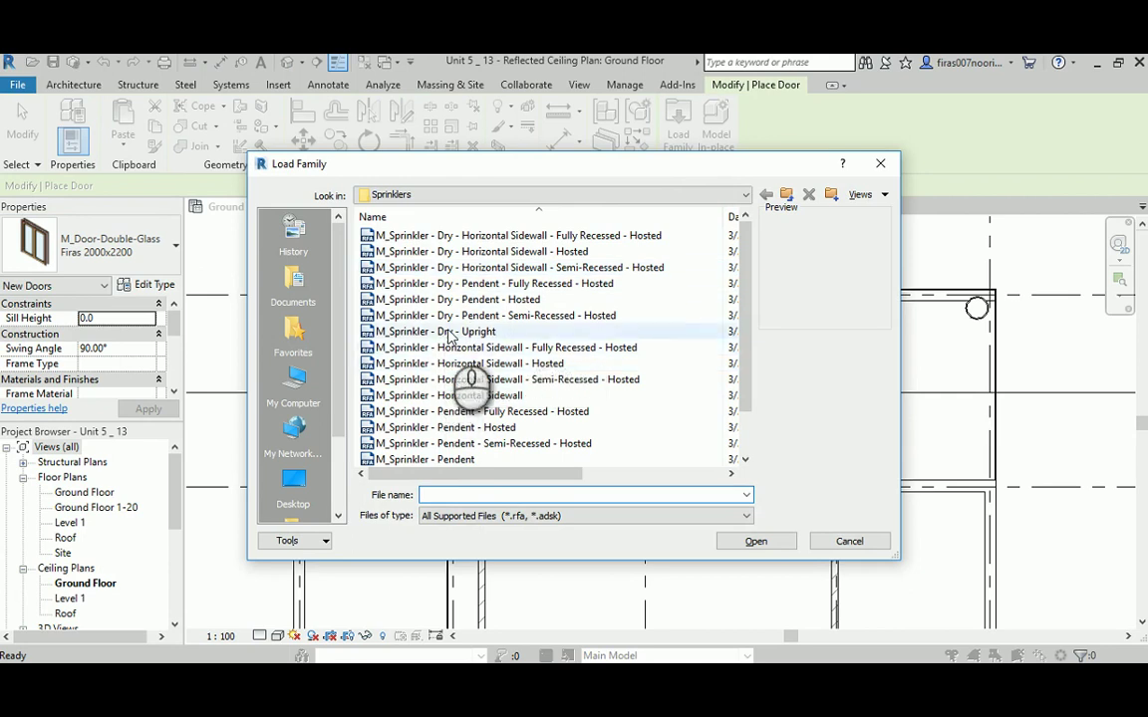
click(881, 164)
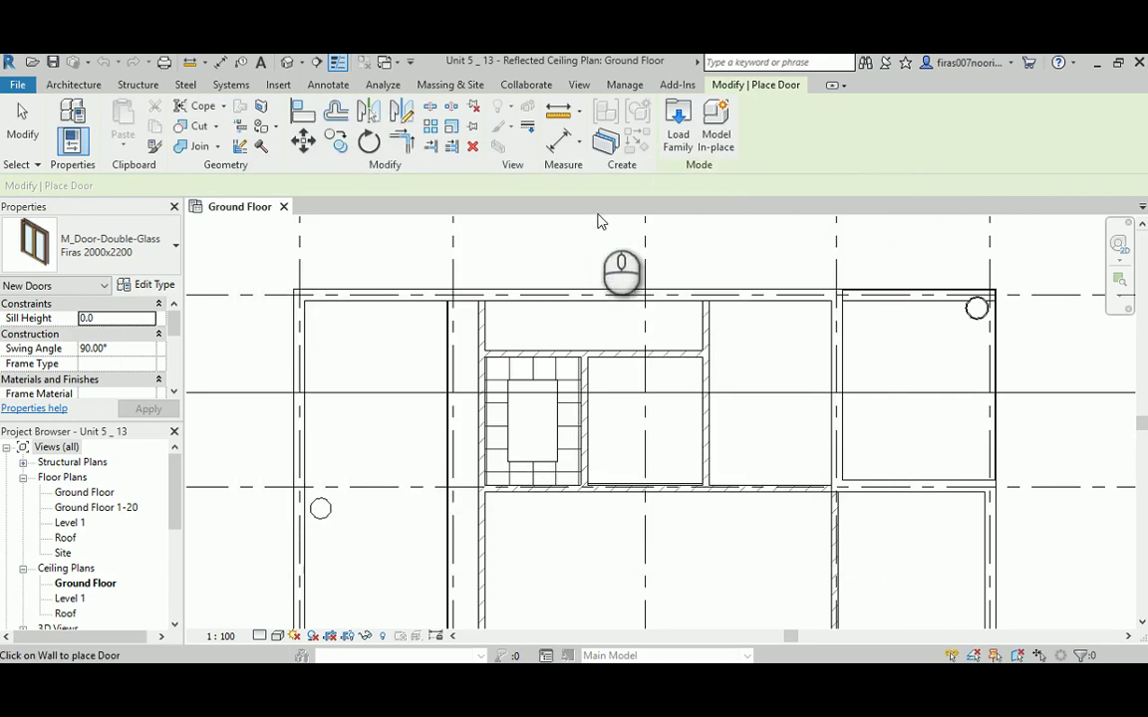
click(66, 88)
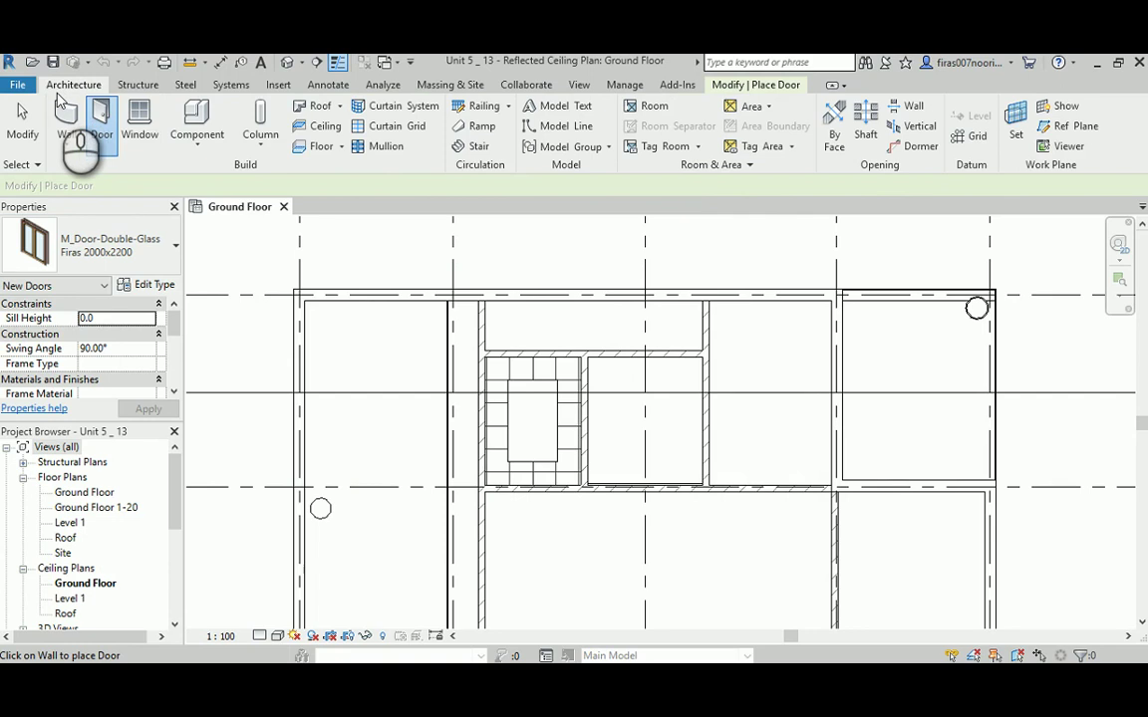
Step: Start the Wall tool and check the current wall type's Edit Type properties
click(64, 112)
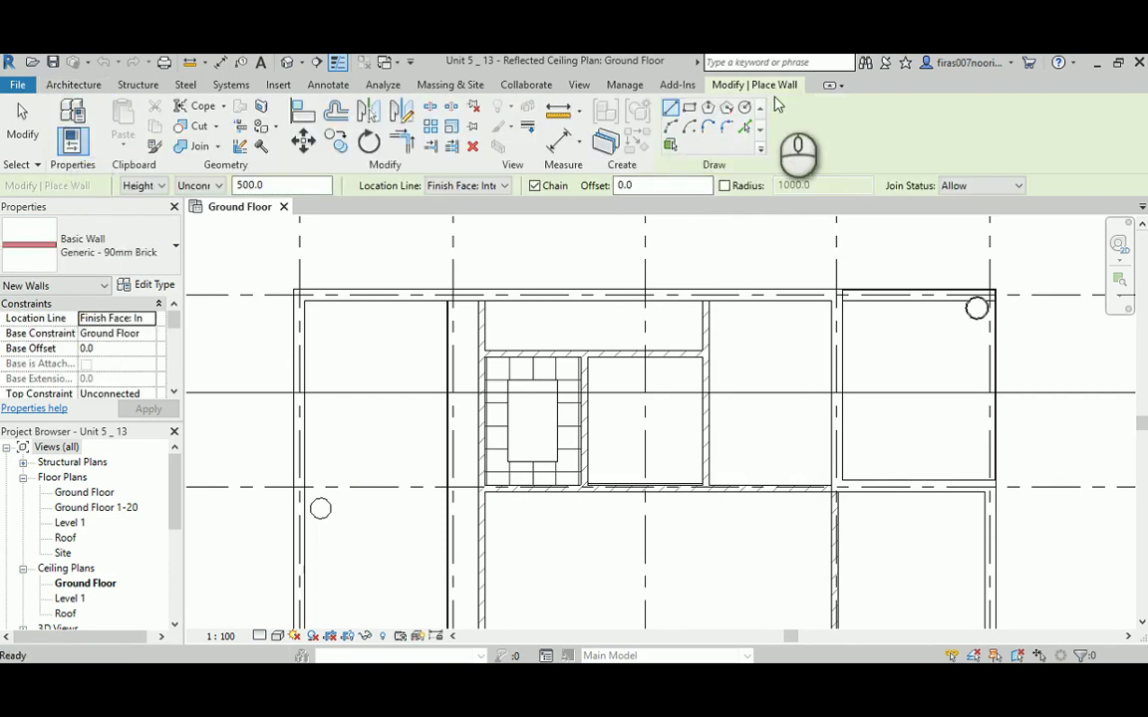
click(155, 288)
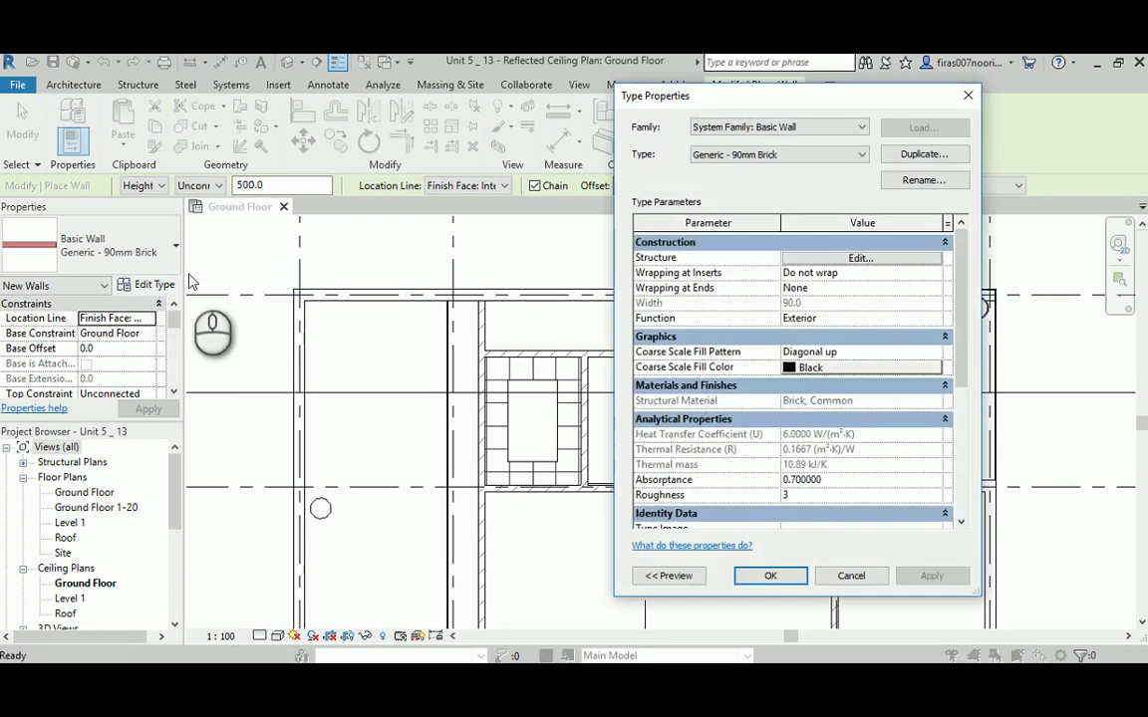
click(969, 96)
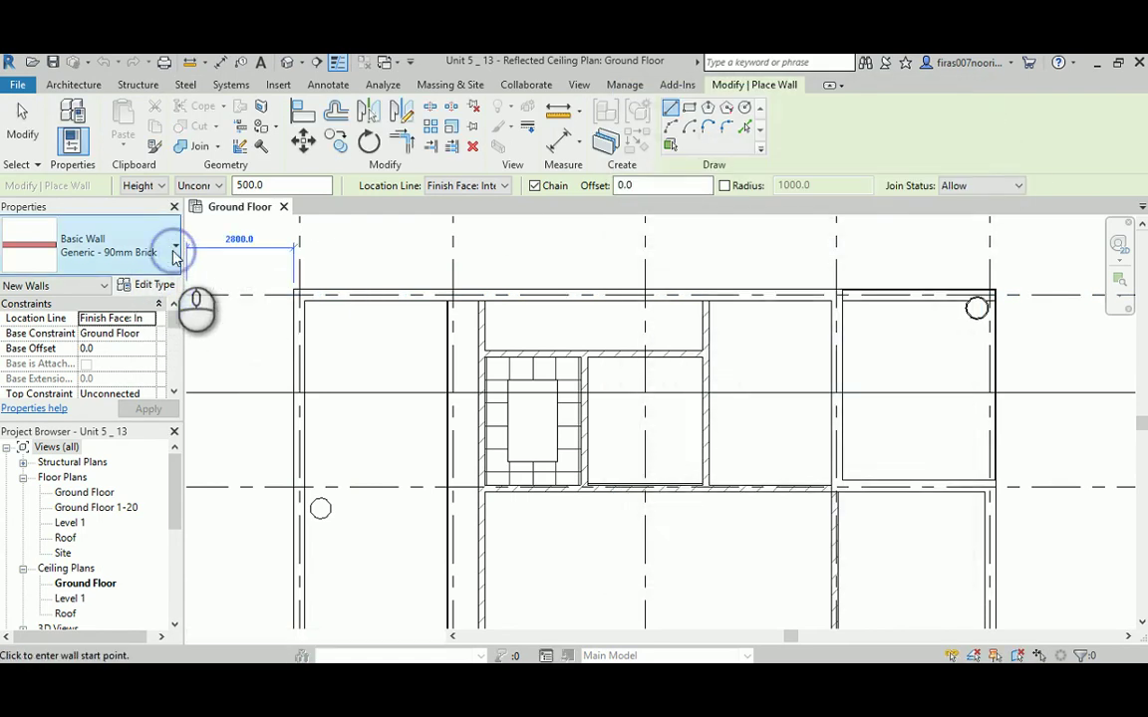
Step: Browse the wall type list for Stacked Wall: Exterior - Brick Over Block w Metal Stud
click(174, 251)
scroll(99, 425, up, 4)
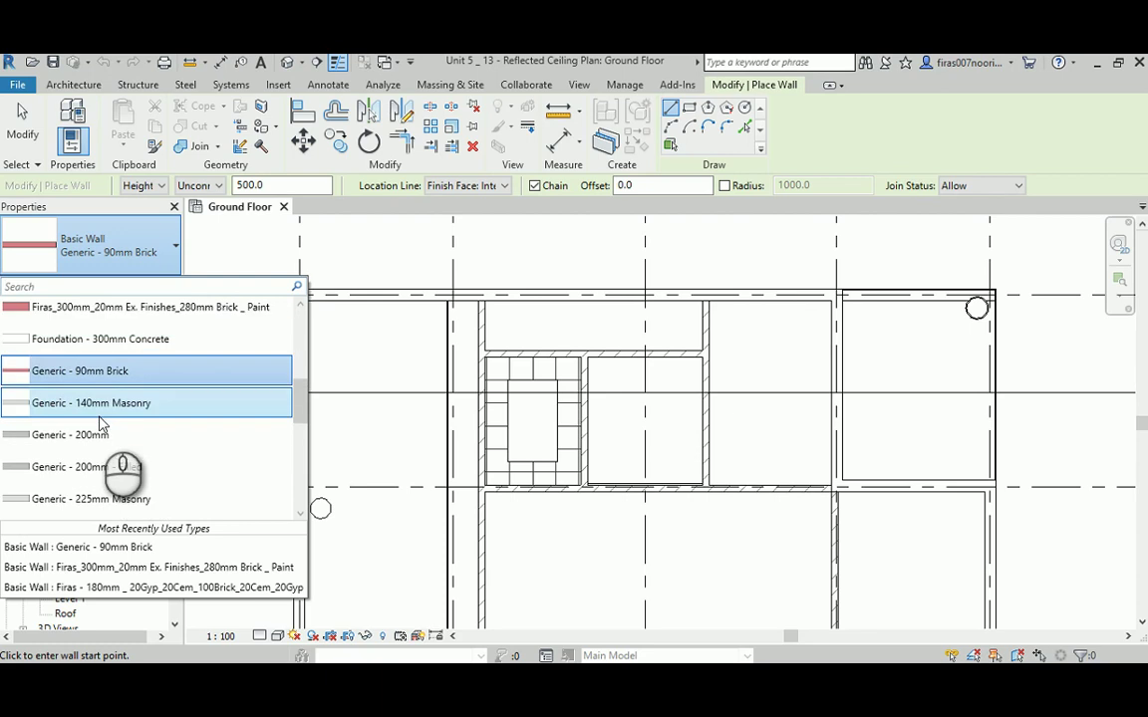
scroll(85, 394, up, 8)
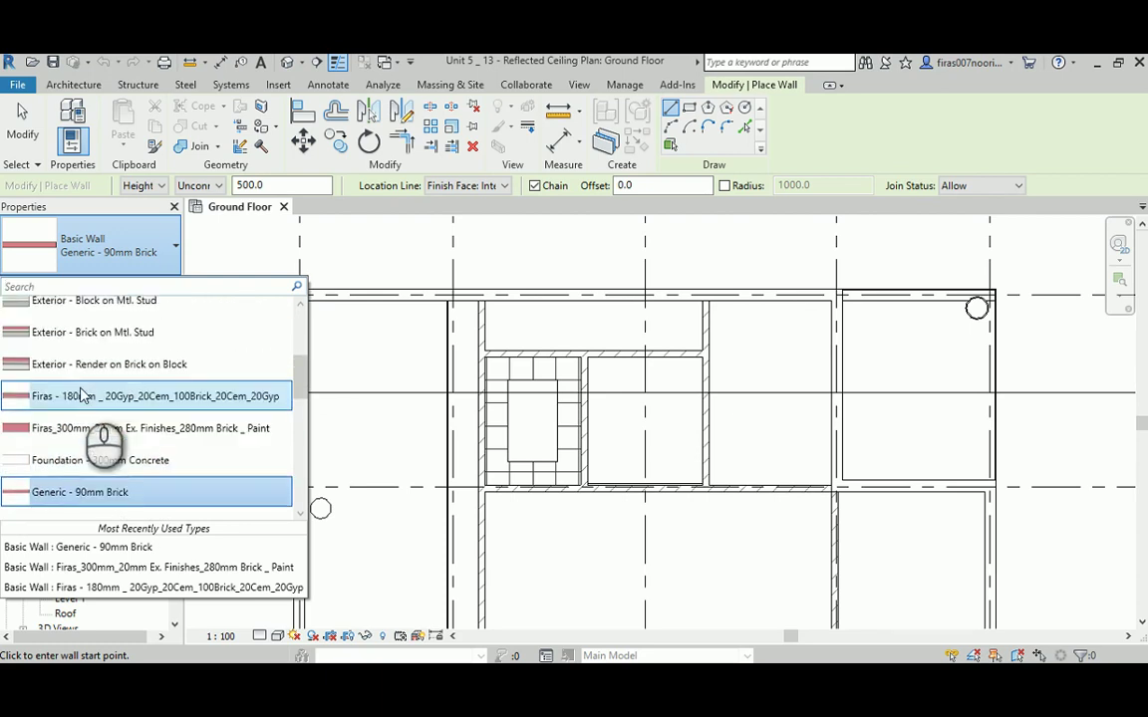
scroll(72, 351, up, 1)
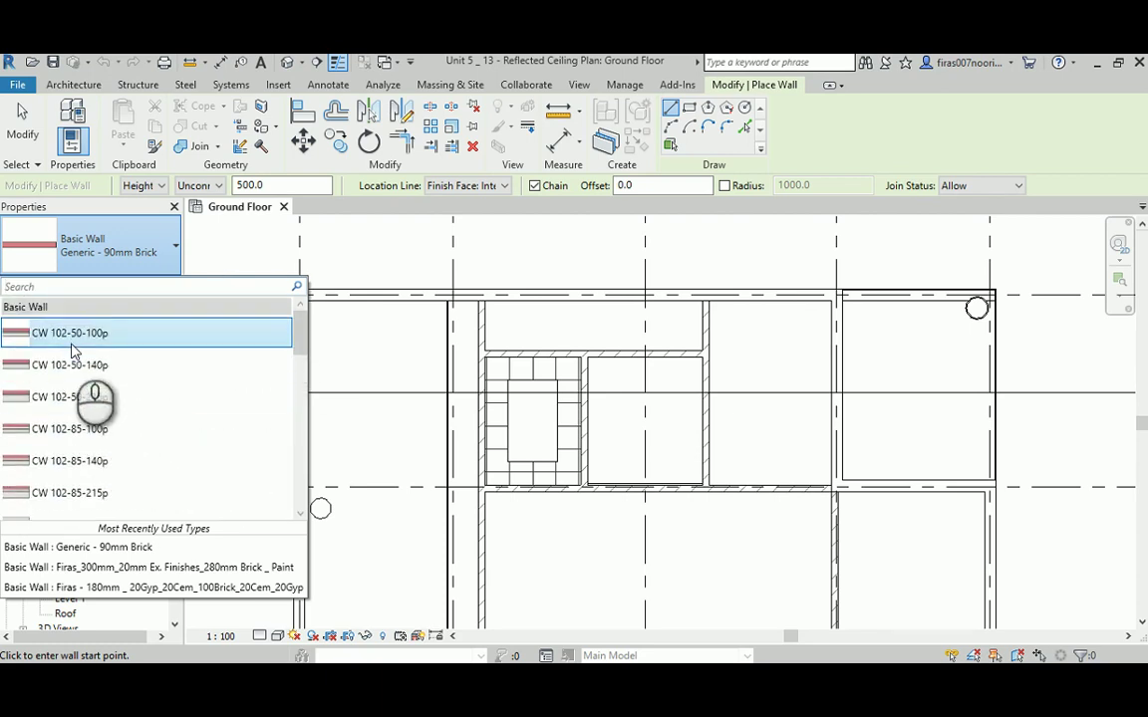
scroll(72, 350, down, 9)
scroll(71, 351, down, 4)
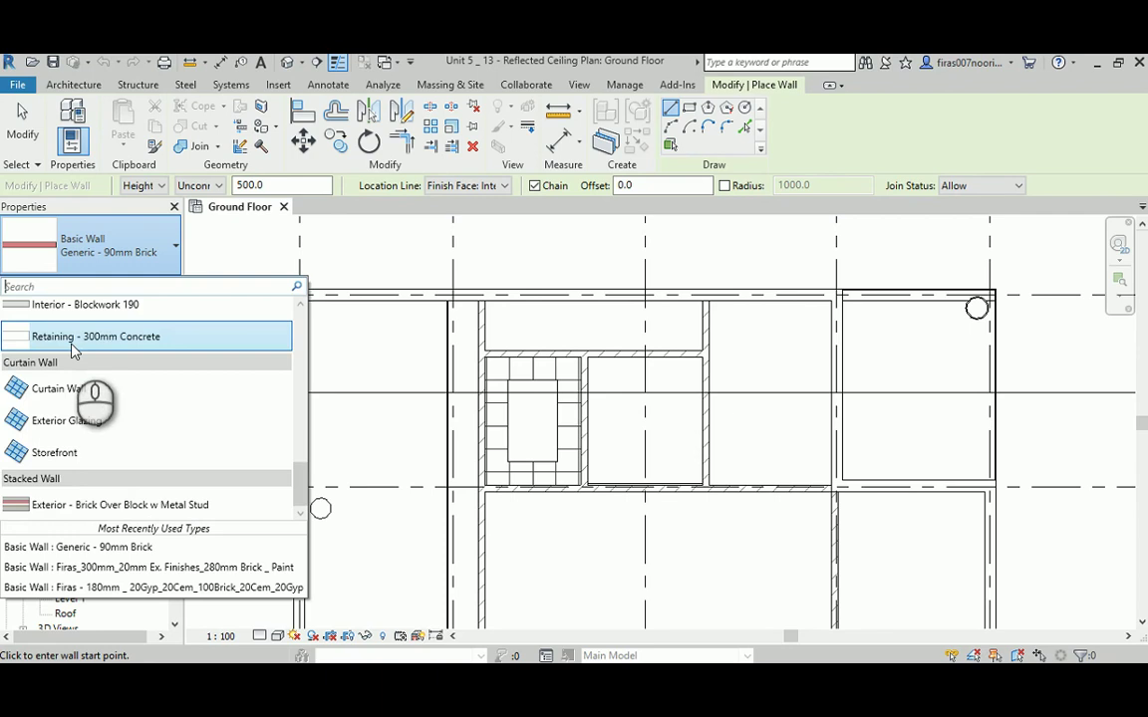
click(62, 513)
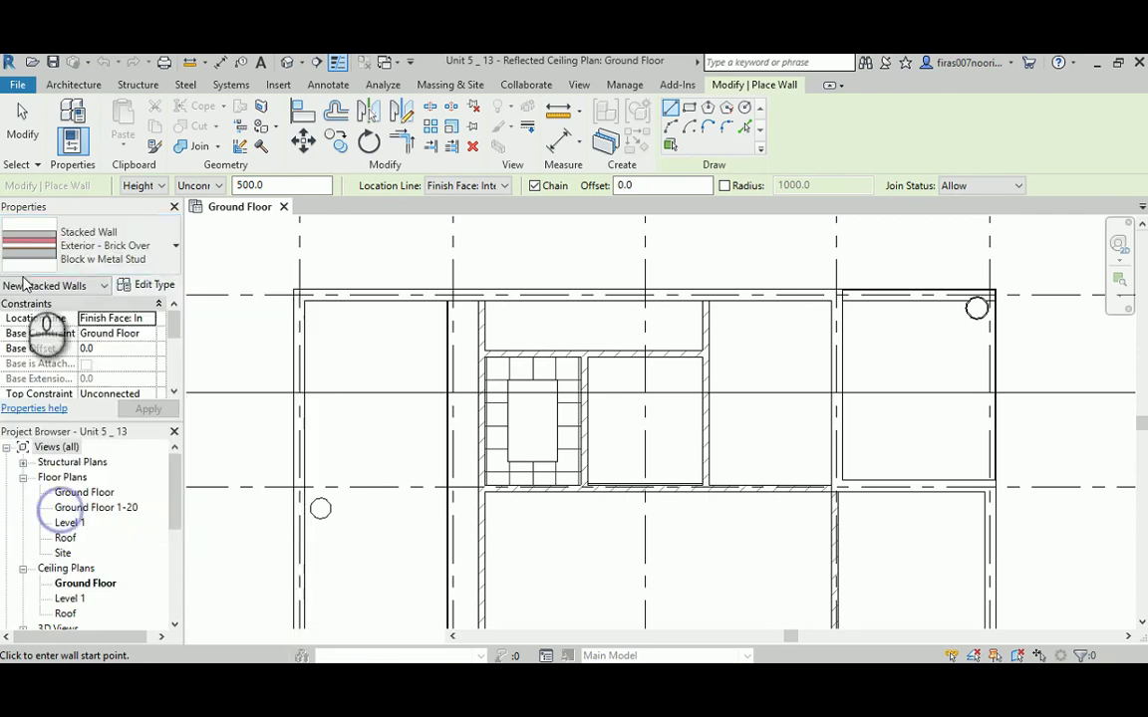
click(149, 286)
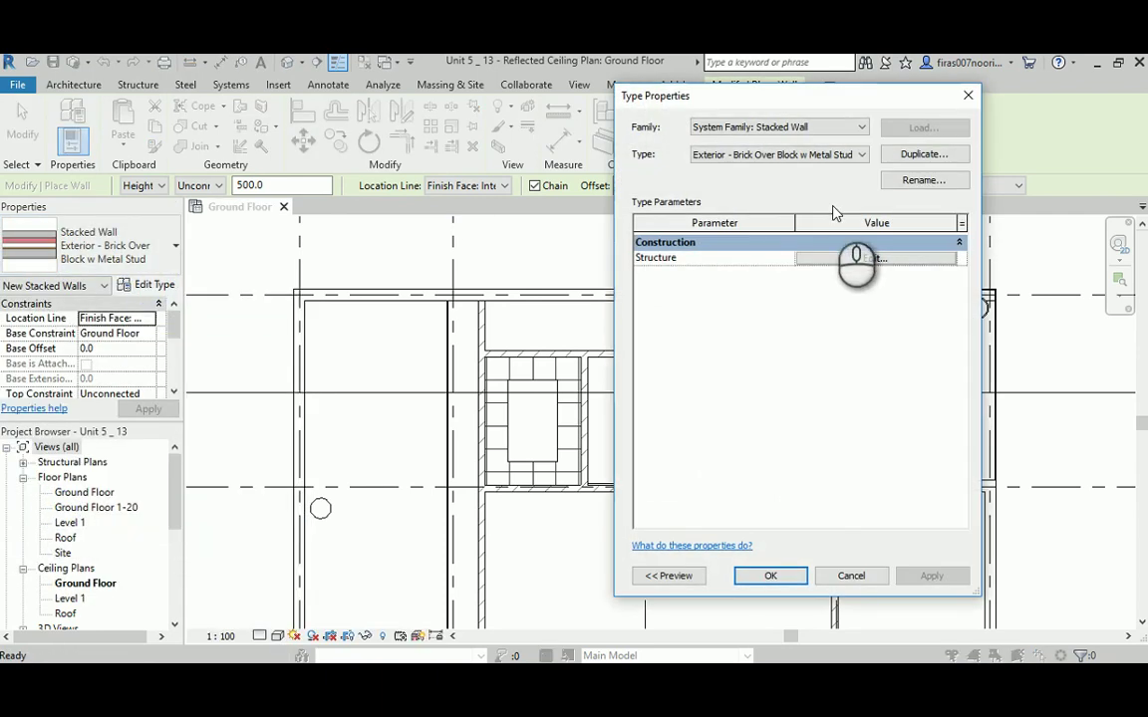
click(872, 258)
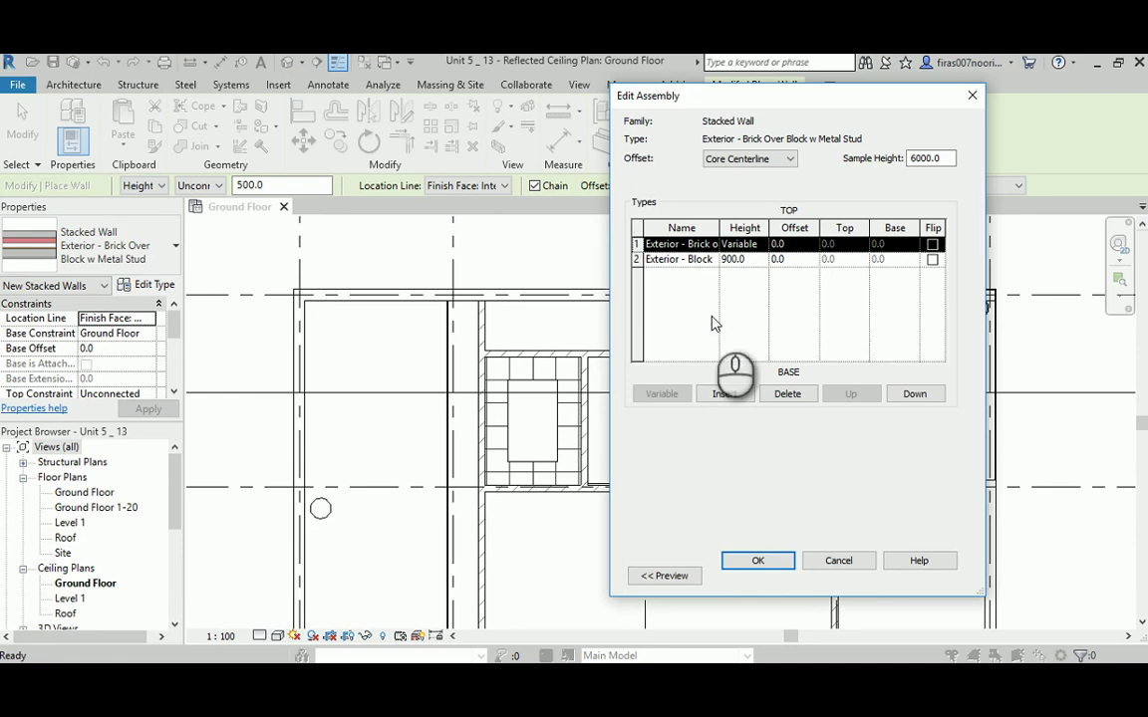
click(972, 94)
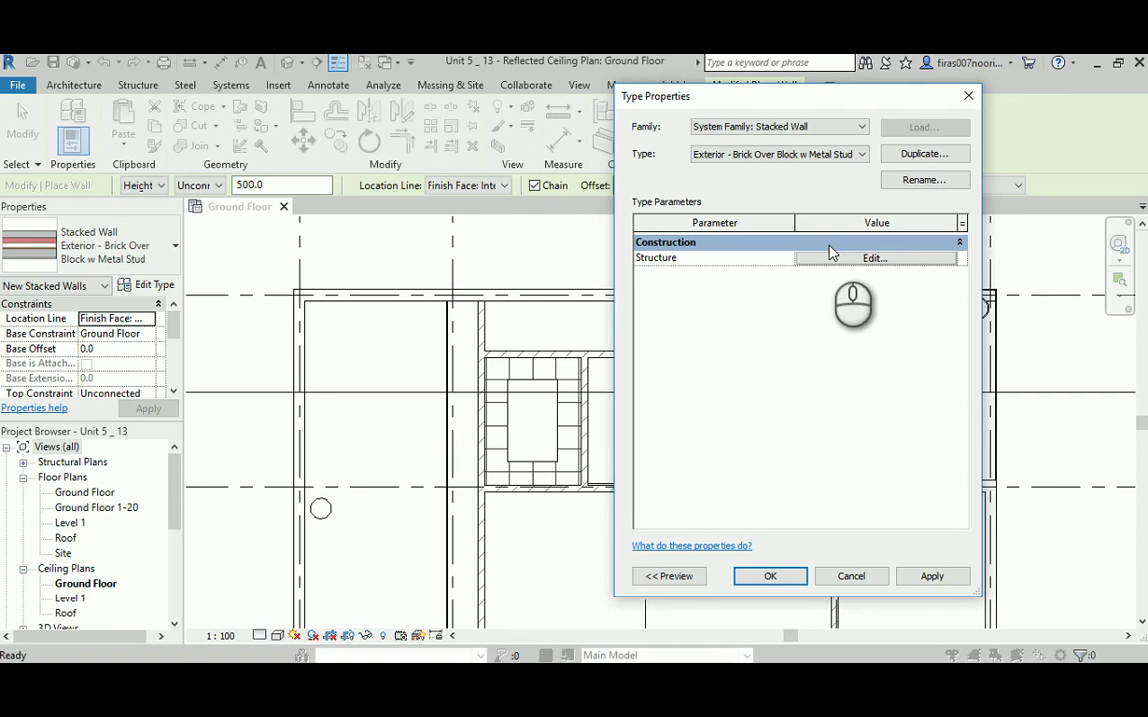
click(966, 96)
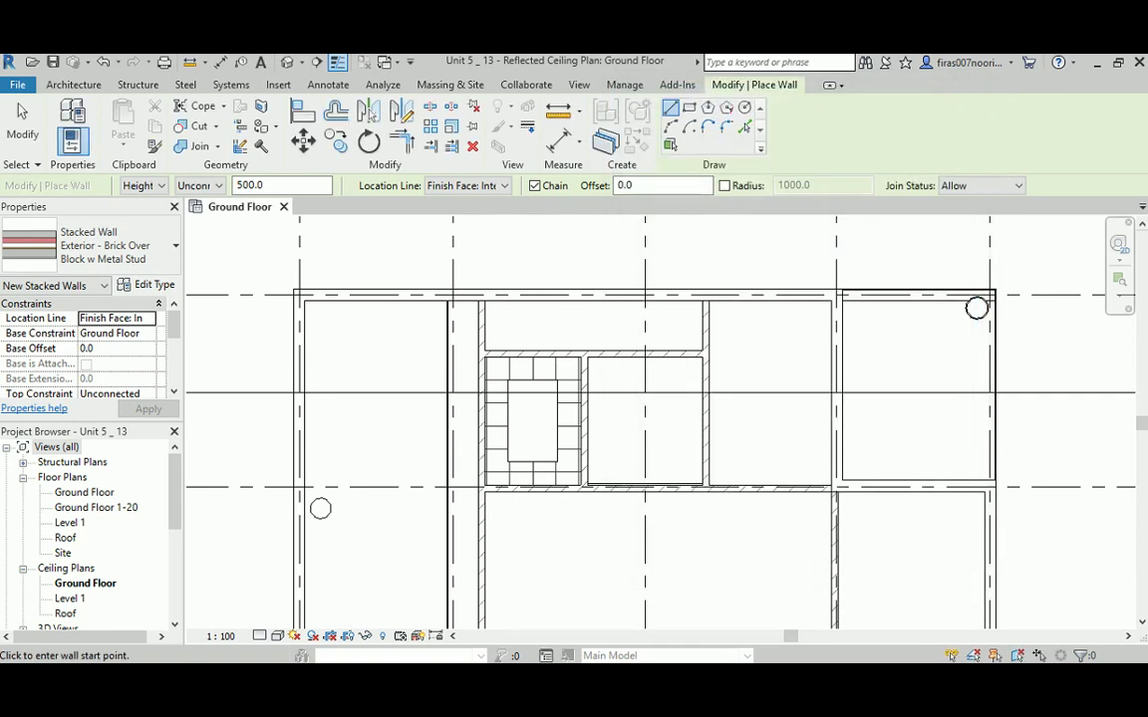
Step: Present the Types of Families slide, then return to Revit's Ground Floor floor plan
mouse_move(607, 687)
click(697, 658)
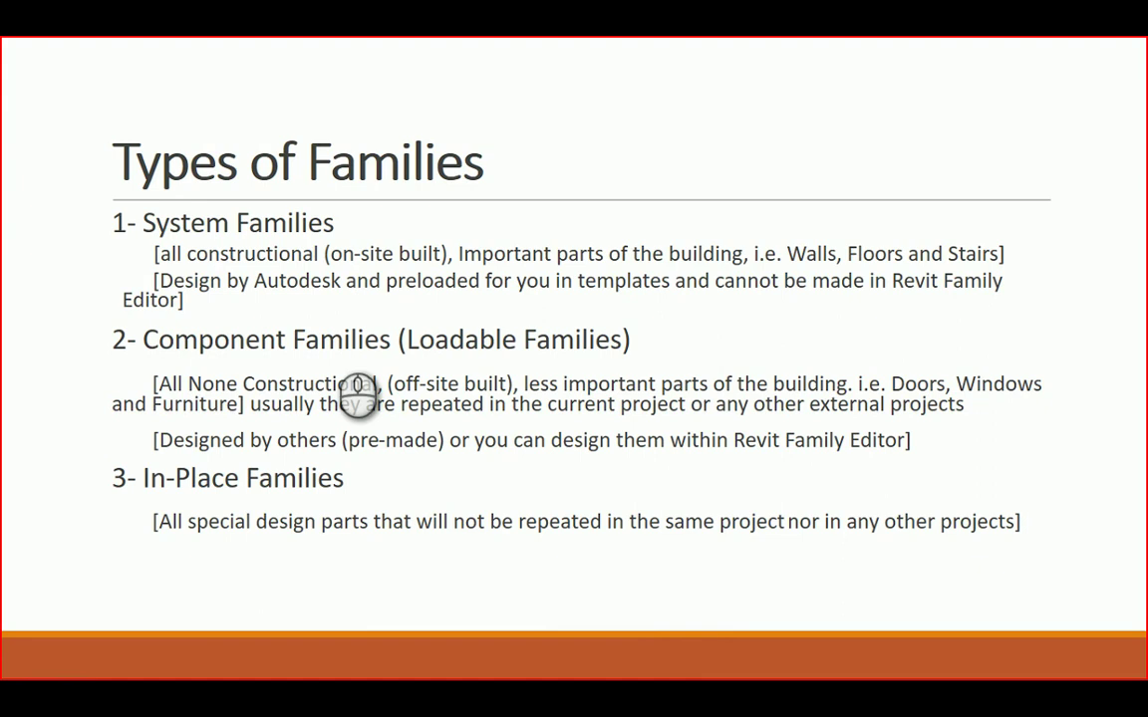
key(alt+Tab)
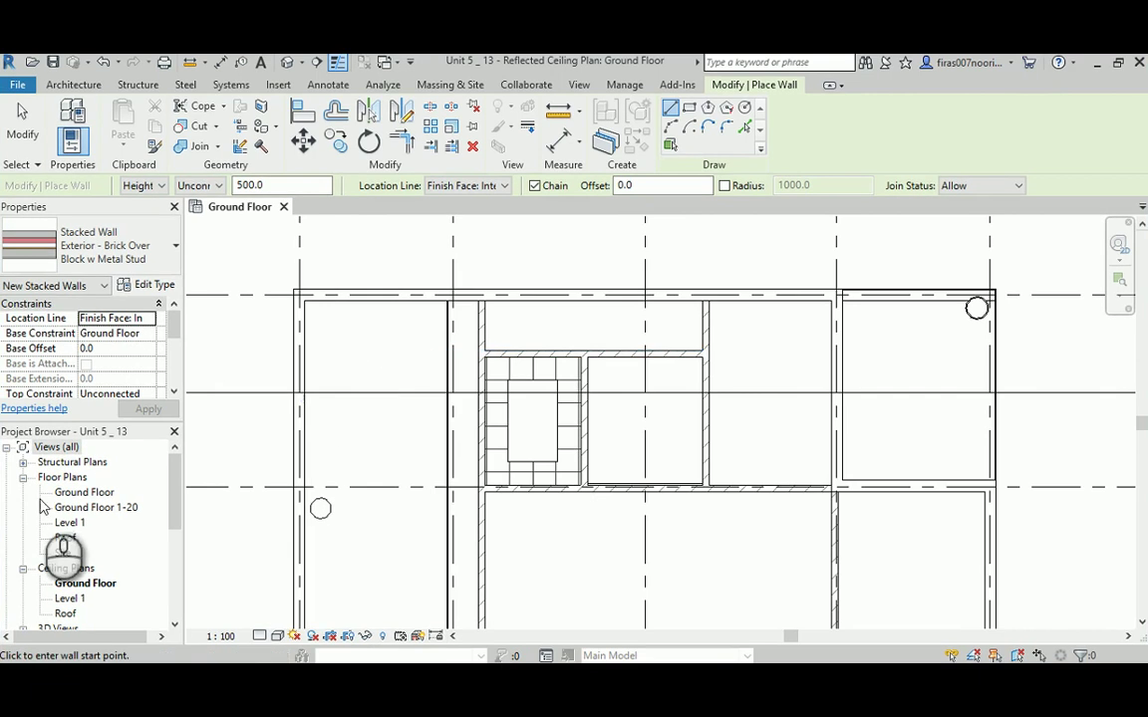
double_click(84, 493)
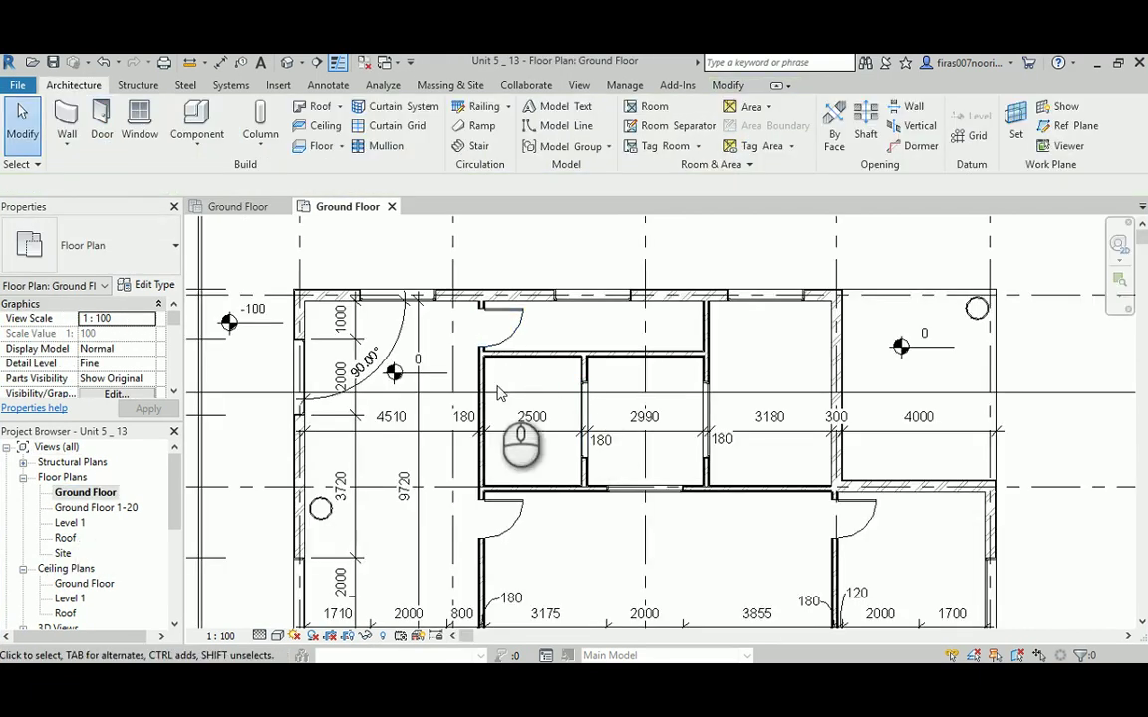
Step: Select the upper-left room's door, deselect it, then select the long top exterior wall
click(504, 329)
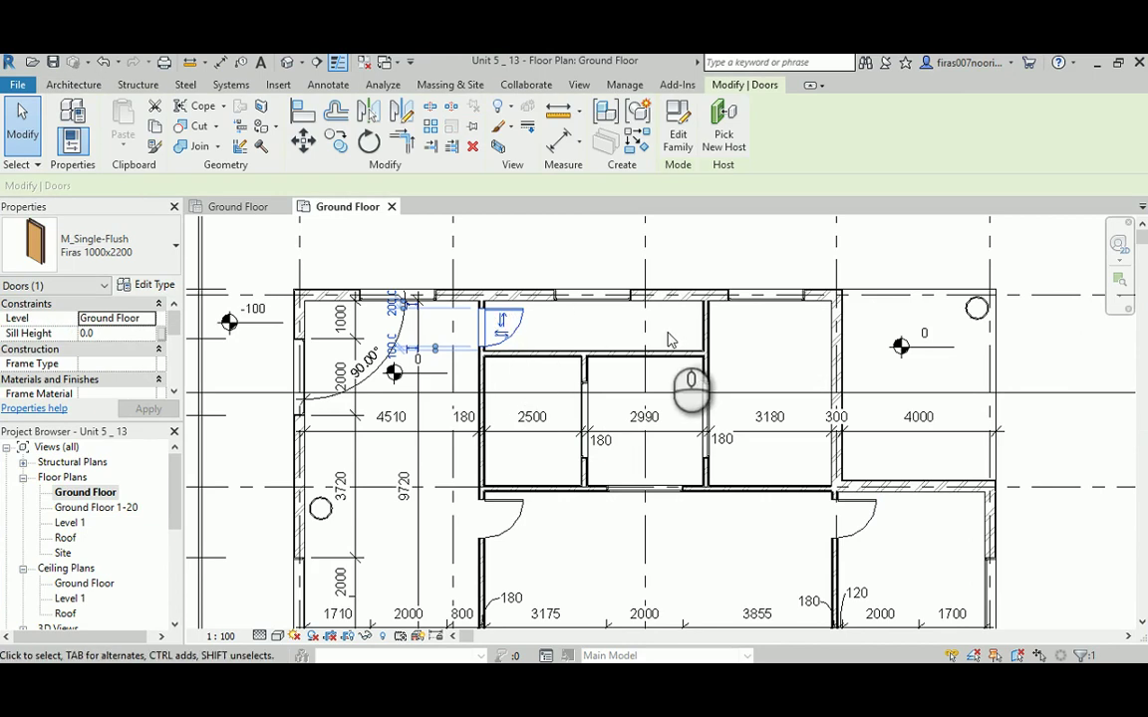
click(507, 268)
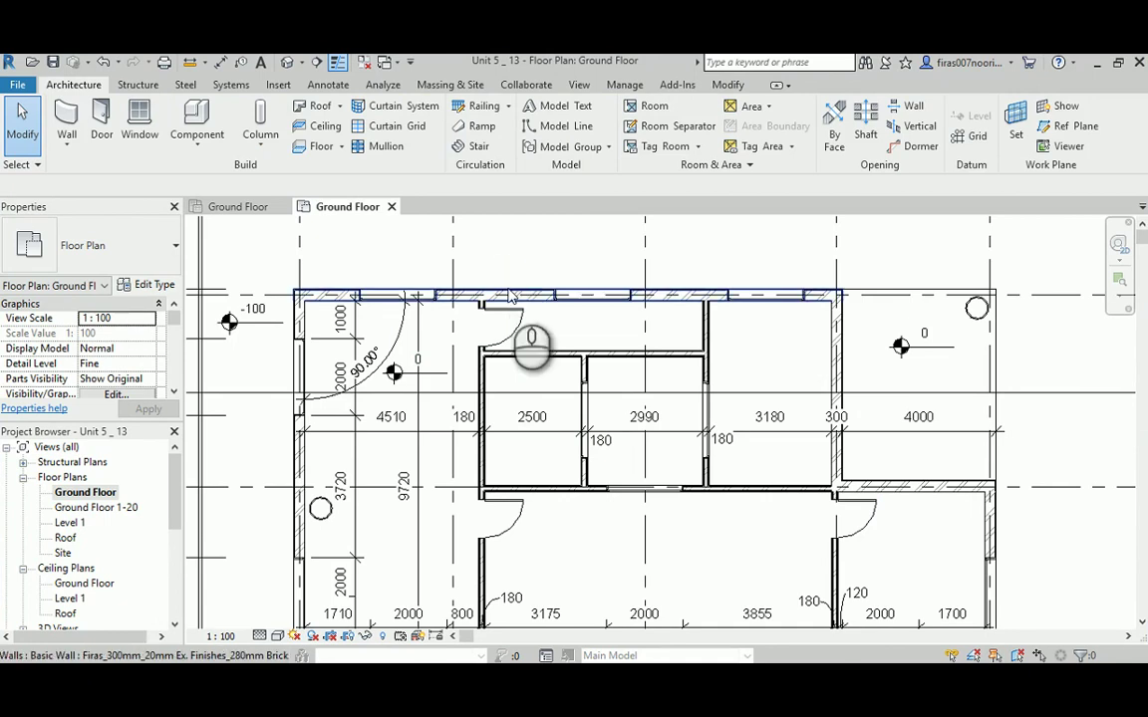
click(508, 295)
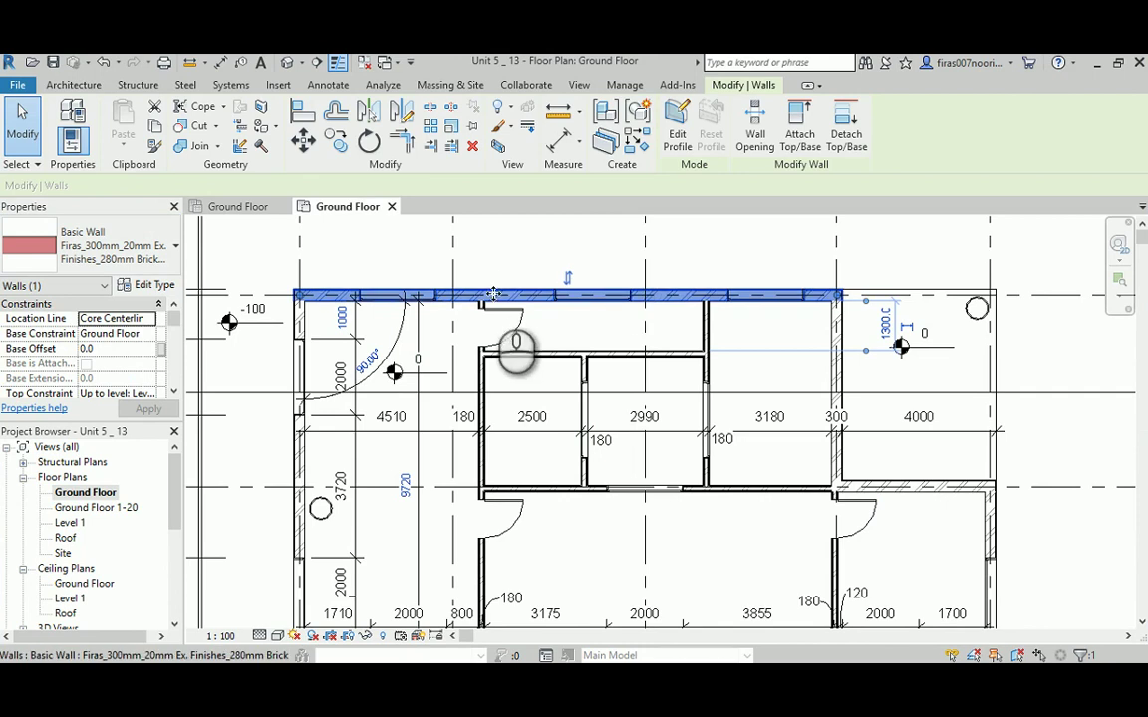
click(95, 249)
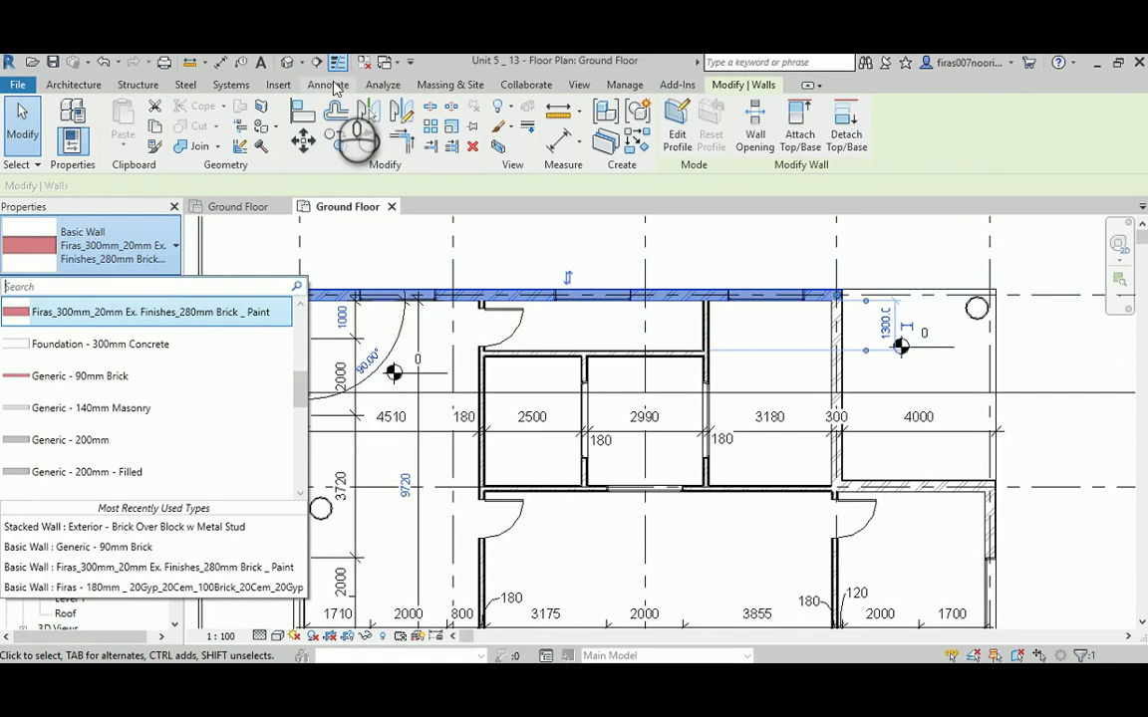
click(944, 127)
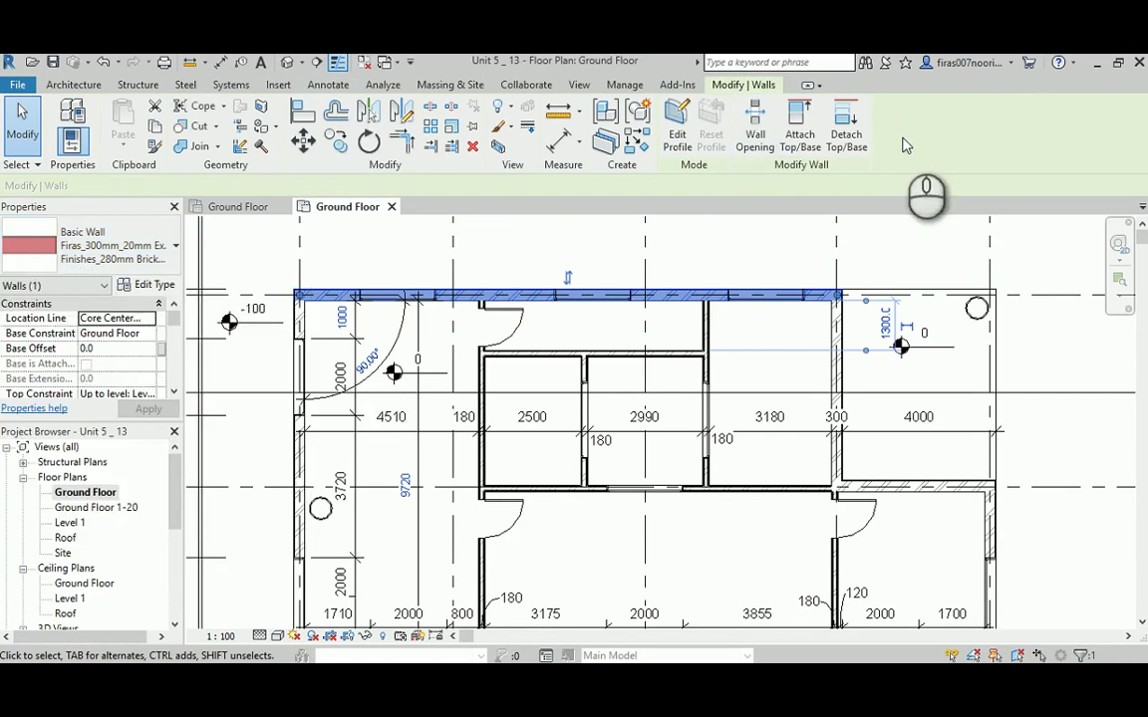
click(587, 248)
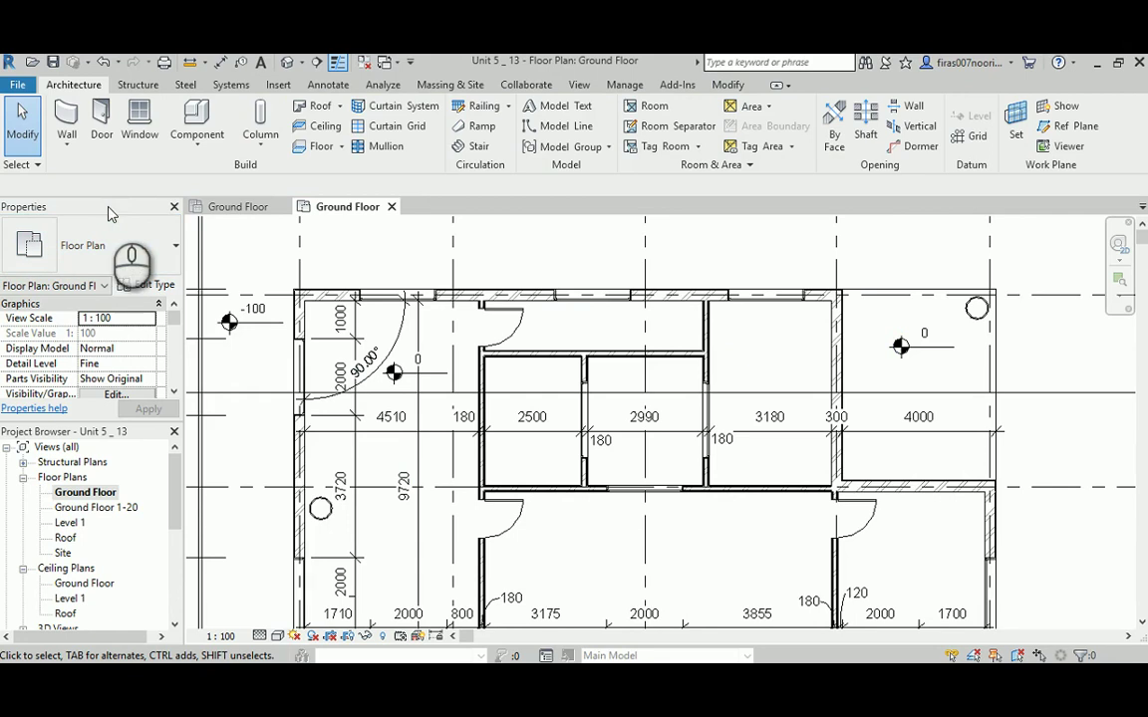
click(525, 289)
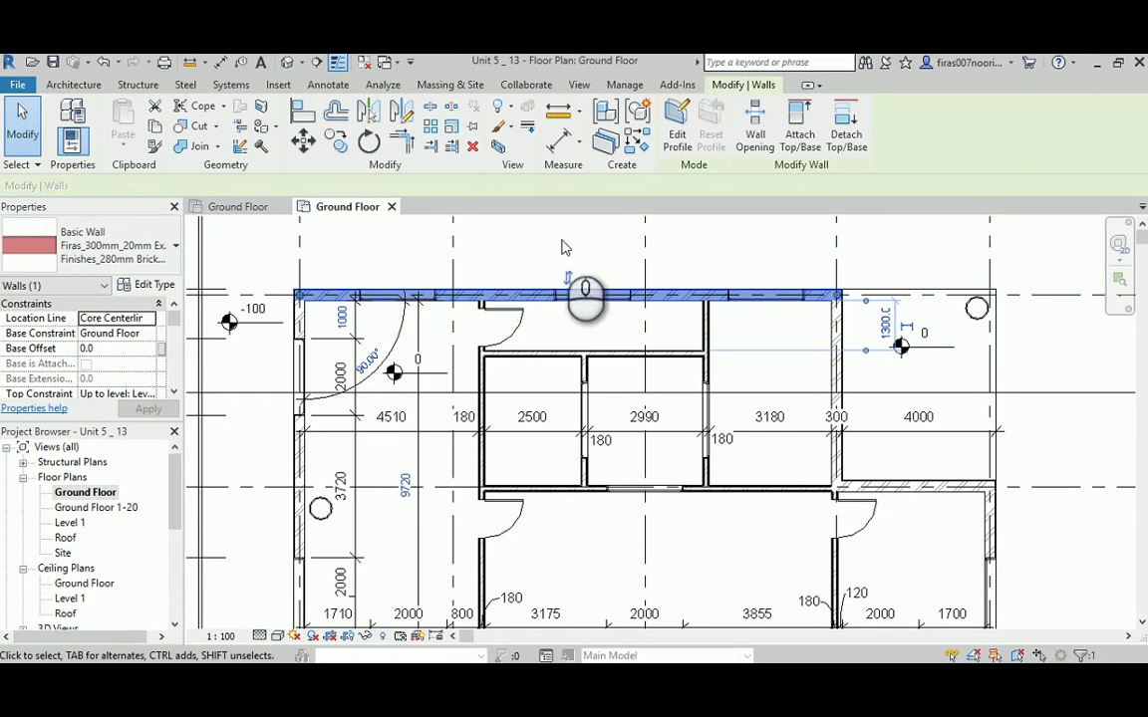
Step: Open the single-flush door near the top-left room in the Family Editor with Edit Family
click(521, 324)
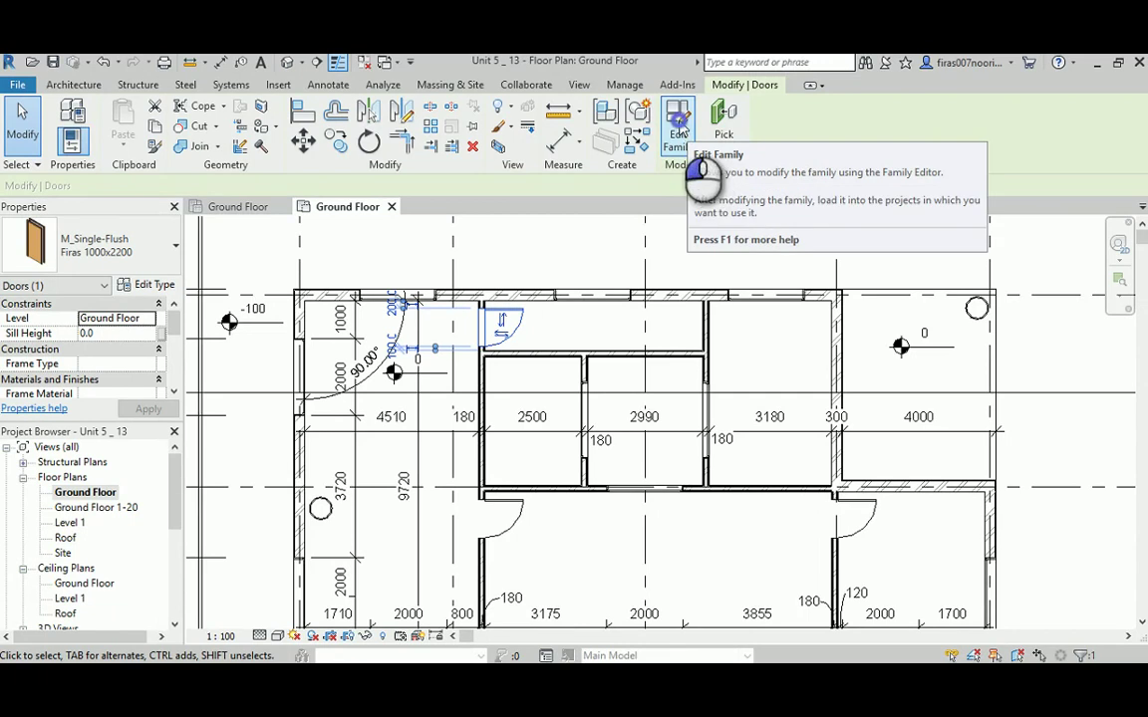
click(685, 135)
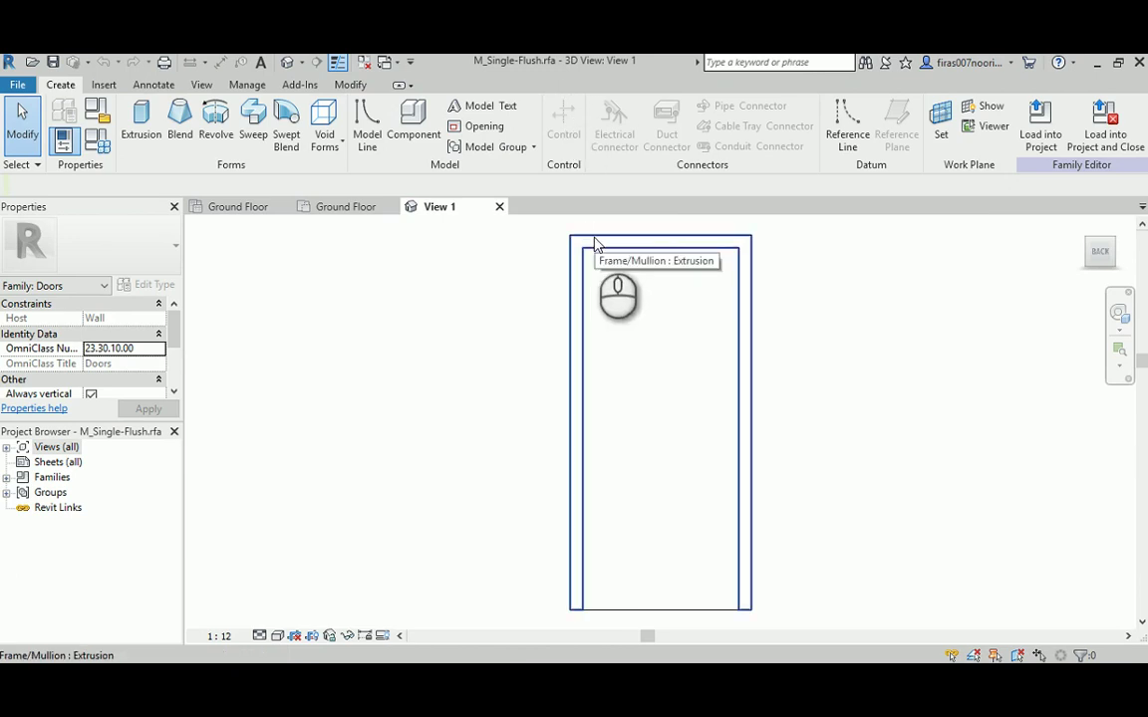
Step: View the door family in 3D, abandon a Save As, and close its {3D} and View 1 tabs
click(289, 63)
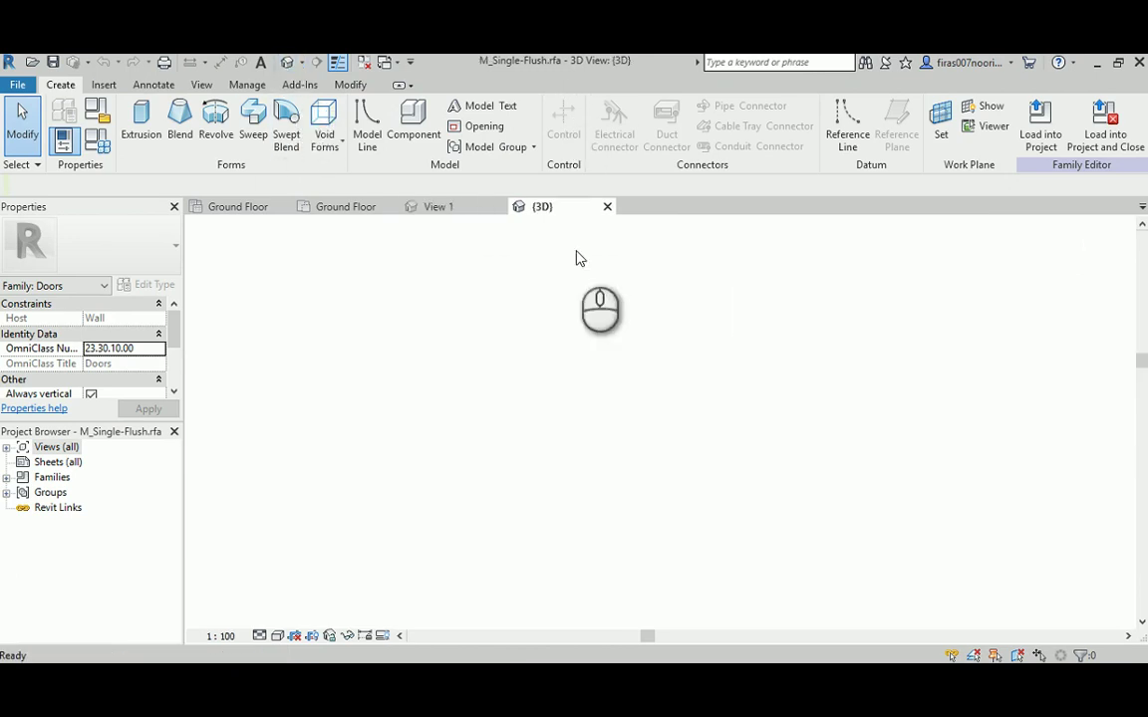
click(672, 454)
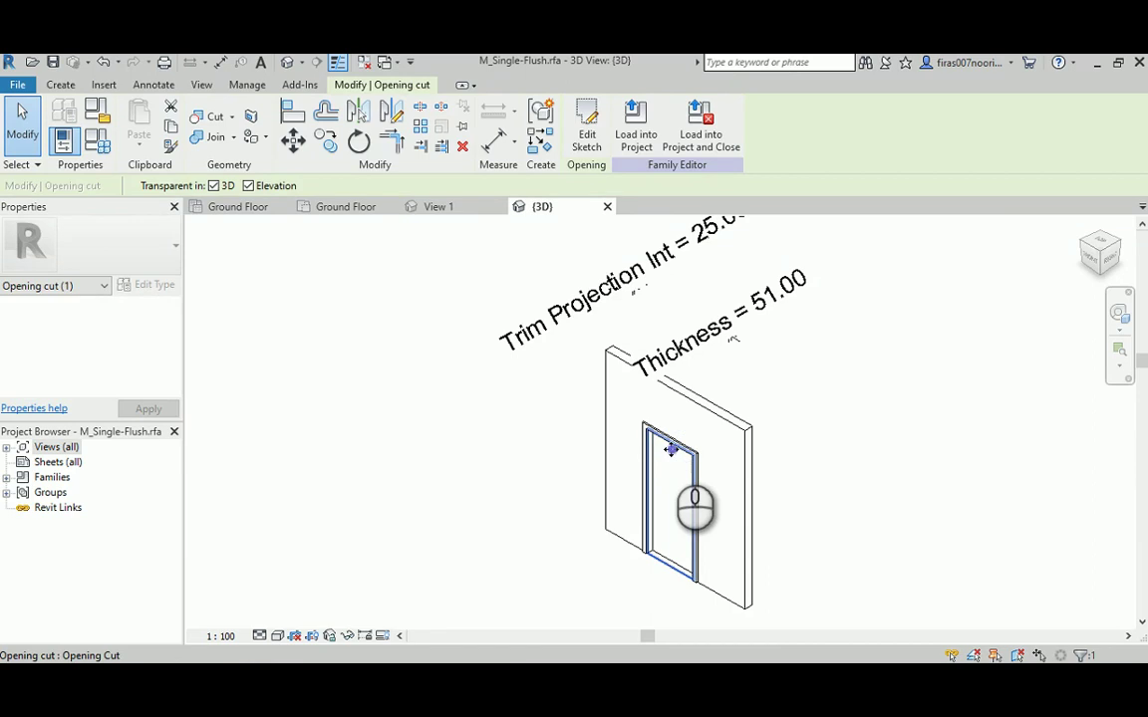
click(17, 85)
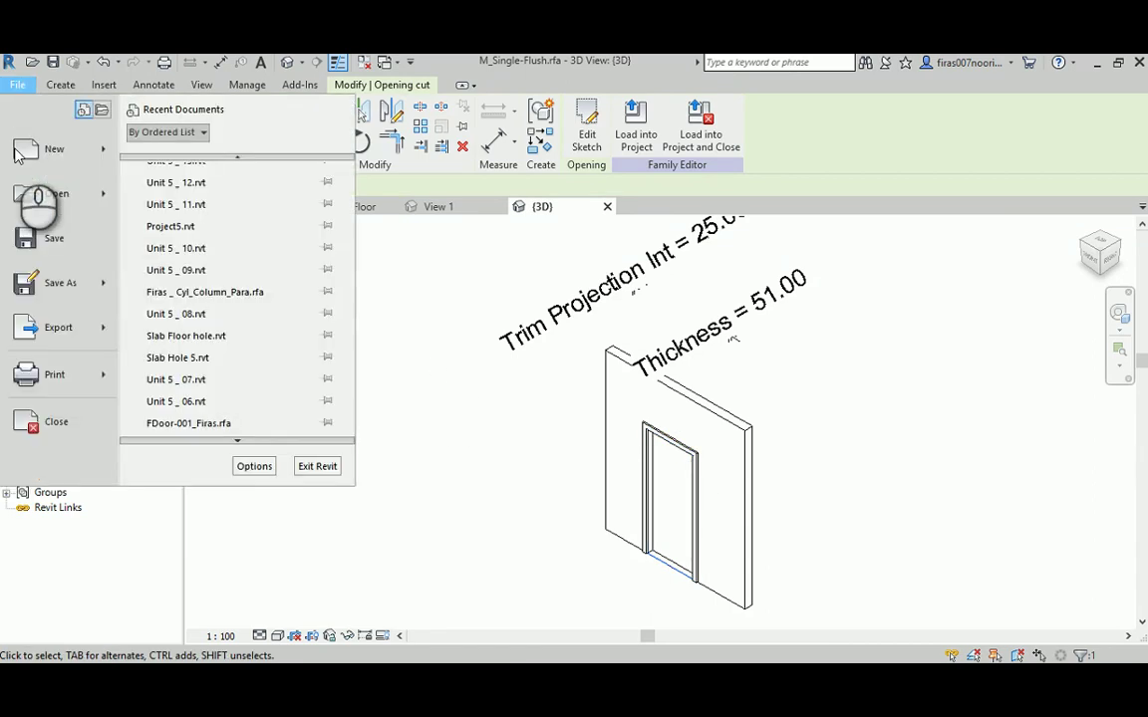
click(194, 144)
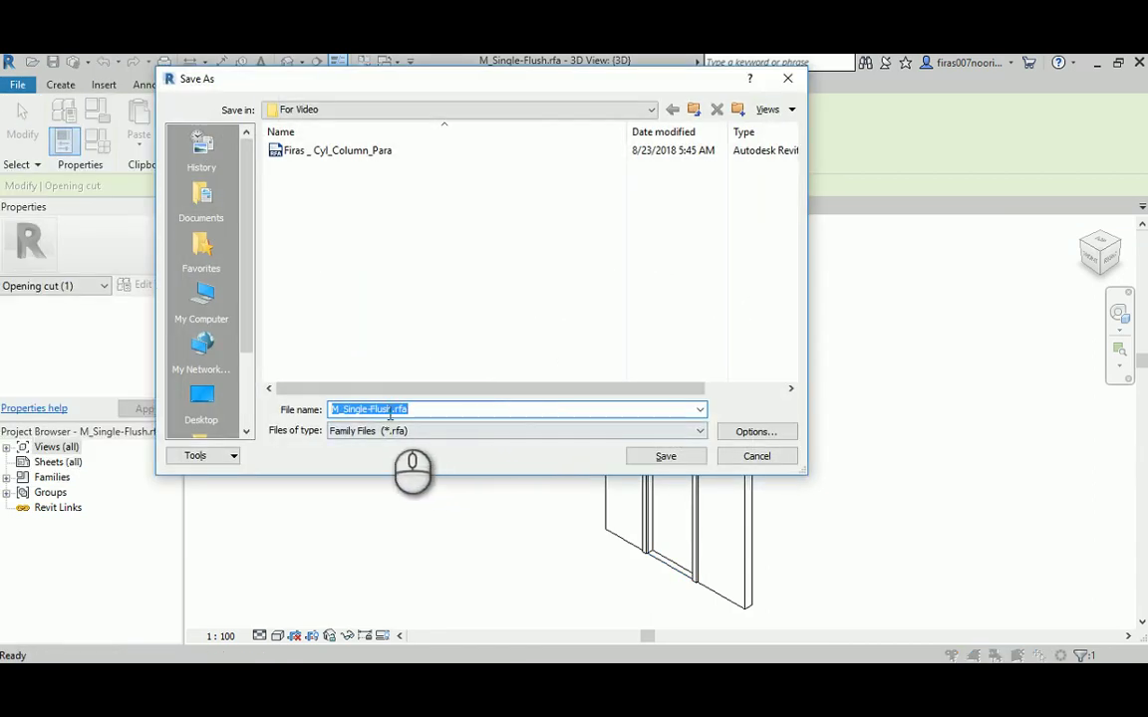
drag(392, 409, 464, 410)
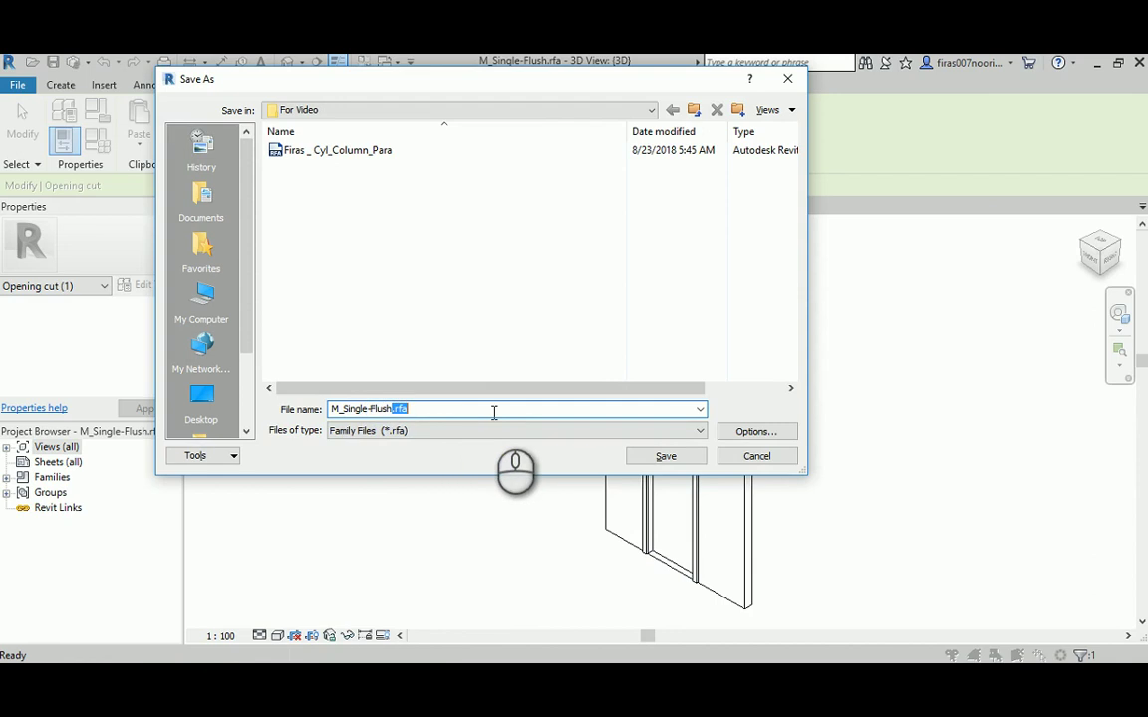
click(755, 454)
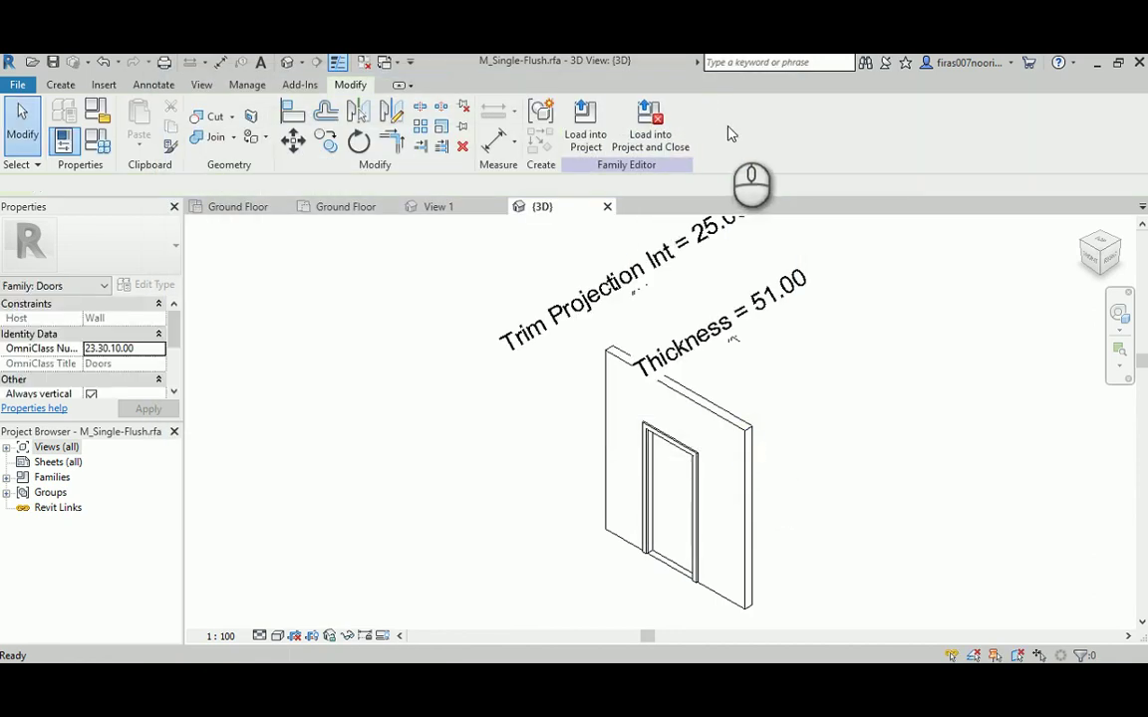
click(606, 206)
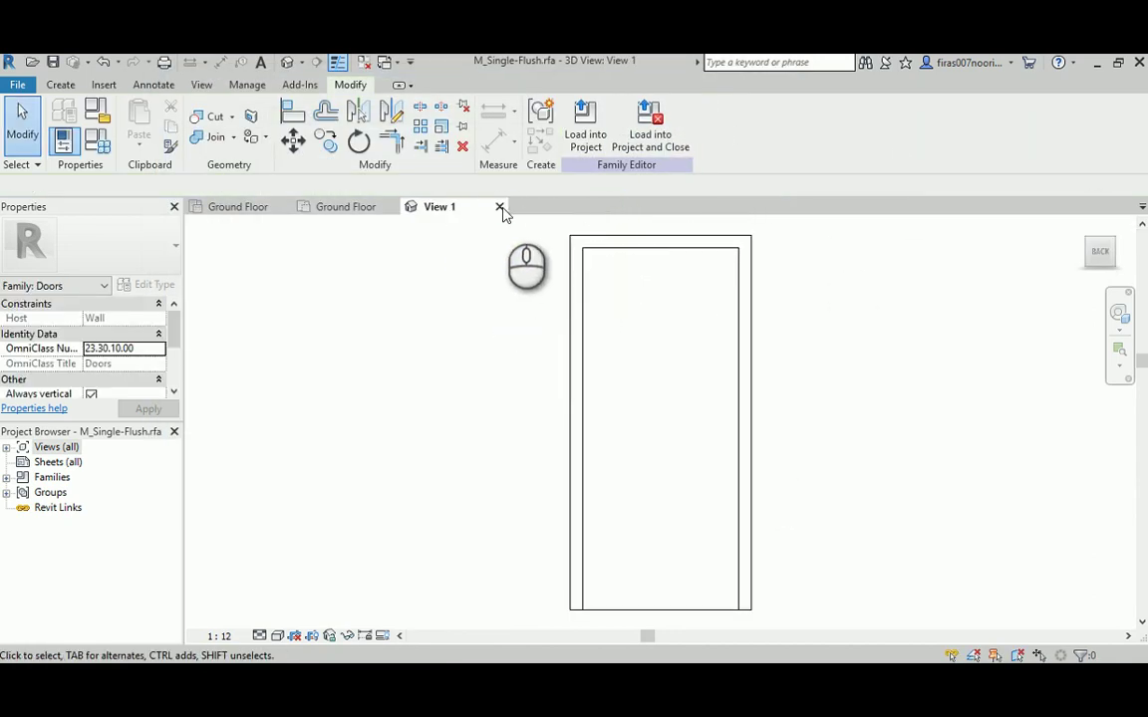
click(500, 207)
Step: Discard the family changes, cancel a project Save As, and reopen the single-flush door for editing
click(608, 376)
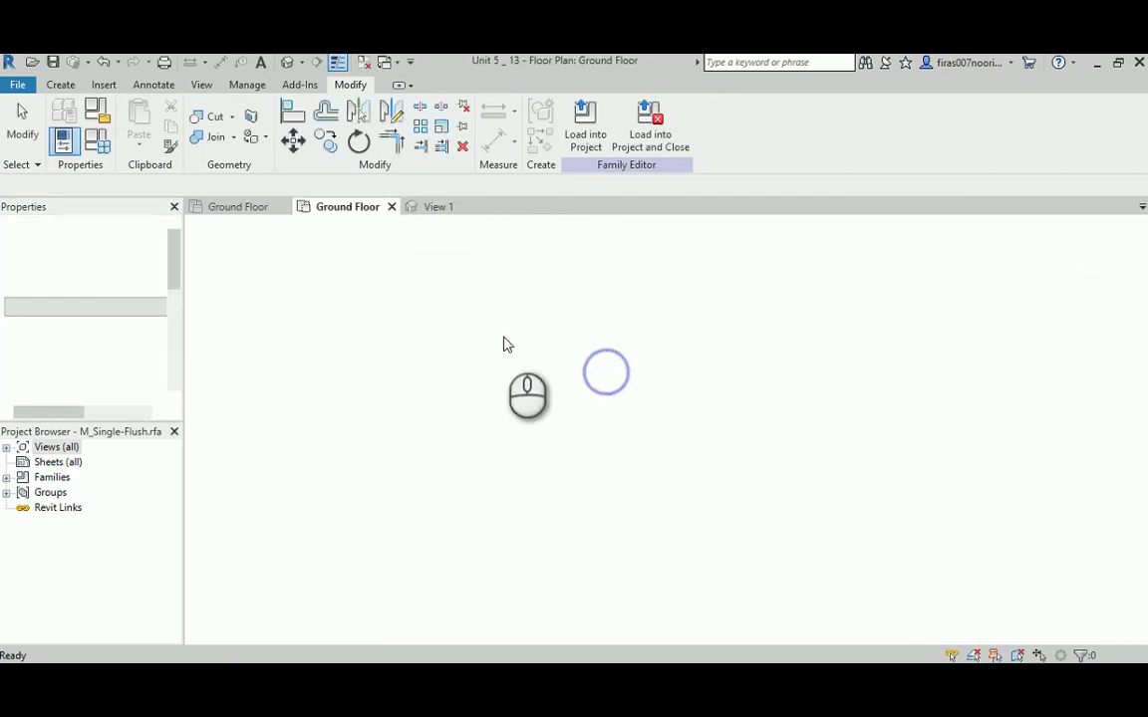
click(18, 85)
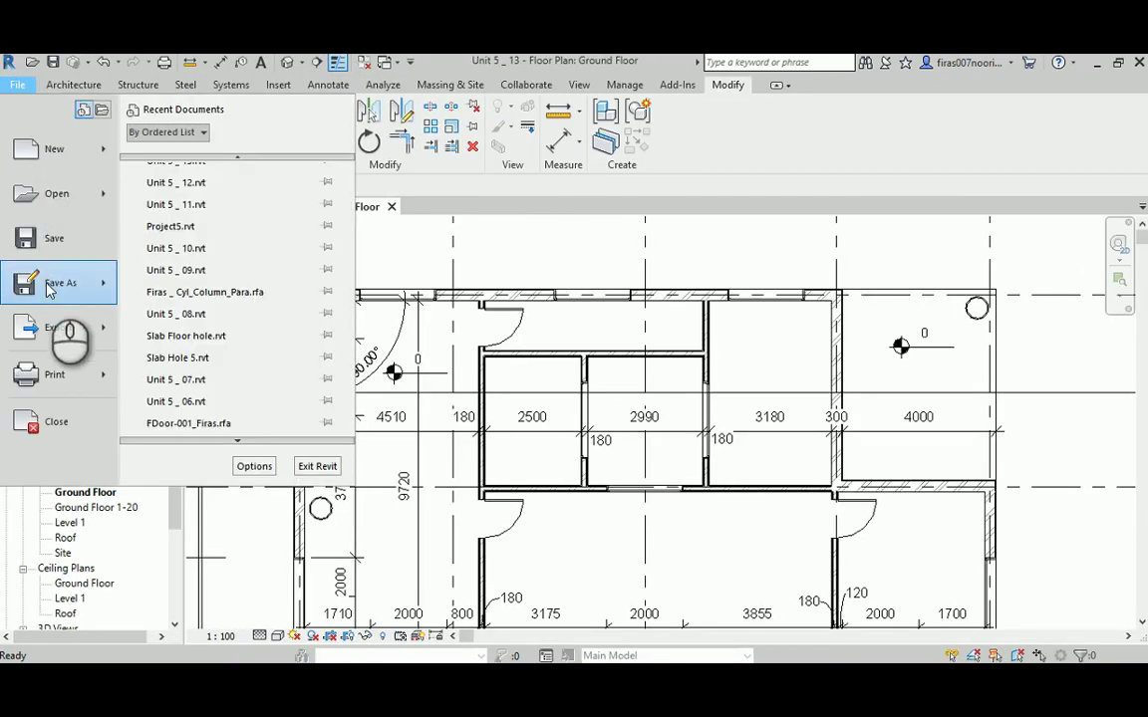
mouse_move(49, 287)
click(189, 177)
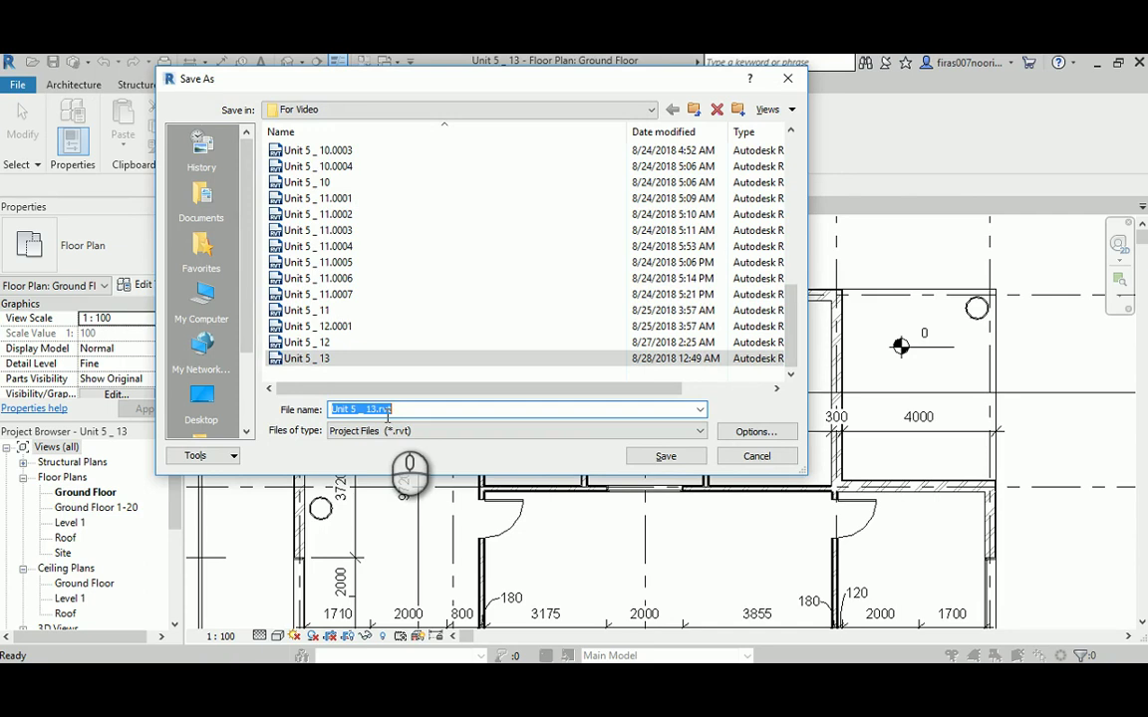
click(755, 456)
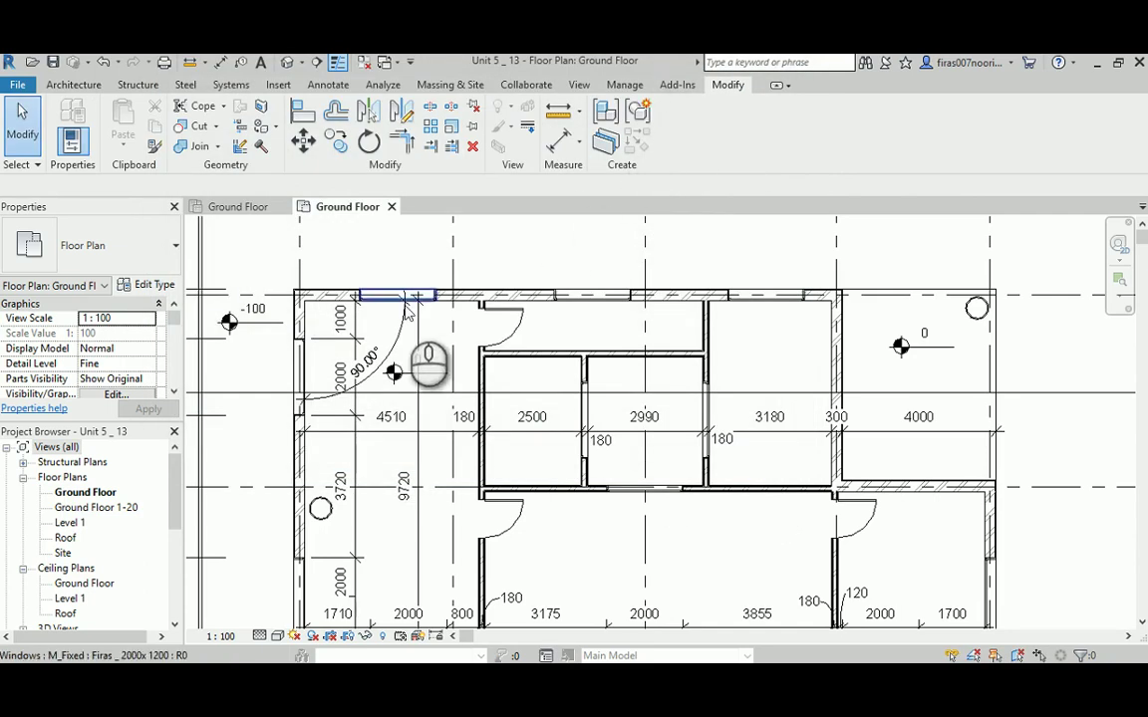
double_click(514, 327)
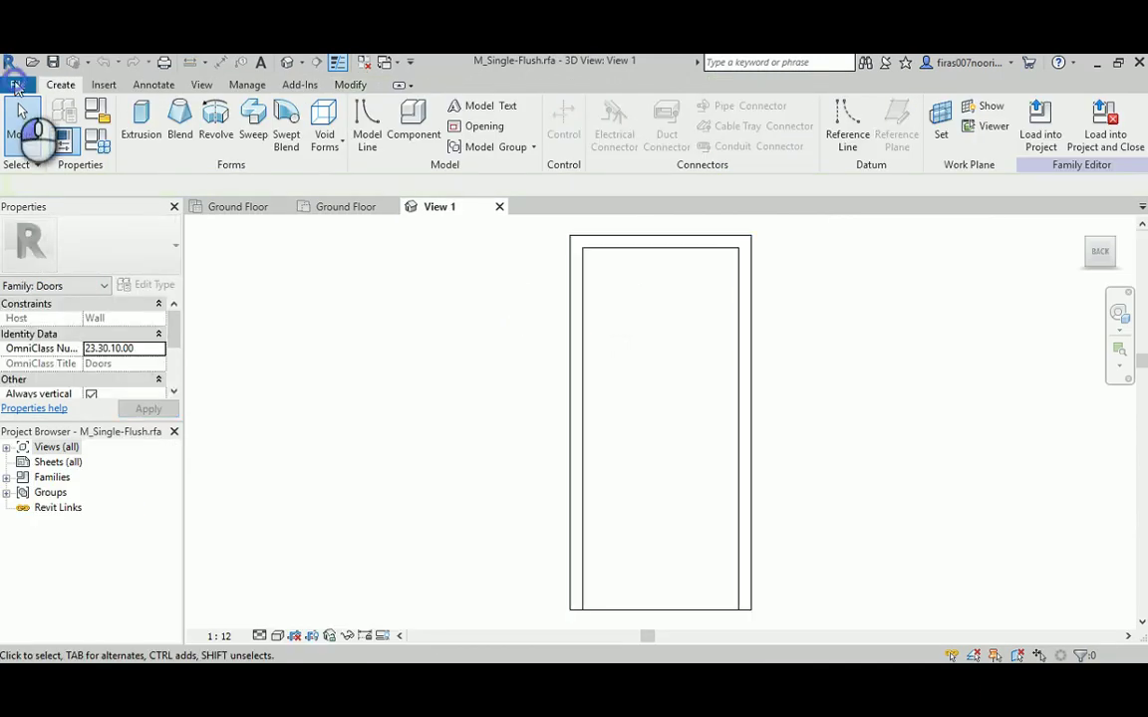
Step: Cancel a Save As of the door as a family, then close View 1 without saving
click(17, 85)
mouse_move(40, 283)
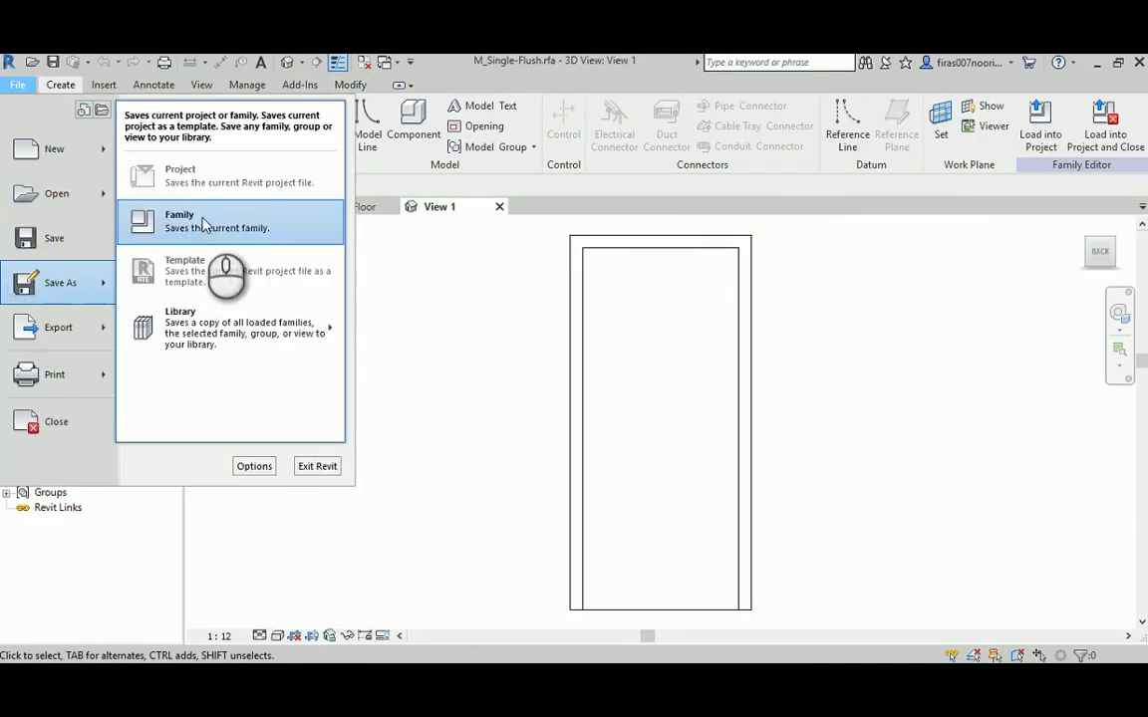
click(202, 221)
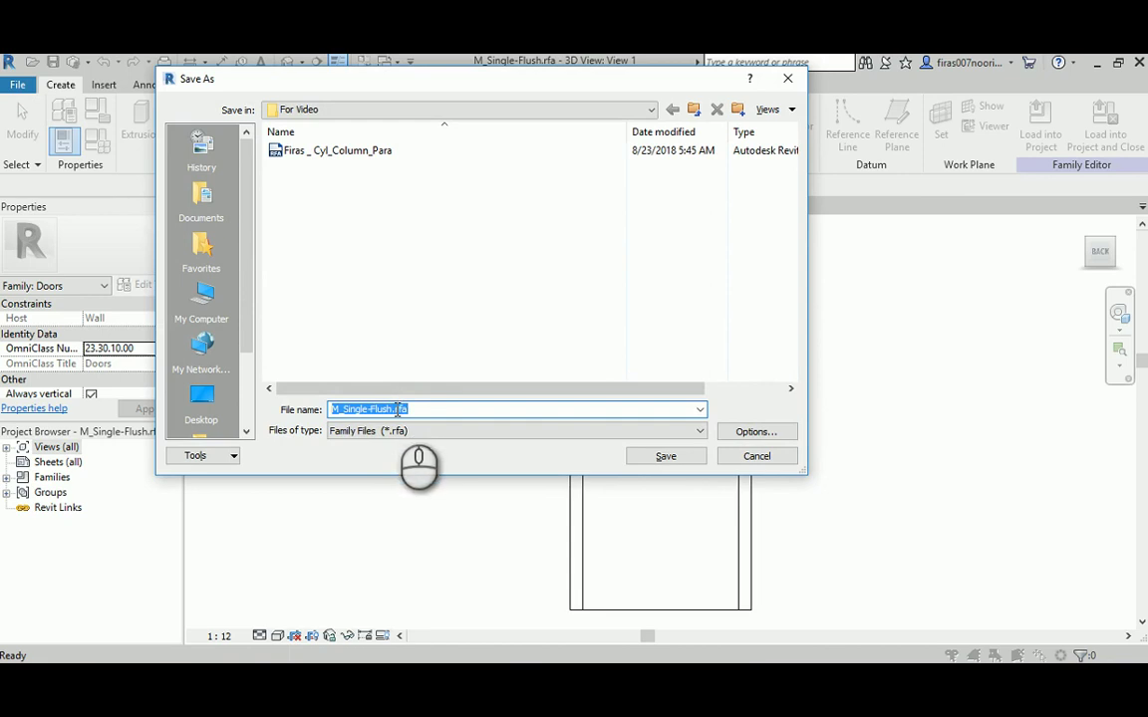
drag(393, 409, 418, 409)
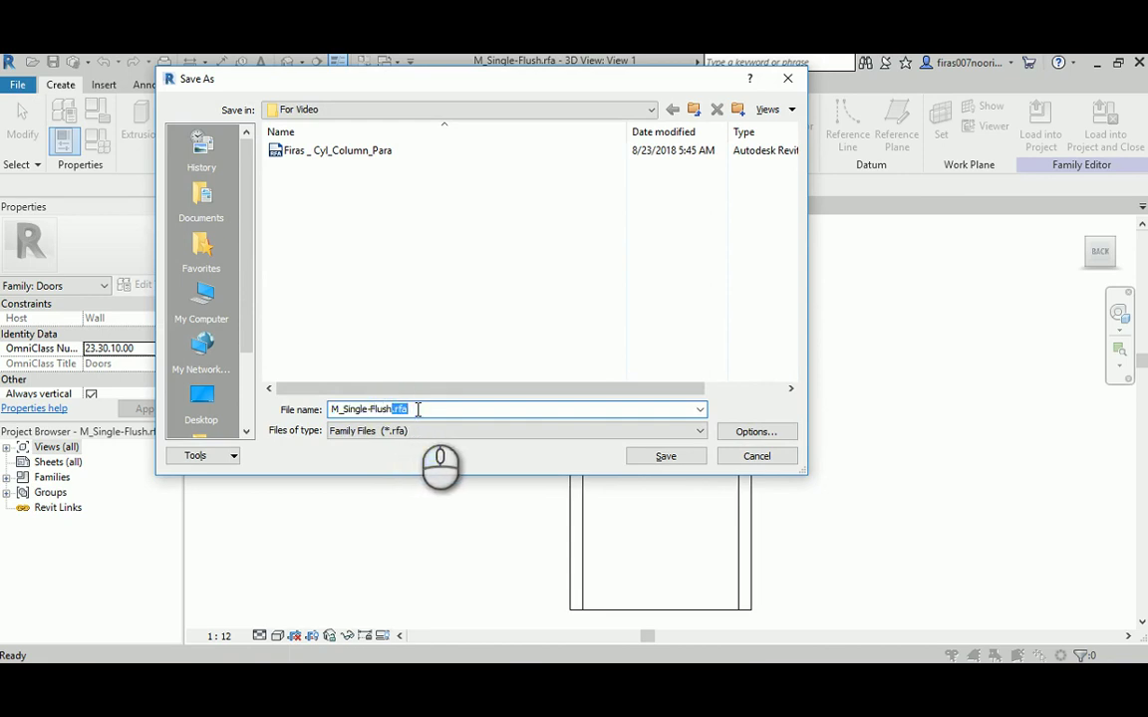
click(747, 455)
click(501, 207)
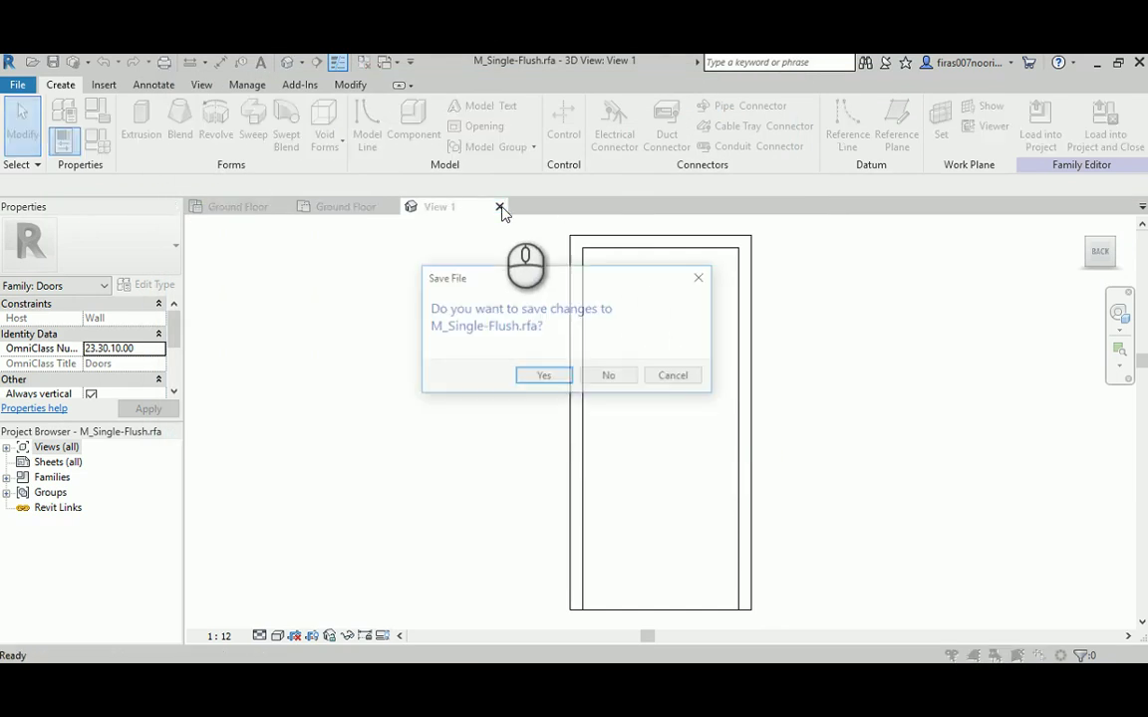
click(606, 378)
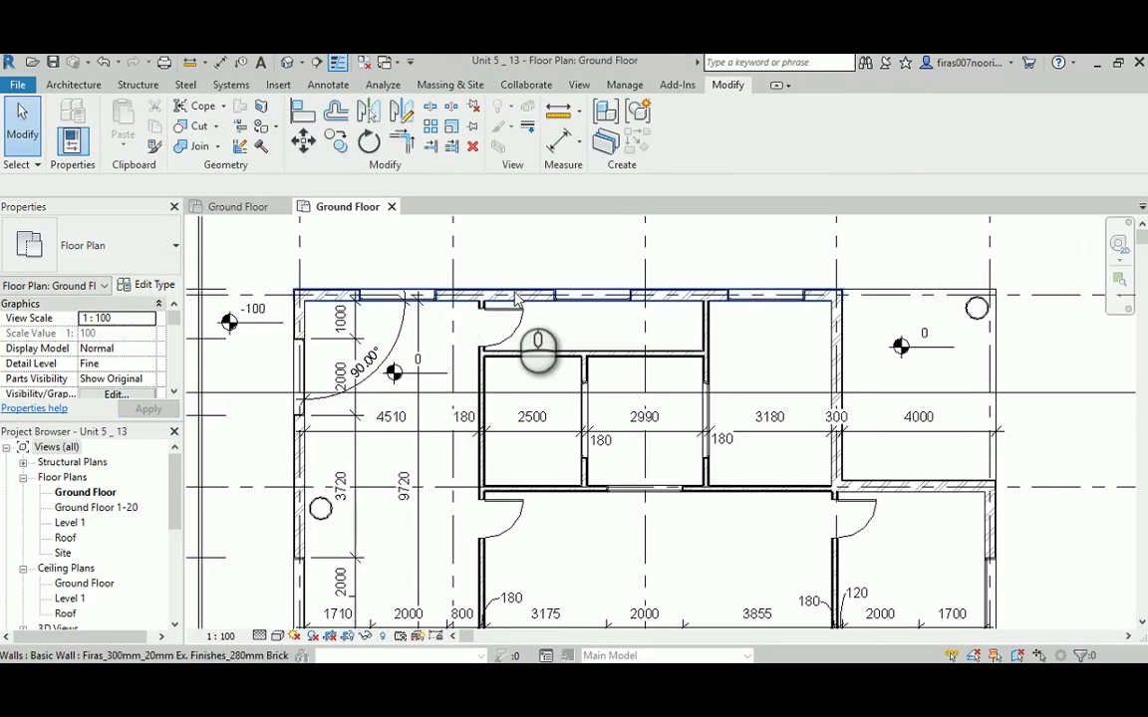
Step: Select the M_Fixed window, then the top exterior Basic Wall to show their types
click(396, 301)
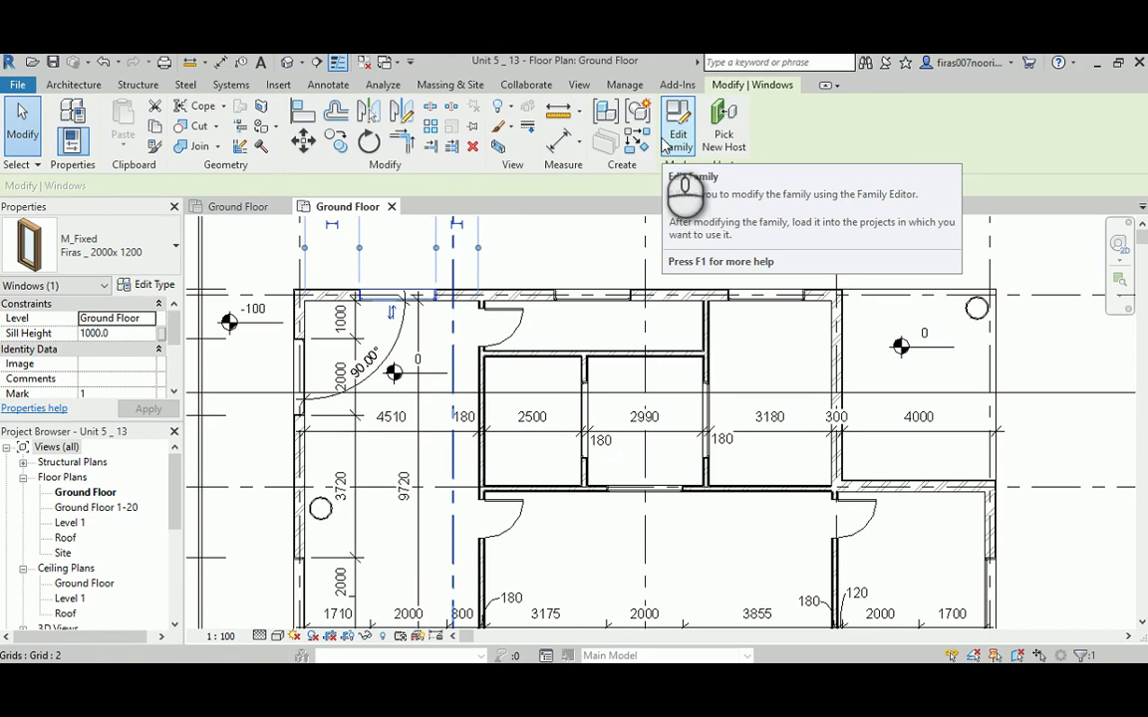
click(535, 296)
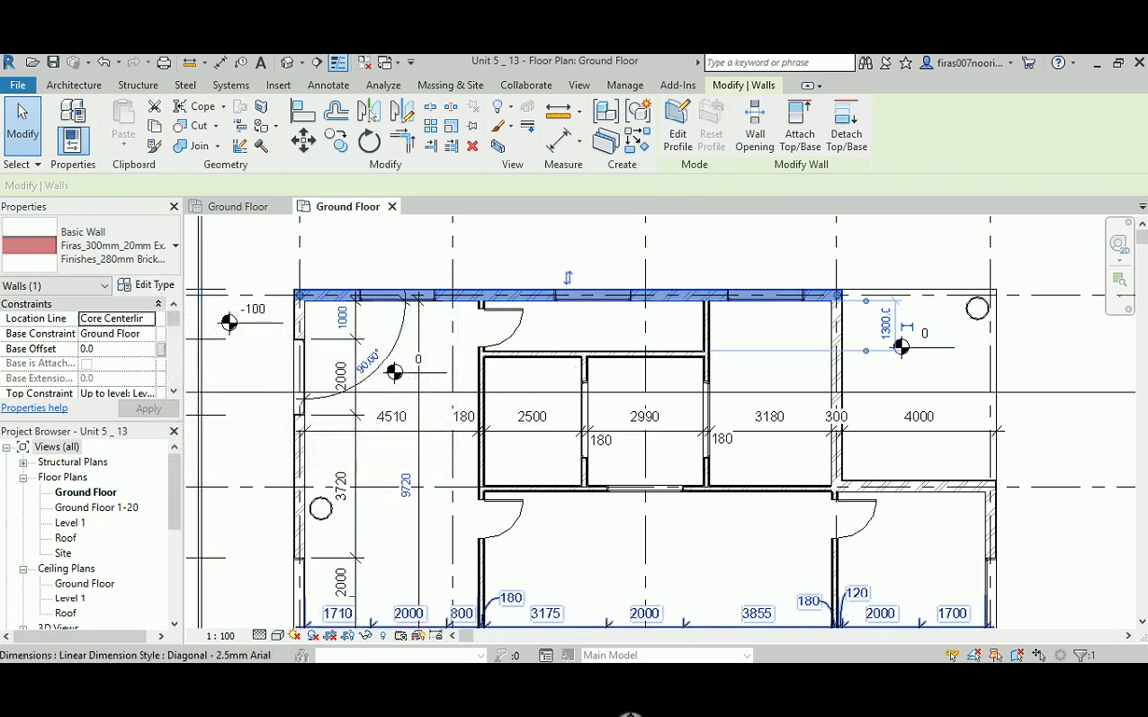
mouse_move(637, 705)
click(698, 635)
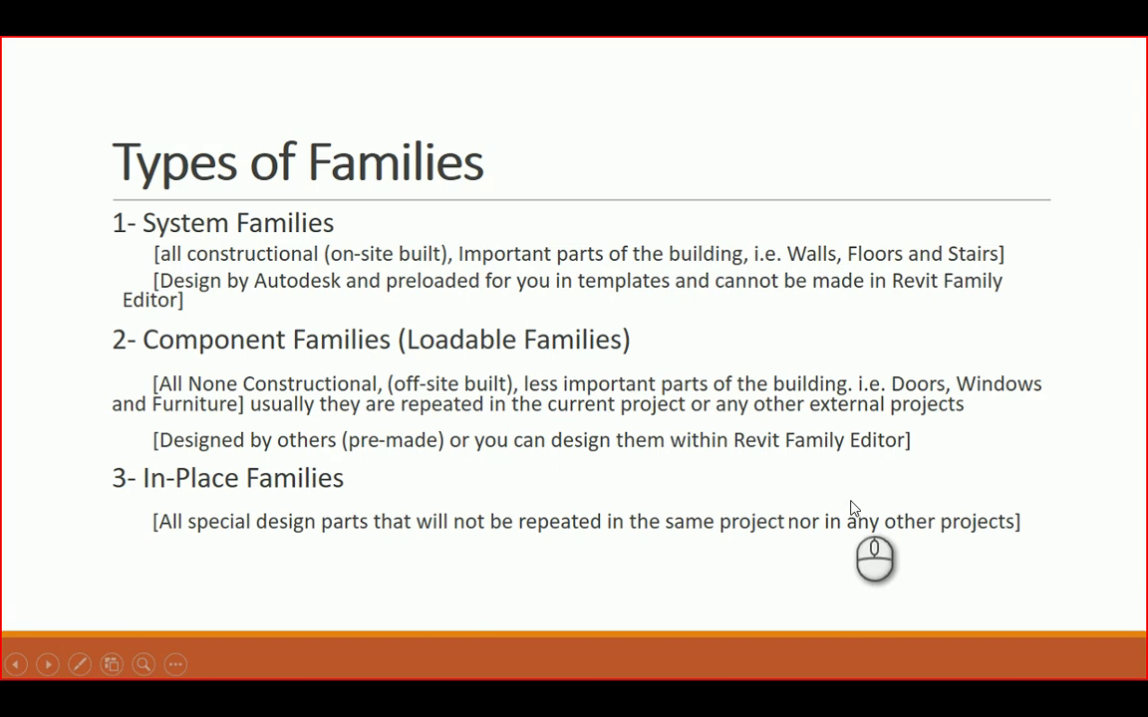
key(alt+Tab)
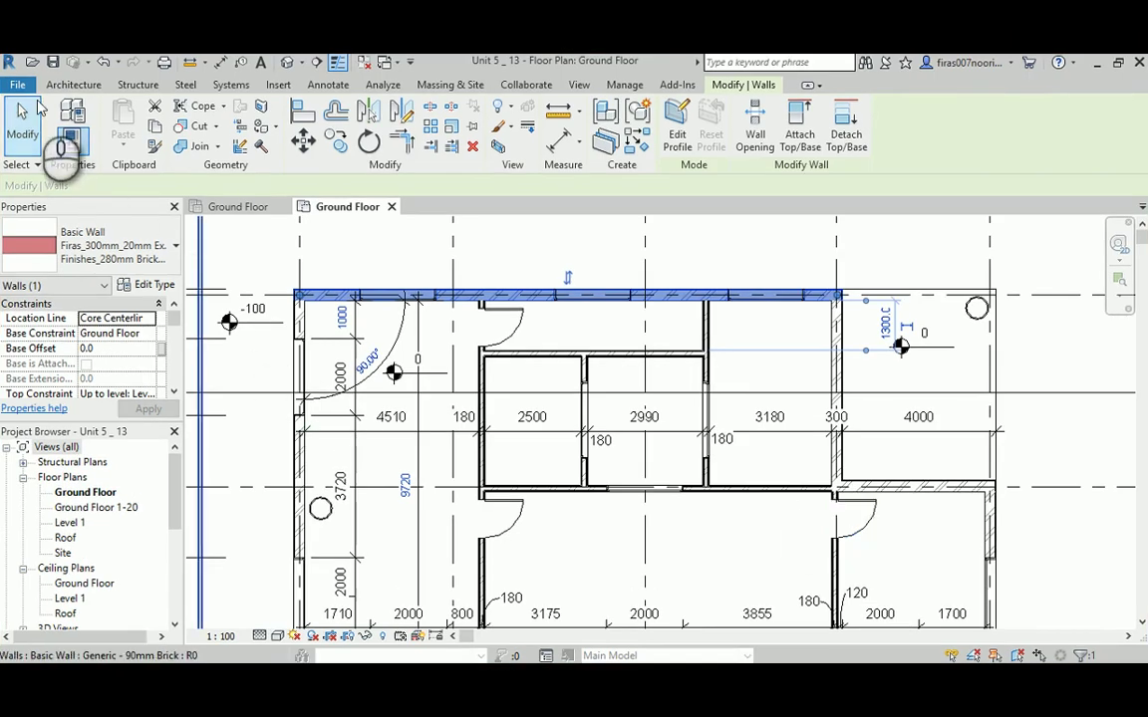
Step: Start a Model In-Place family from Component, then close the Family Category dialog
click(53, 88)
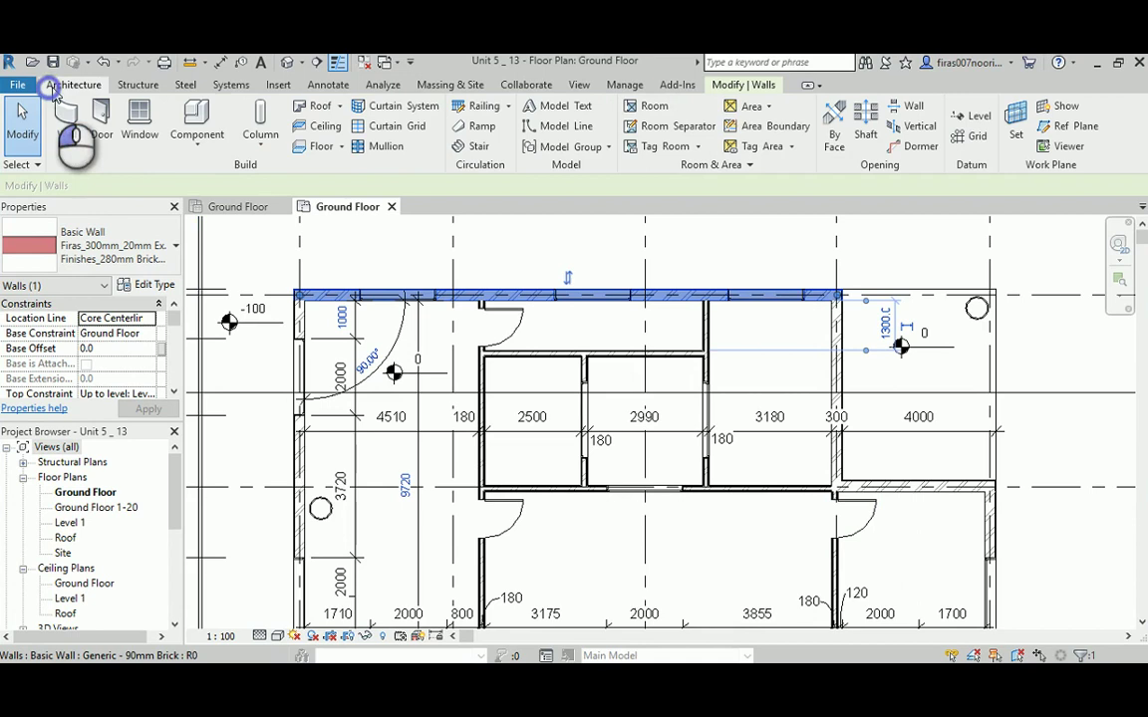
click(196, 145)
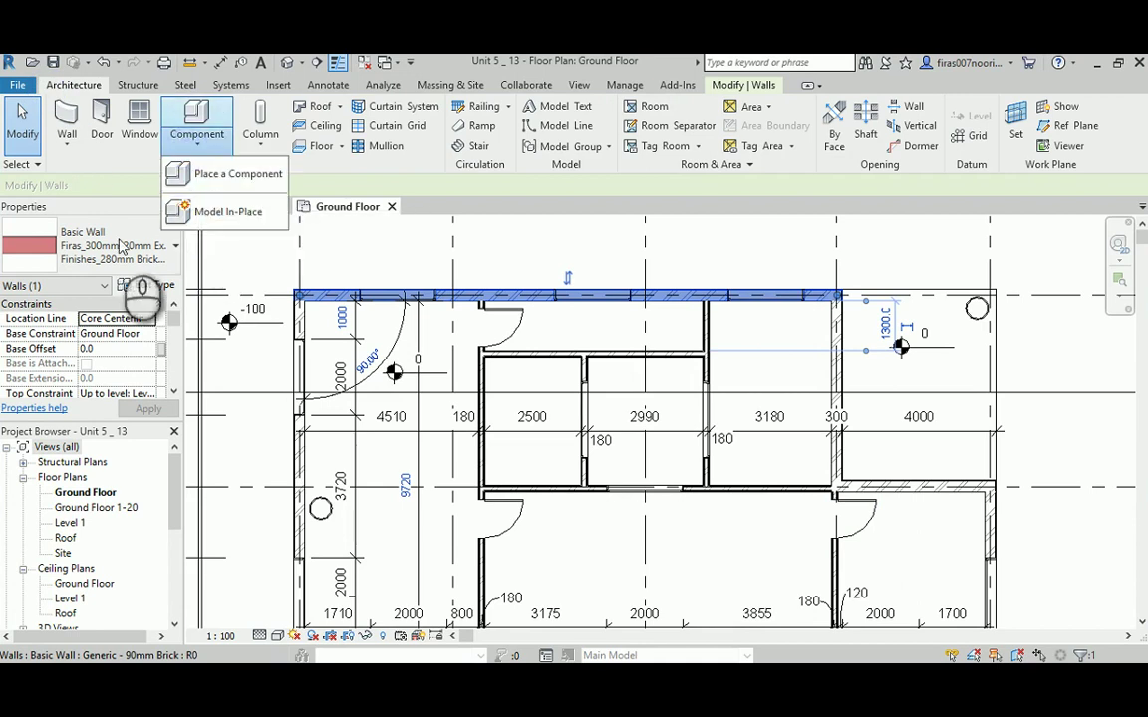
click(229, 213)
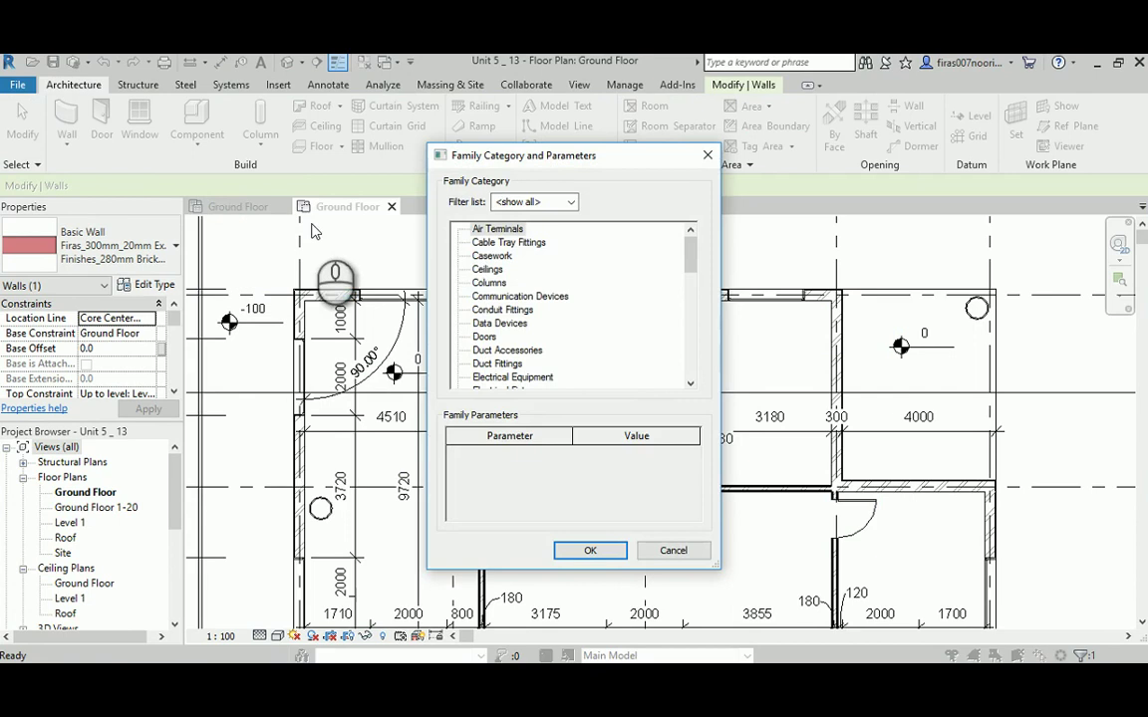
click(707, 154)
Step: Choose Model In-Place again, then bring the Types of Families slide up full screen
click(211, 139)
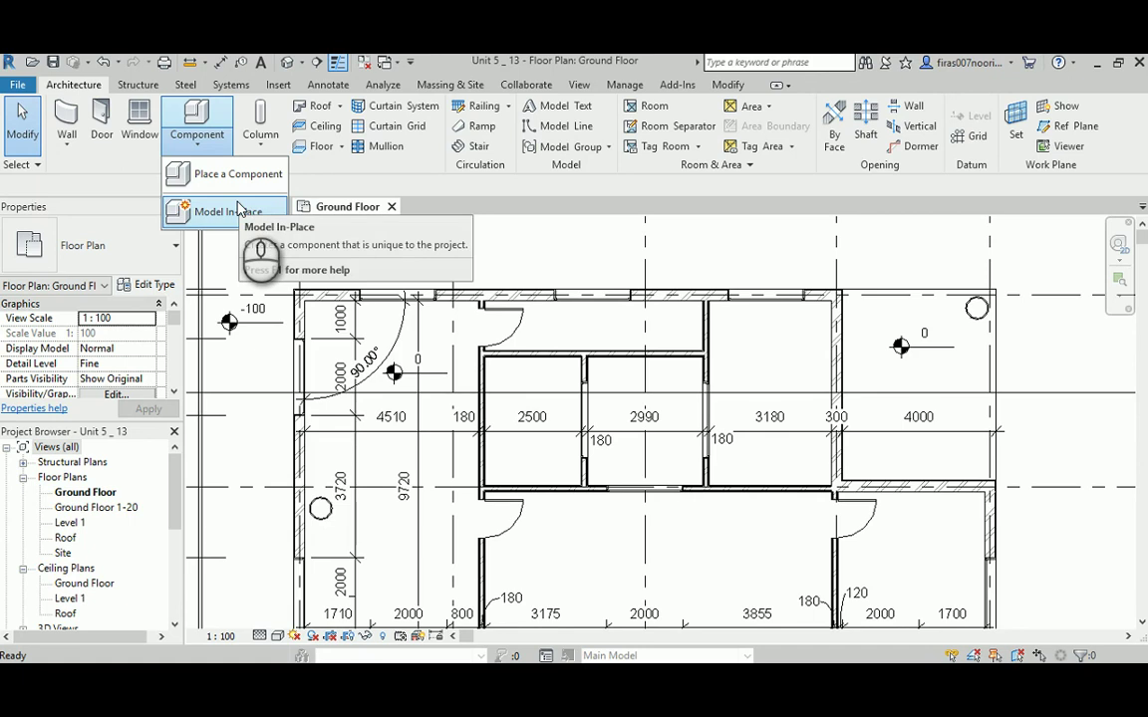
click(237, 211)
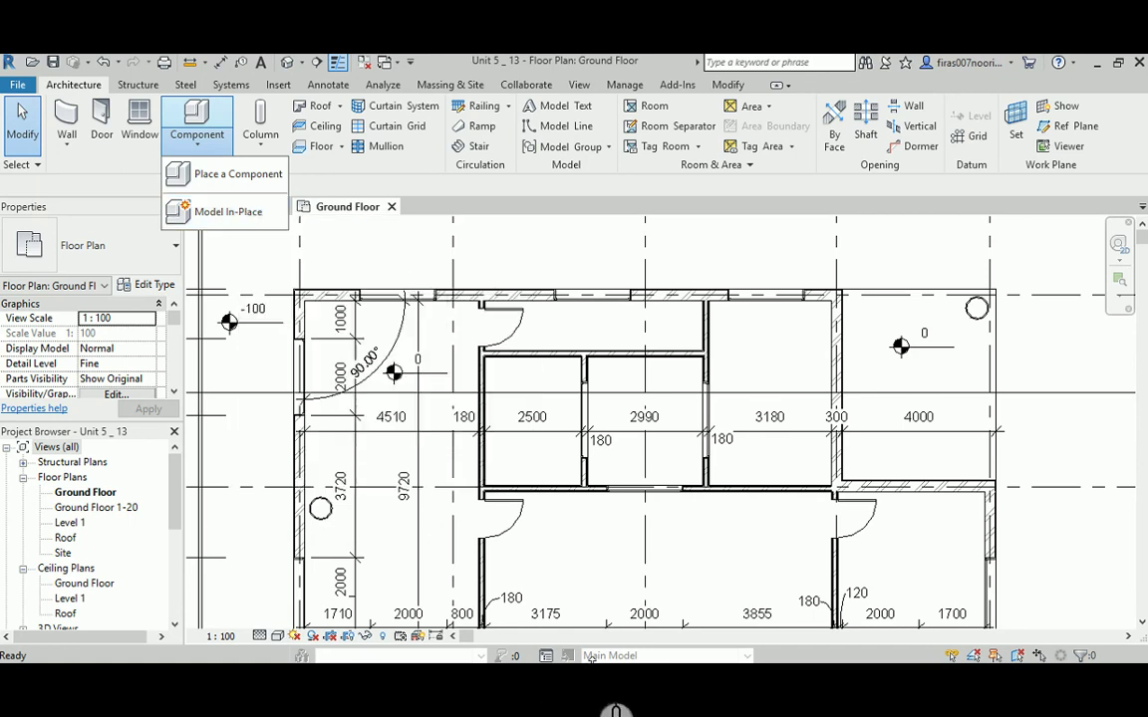
mouse_move(661, 691)
click(671, 661)
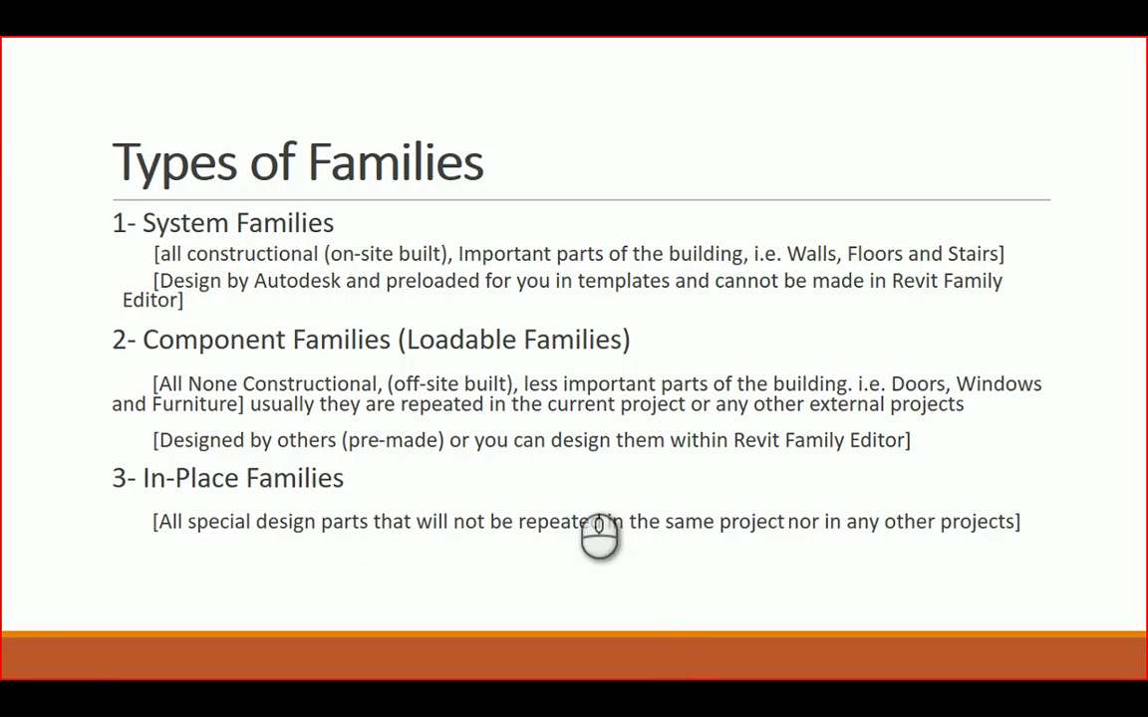
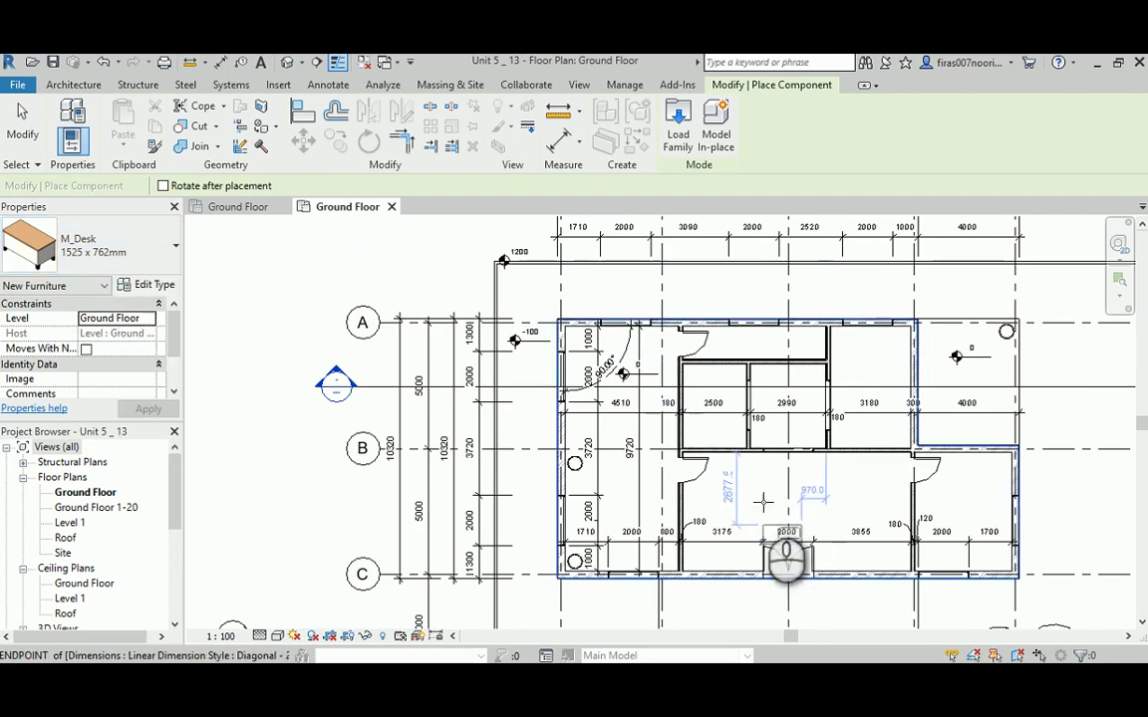
Step: Stop desk placement and select the M_Desk 1525 x 762mm desk left of grid line B
scroll(751, 491, up, 2)
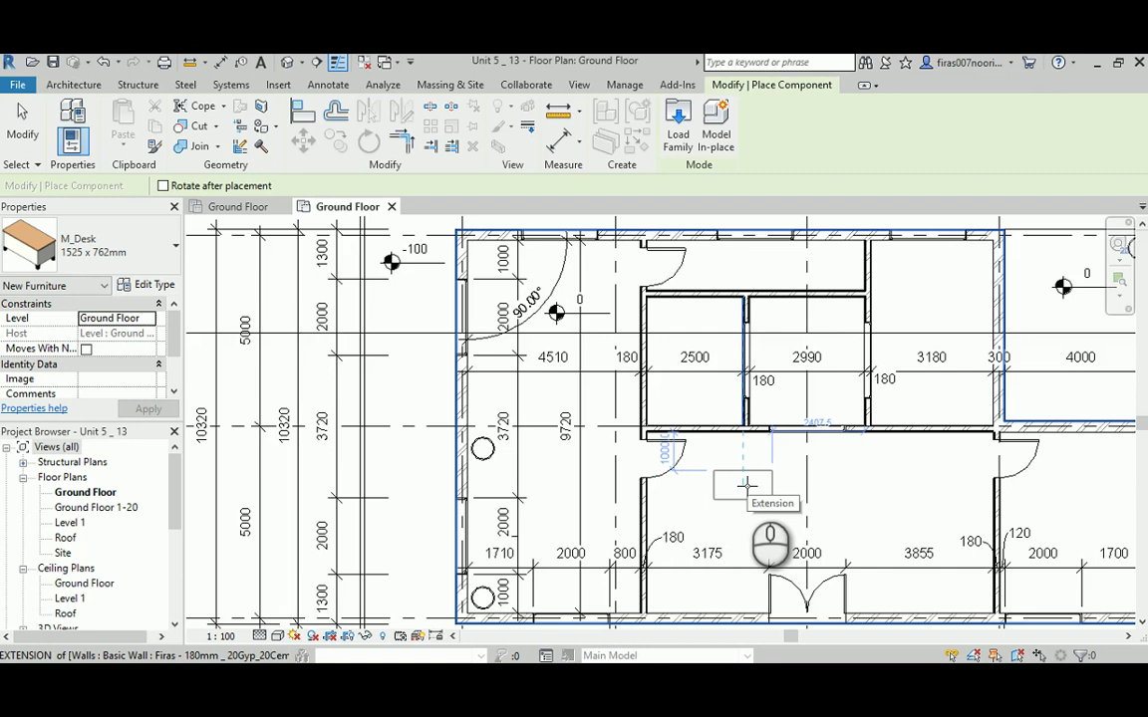
scroll(818, 455, down, 2)
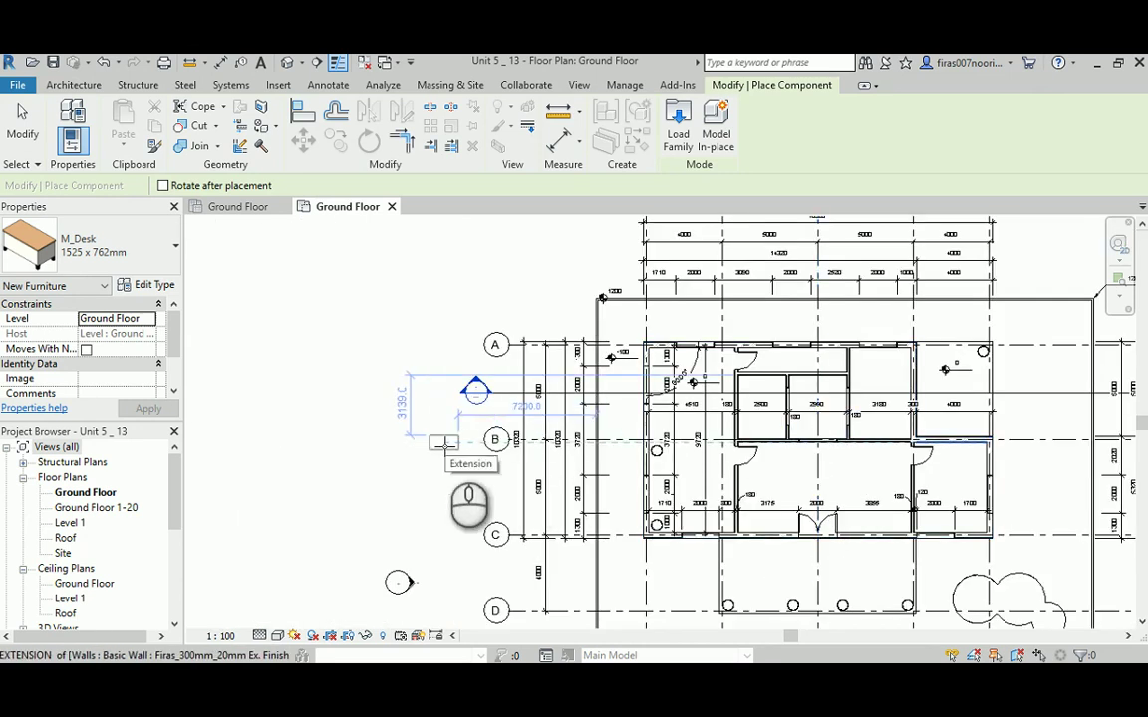
middle_drag(429, 442, 503, 436)
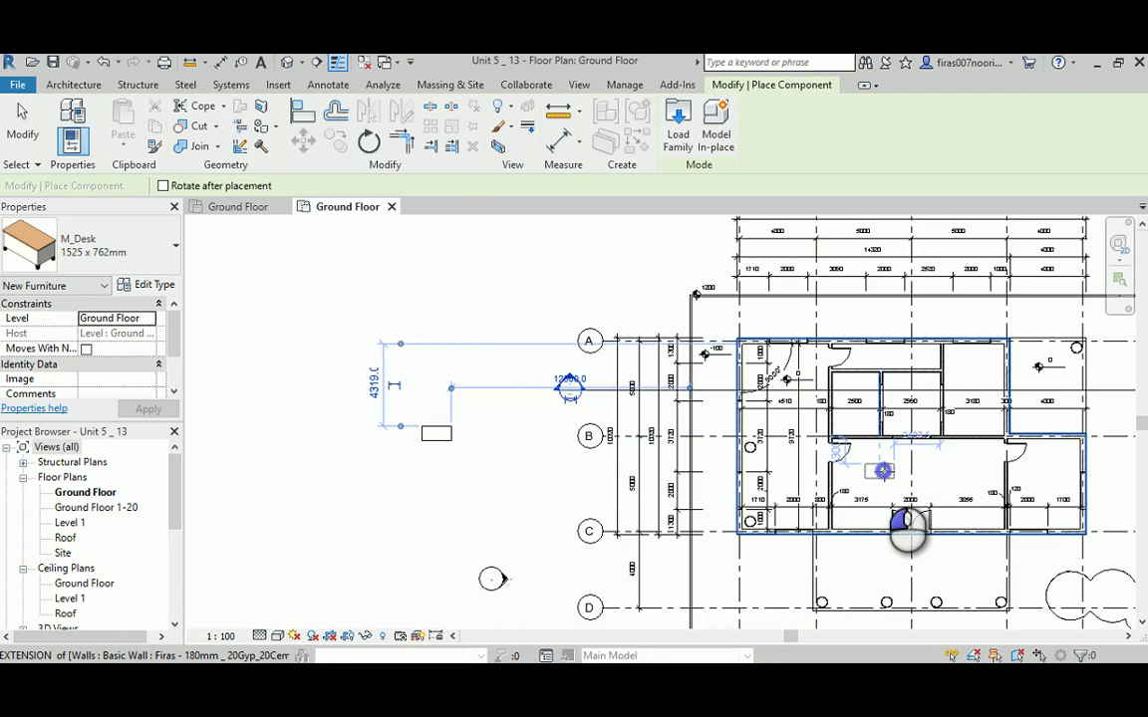
right_click(460, 342)
click(435, 378)
right_click(417, 320)
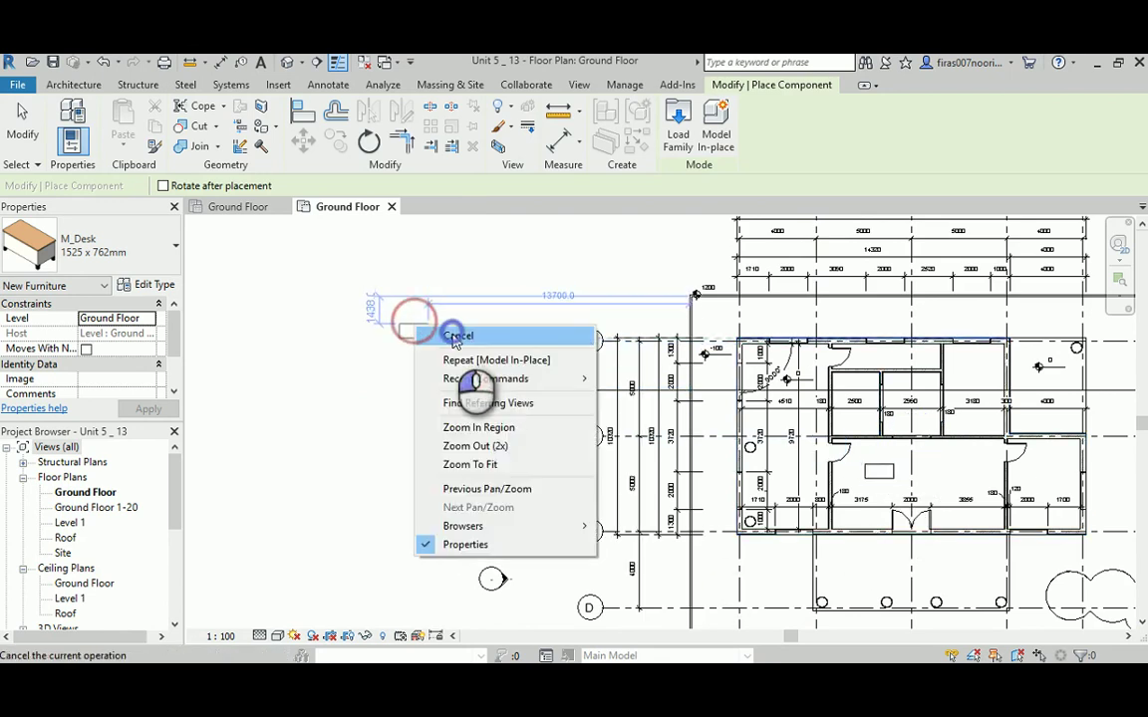
click(455, 333)
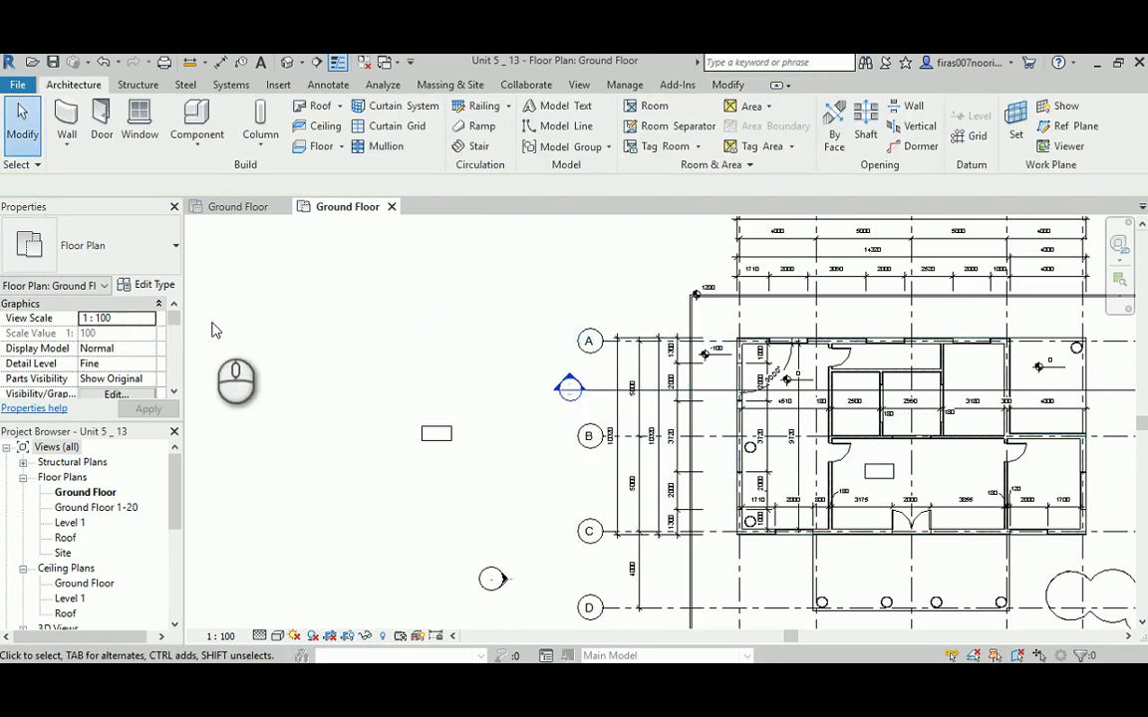
click(443, 432)
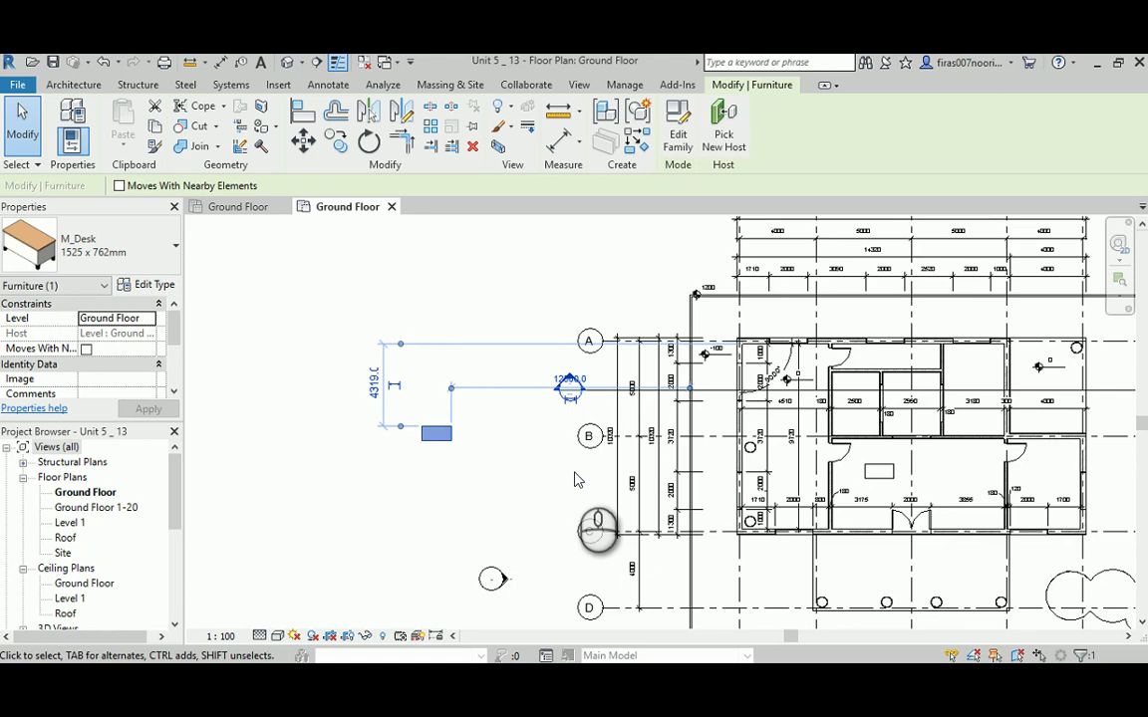
Step: Check the Component Families slide in PowerPoint, then return to Revit's Architecture tools
key(alt+Tab)
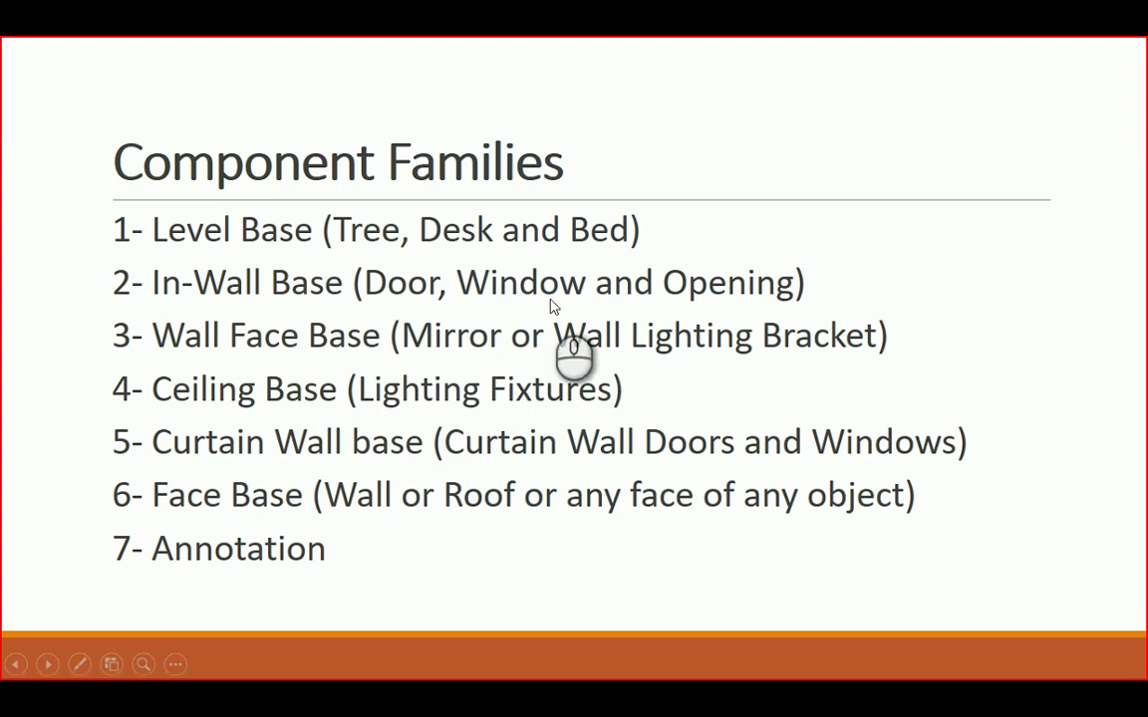
key(alt+Tab)
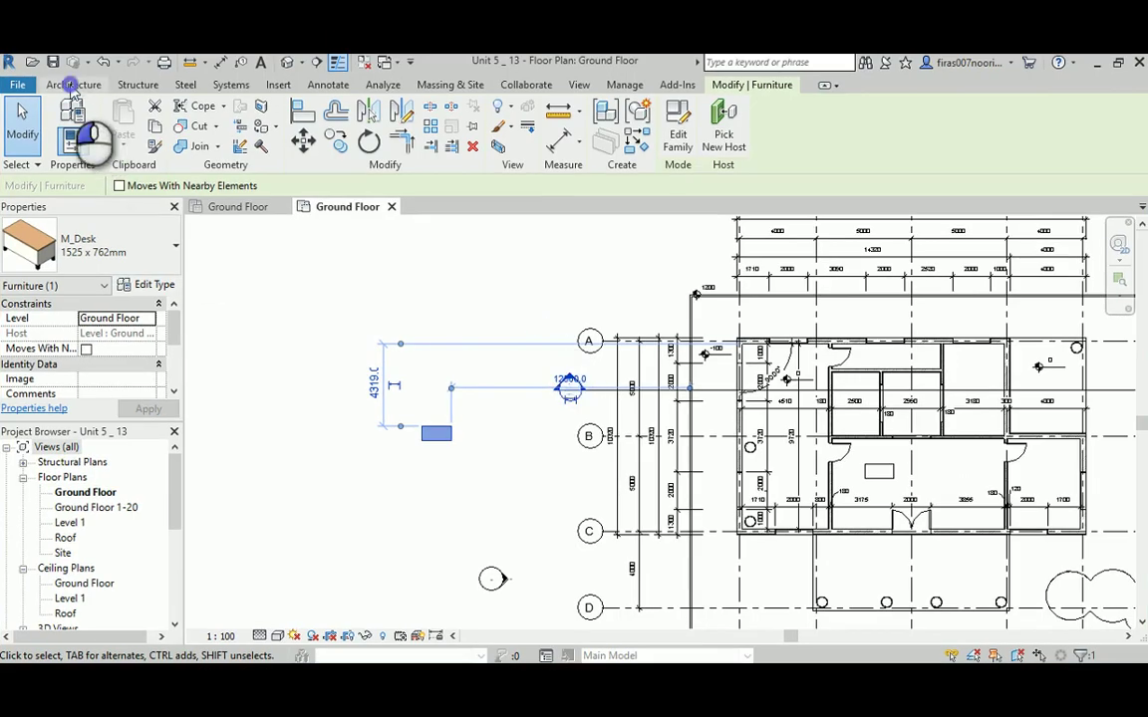
click(74, 84)
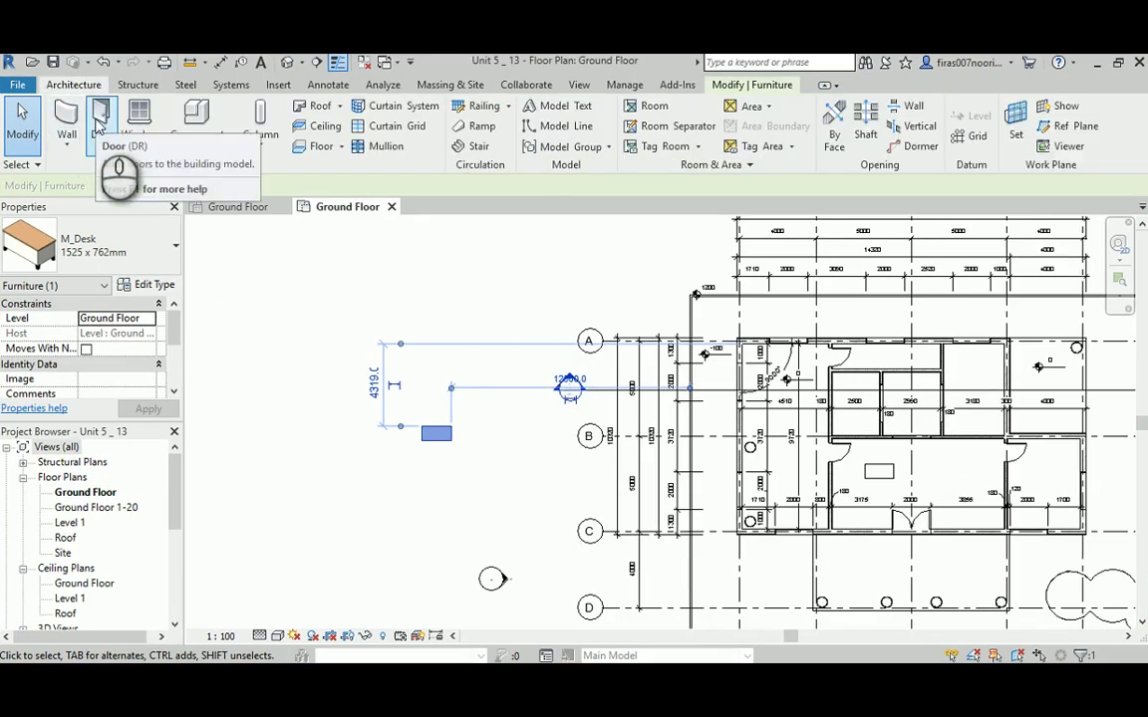
Step: Start placing M_Door-Double-Glass Firas 2000x2200 doors and switch to the default 3D view
click(98, 117)
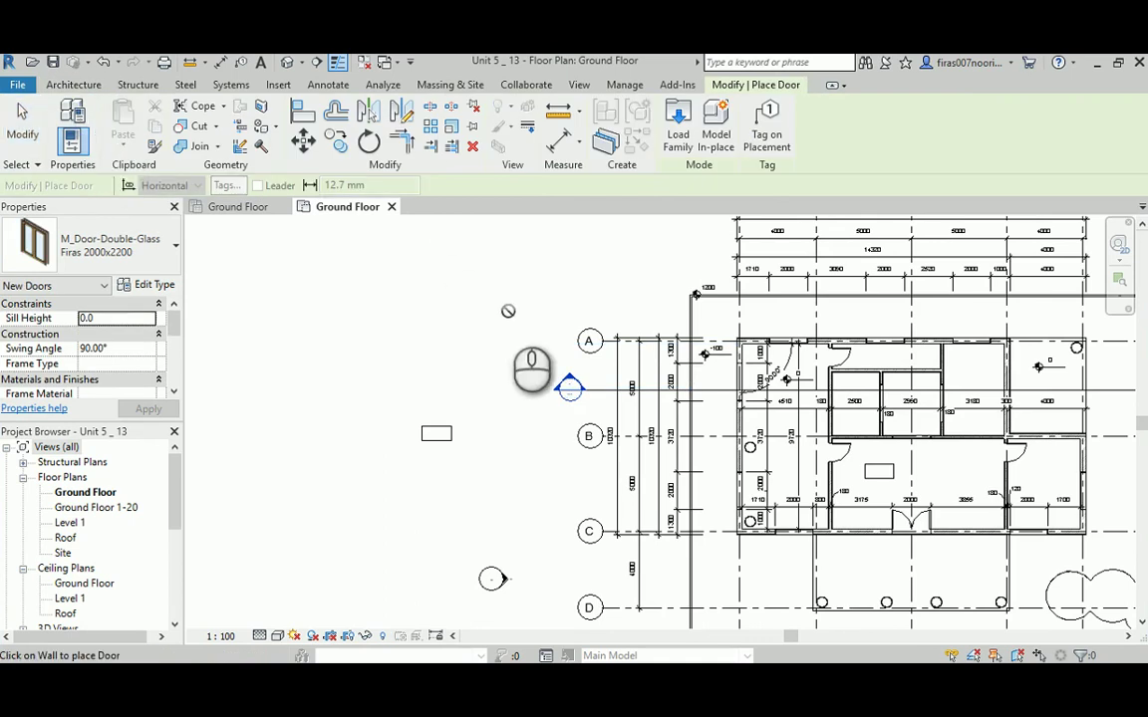
scroll(617, 288, up, 5)
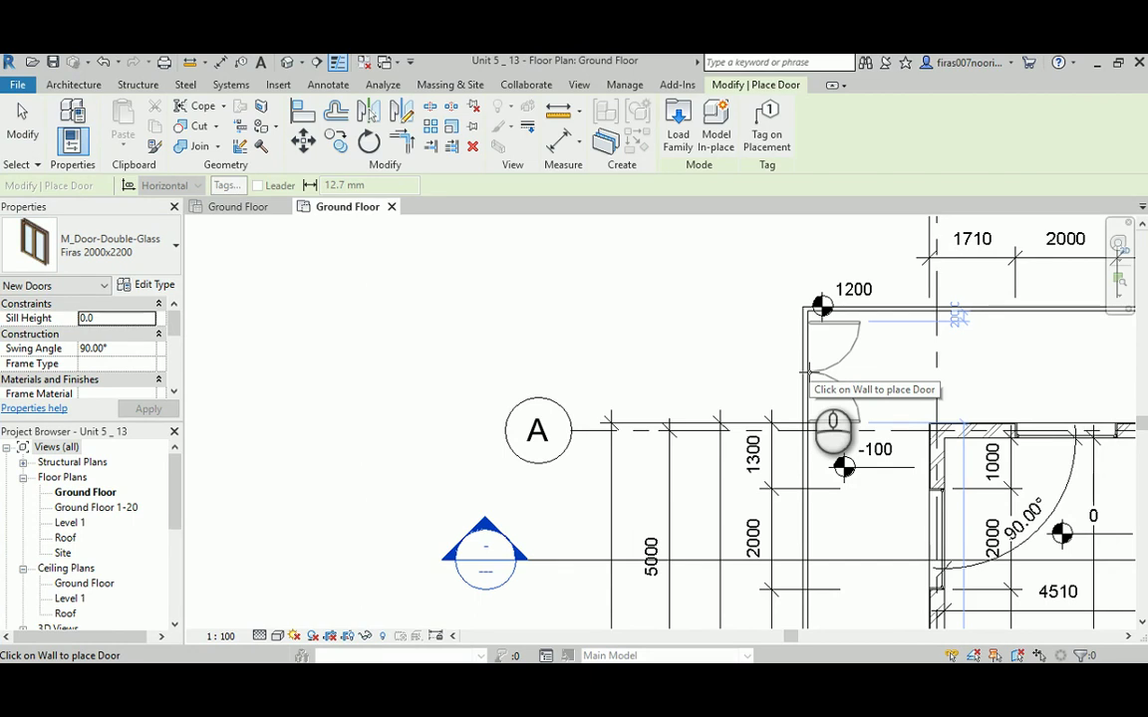
middle_drag(810, 373, 755, 341)
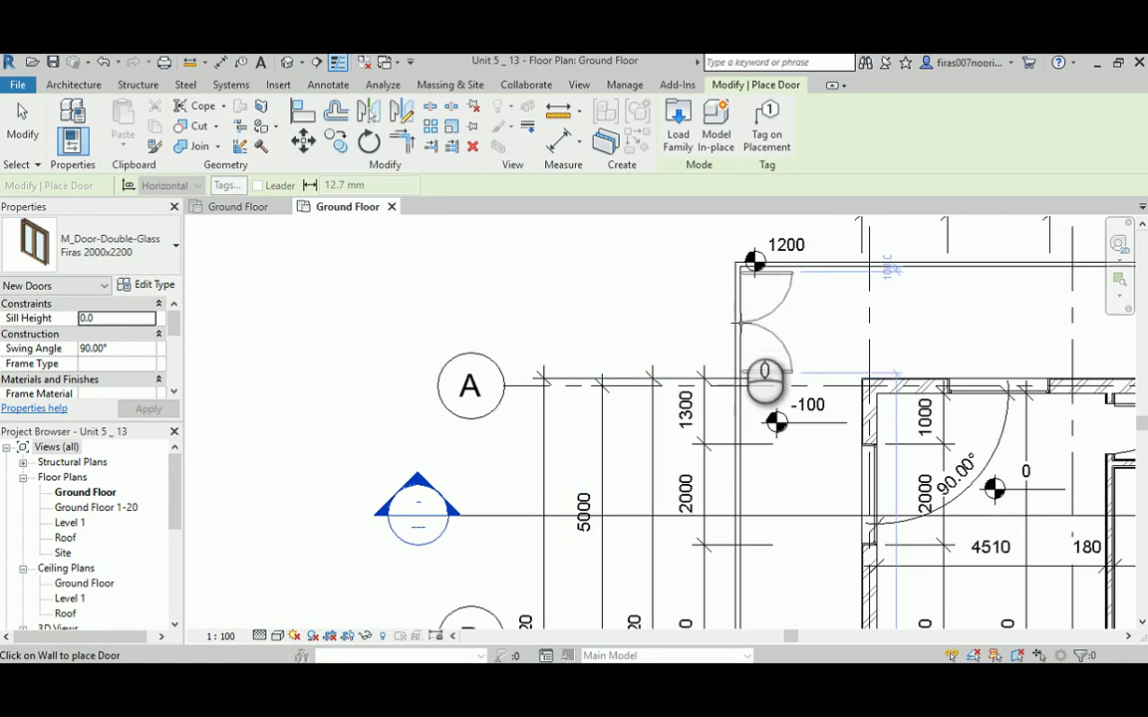
click(78, 84)
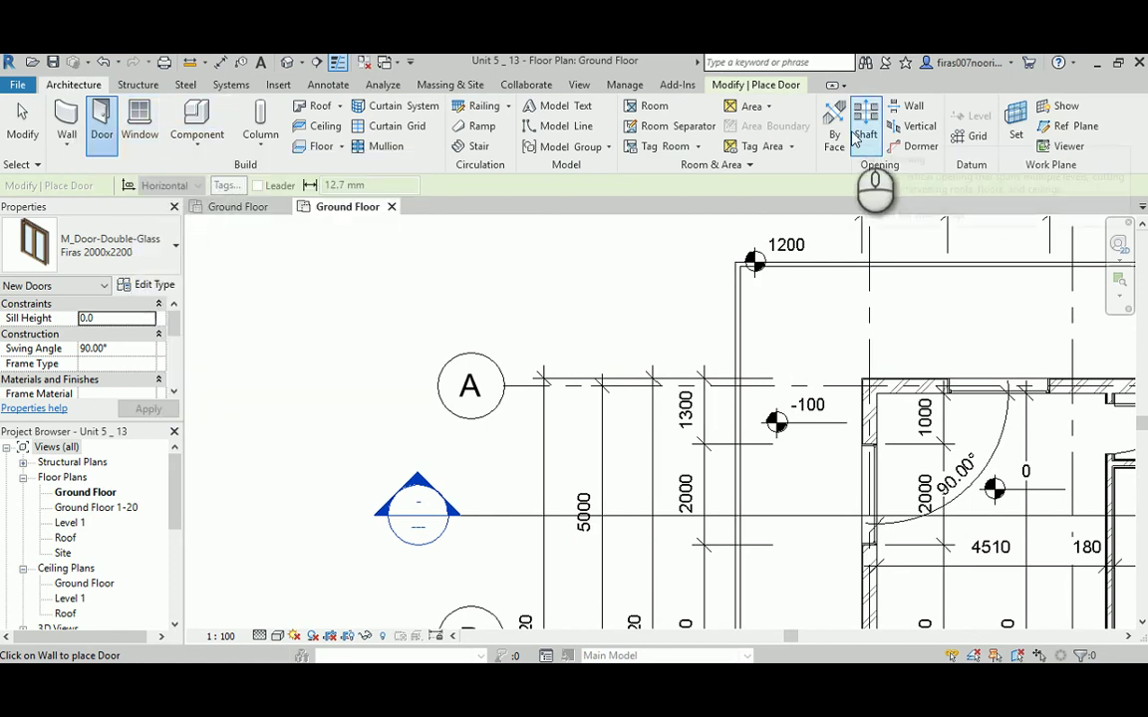
key(alt+Tab)
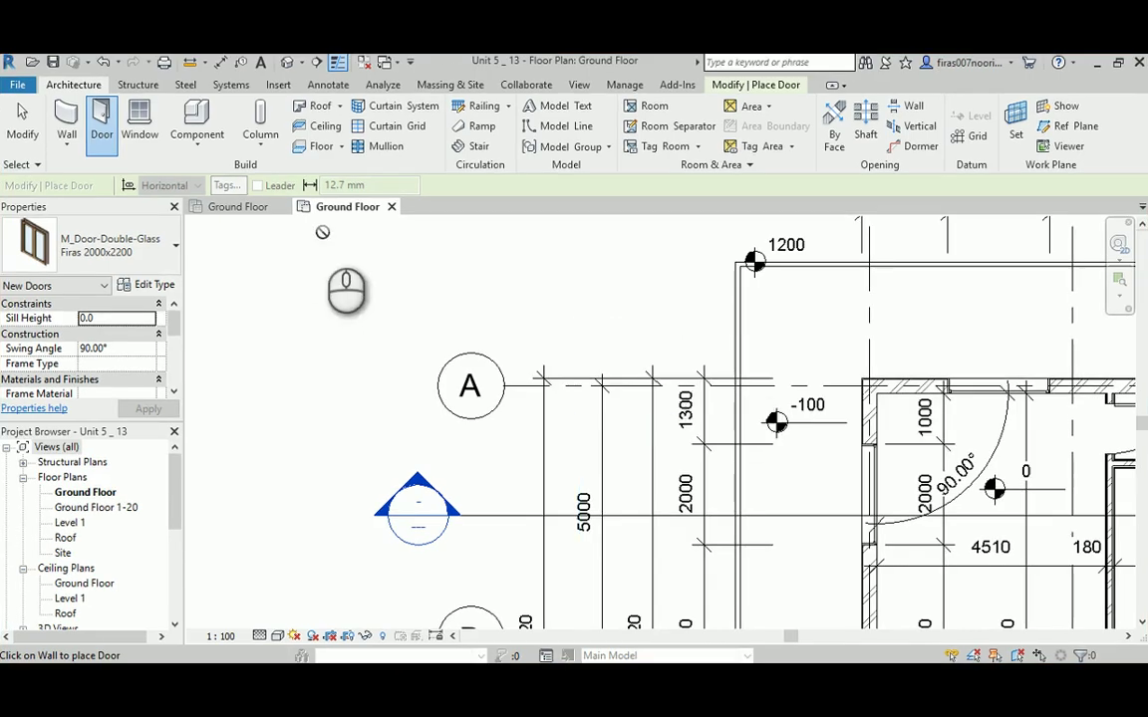
click(289, 62)
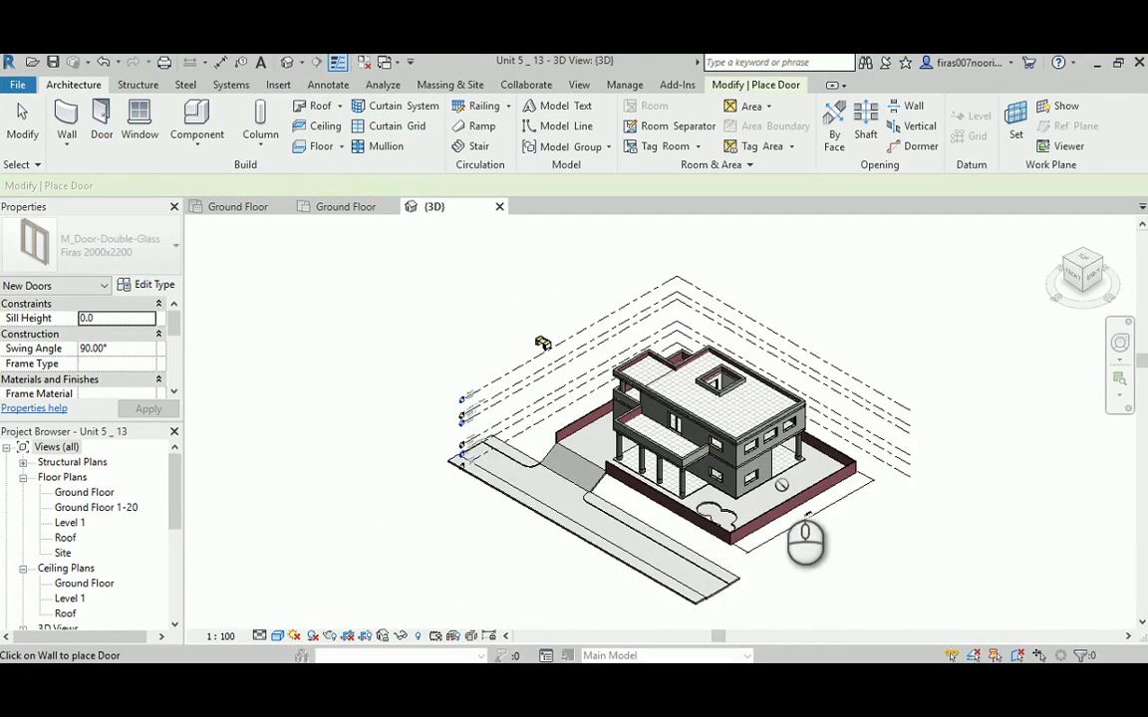
Step: Cancel door placement and start Place a Component
scroll(710, 483, up, 8)
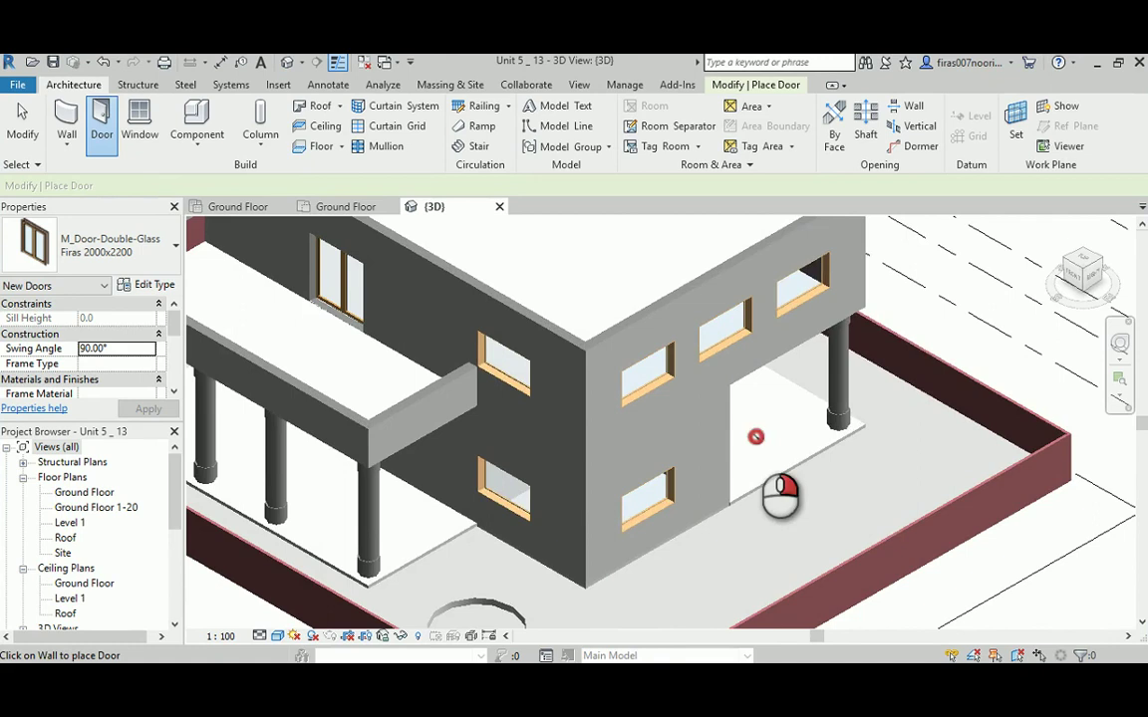
right_click(756, 436)
click(792, 174)
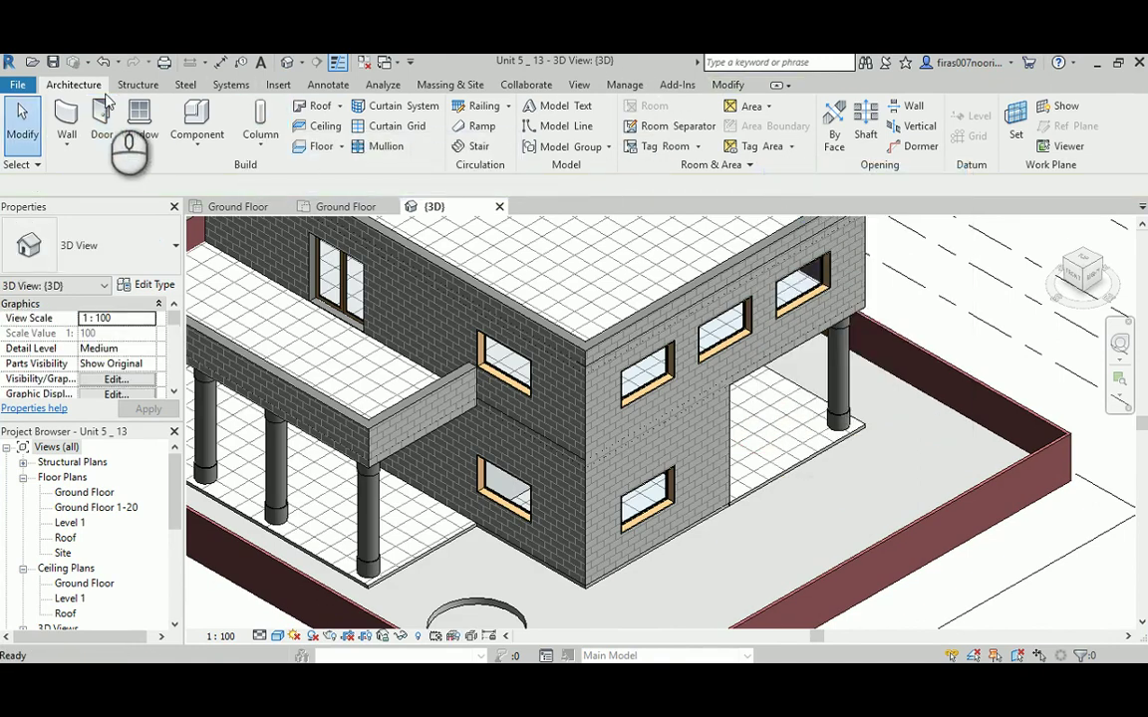
click(209, 129)
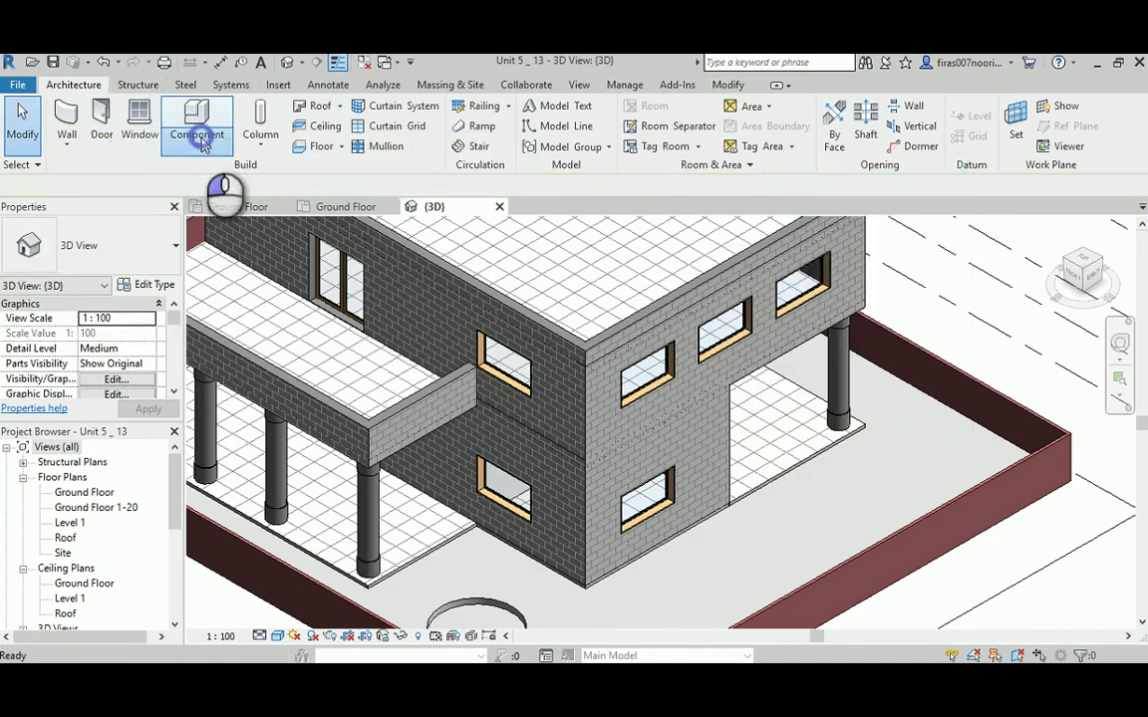
click(193, 177)
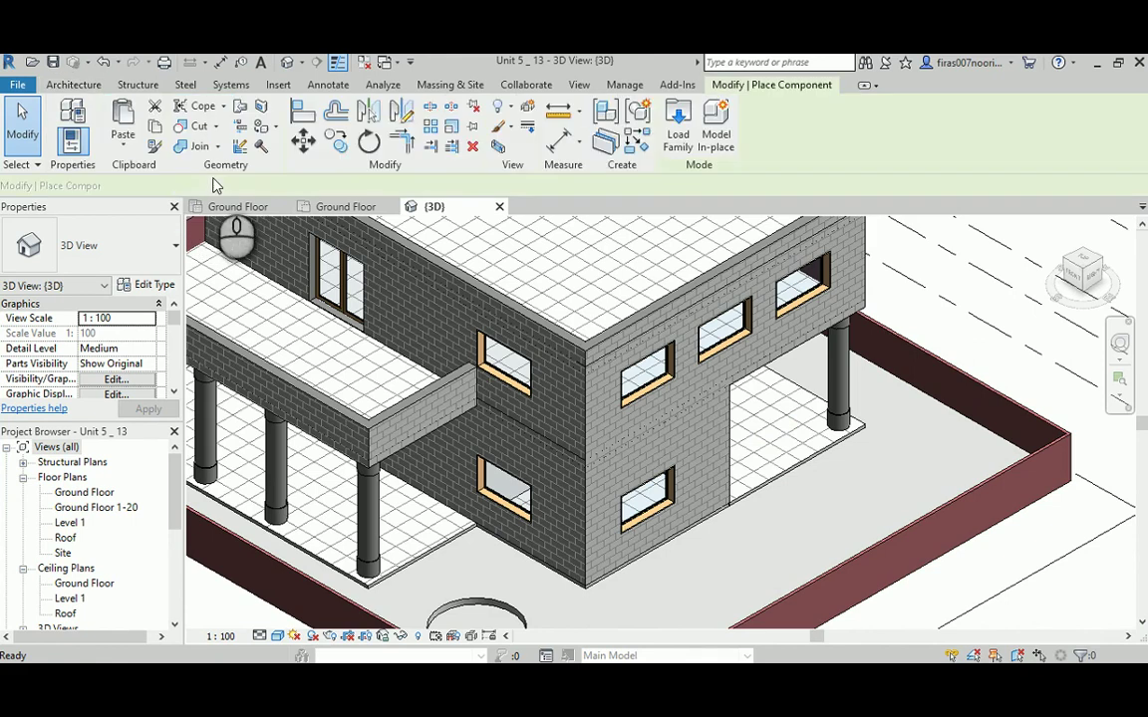
Step: Load M_Mirror-Ellipse.rfa from the US Metric > Furniture library
click(676, 130)
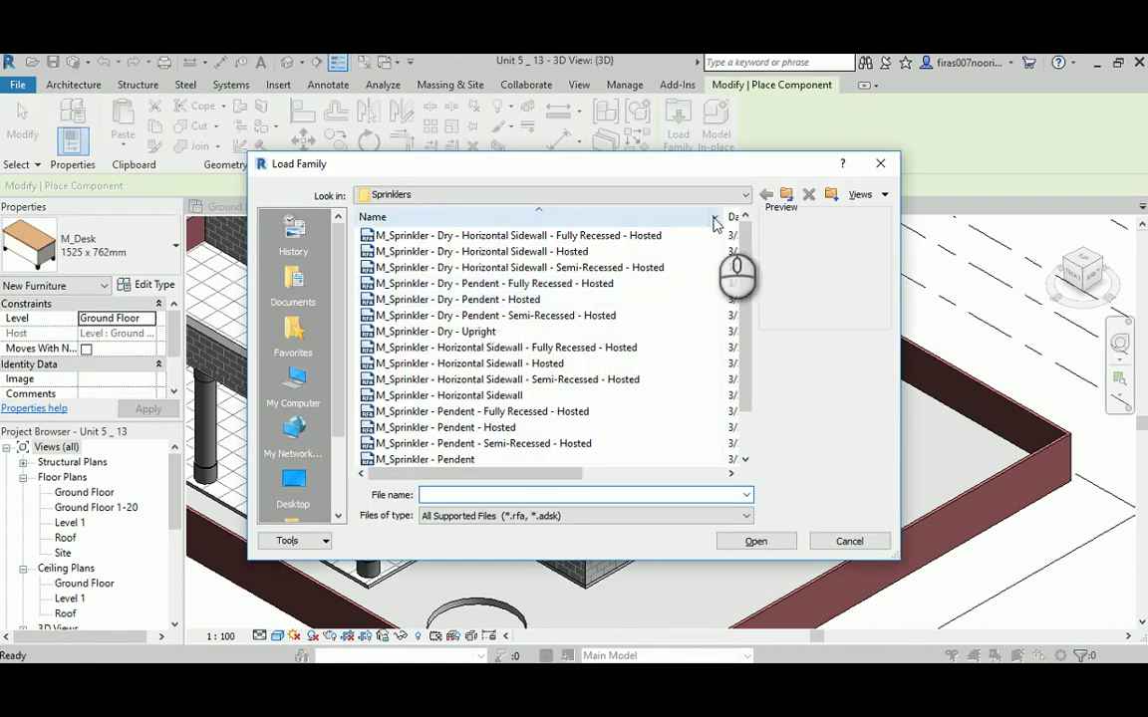
click(786, 197)
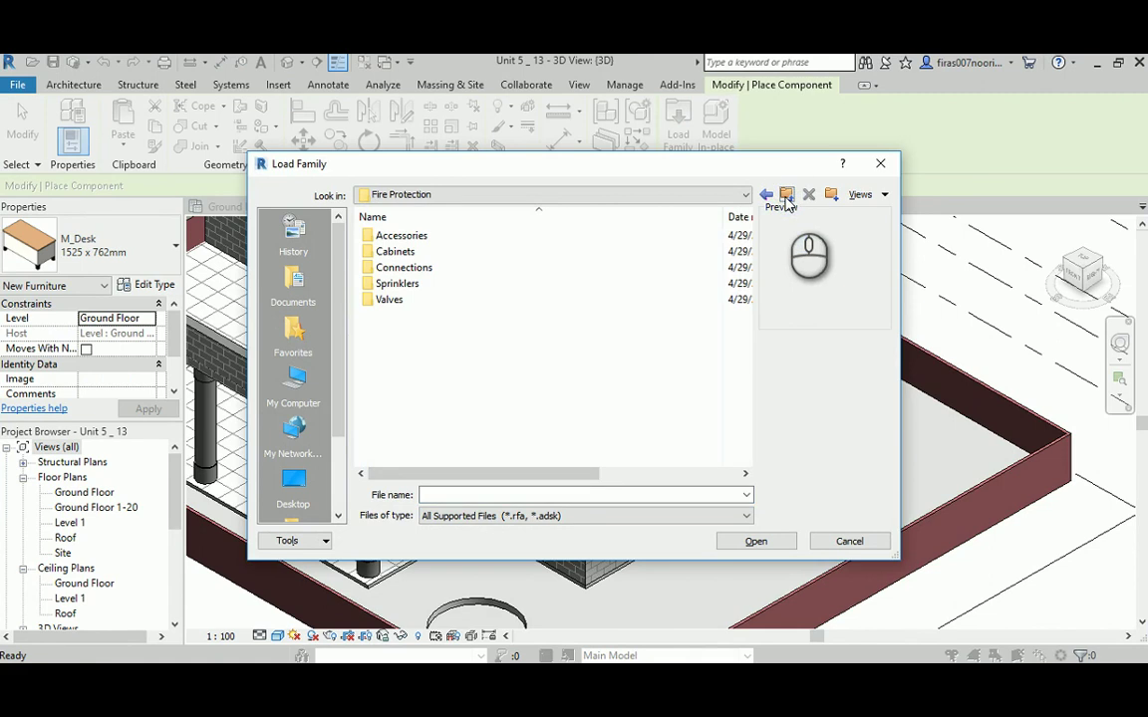
click(786, 197)
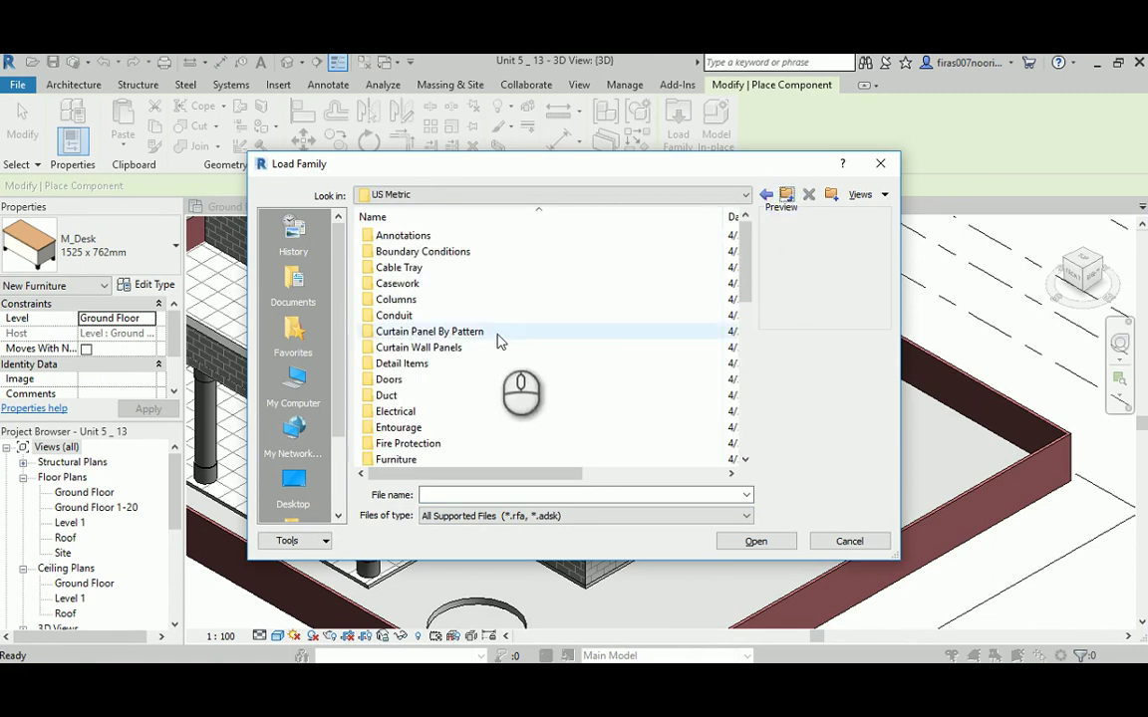
click(398, 461)
double_click(398, 461)
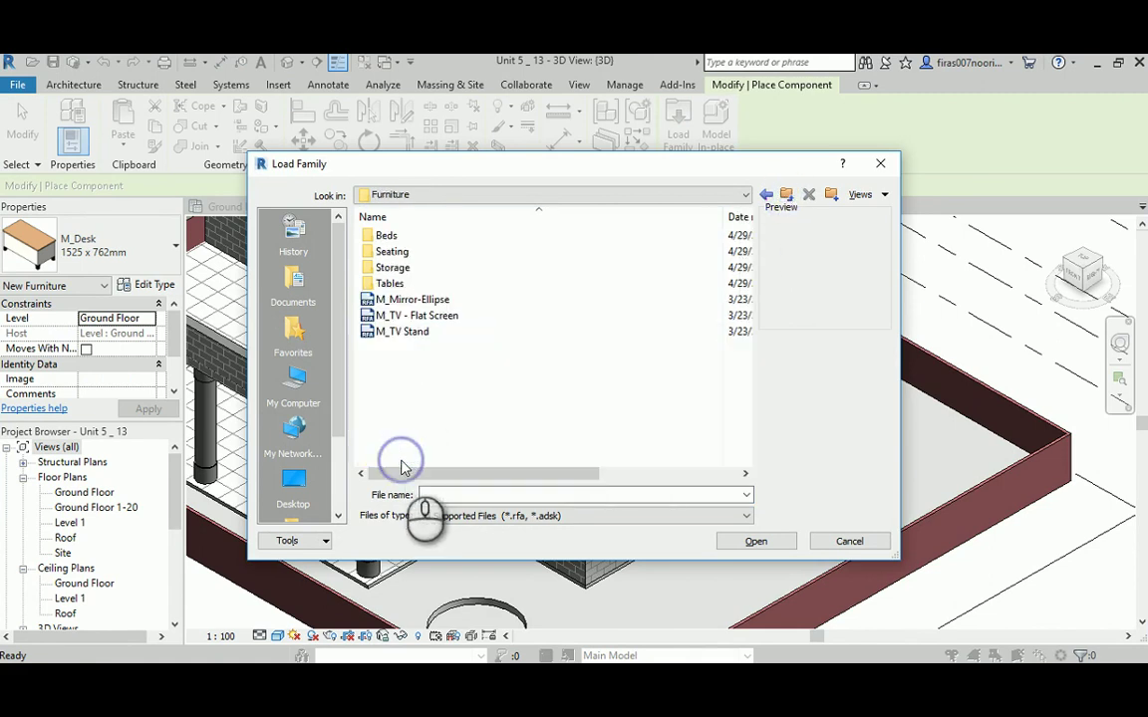
click(409, 300)
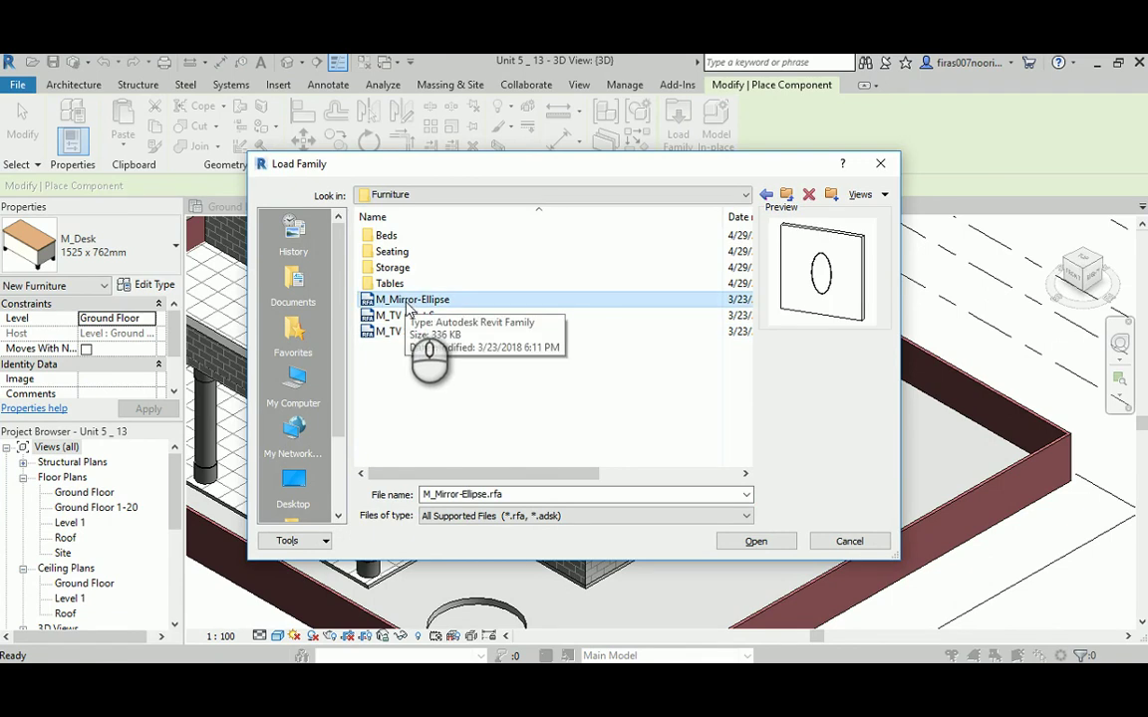
double_click(410, 300)
Step: Place two M_Mirror-Ellipse mirrors on the brick wall beside the window
scroll(728, 476, up, 3)
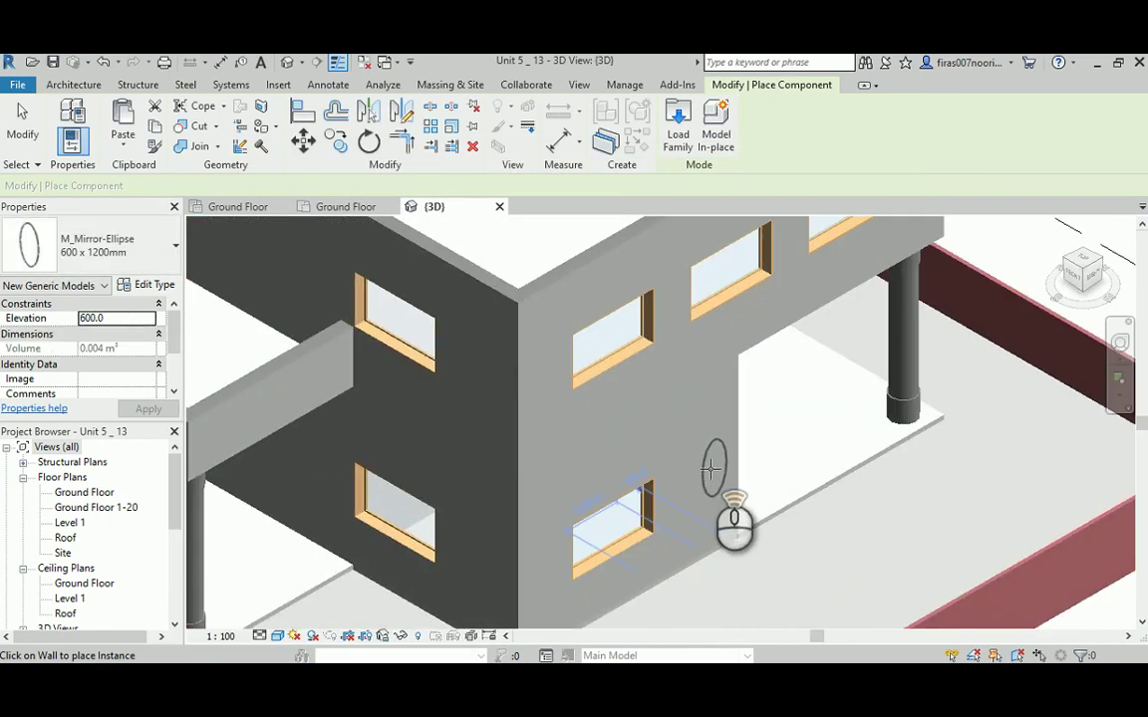
scroll(711, 468, up, 4)
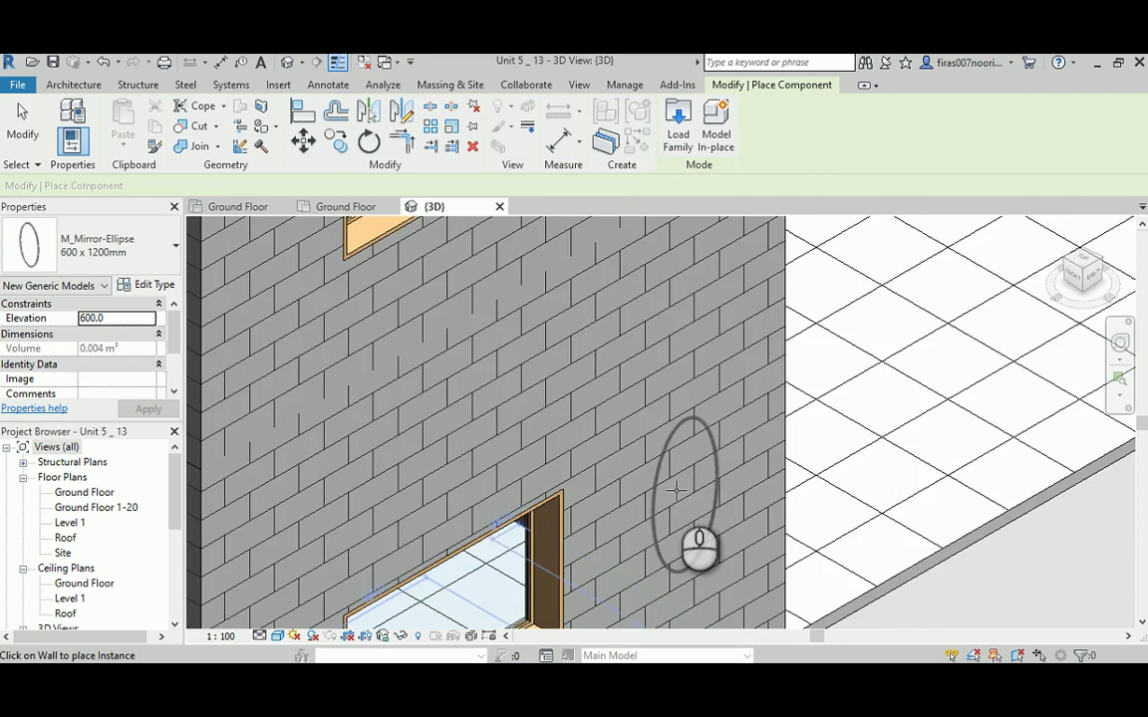
middle_drag(675, 490, 584, 283)
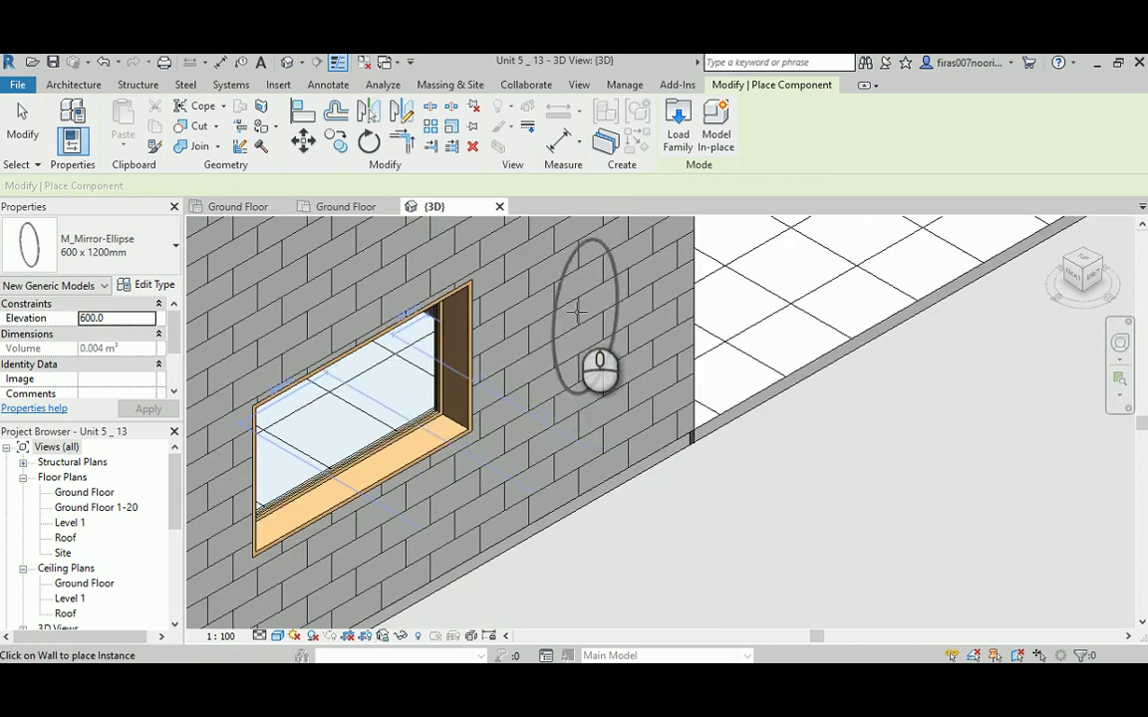
click(586, 311)
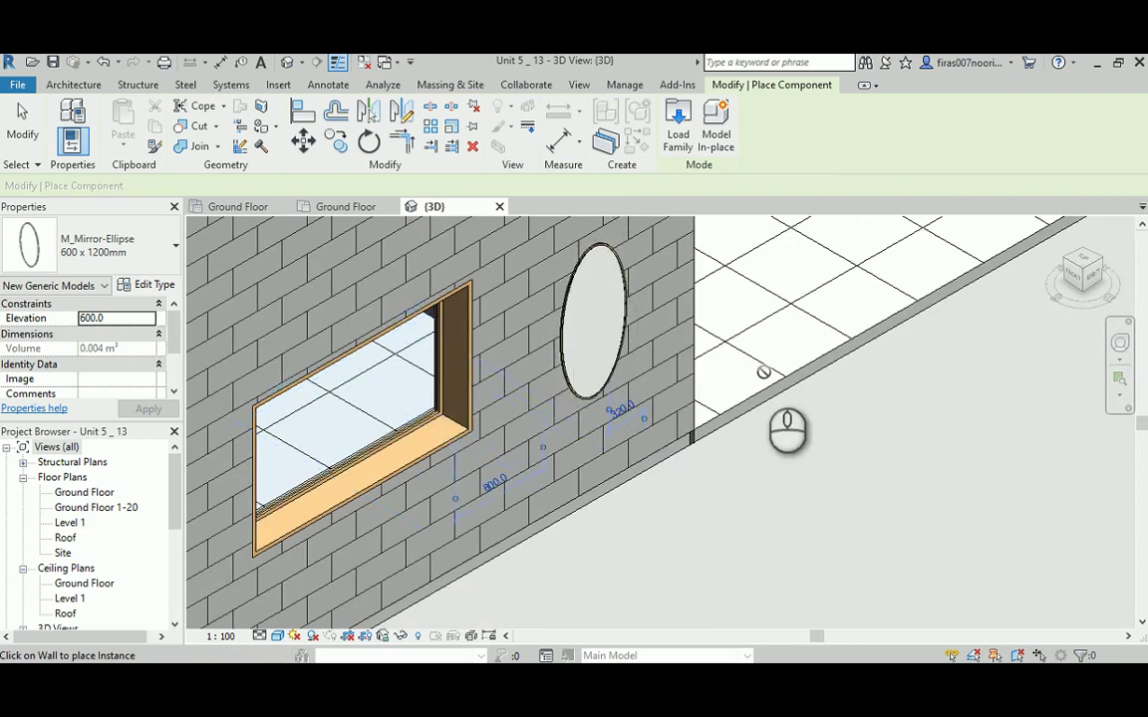
middle_drag(518, 379, 749, 329)
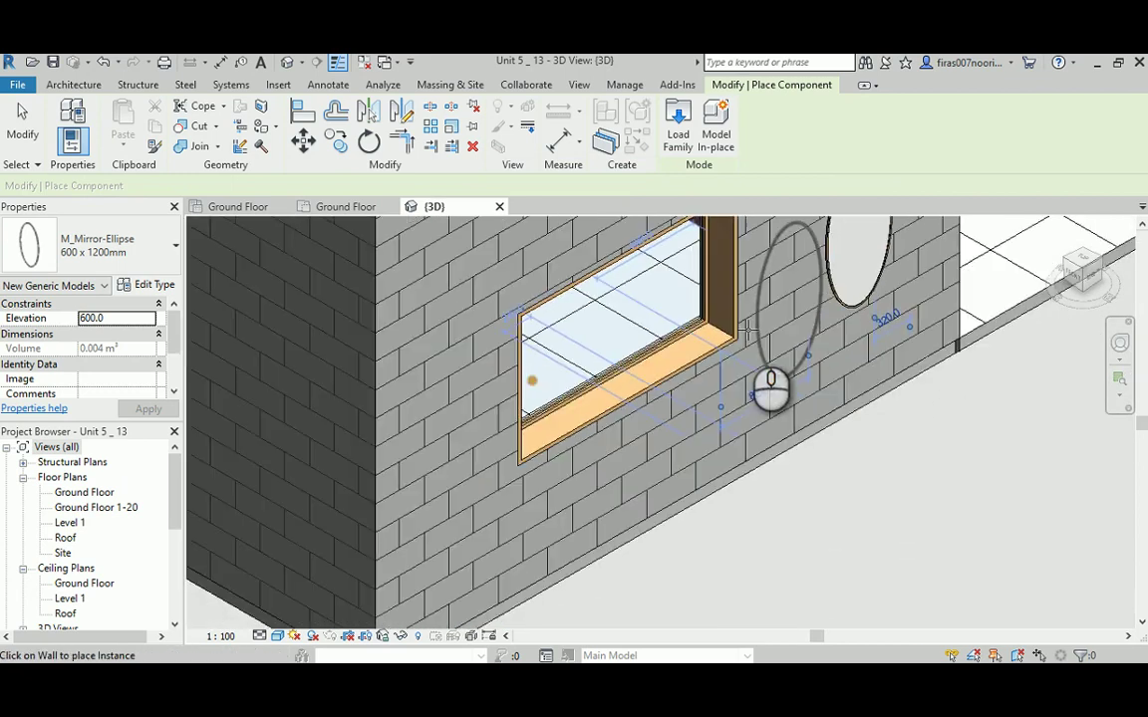
click(448, 486)
Step: End M_Mirror-Ellipse placement via the shortcut menu's Cancel
right_click(637, 389)
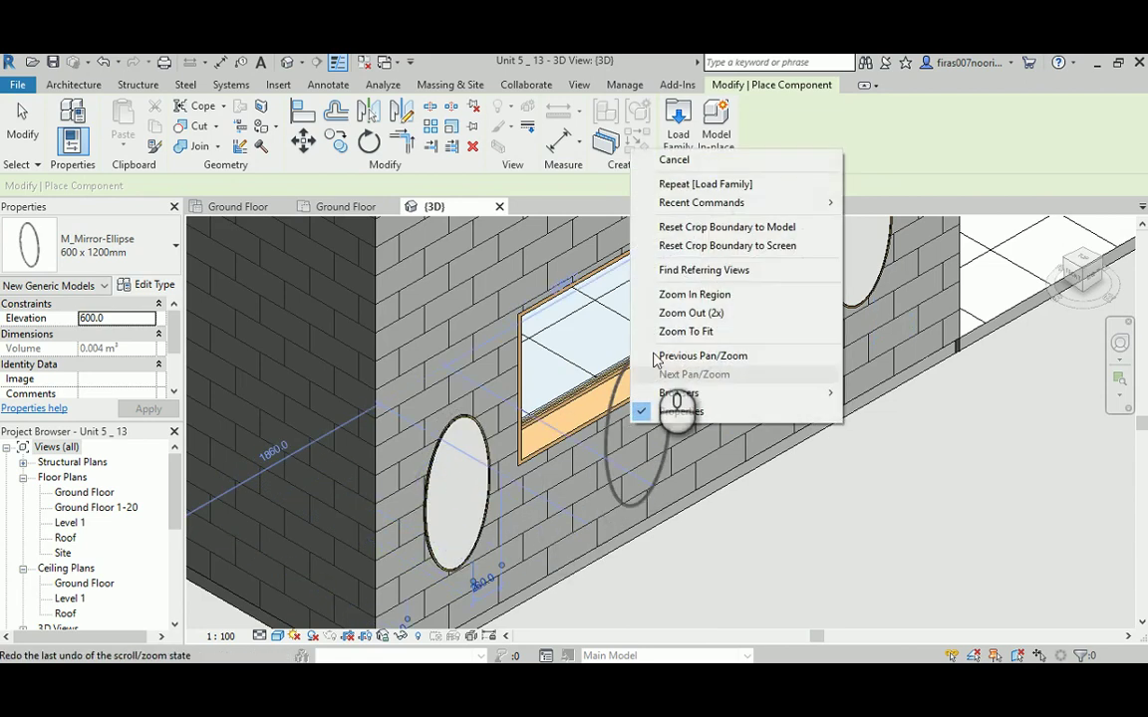
click(686, 169)
middle_drag(904, 269, 852, 354)
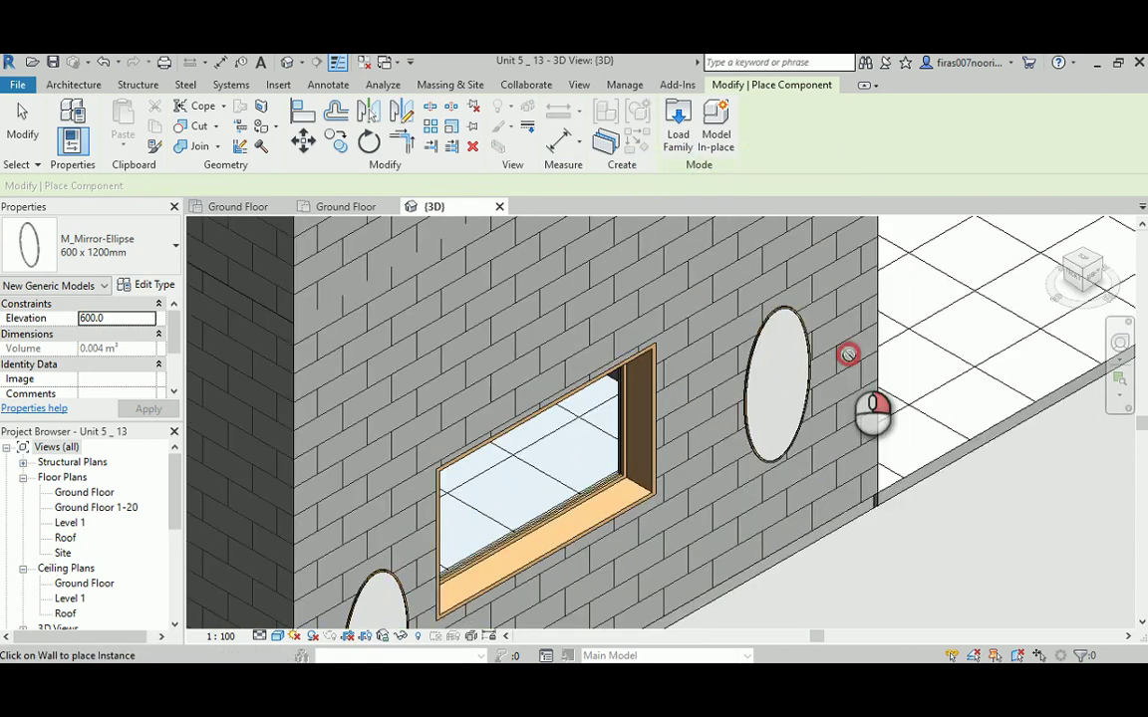
right_click(847, 351)
click(884, 358)
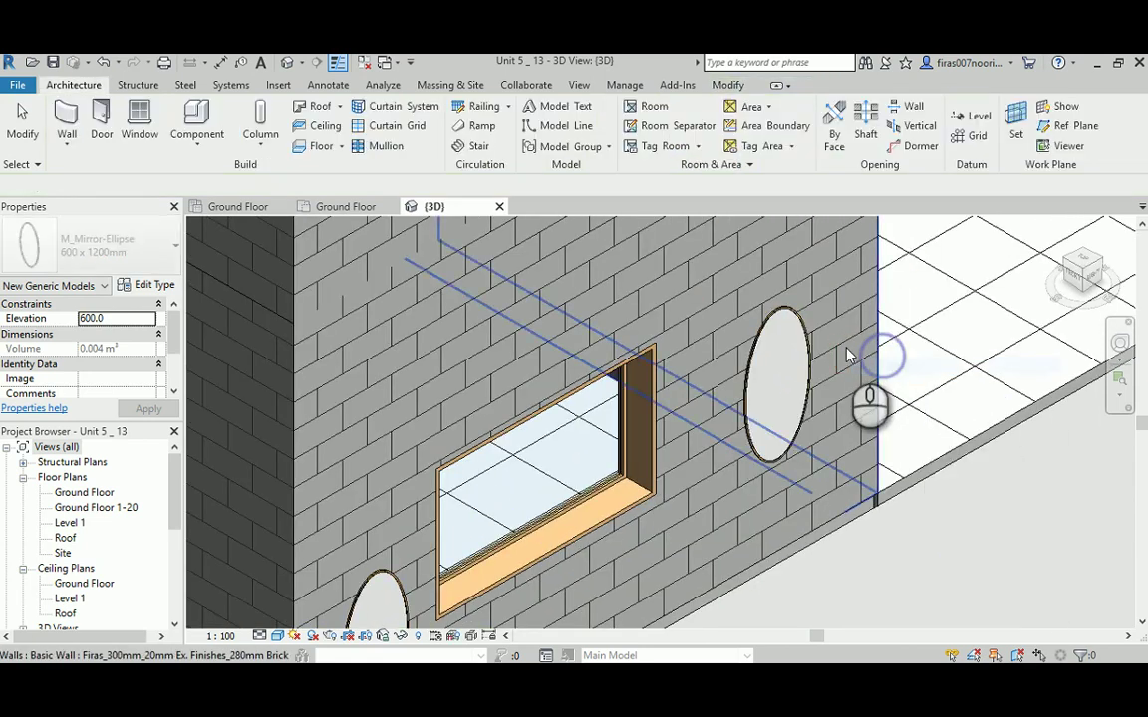
Step: Select the mirrors, window and brick wall to inspect them, and glance at the presentation slide
click(785, 315)
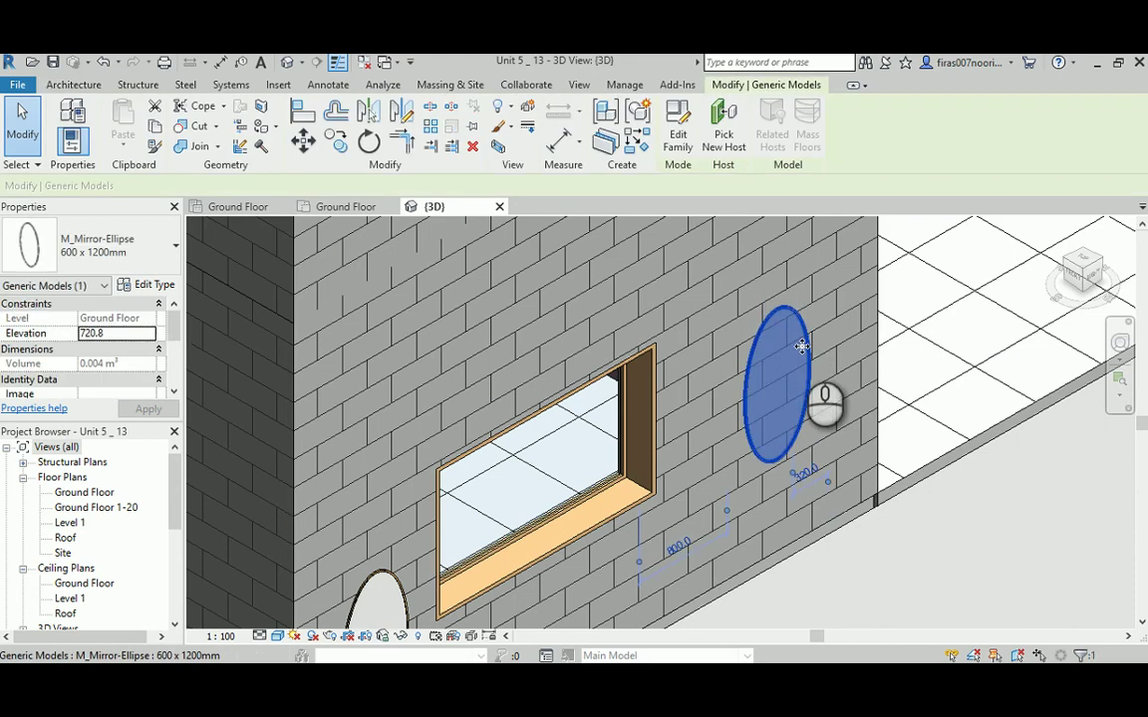
click(611, 383)
middle_drag(574, 447, 655, 371)
drag(593, 401, 593, 353)
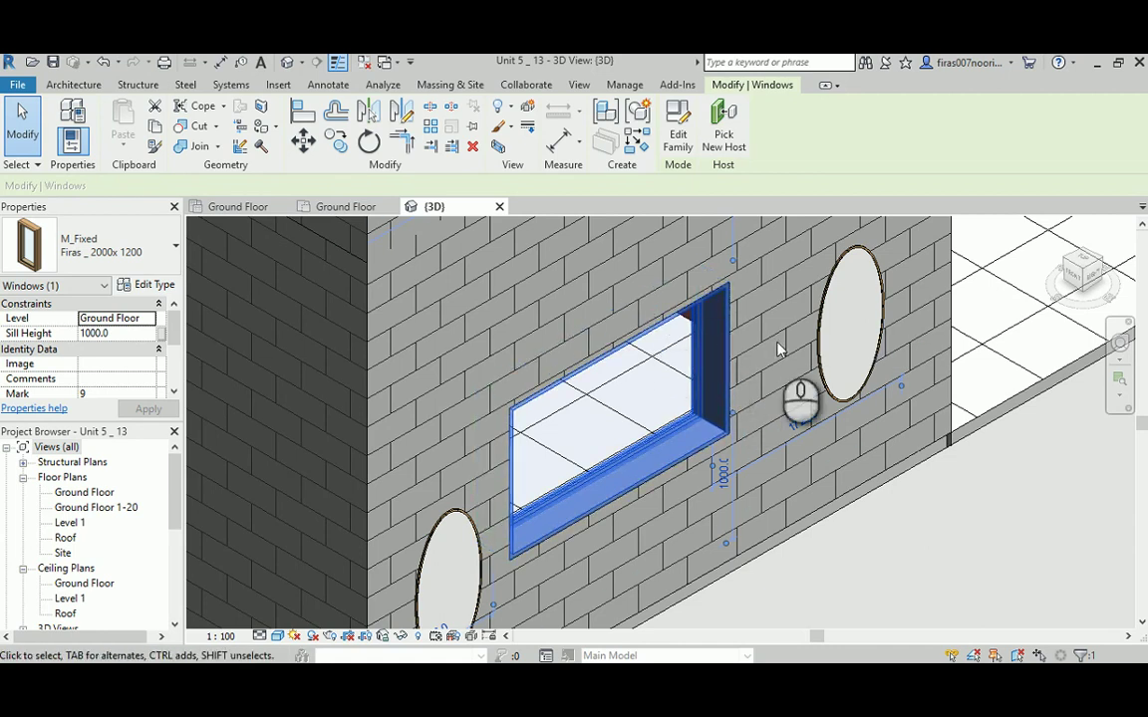
click(822, 348)
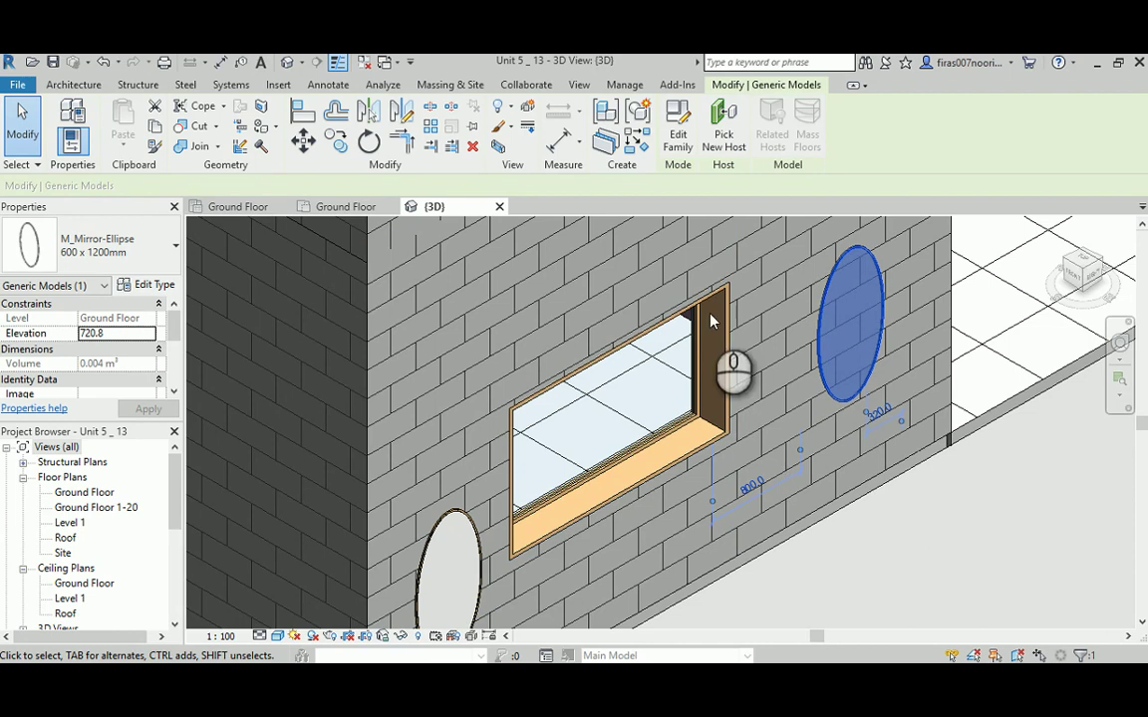
click(673, 321)
key(alt+Tab)
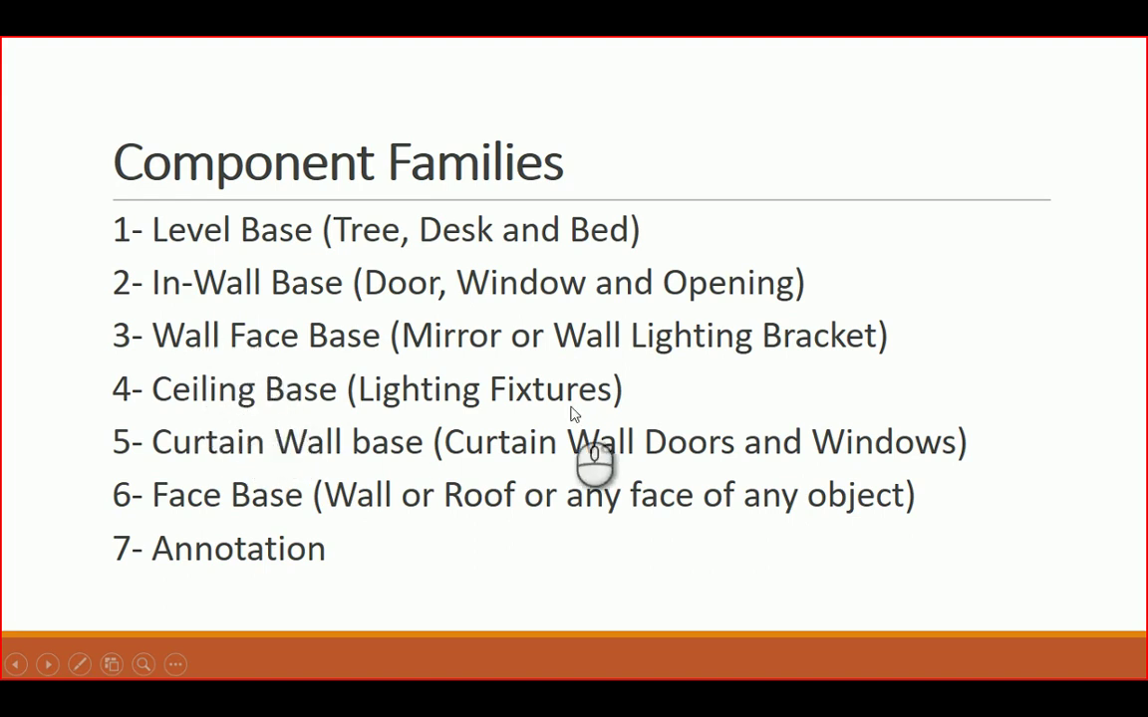
key(alt+Tab)
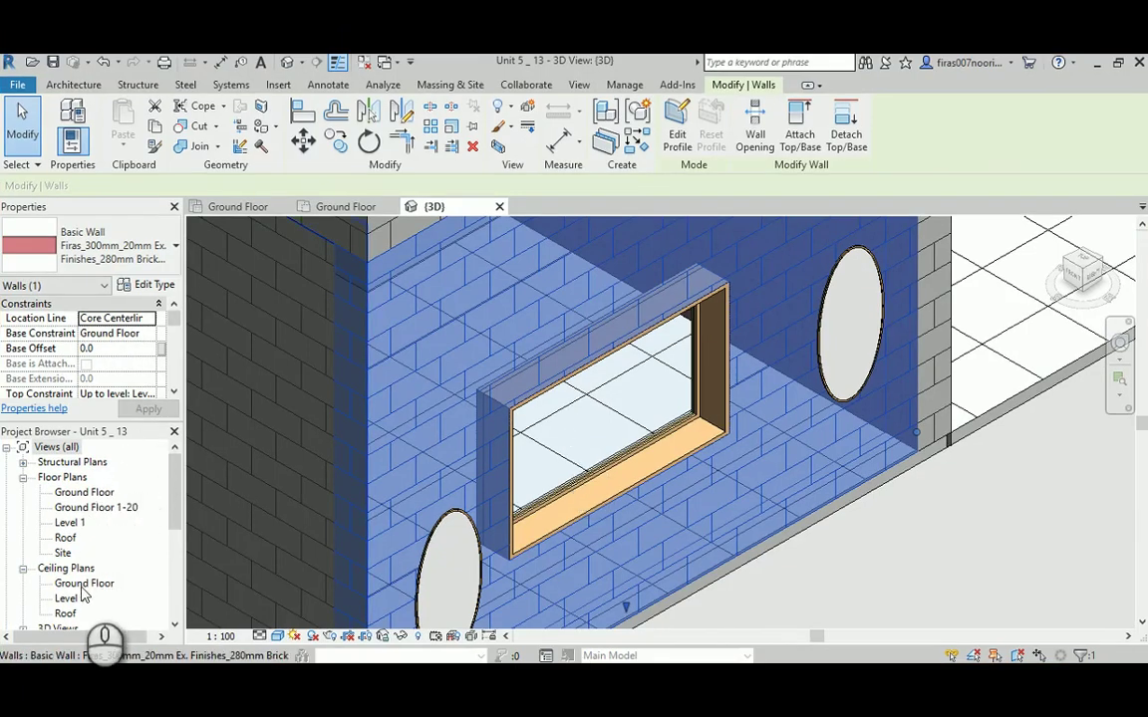
Step: Open the Ground Floor ceiling plan and start loading a component family
double_click(84, 584)
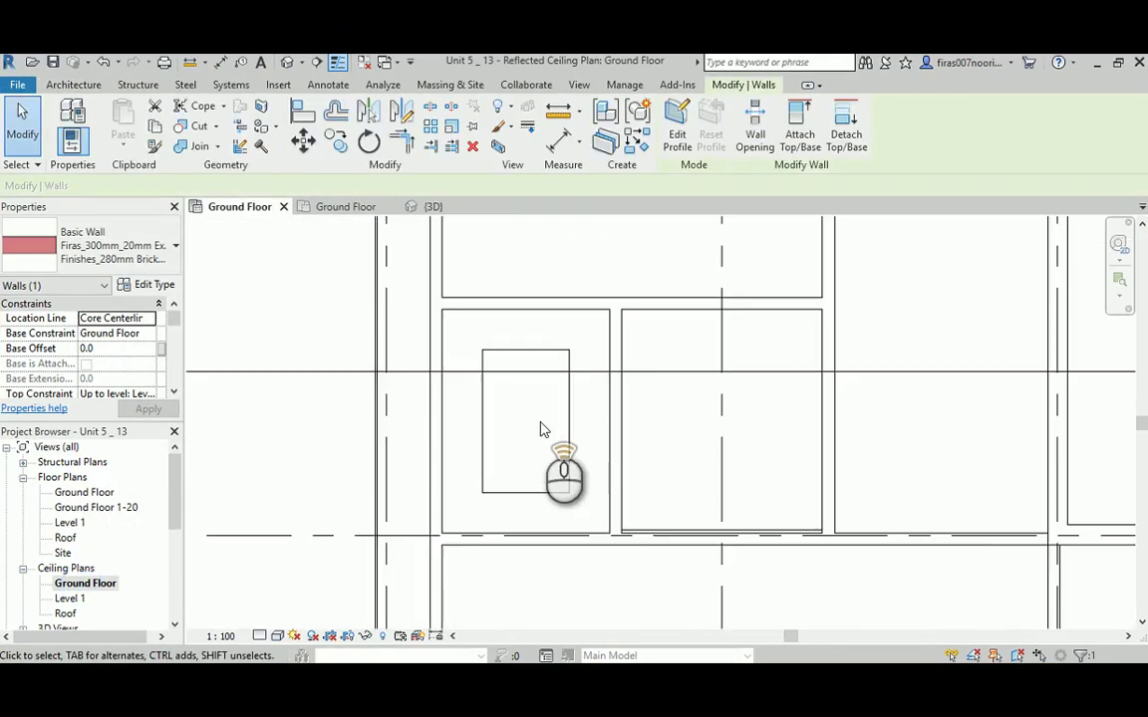
scroll(540, 429, up, 2)
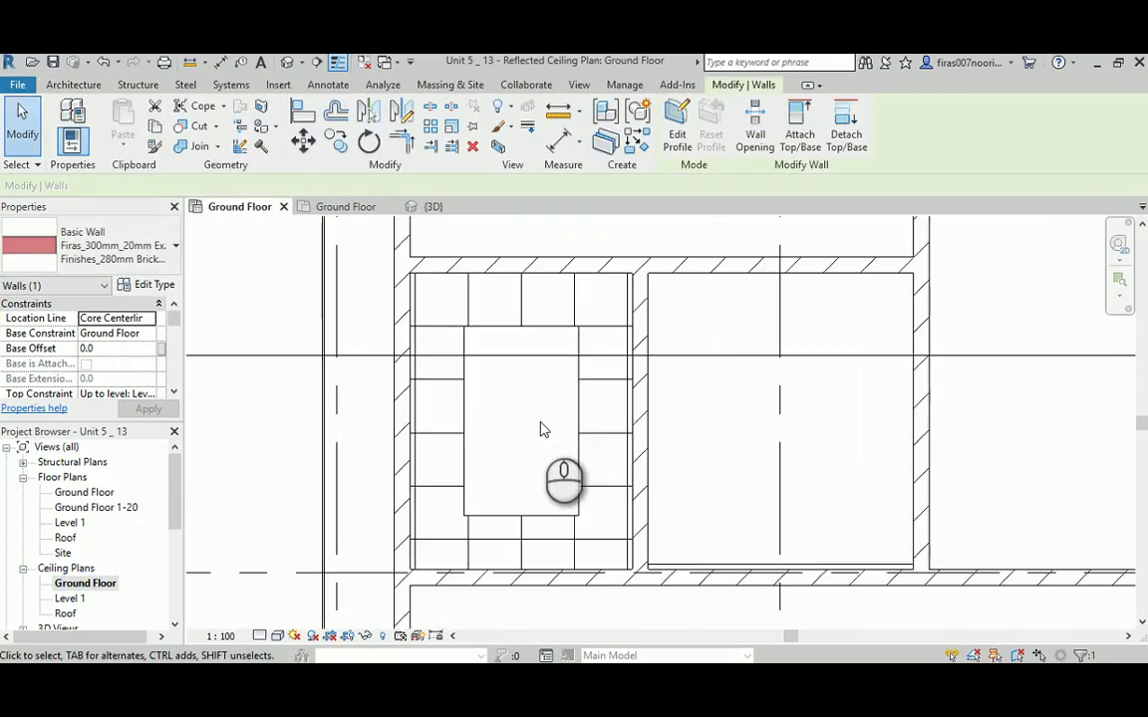
click(74, 86)
click(191, 145)
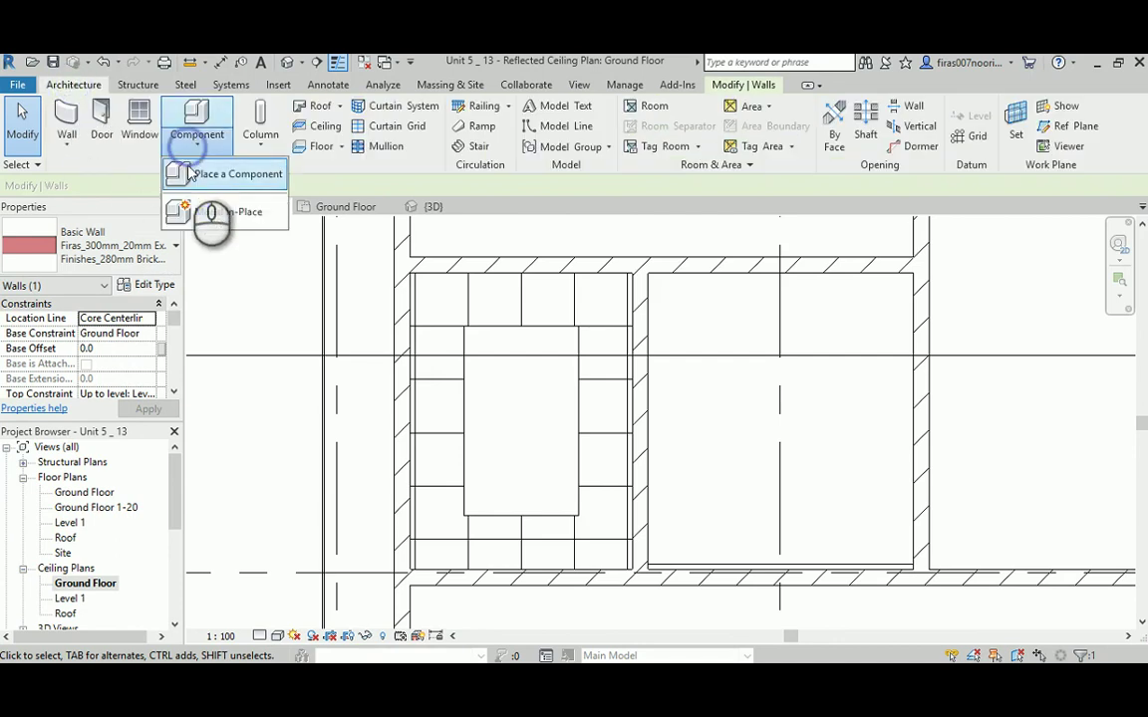
click(198, 178)
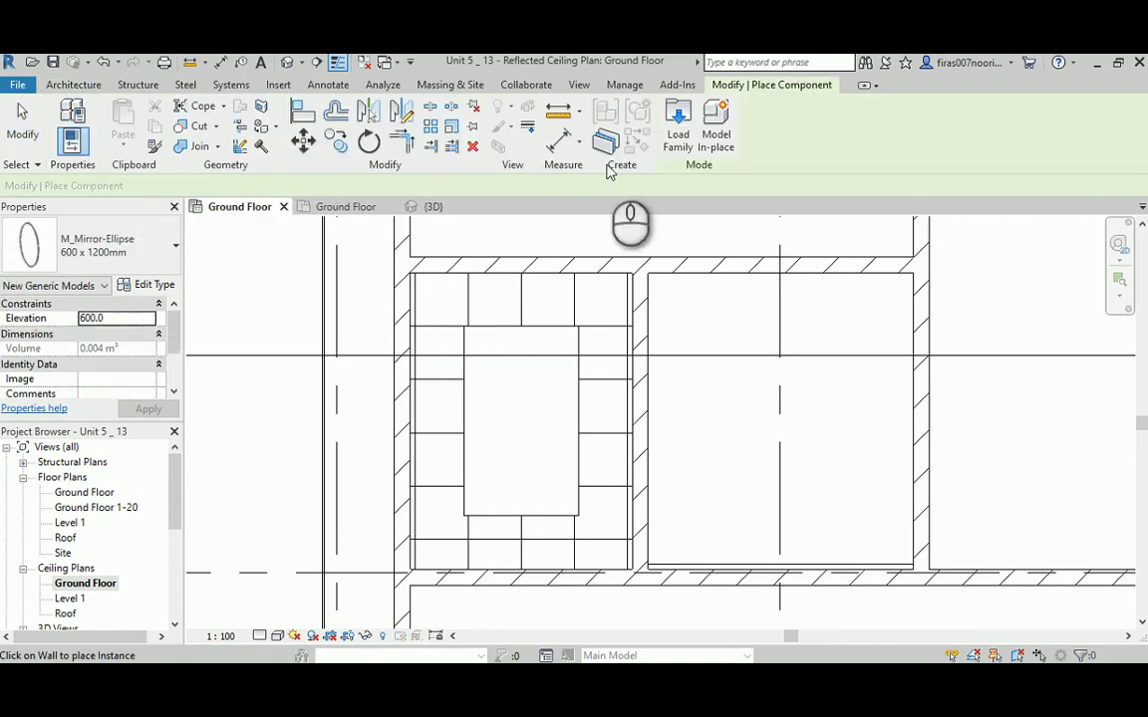
click(683, 138)
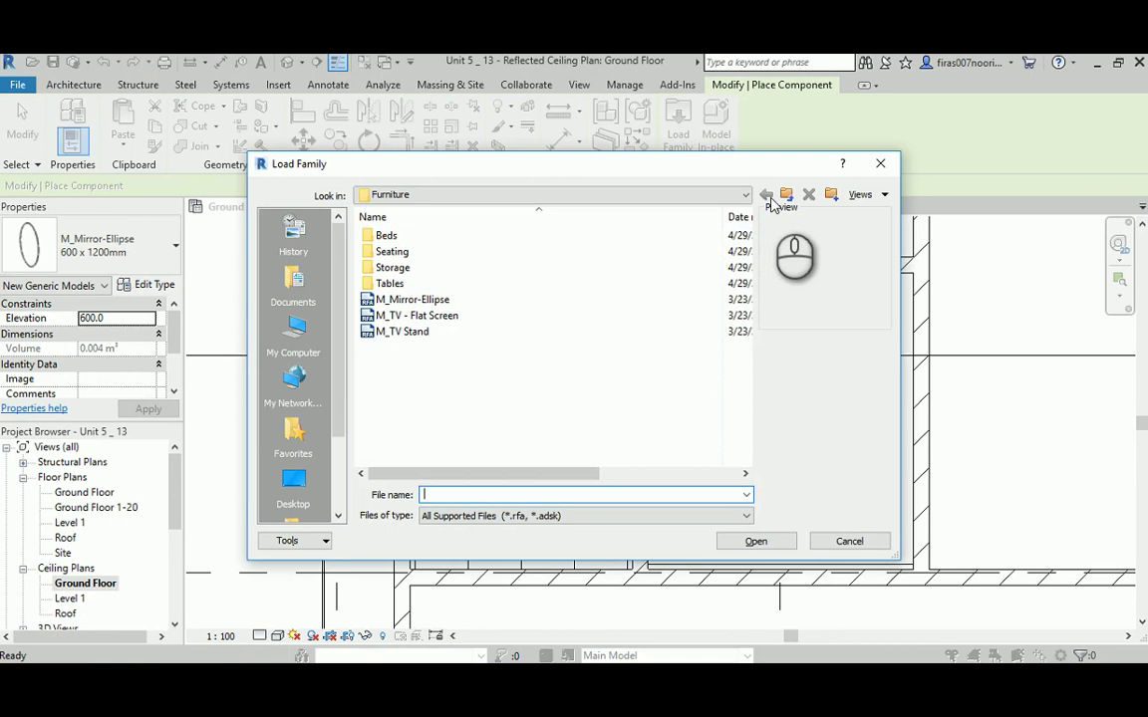
Step: Browse US Metric > Lighting > Architectural > Internal, previewing Flat Round, Linear Box and Recessed Can lights
click(784, 196)
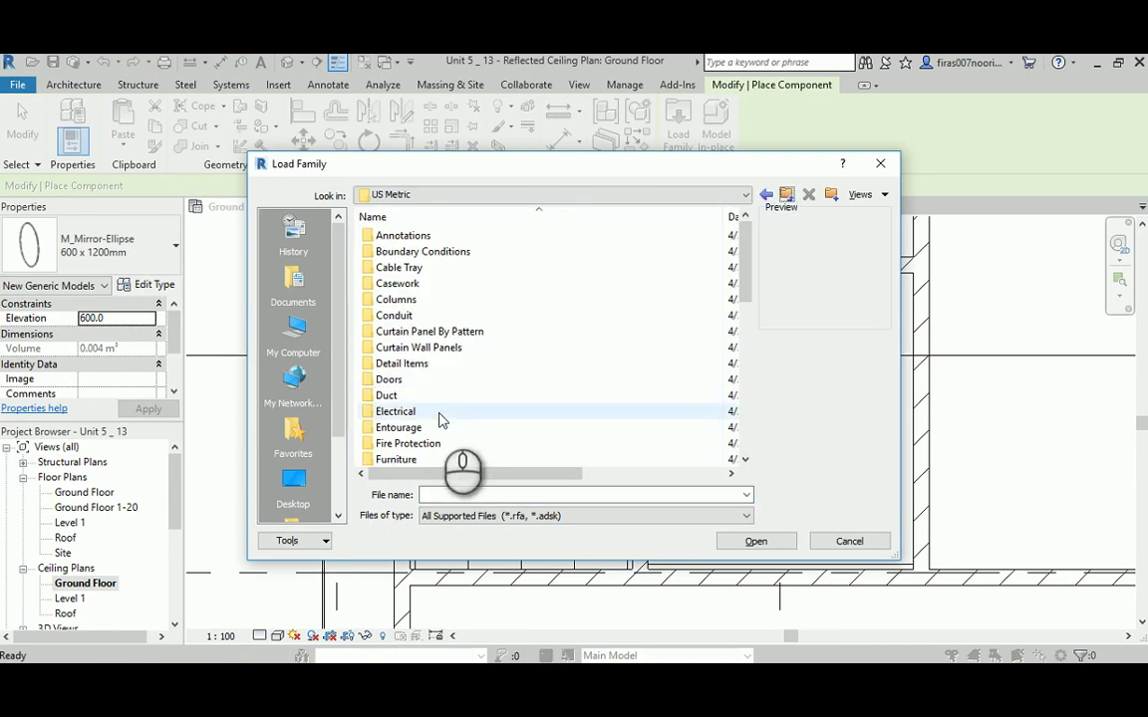
scroll(438, 417, down, 1)
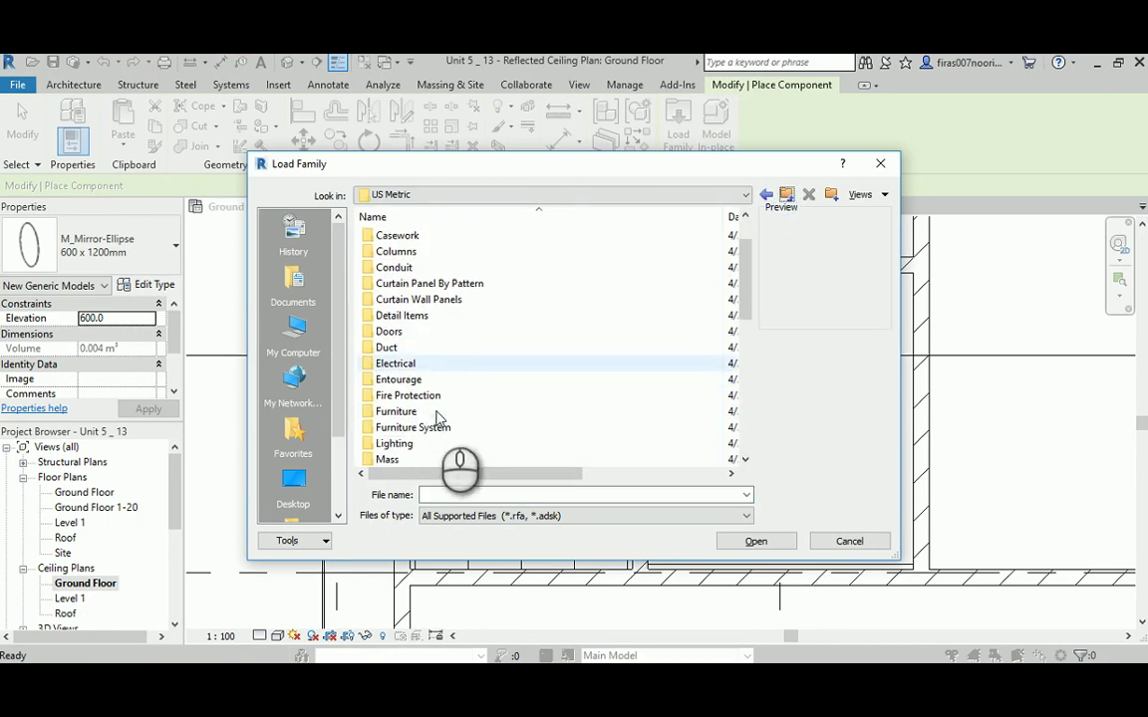
double_click(393, 449)
double_click(402, 237)
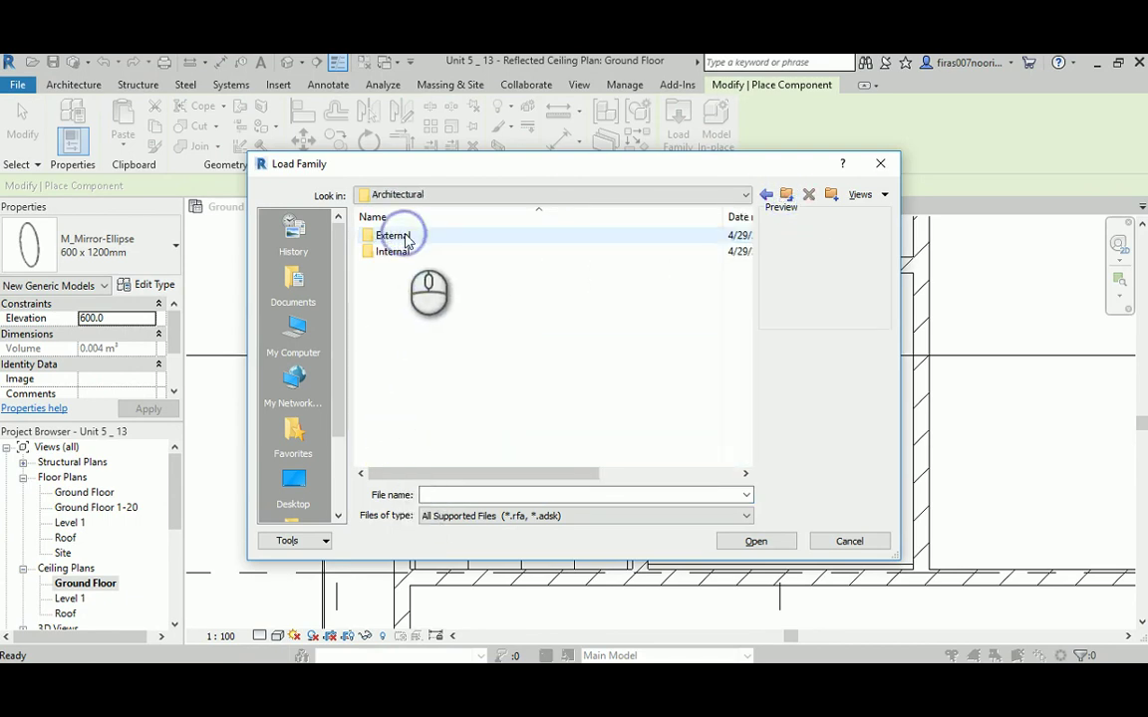
double_click(388, 252)
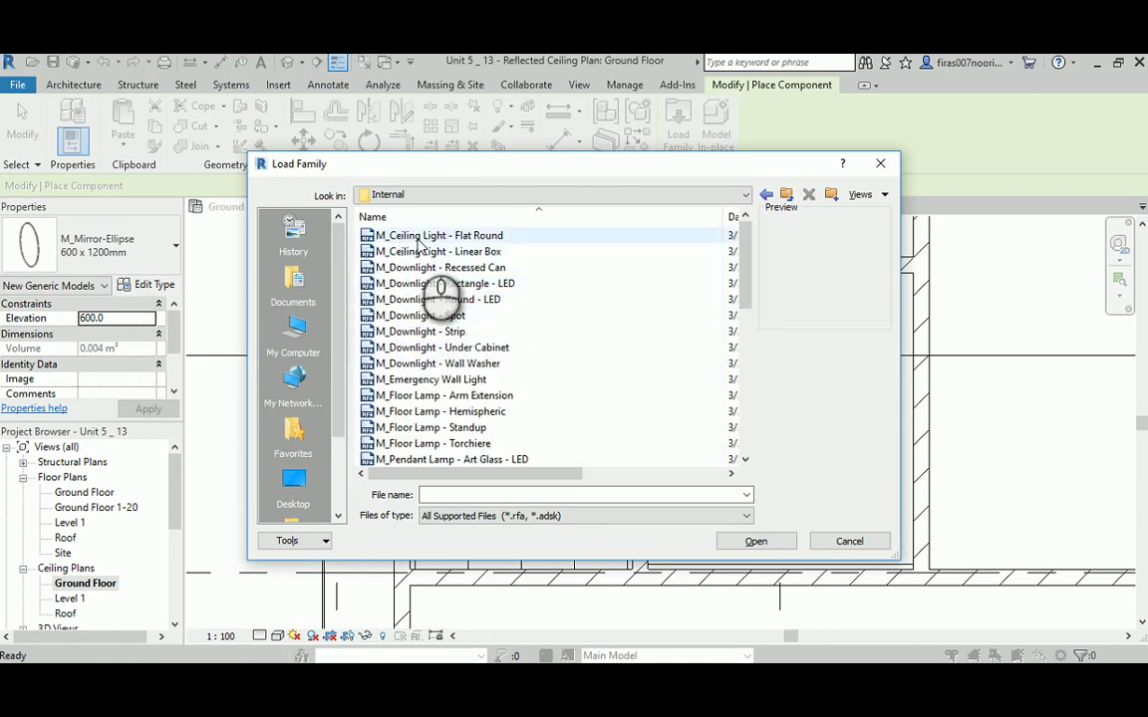
click(405, 239)
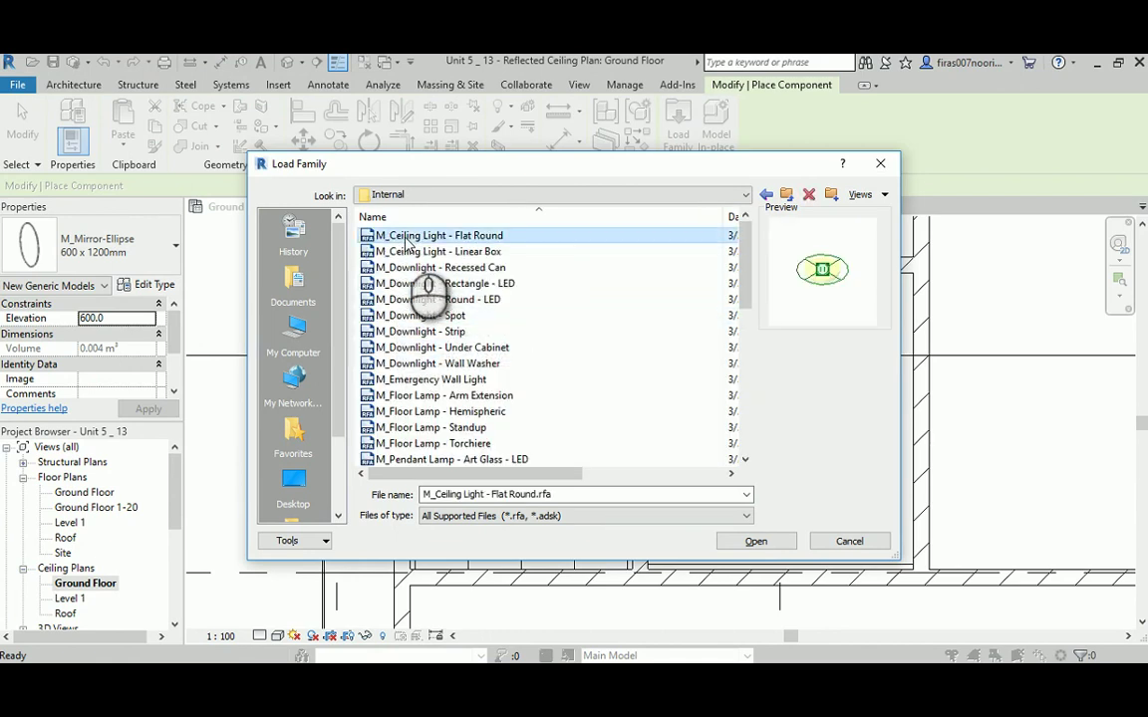
click(405, 254)
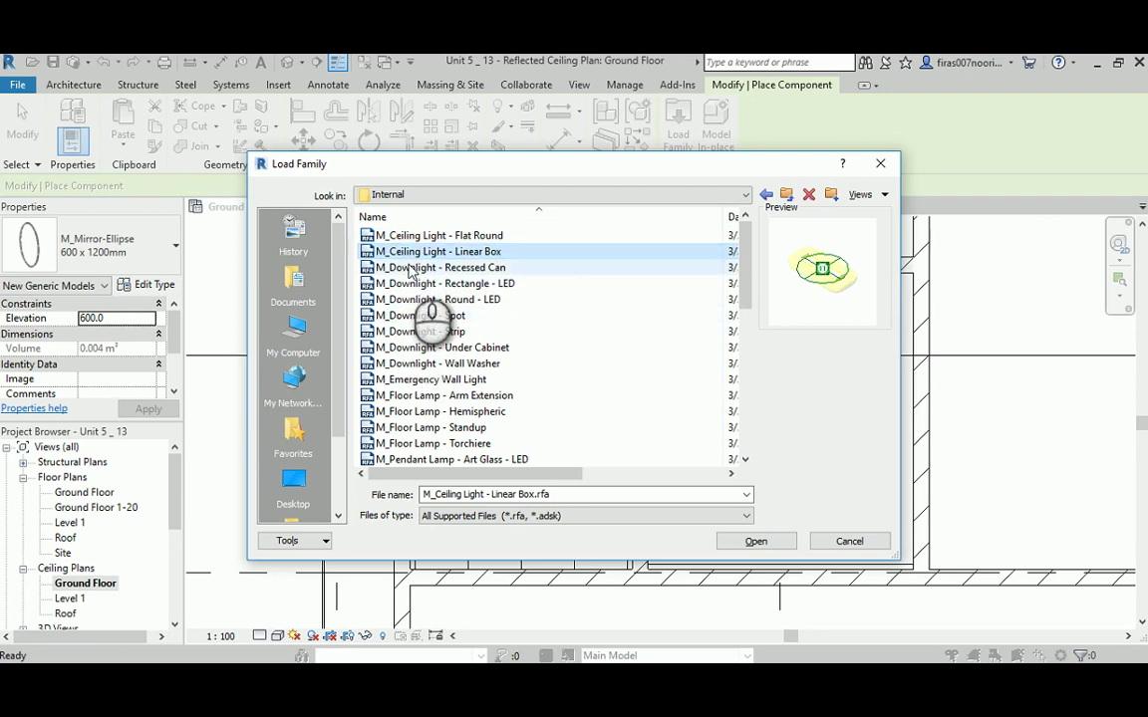
click(409, 269)
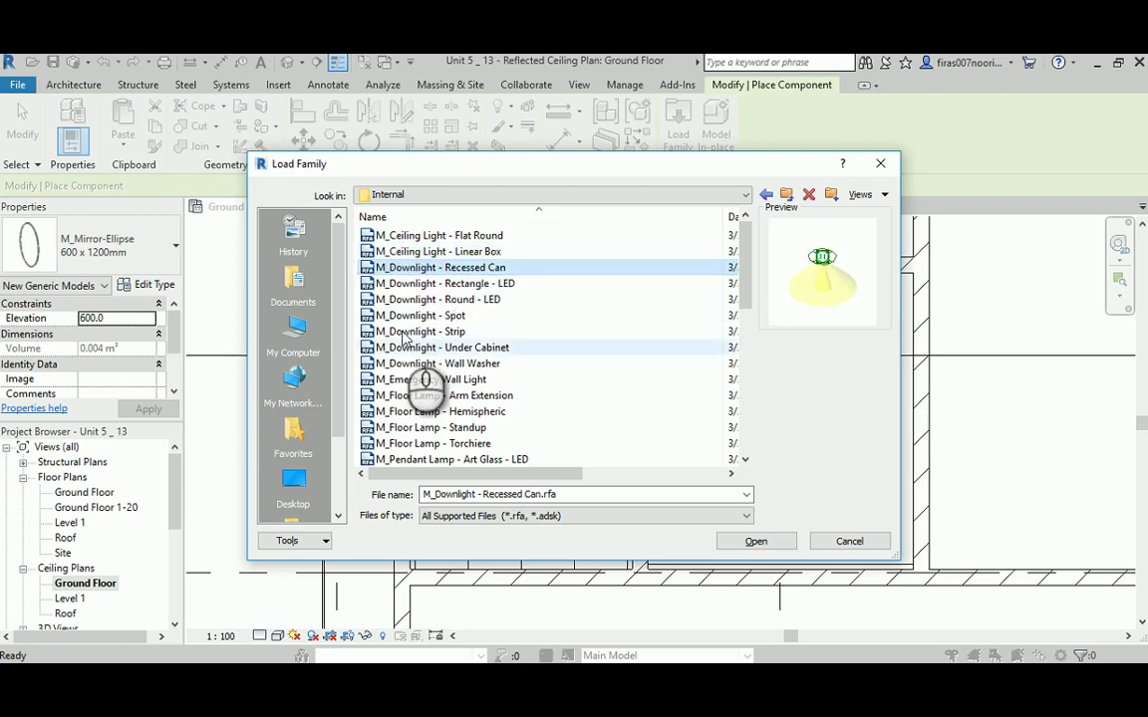
Step: Load M_Ceiling Light - Flat Round 60W - 120V and place one at a ceiling grid corner
double_click(405, 237)
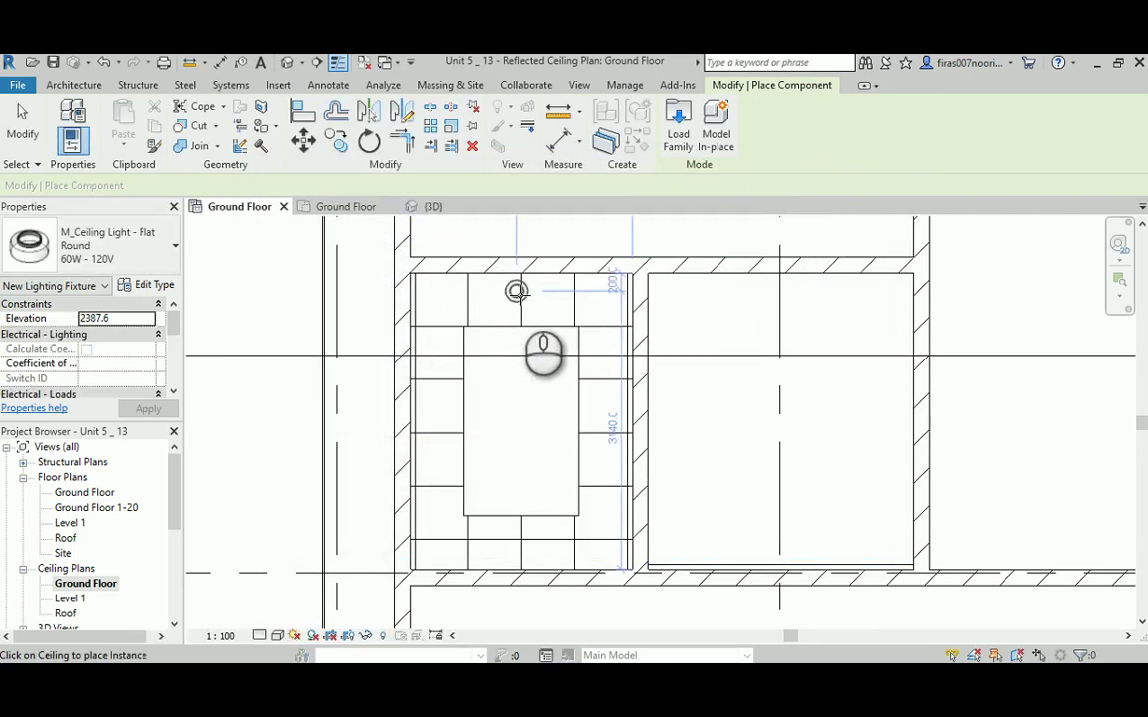
click(631, 379)
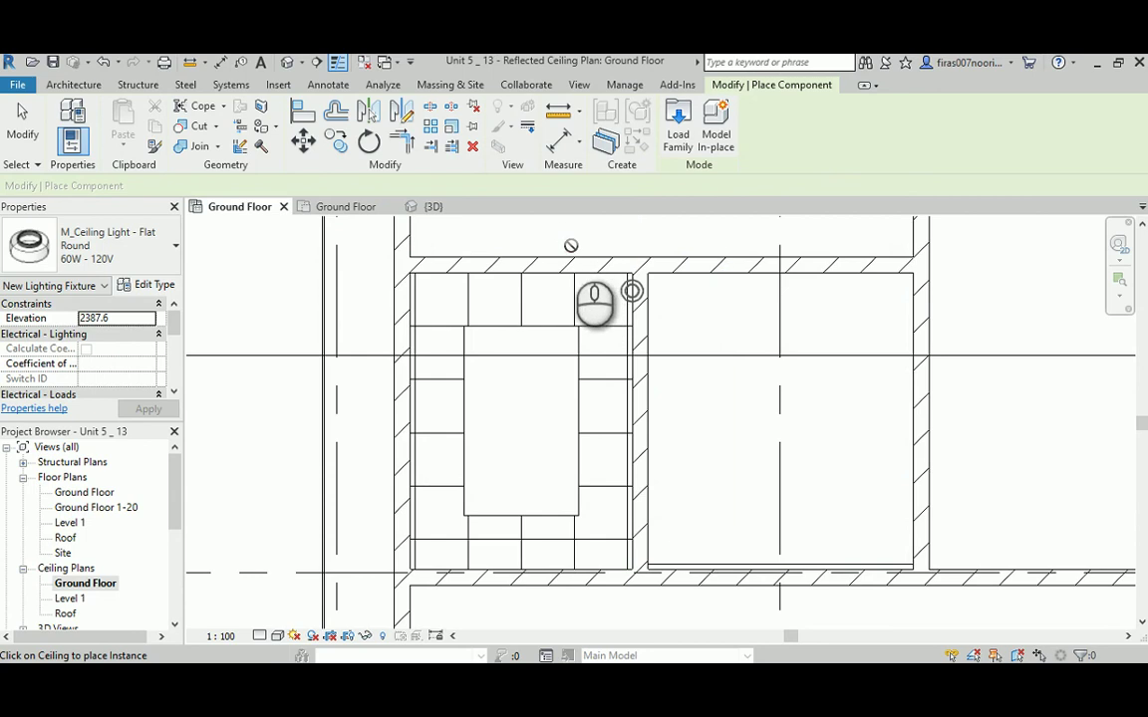
middle_drag(570, 245, 624, 314)
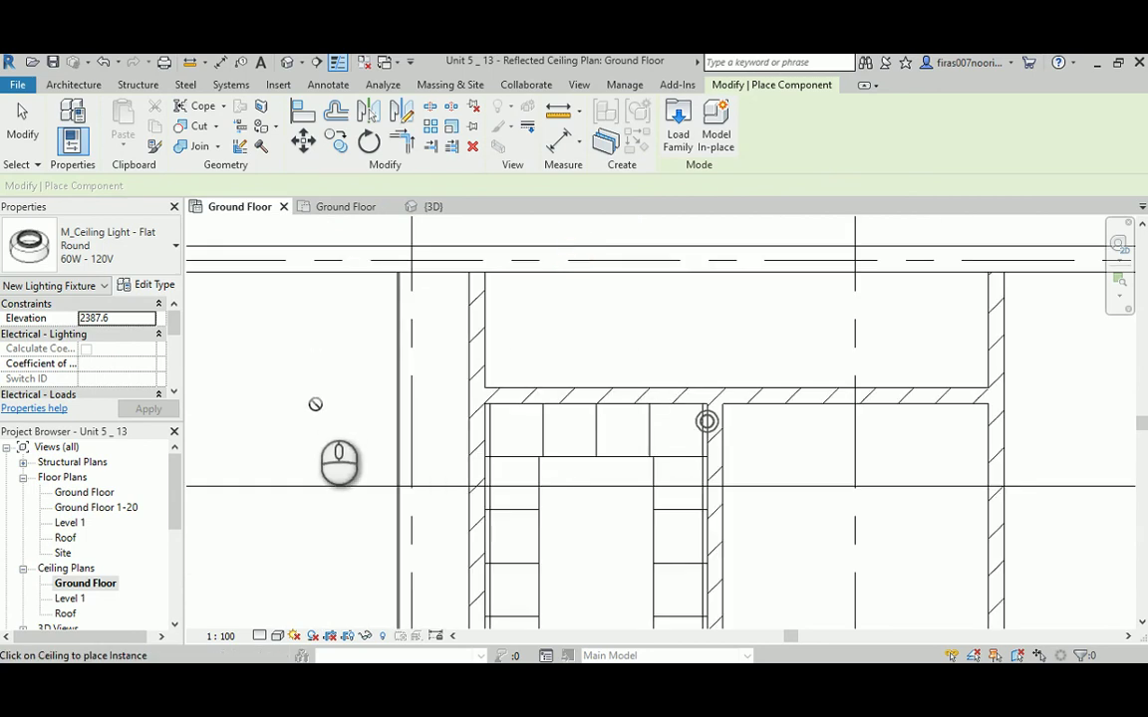
middle_drag(314, 404, 365, 370)
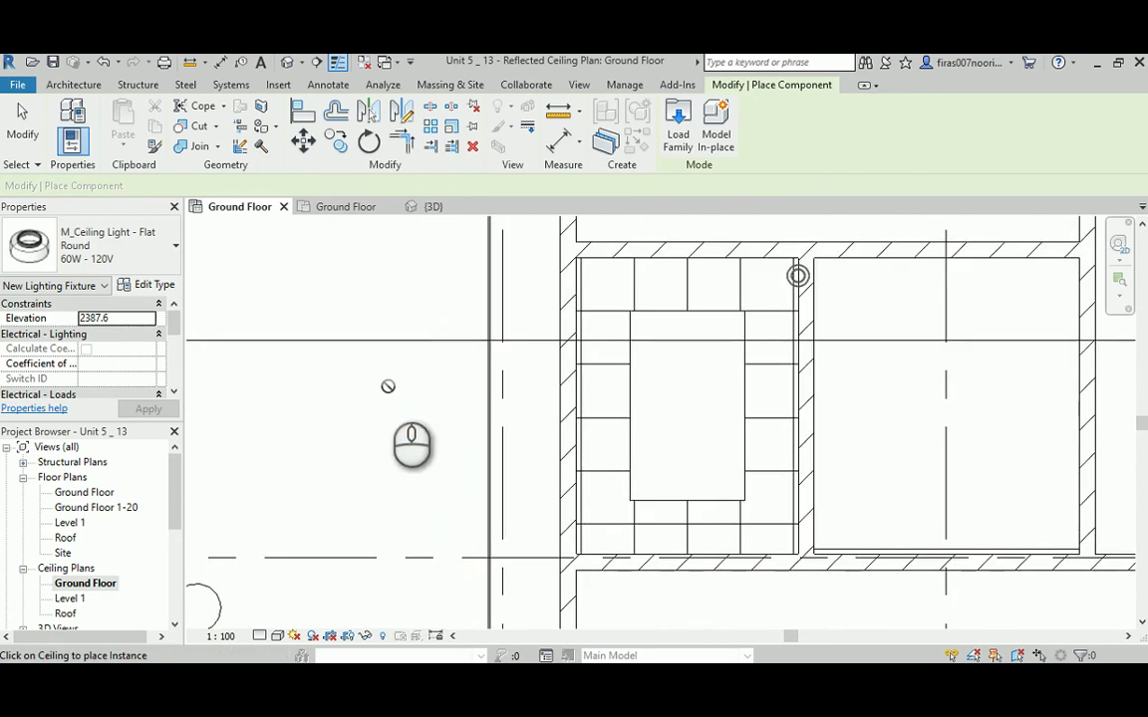
double_click(88, 492)
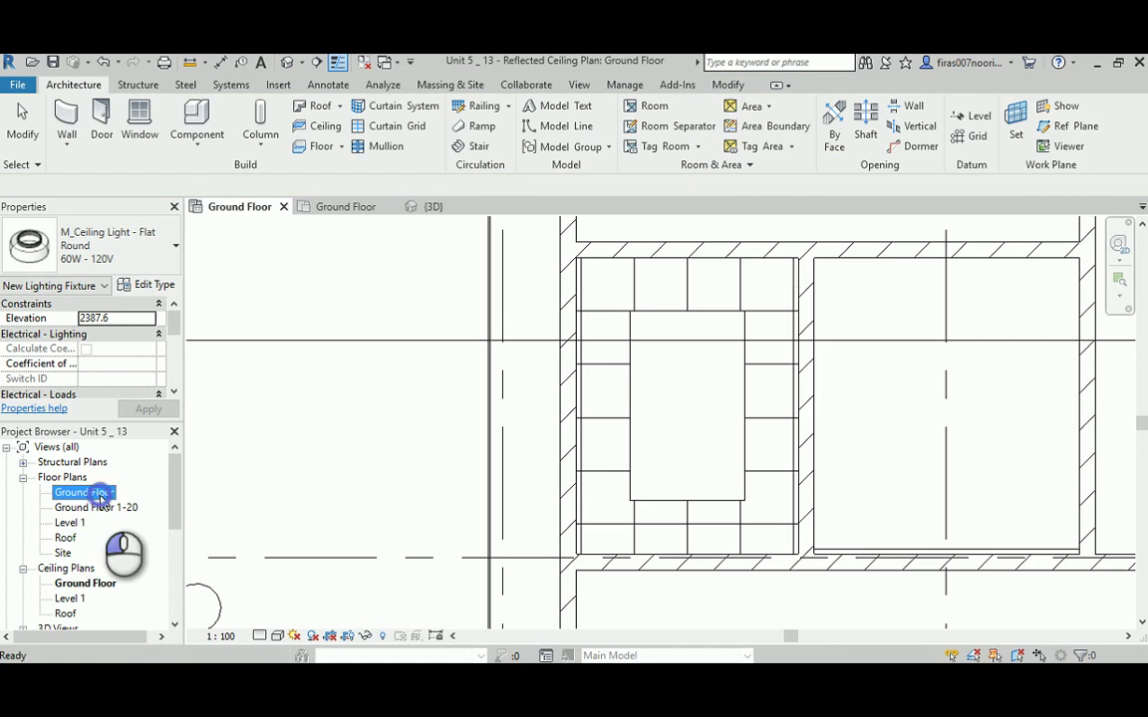
middle_drag(847, 506, 391, 381)
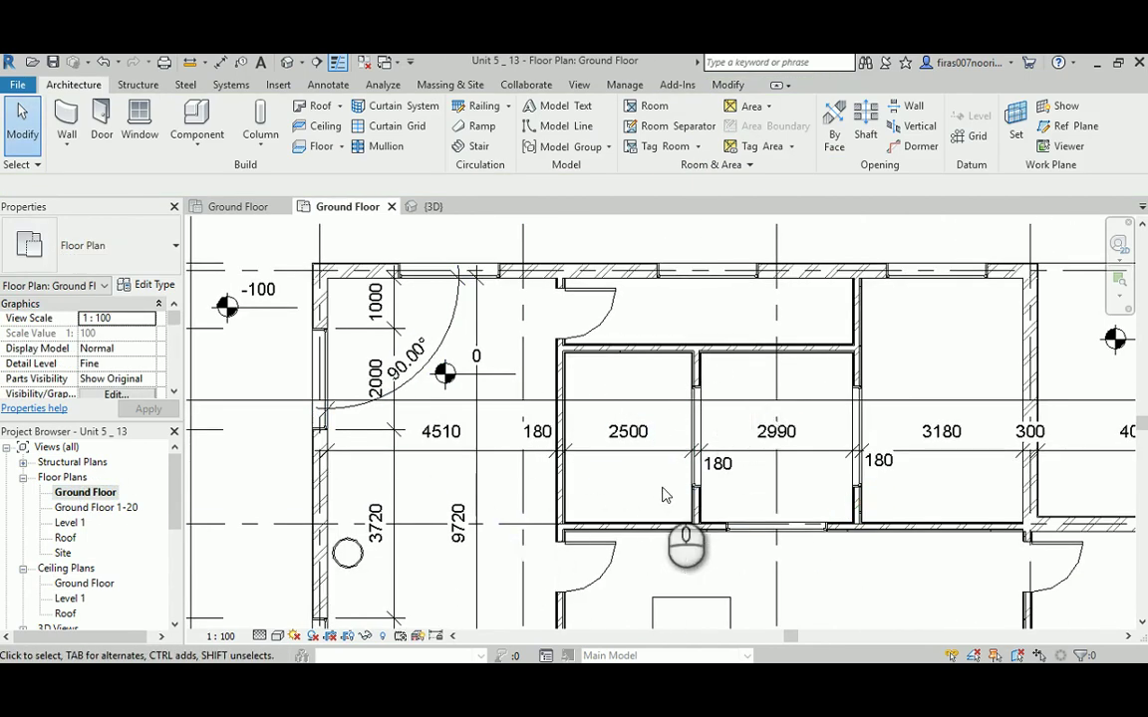
double_click(96, 587)
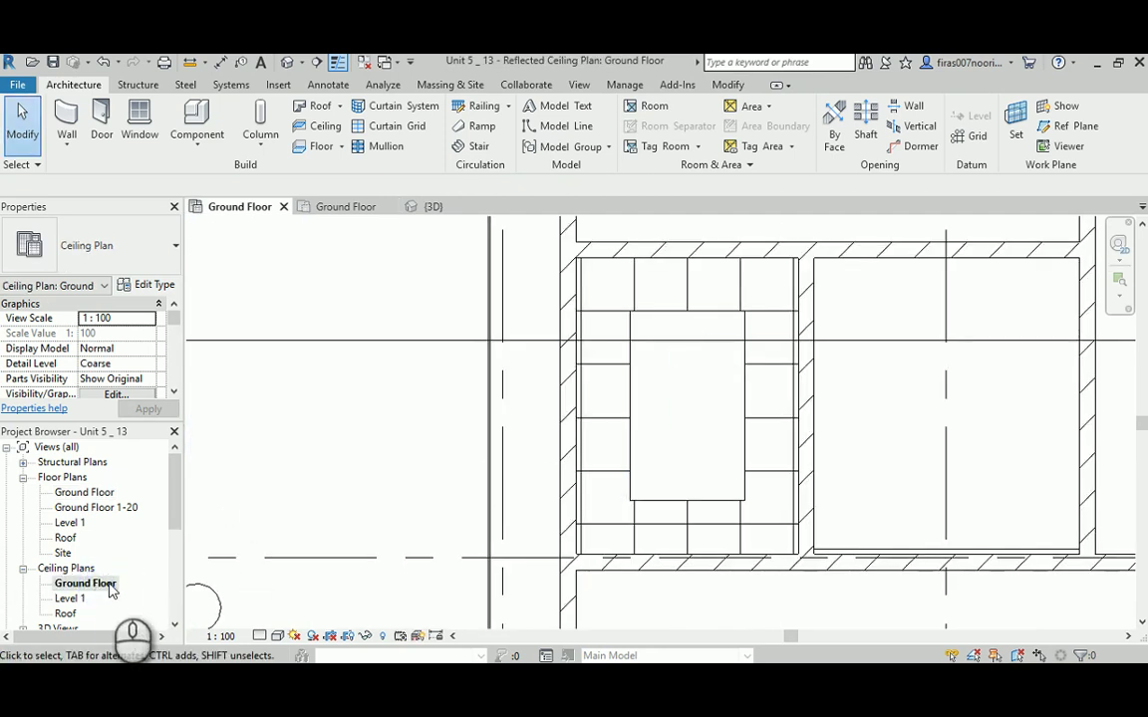
Step: Place Flat Round ceiling lights in the upper ceiling tile and on the middle panel, then end placement
click(196, 119)
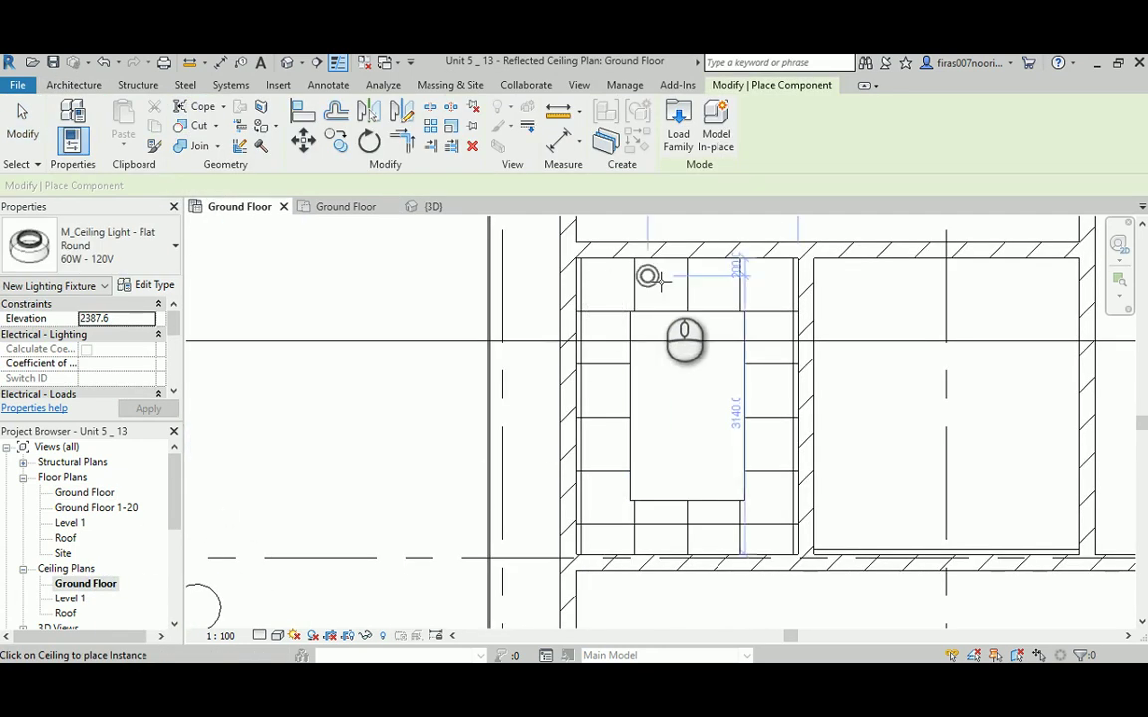
scroll(682, 285, up, 2)
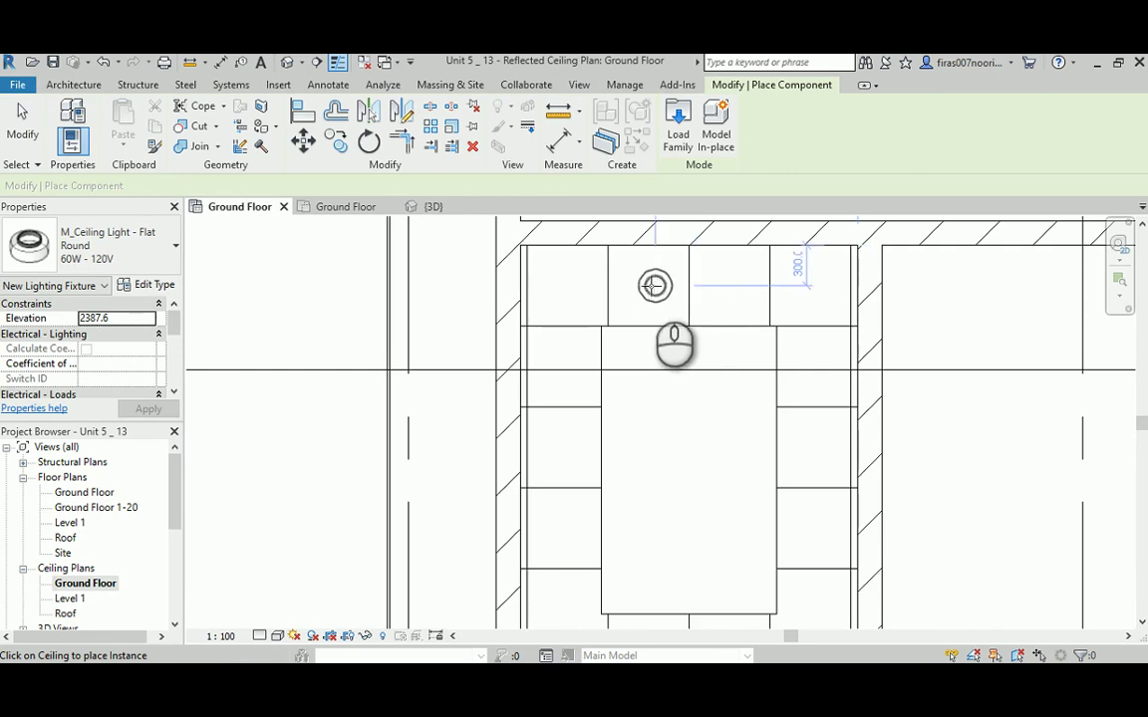
click(655, 286)
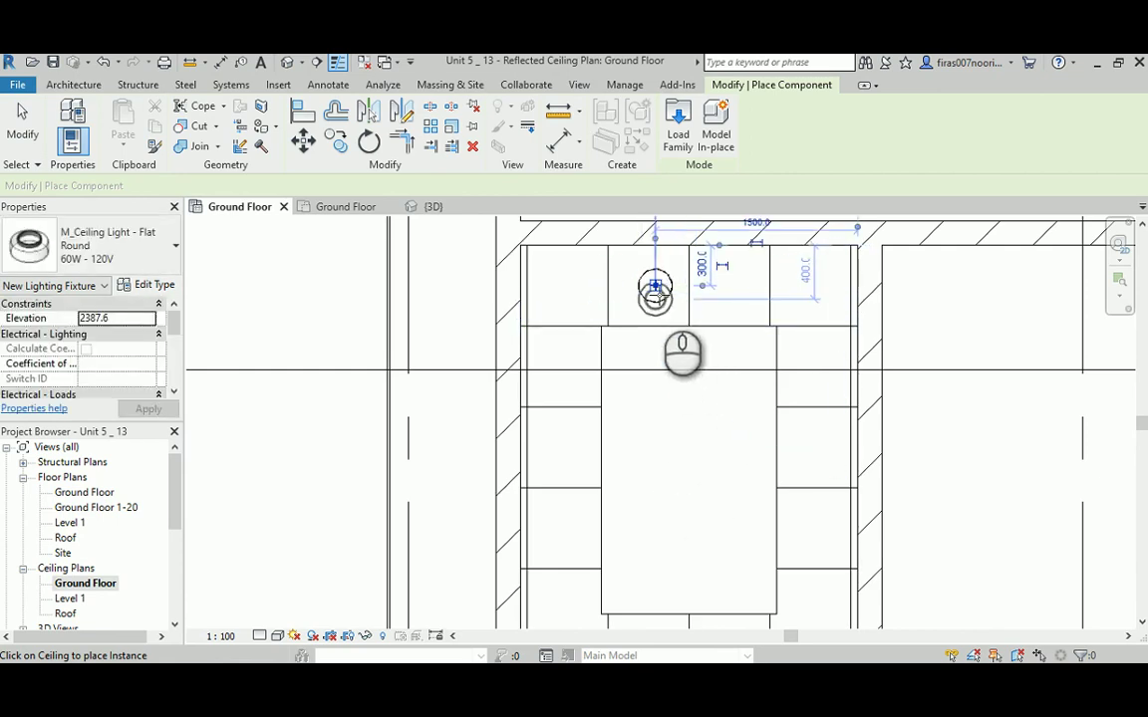
click(682, 474)
right_click(319, 356)
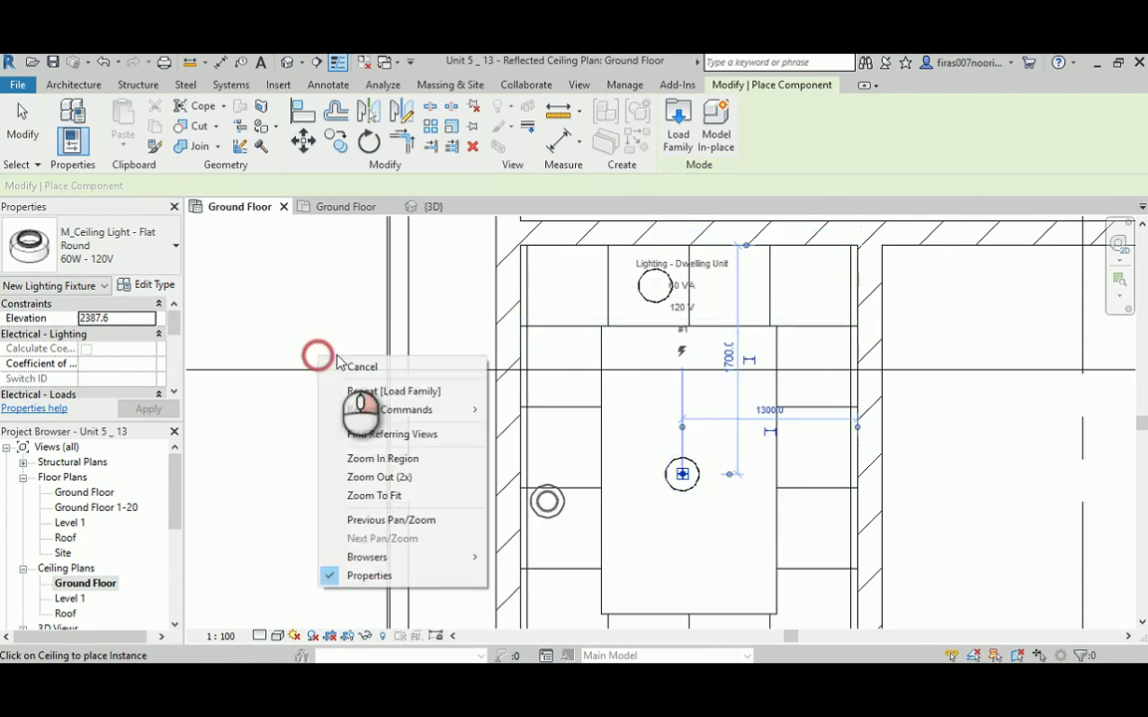
click(351, 367)
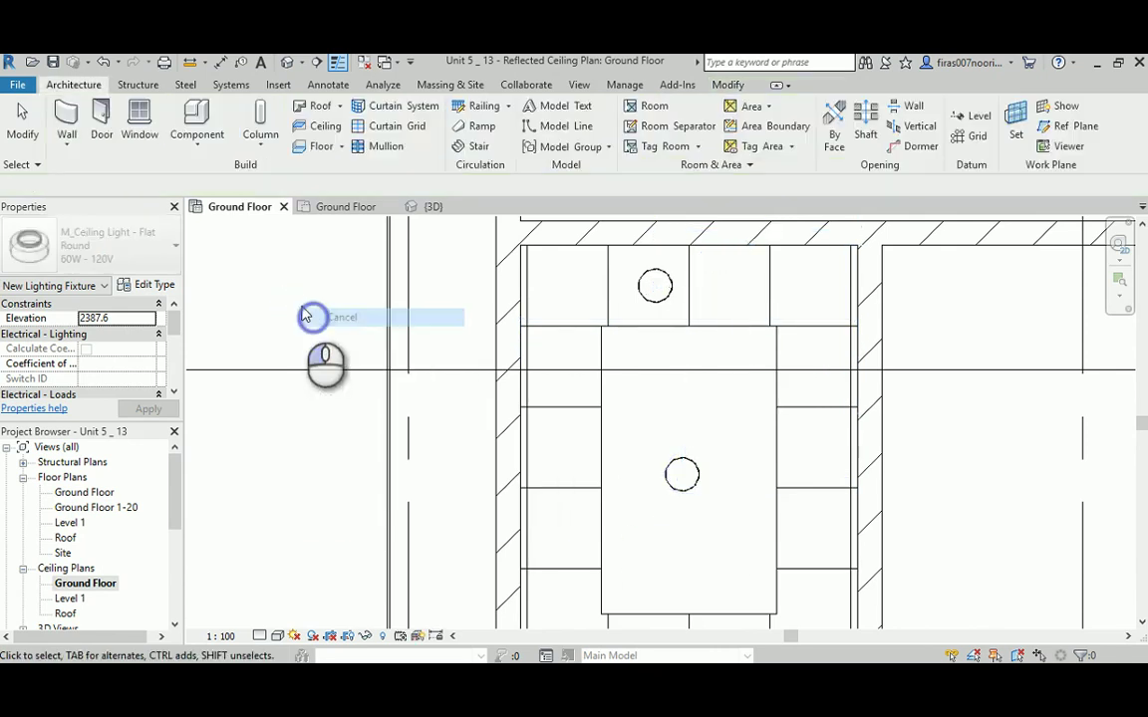
Step: Select and deselect the top-tile light to check it, then preview the PowerPoint windows
click(663, 296)
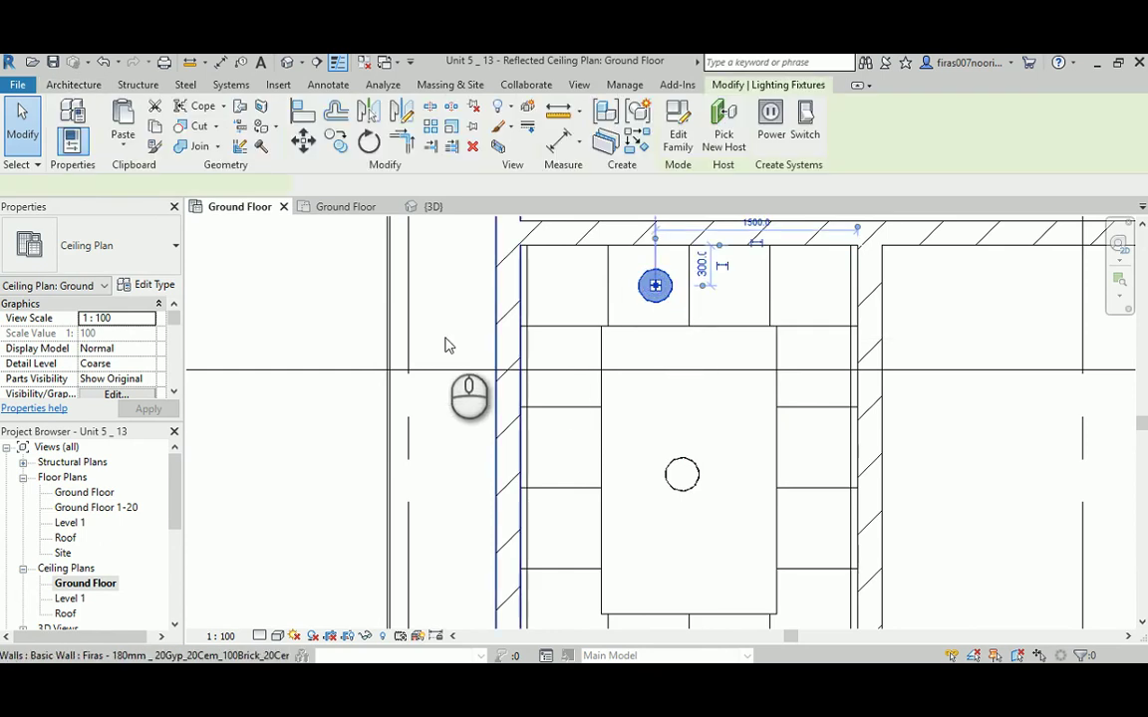
click(243, 320)
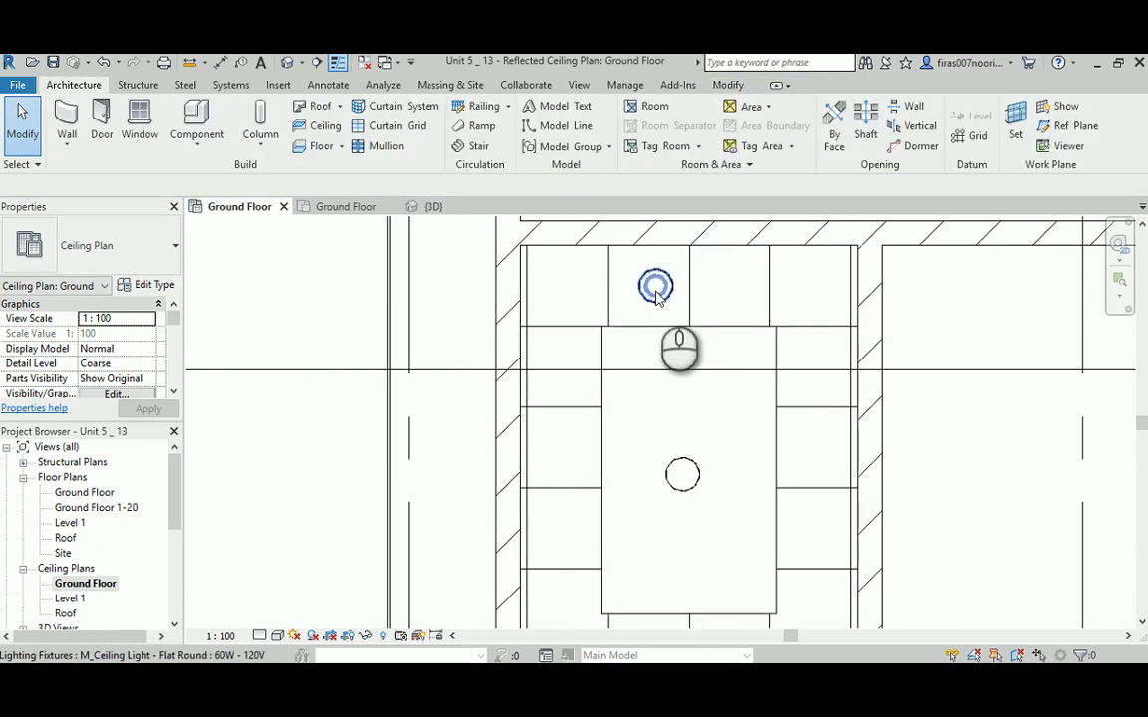
click(615, 691)
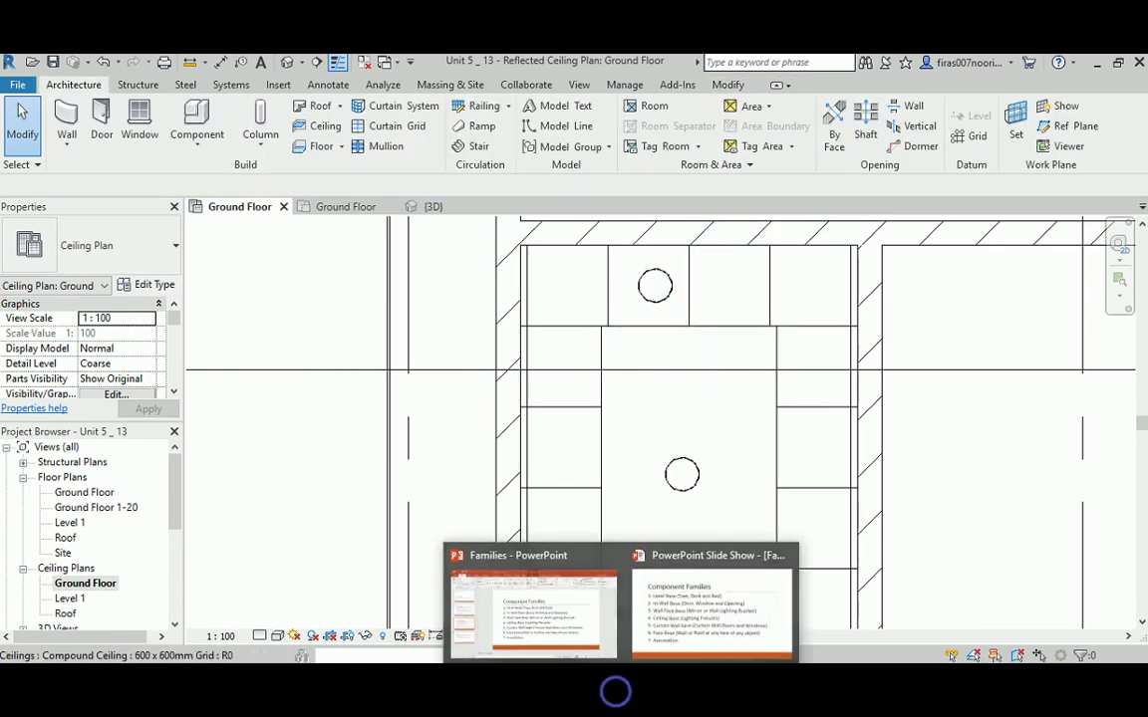
click(661, 616)
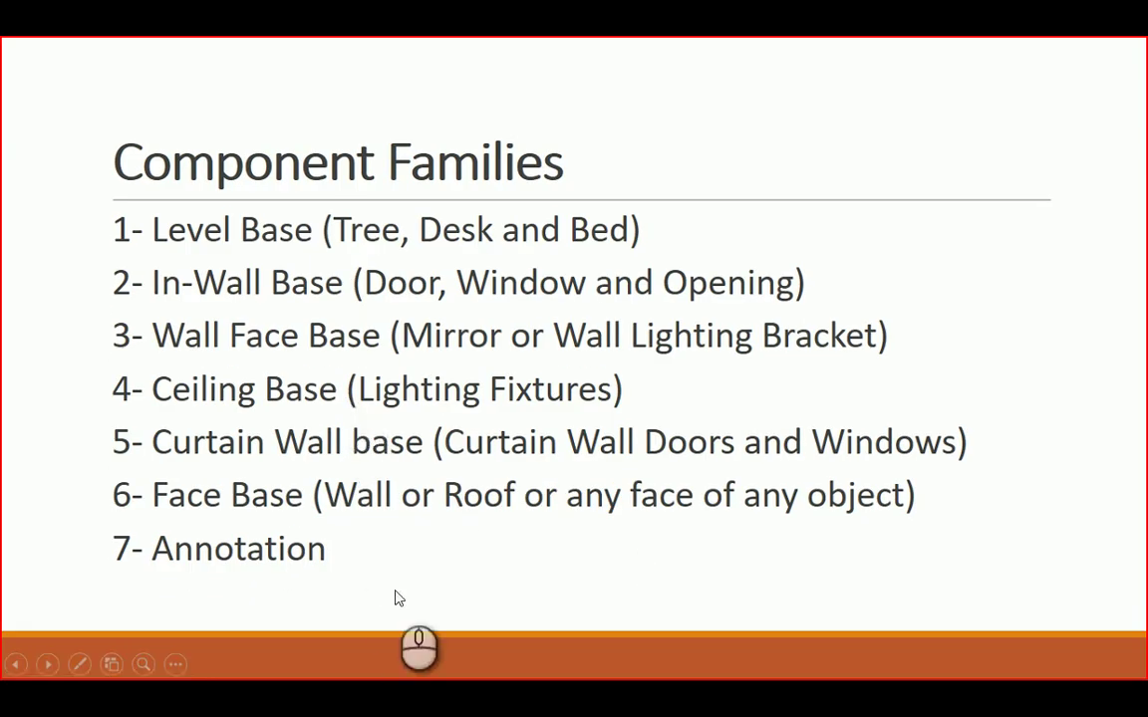
key(alt+Tab)
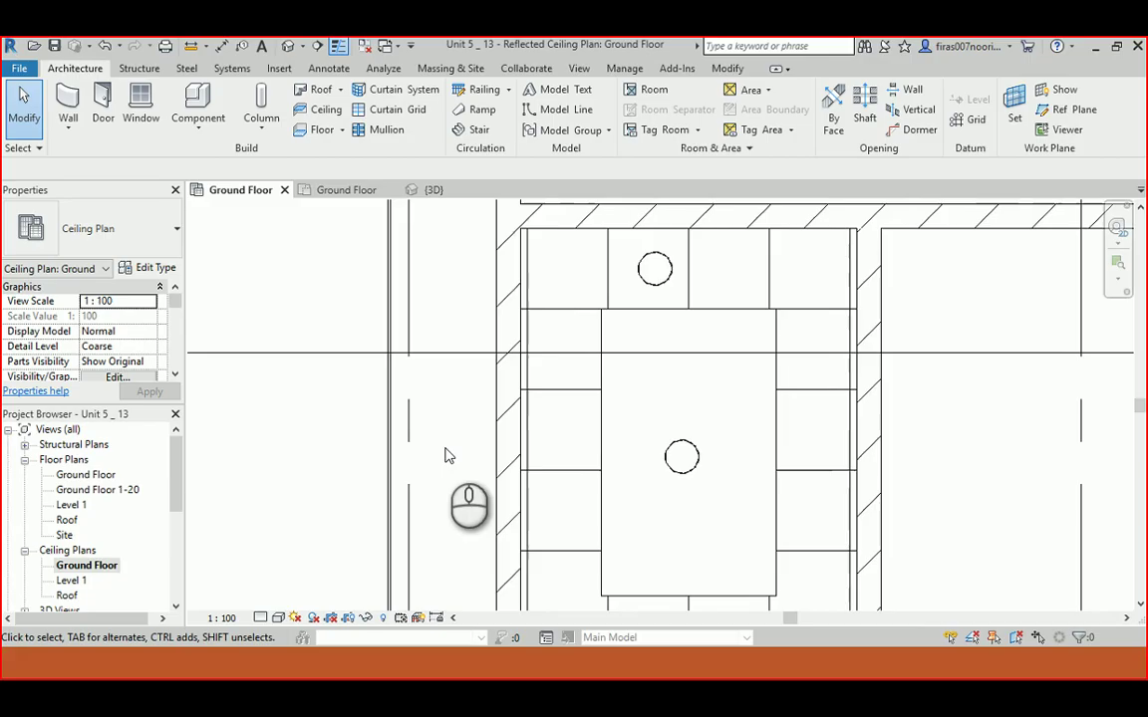
Step: Start the Wall tool and pick the Curtain Wall : Curtain Wall type at 500.0 height
scroll(443, 448, down, 3)
scroll(484, 432, down, 2)
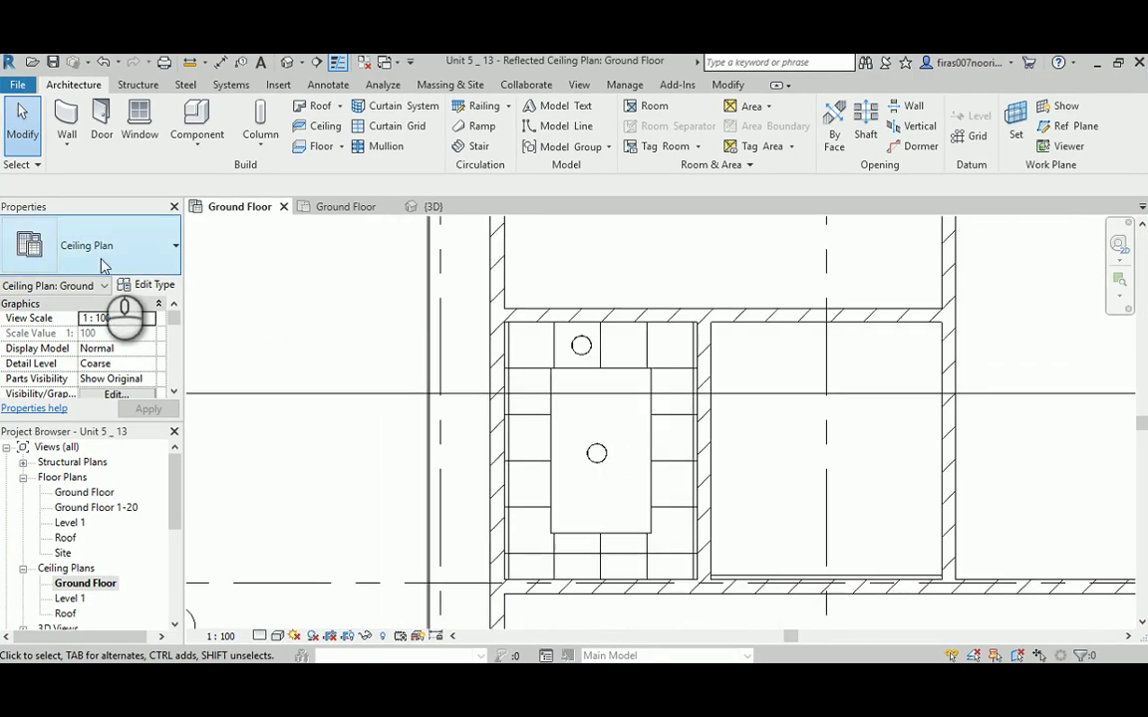
click(64, 117)
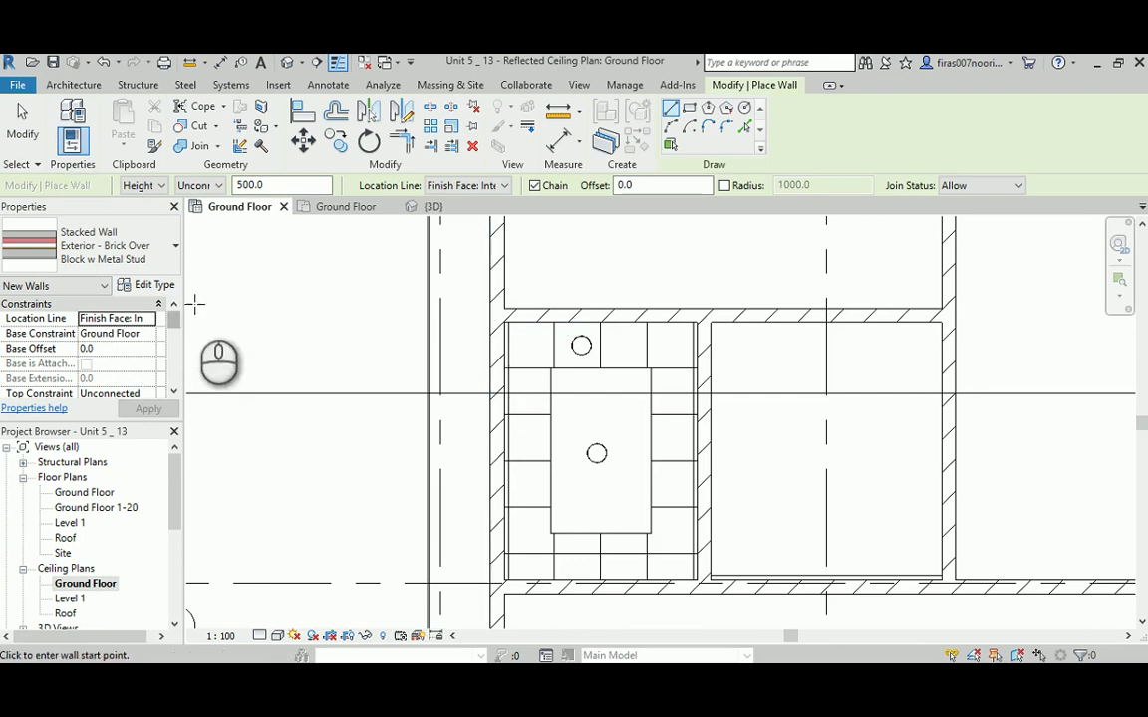
middle_drag(364, 308, 481, 456)
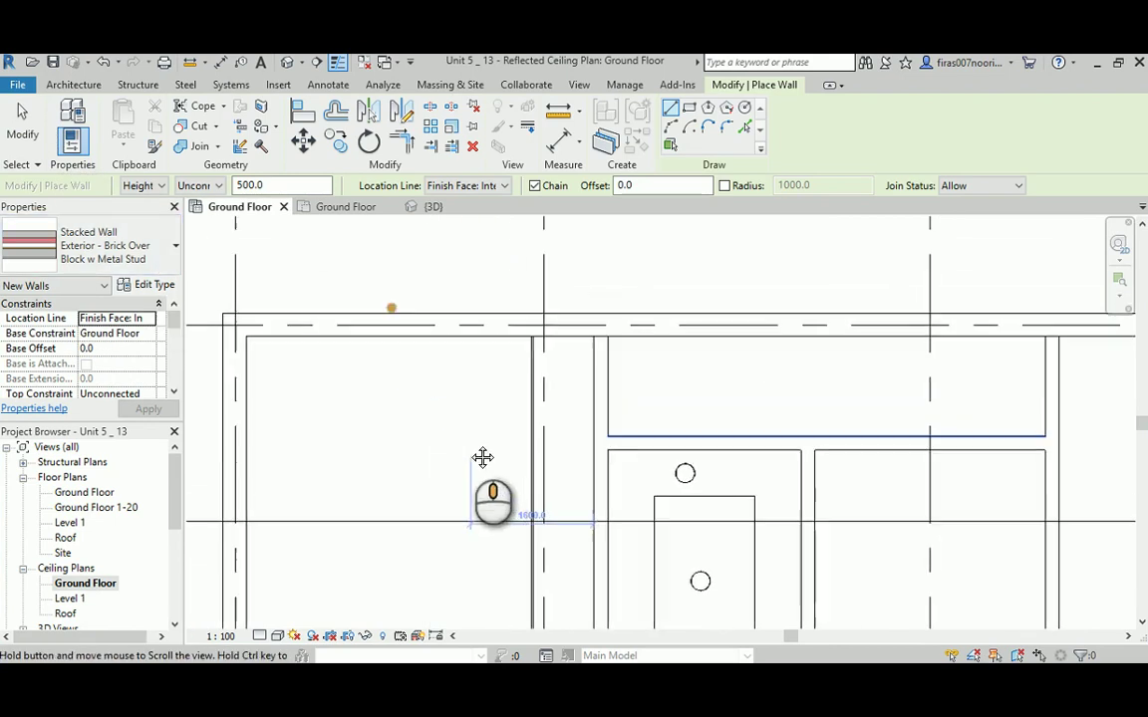
click(72, 85)
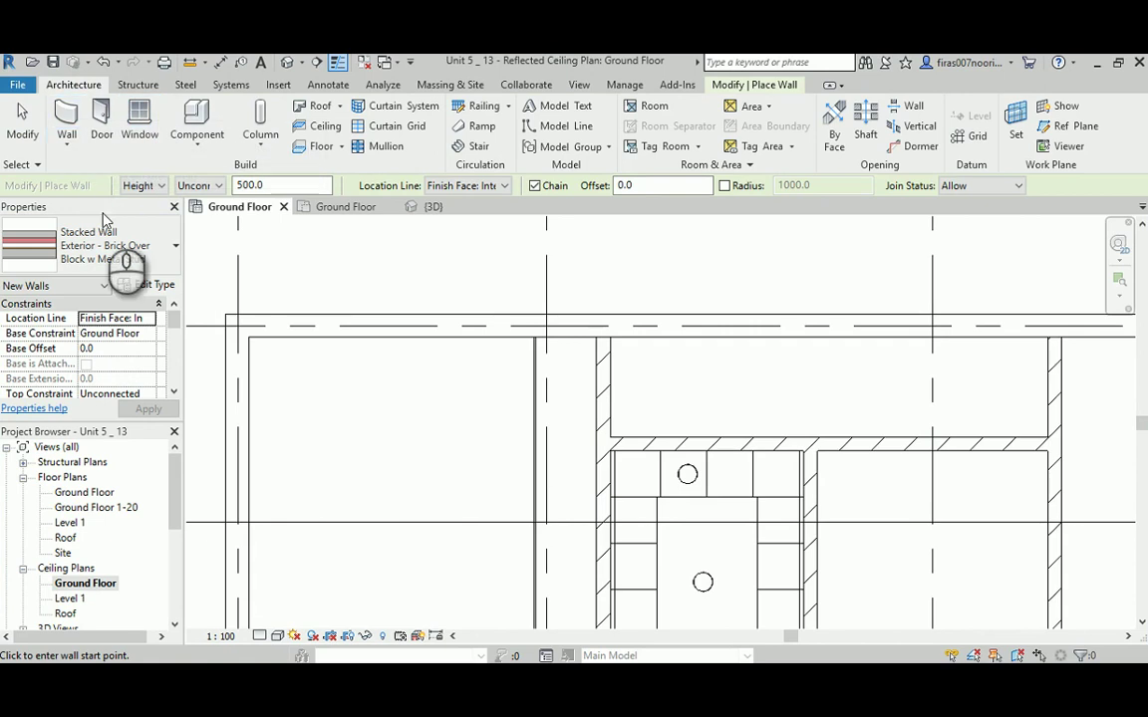
click(70, 149)
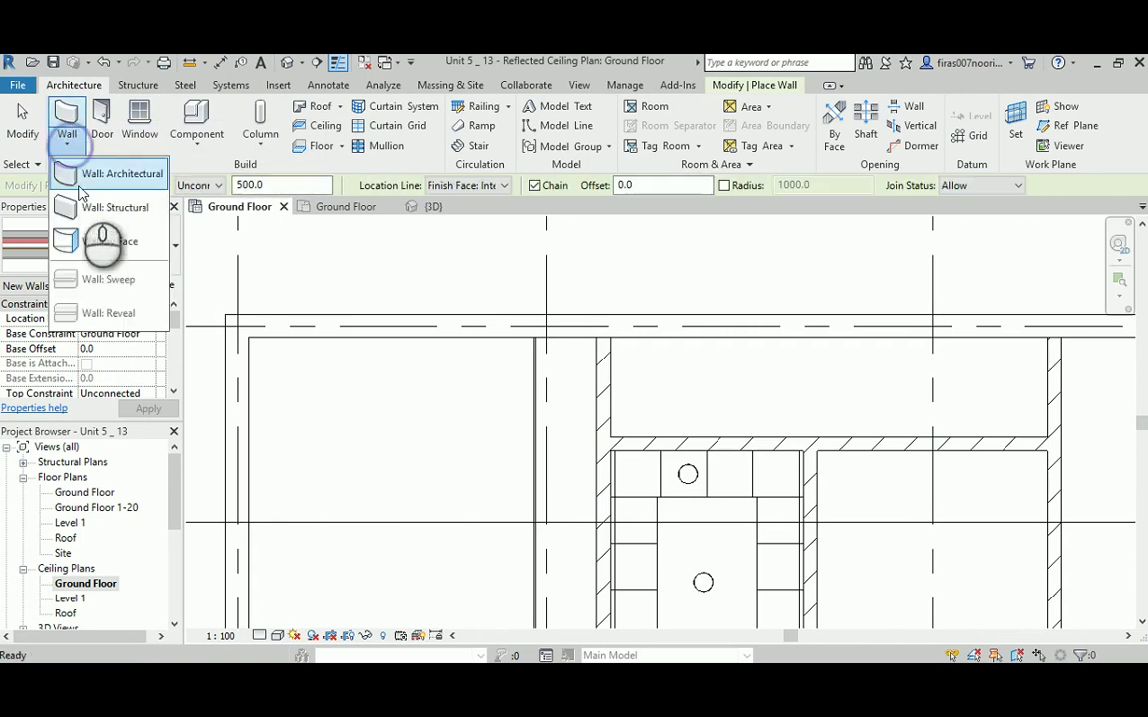
click(656, 209)
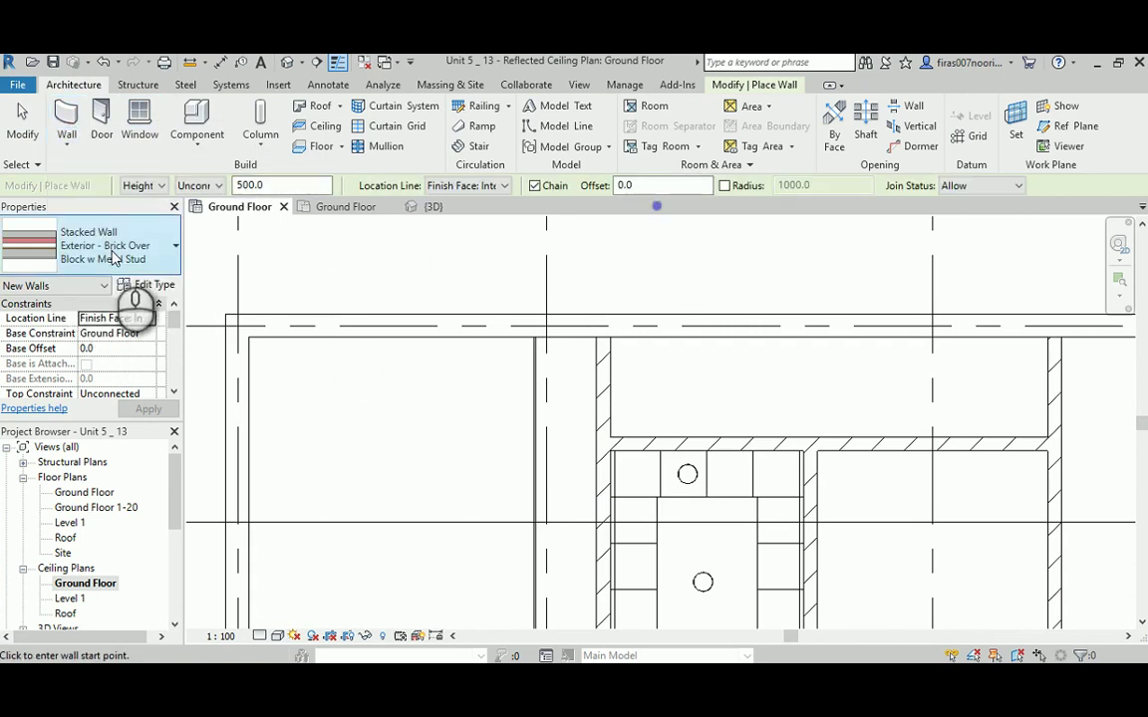
click(118, 249)
scroll(109, 399, up, 2)
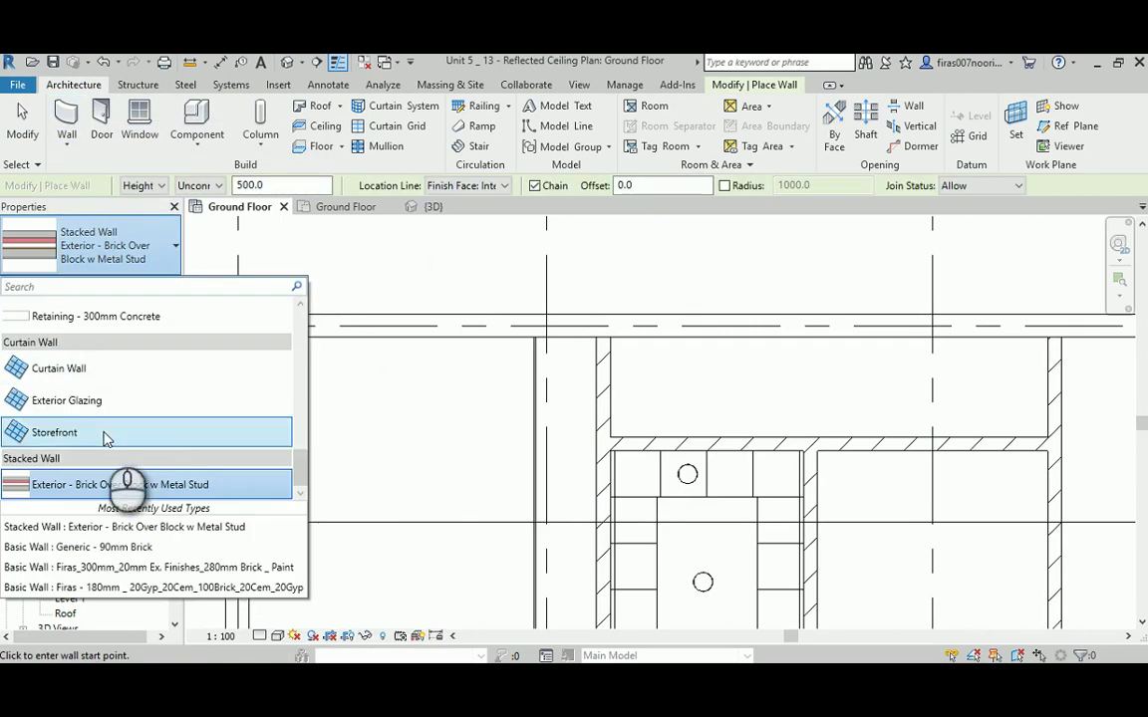
click(83, 371)
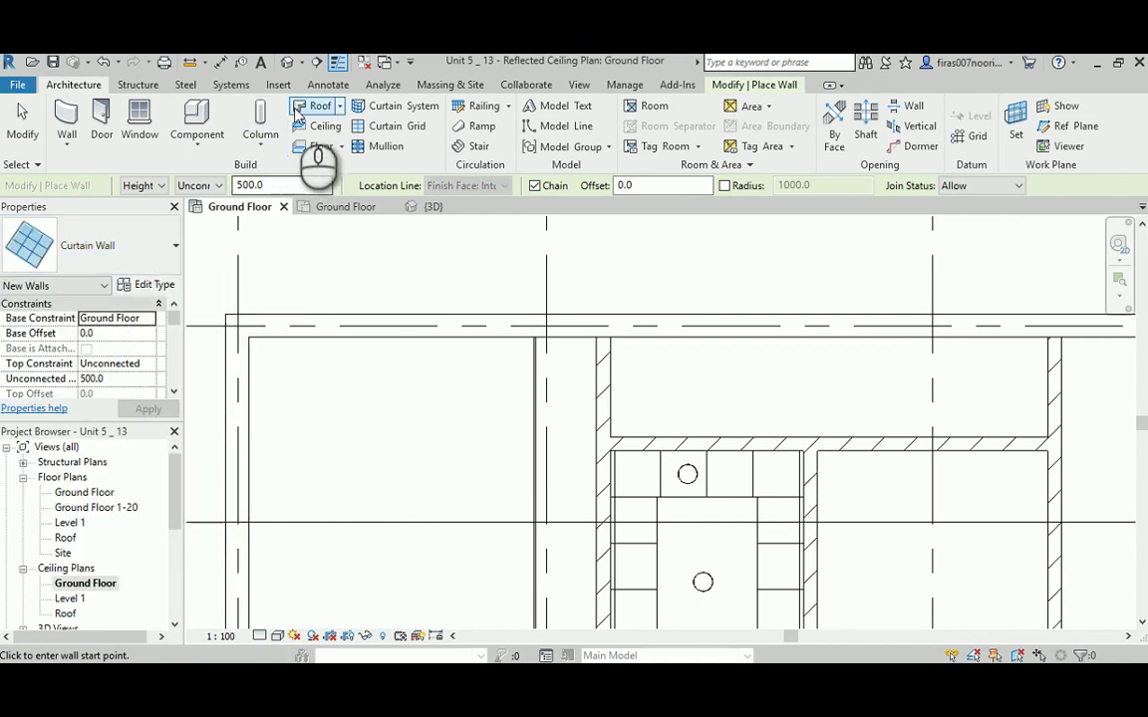
Step: In the default 3D view, draw a Curtain Wall segment near the ground slab
click(290, 64)
scroll(462, 326, down, 4)
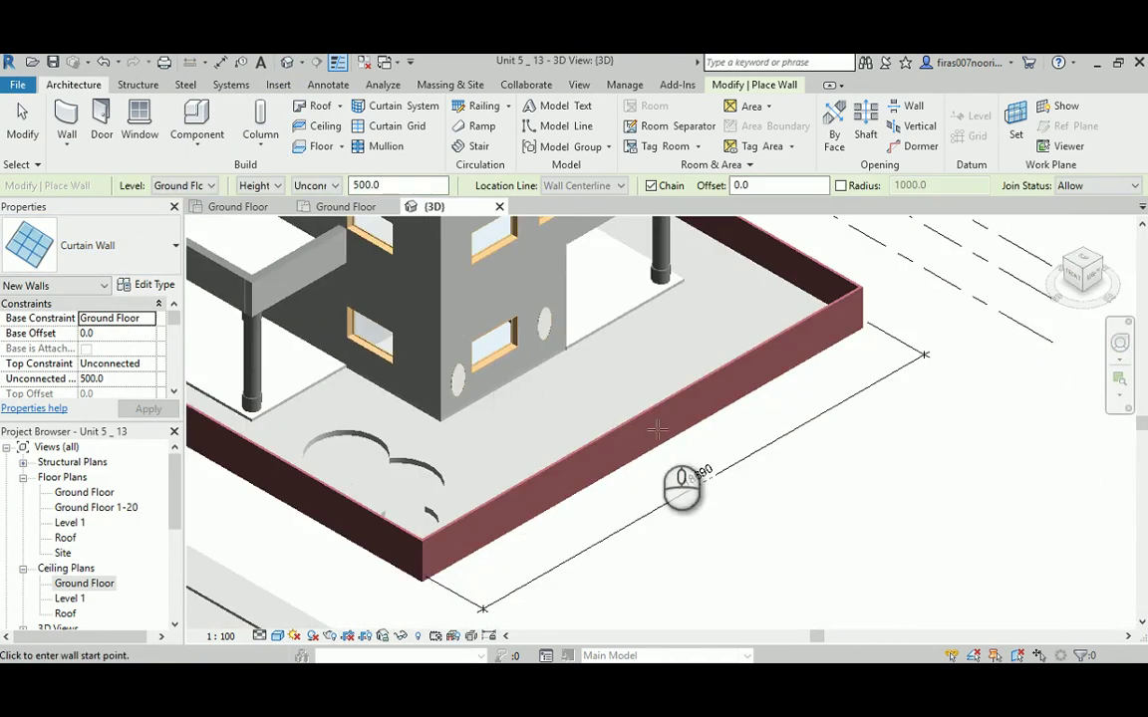
scroll(640, 470, up, 3)
click(668, 426)
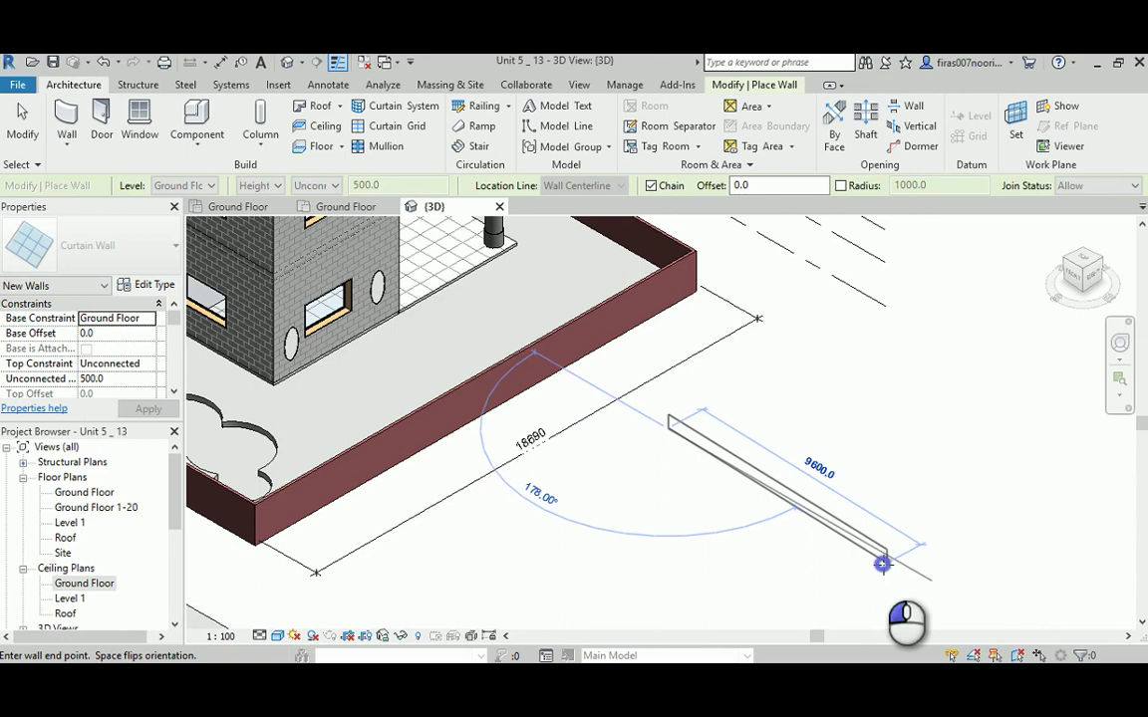
right_click(793, 454)
click(845, 164)
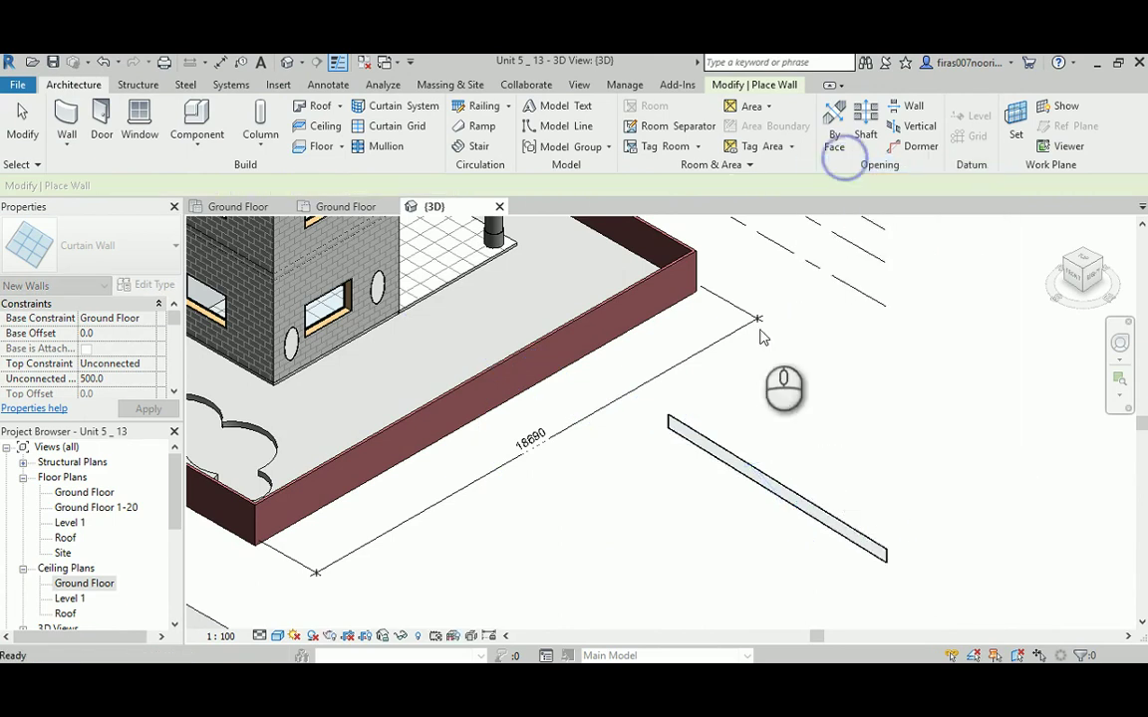
Step: Switch to the Storefront type, draw a parallel storefront wall, and exit wall drawing
scroll(737, 506, up, 3)
click(150, 245)
scroll(120, 284, up, 2)
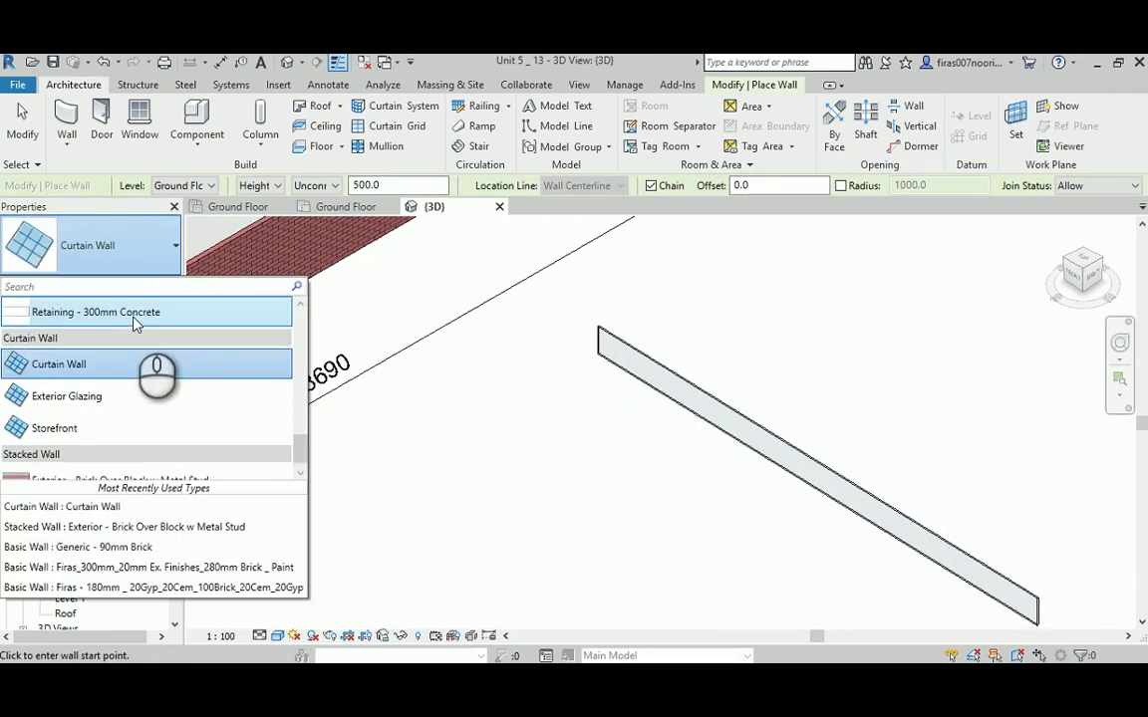
click(110, 427)
click(508, 393)
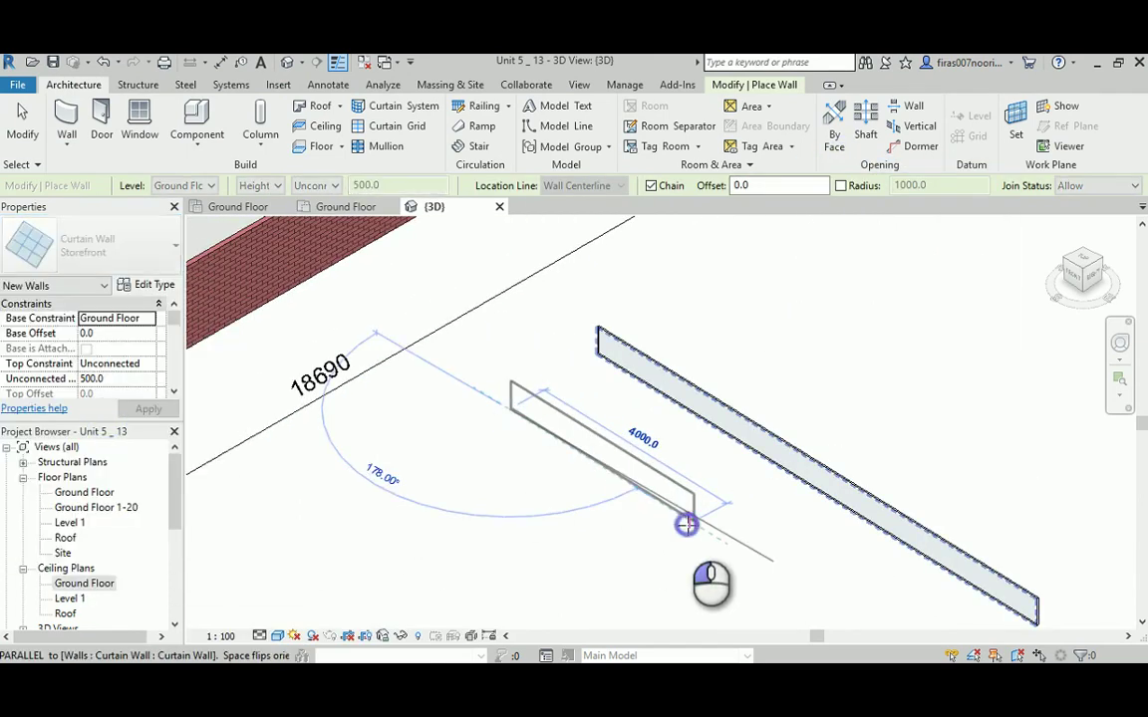
click(685, 520)
scroll(601, 509, up, 3)
scroll(539, 466, down, 1)
right_click(539, 466)
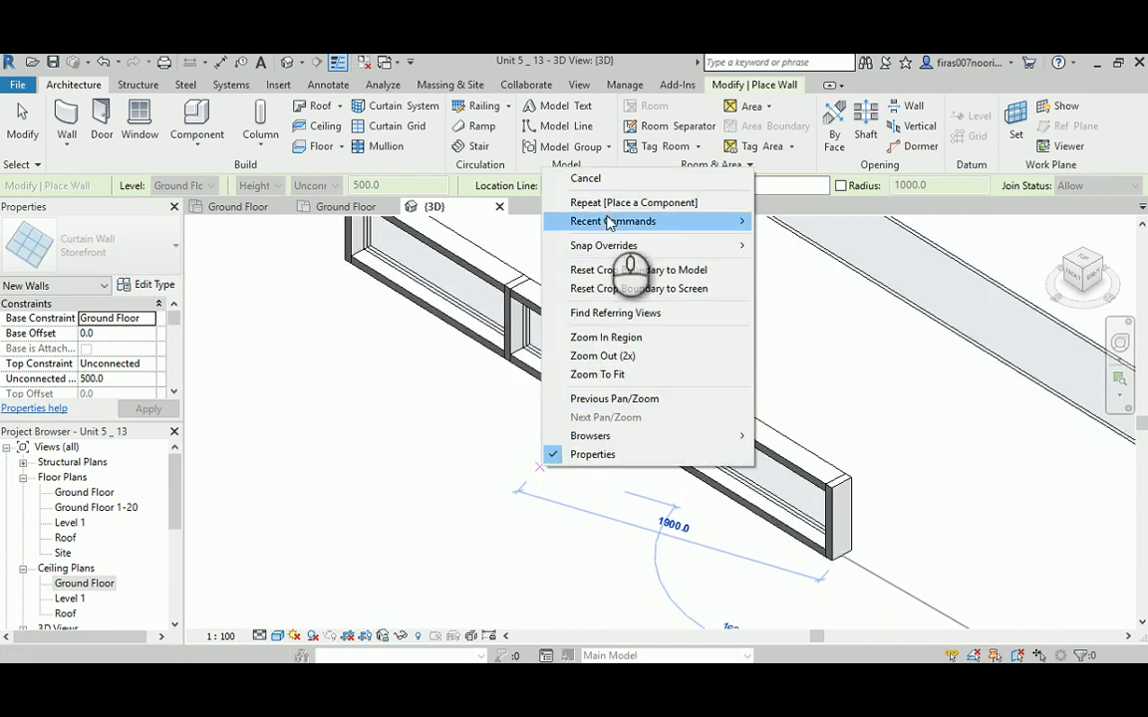
click(598, 183)
right_click(672, 278)
click(698, 288)
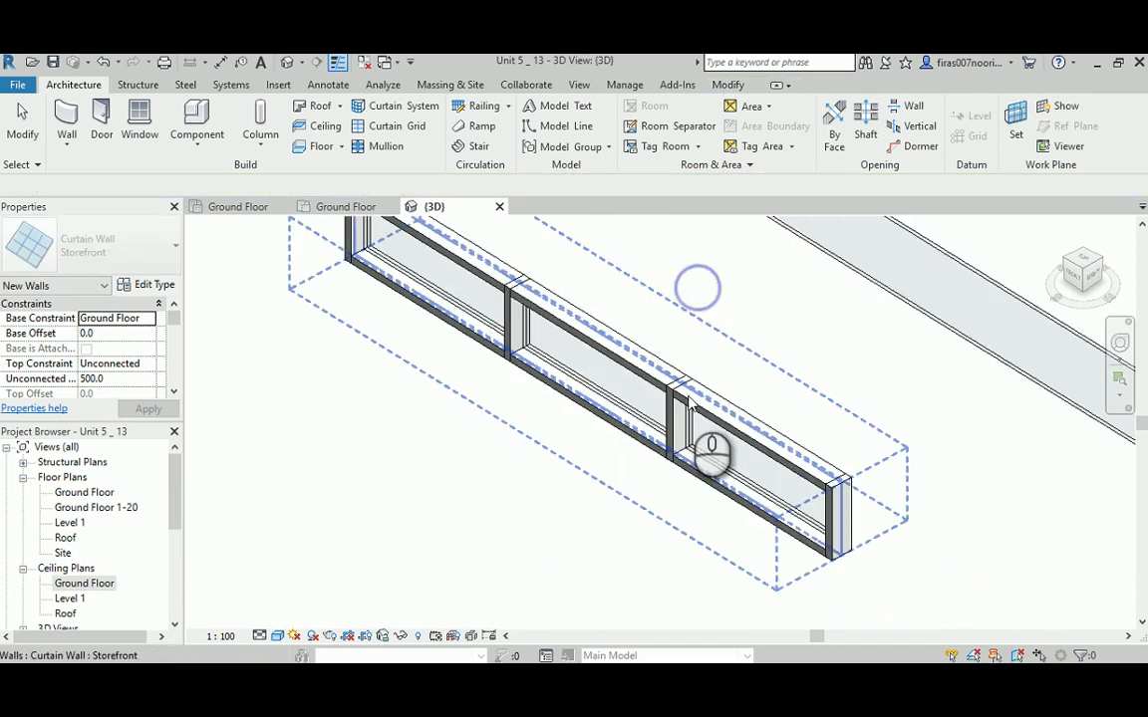
Step: Check a storefront glazed panel's type, then start placing M_Door-Double-Glass Firas 2000x2200 doors
click(480, 320)
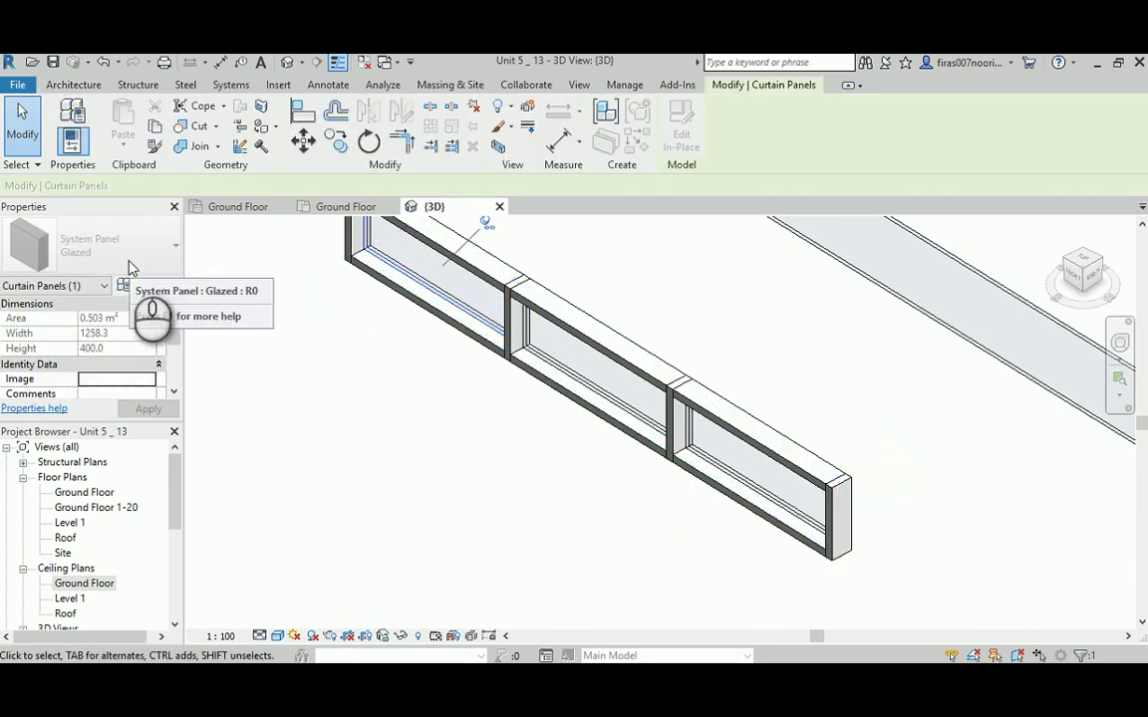
middle_drag(458, 398, 461, 319)
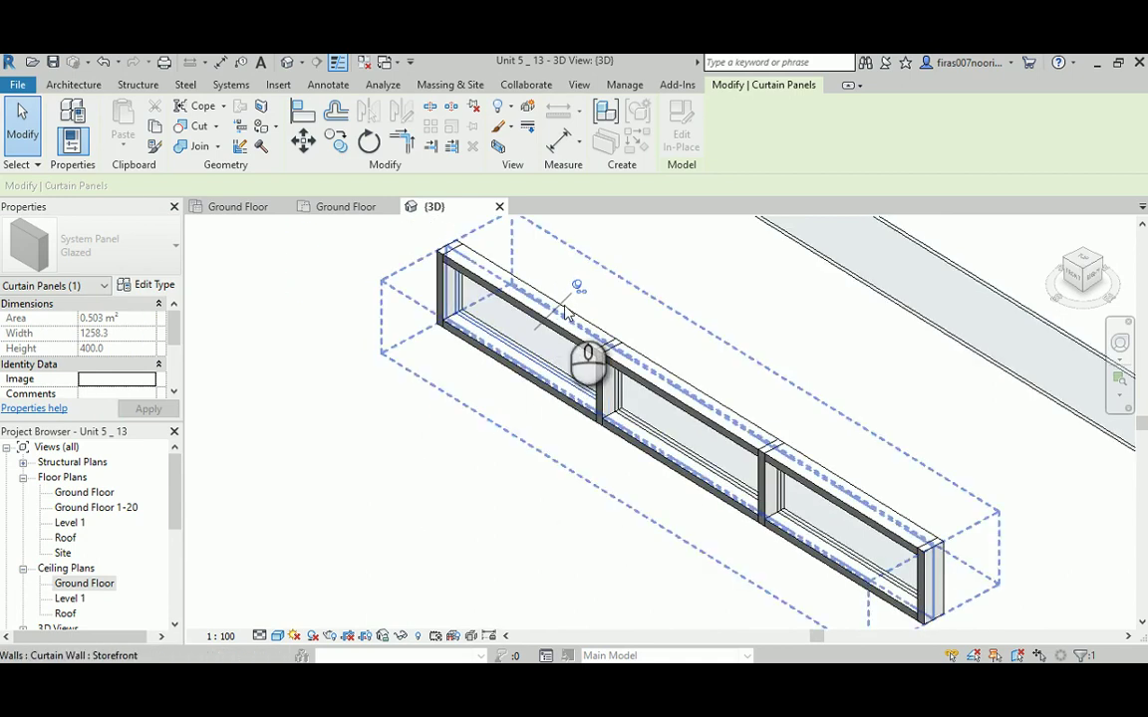
click(584, 337)
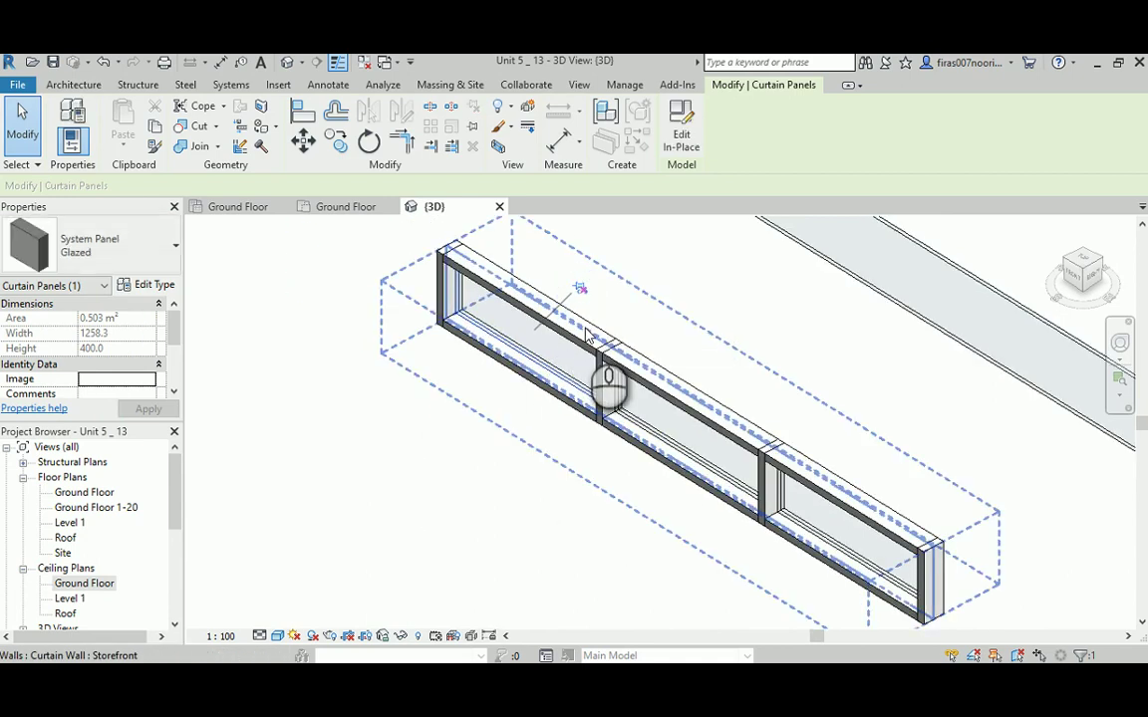
click(170, 251)
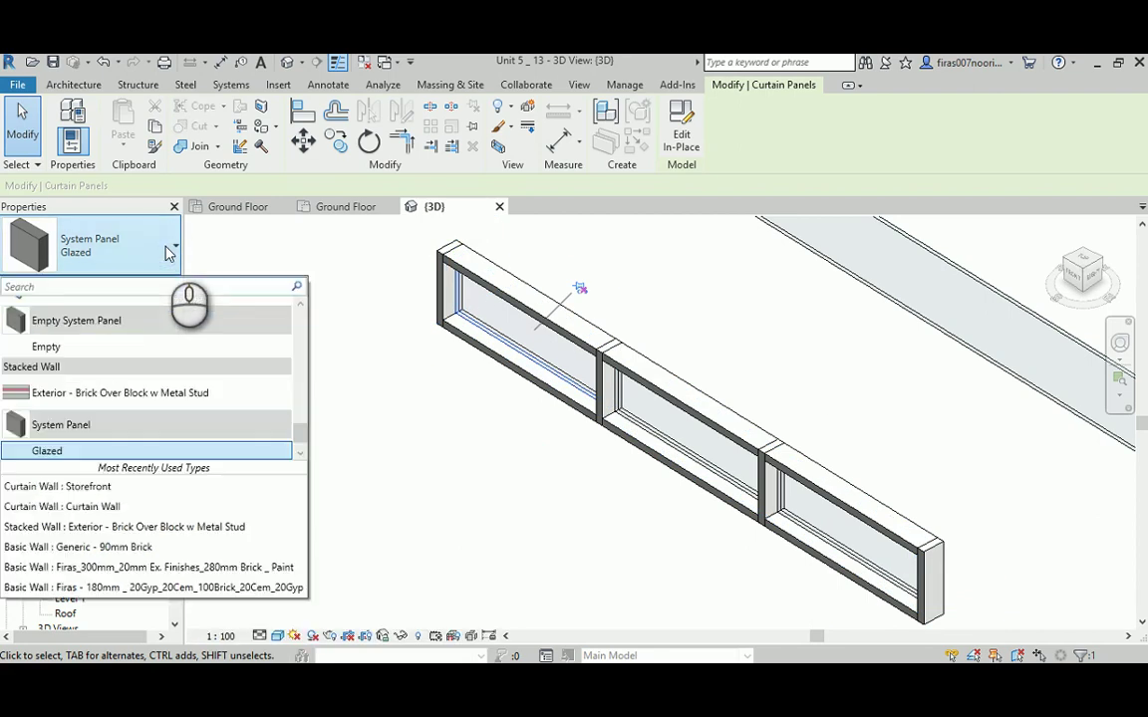
click(853, 145)
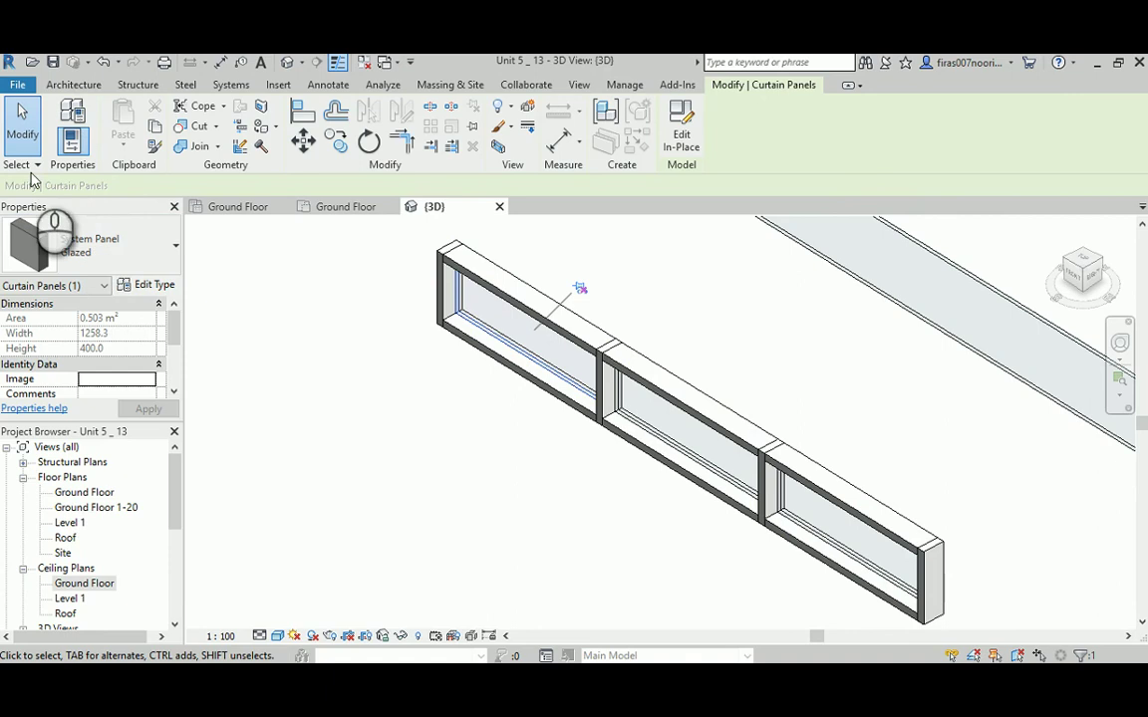
click(72, 85)
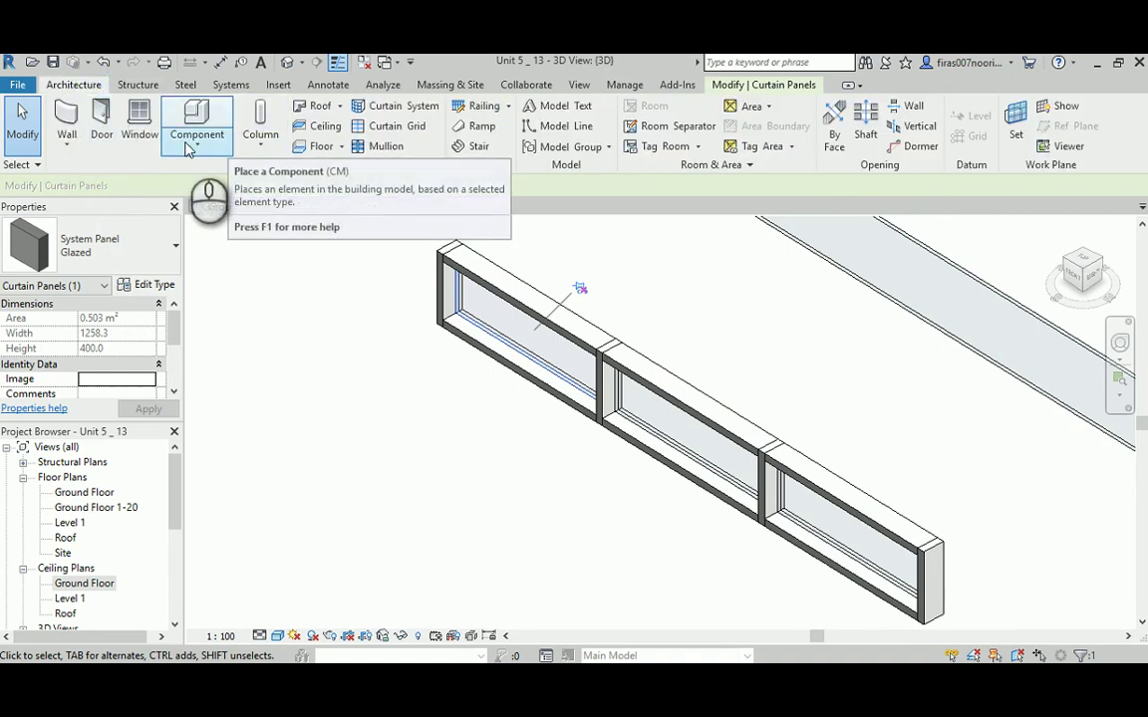
click(102, 118)
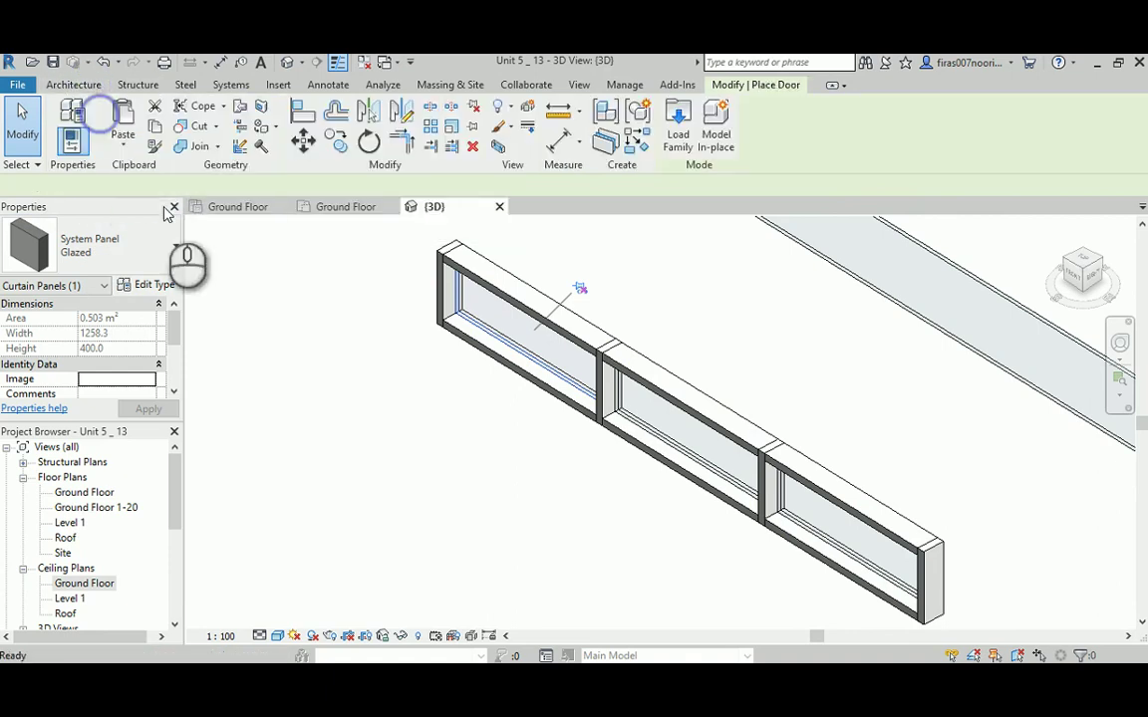
Step: Browse US Metric > Doors and try loading M_Door-Curtain-Wall-Double-Storefront
click(673, 120)
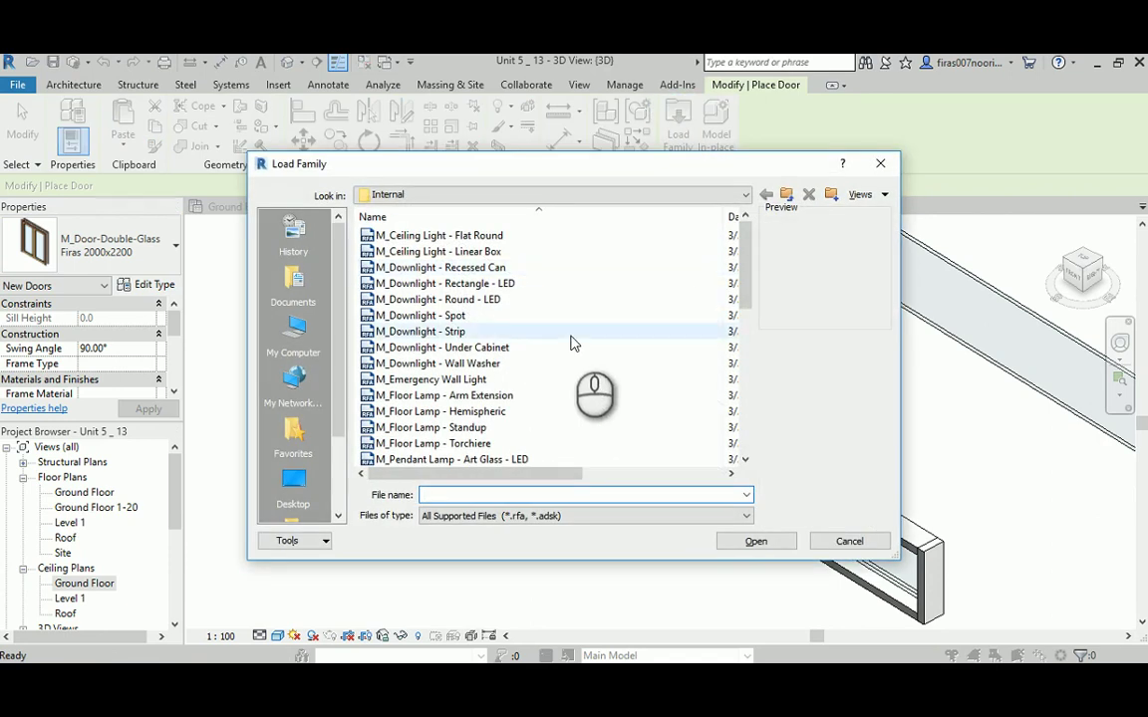
click(786, 194)
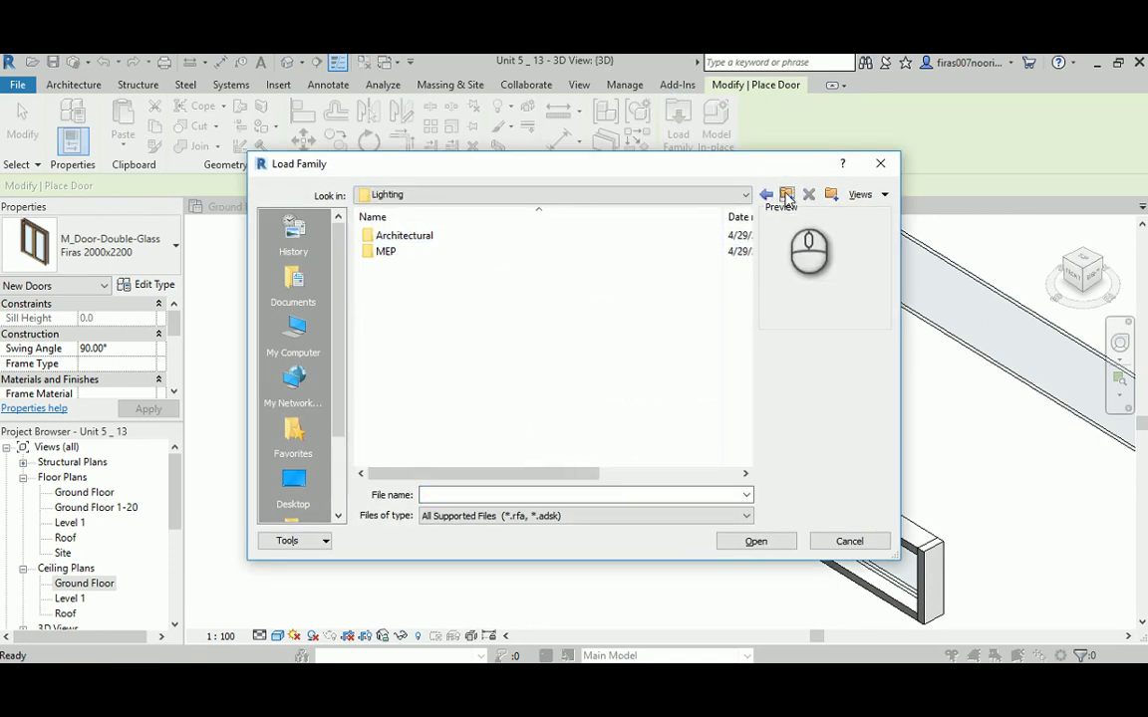
click(787, 195)
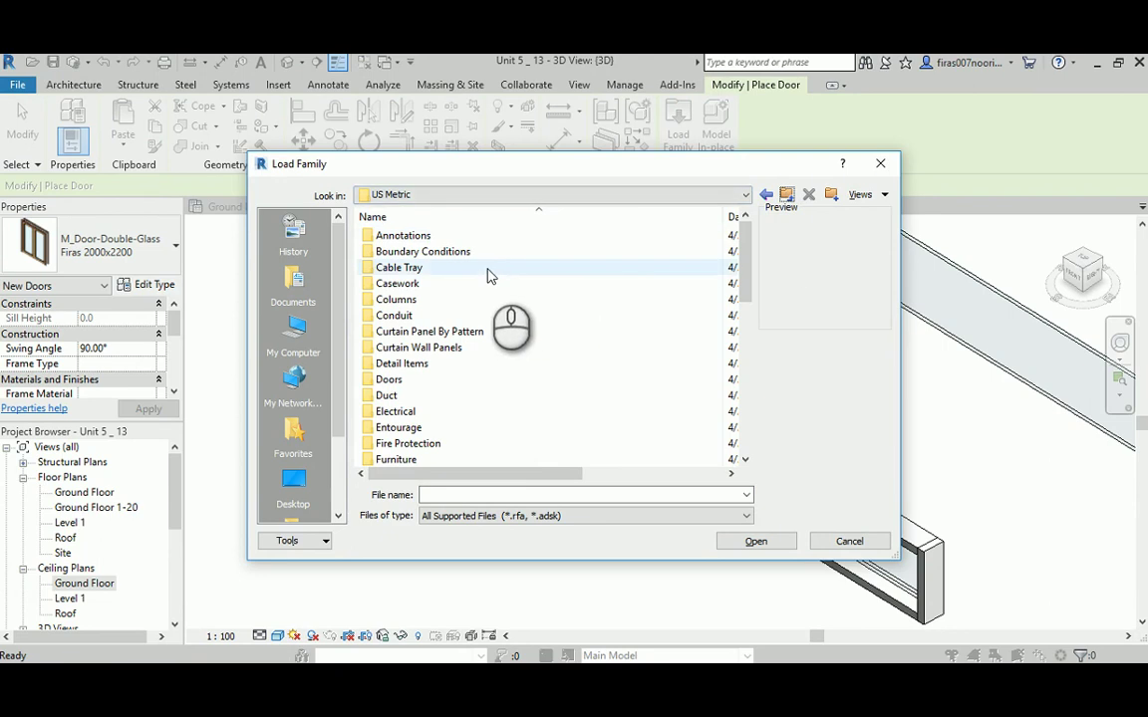
double_click(395, 379)
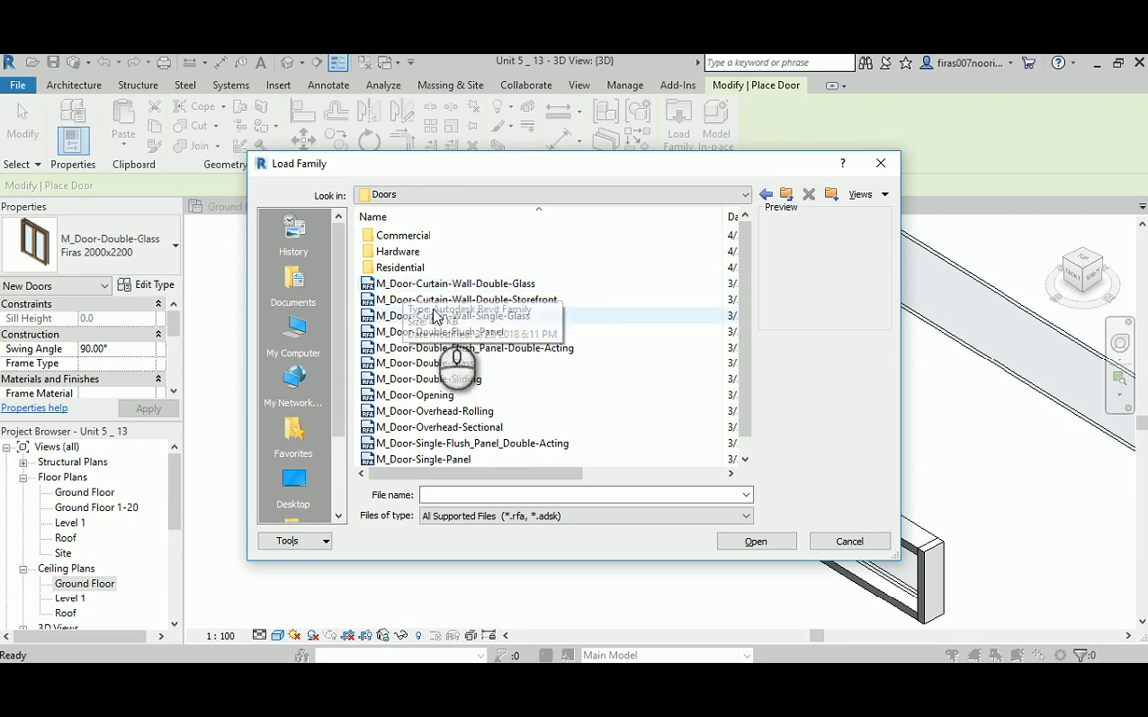
click(435, 284)
click(435, 298)
click(436, 315)
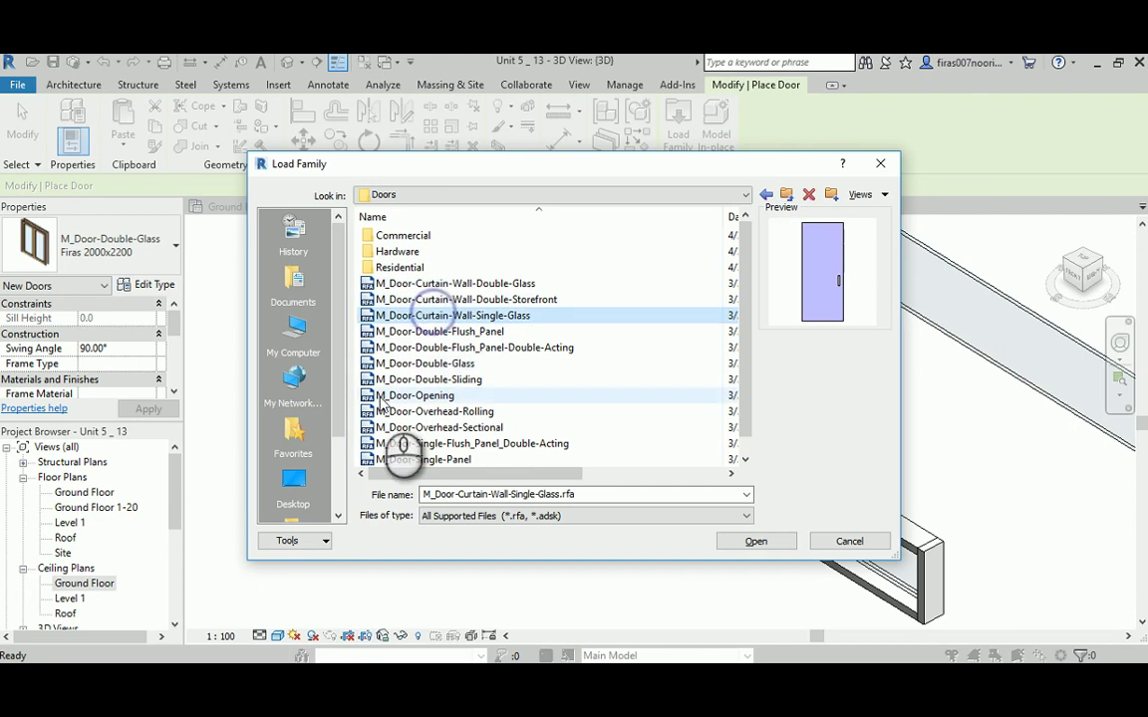
click(436, 284)
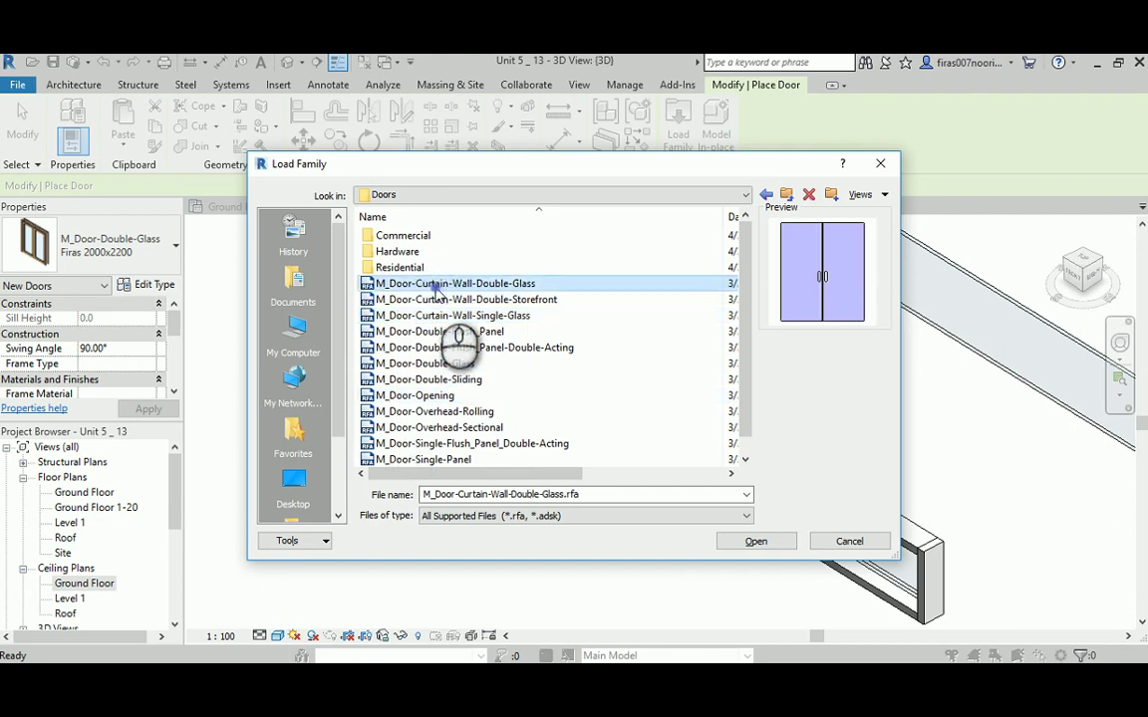
click(435, 298)
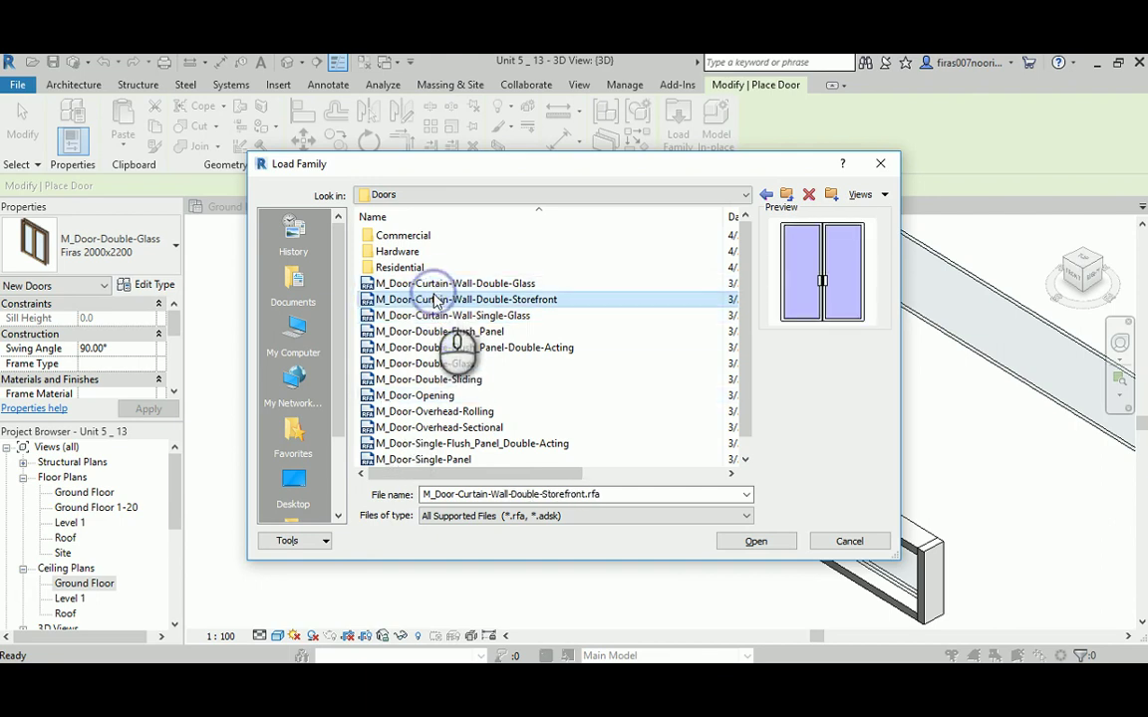
click(756, 541)
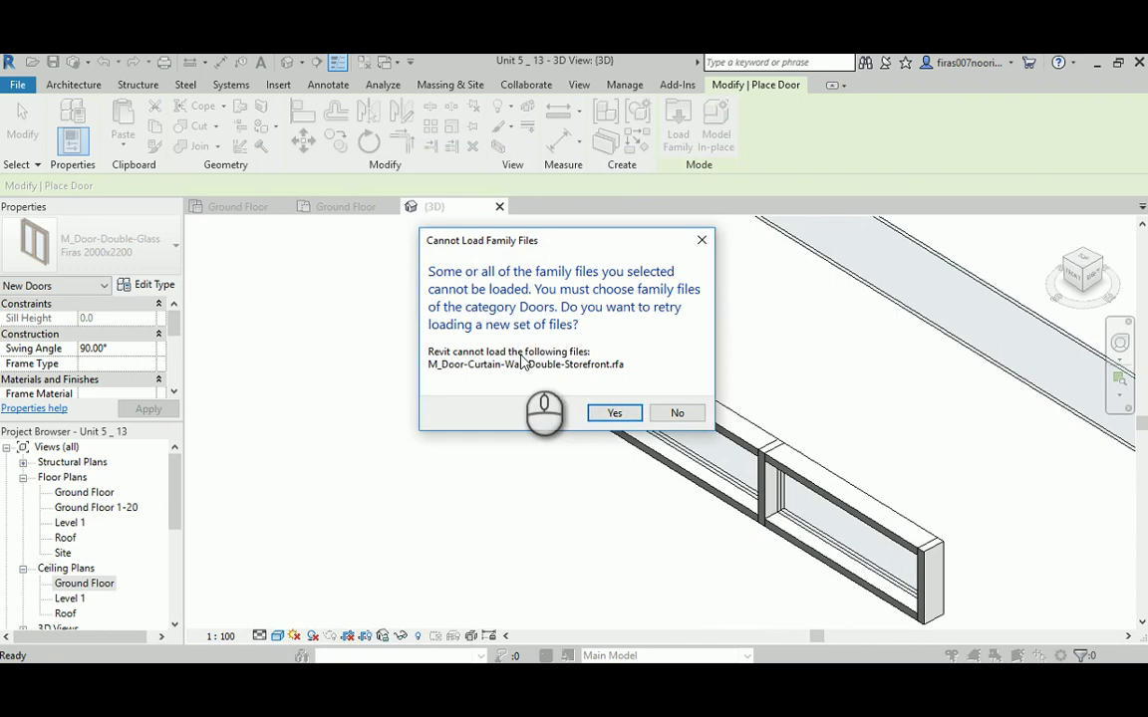
Step: Accept the rejection error, close Load Family, and cancel door placement
click(615, 414)
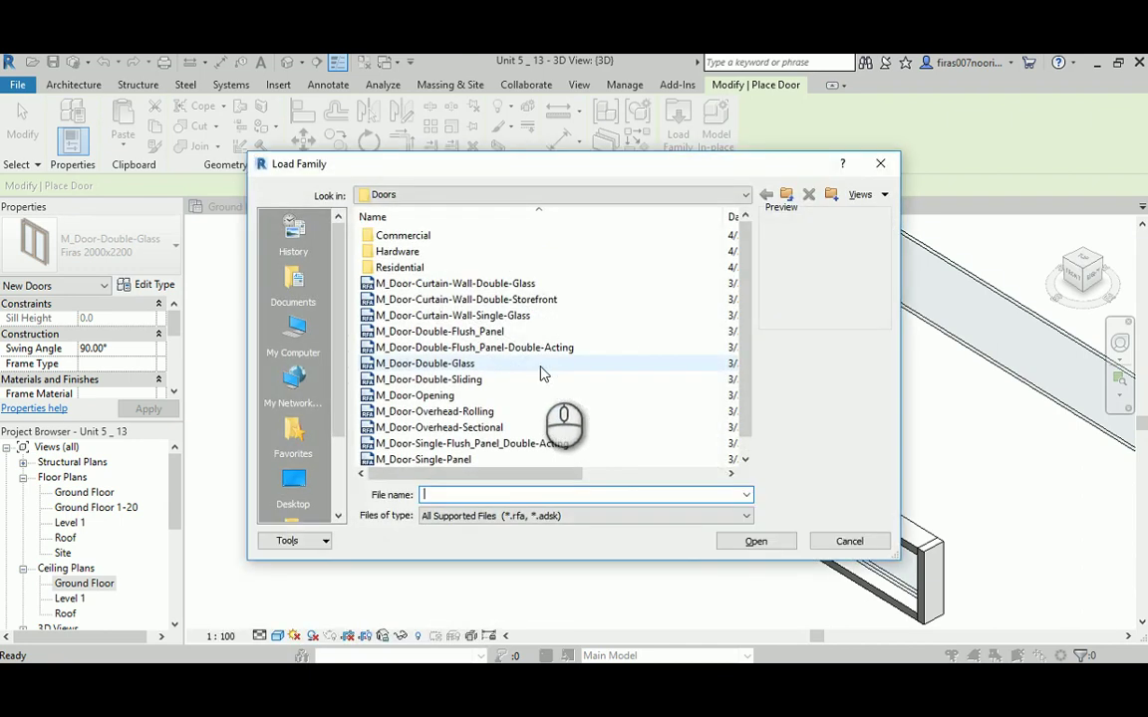
click(823, 534)
right_click(364, 310)
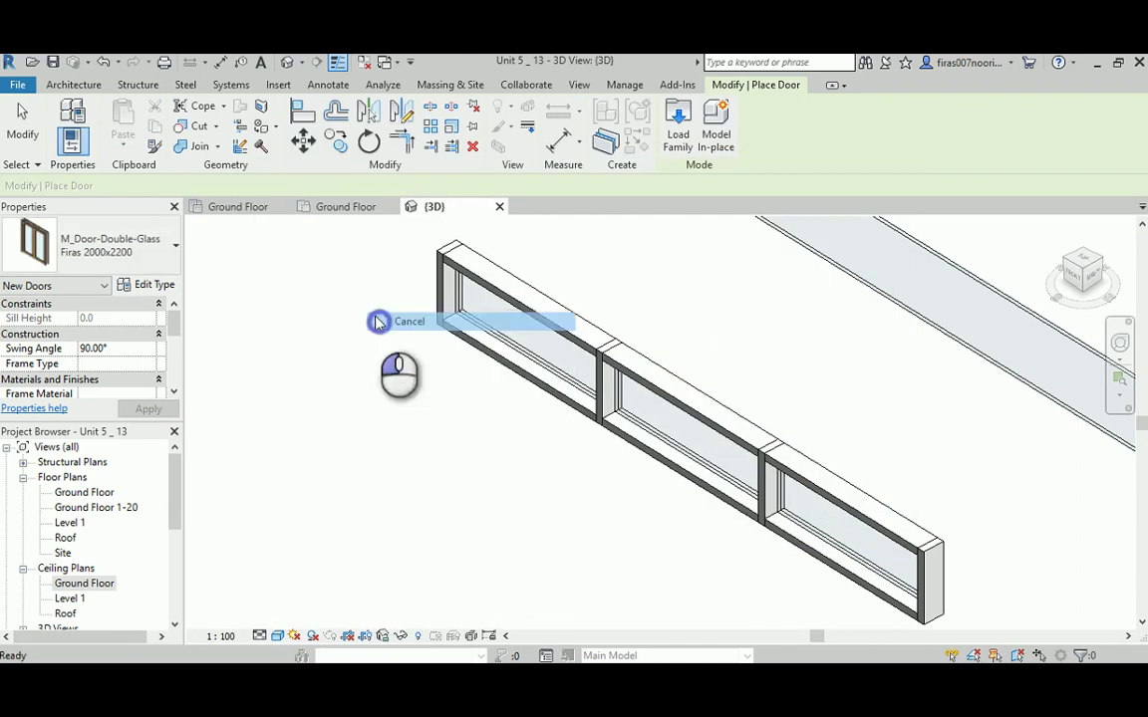
click(376, 317)
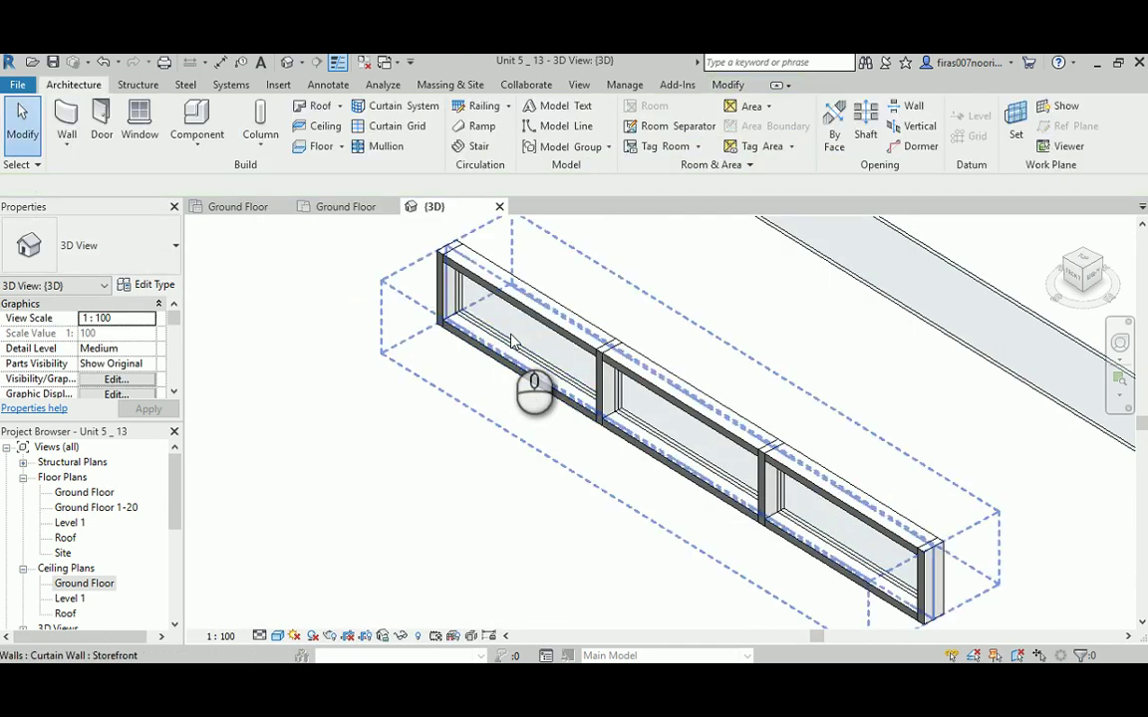
Step: Change the left bay's glazed curtain panel to System Panel: Solid, then deselect it
click(461, 309)
click(142, 269)
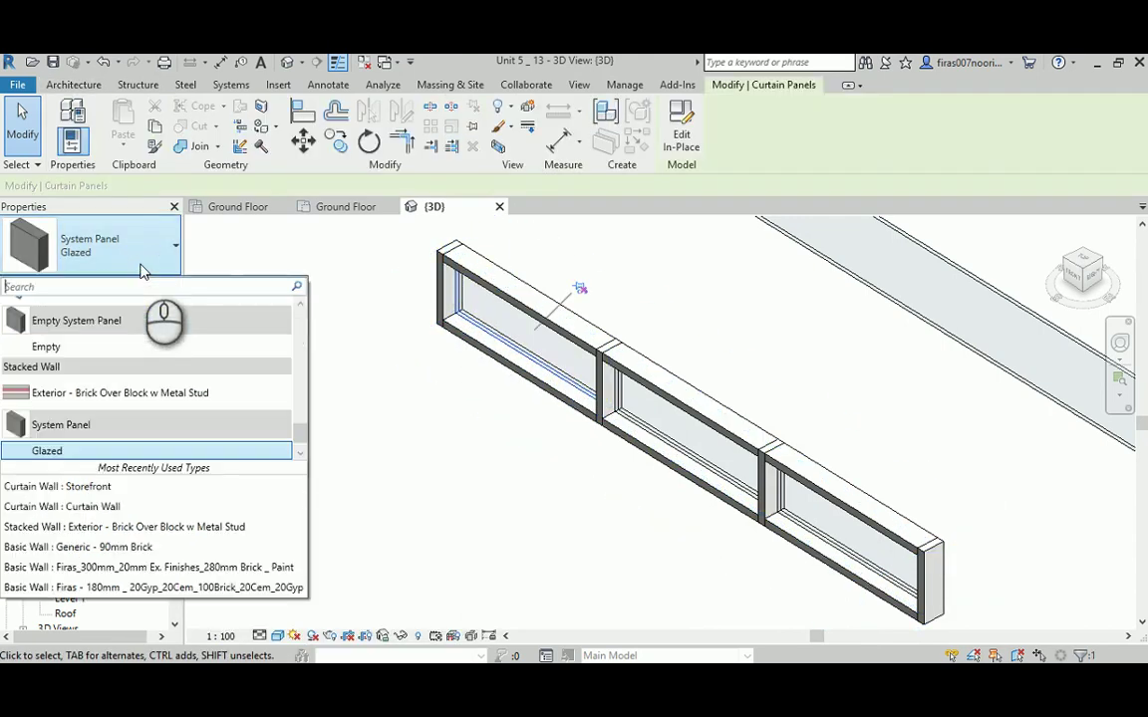
scroll(134, 338, down, 1)
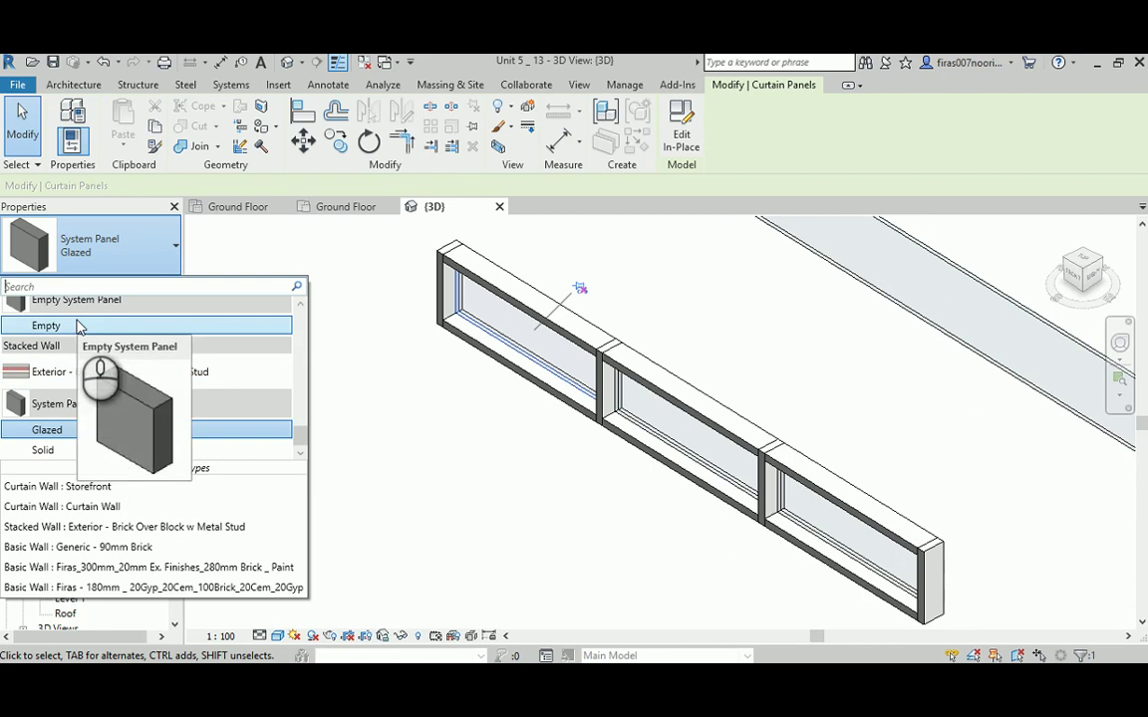
click(58, 451)
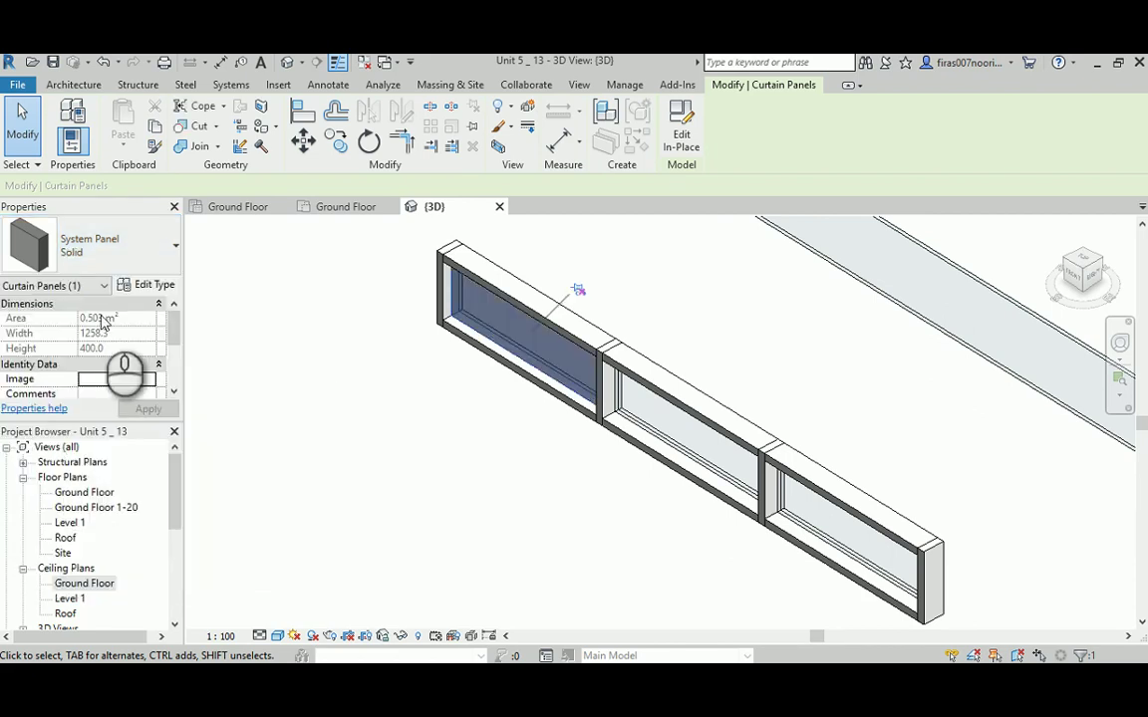
click(130, 244)
scroll(109, 334, up, 2)
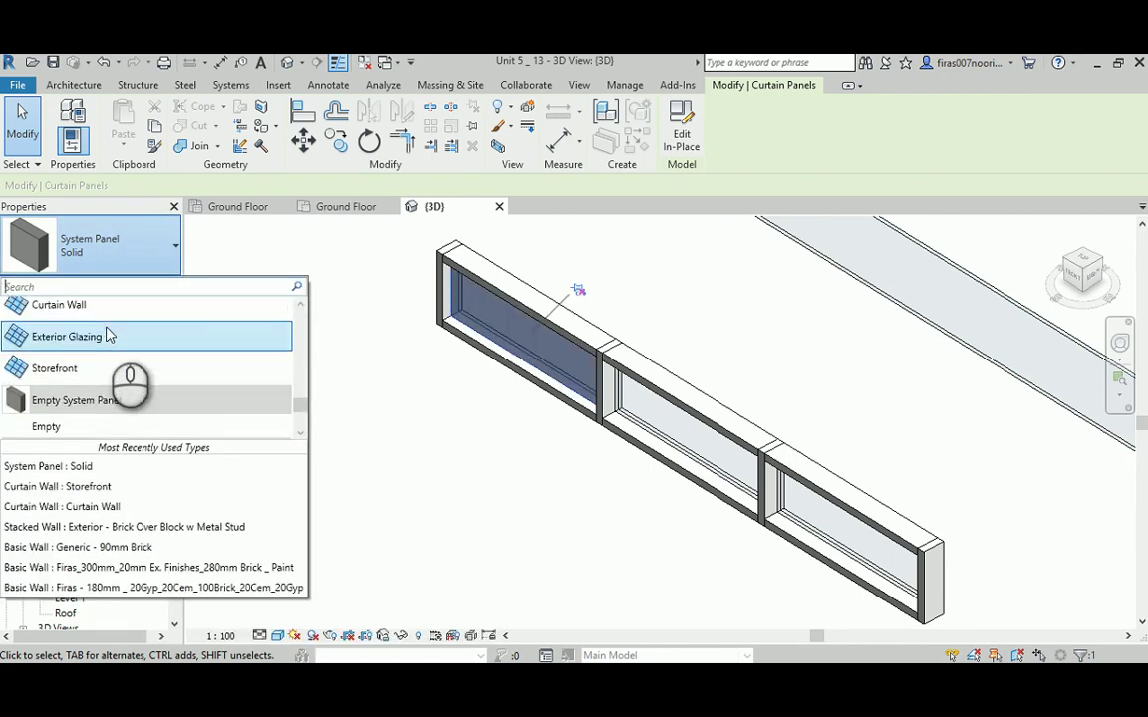
scroll(110, 336, down, 2)
scroll(109, 339, up, 4)
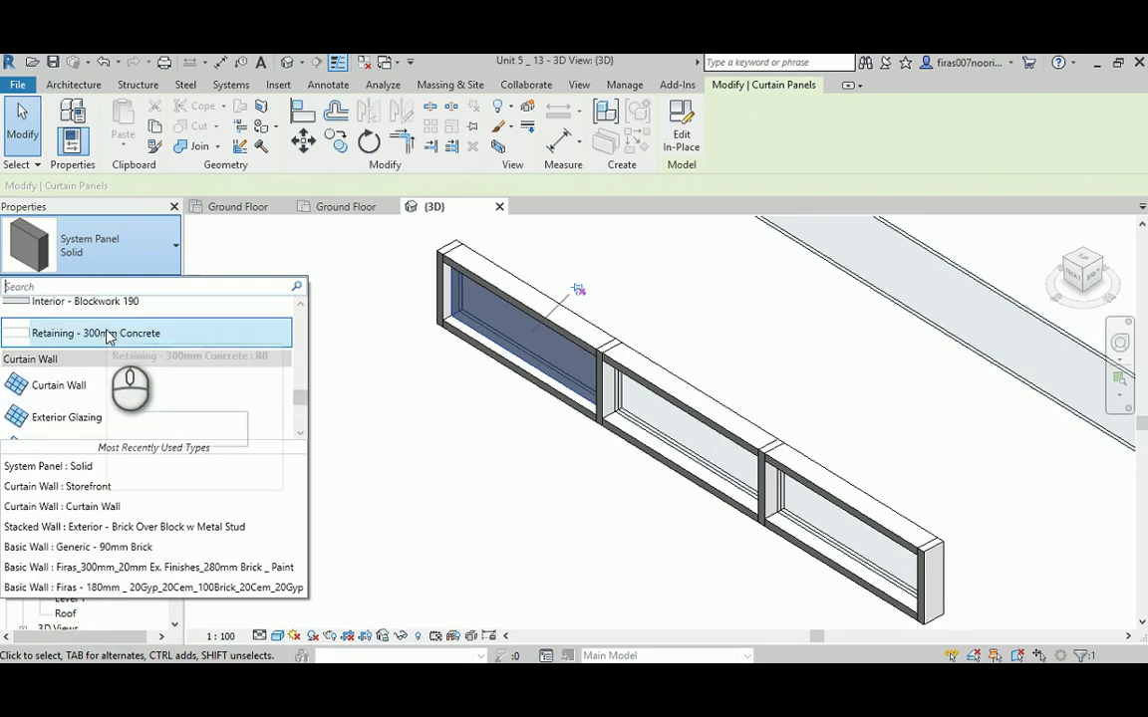
scroll(109, 338, up, 4)
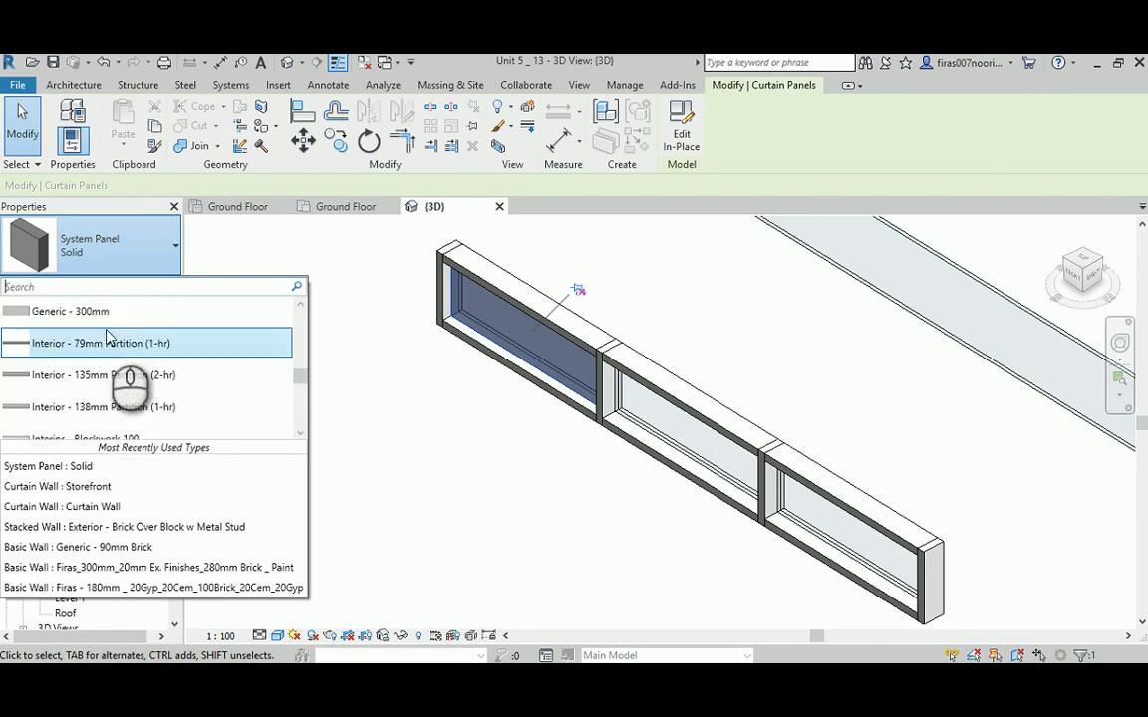
click(376, 302)
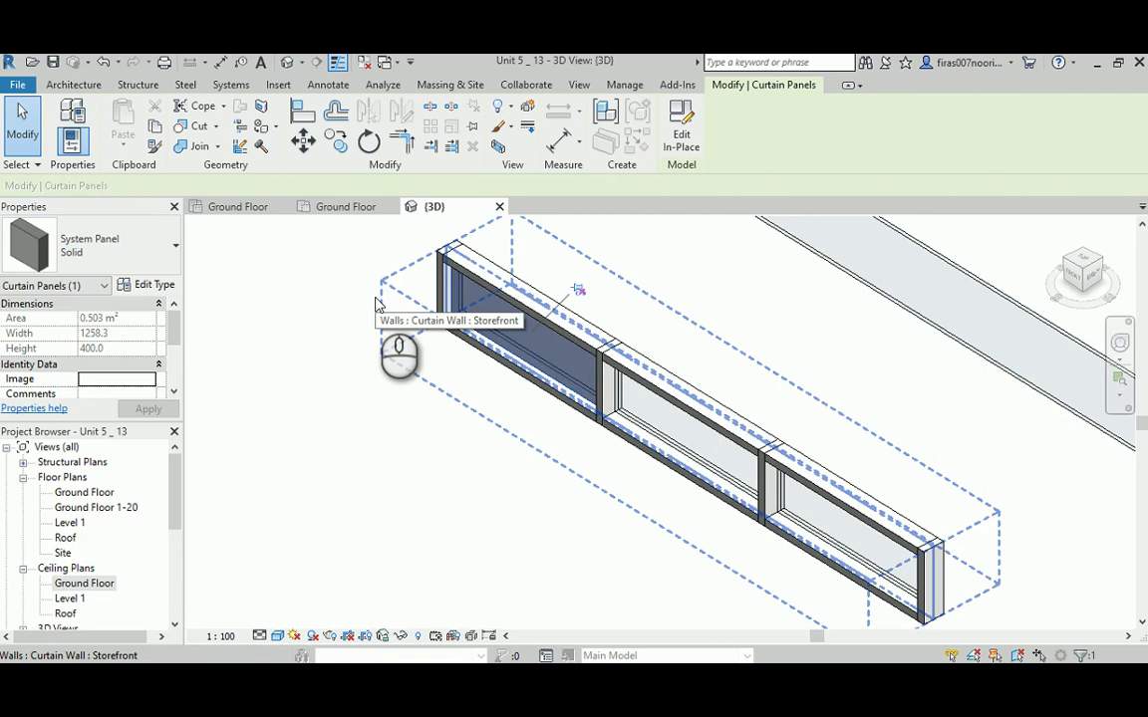
click(355, 302)
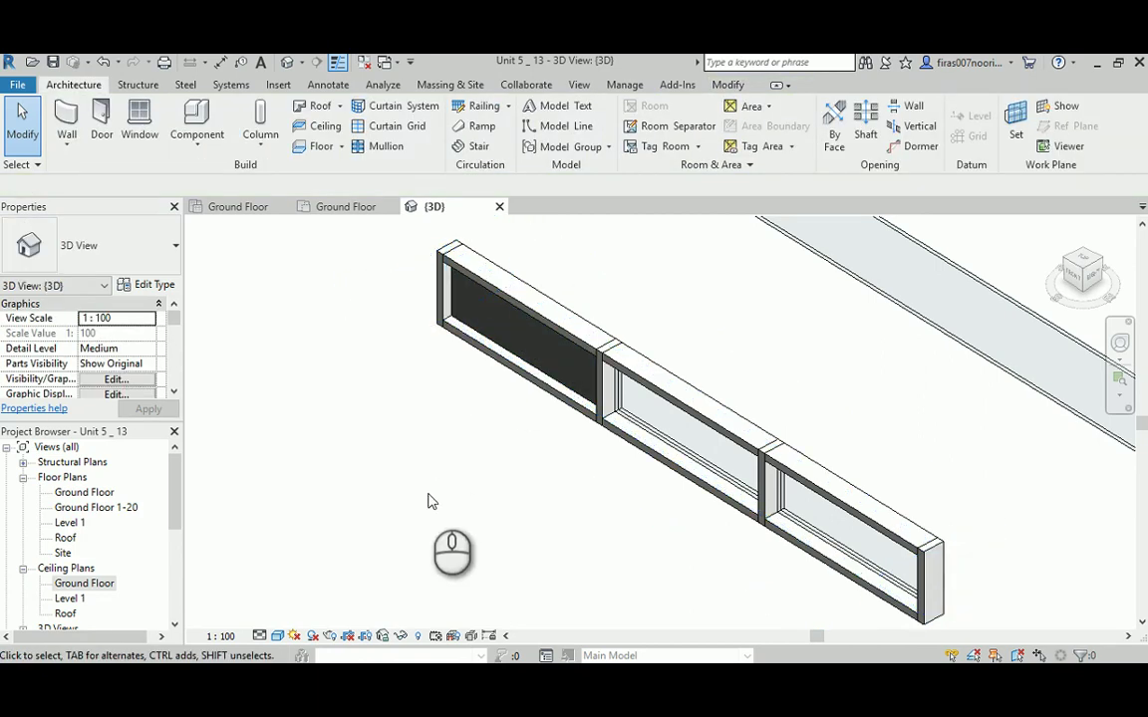
scroll(515, 394, up, 3)
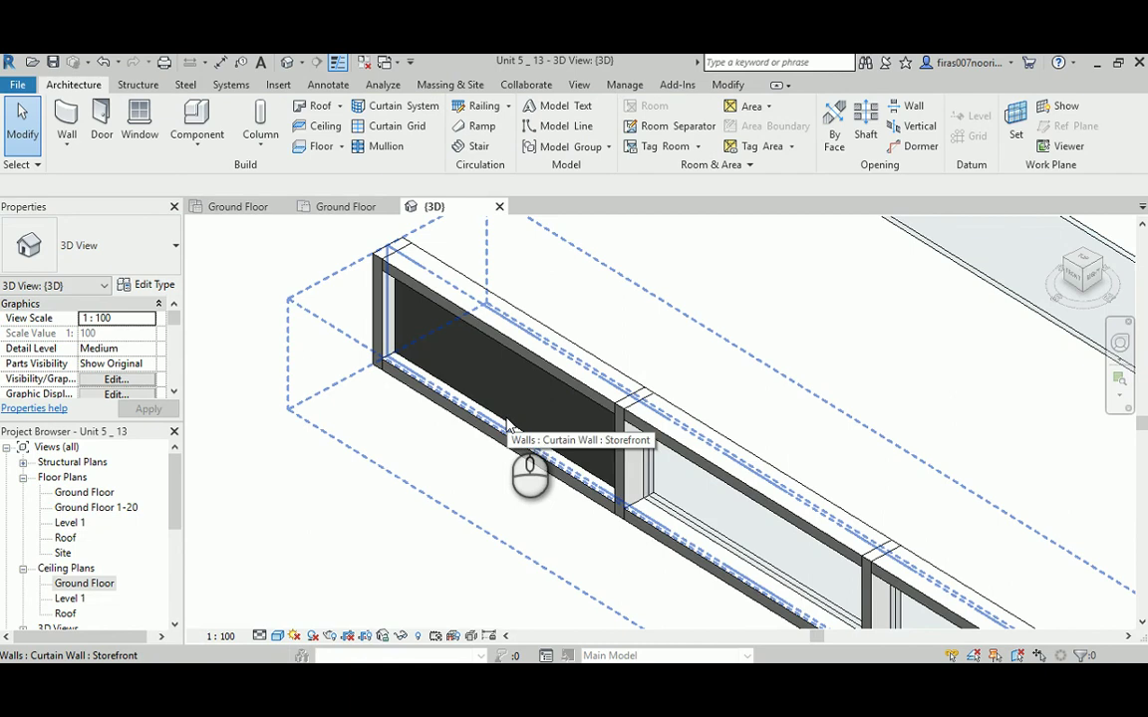
click(506, 424)
click(330, 516)
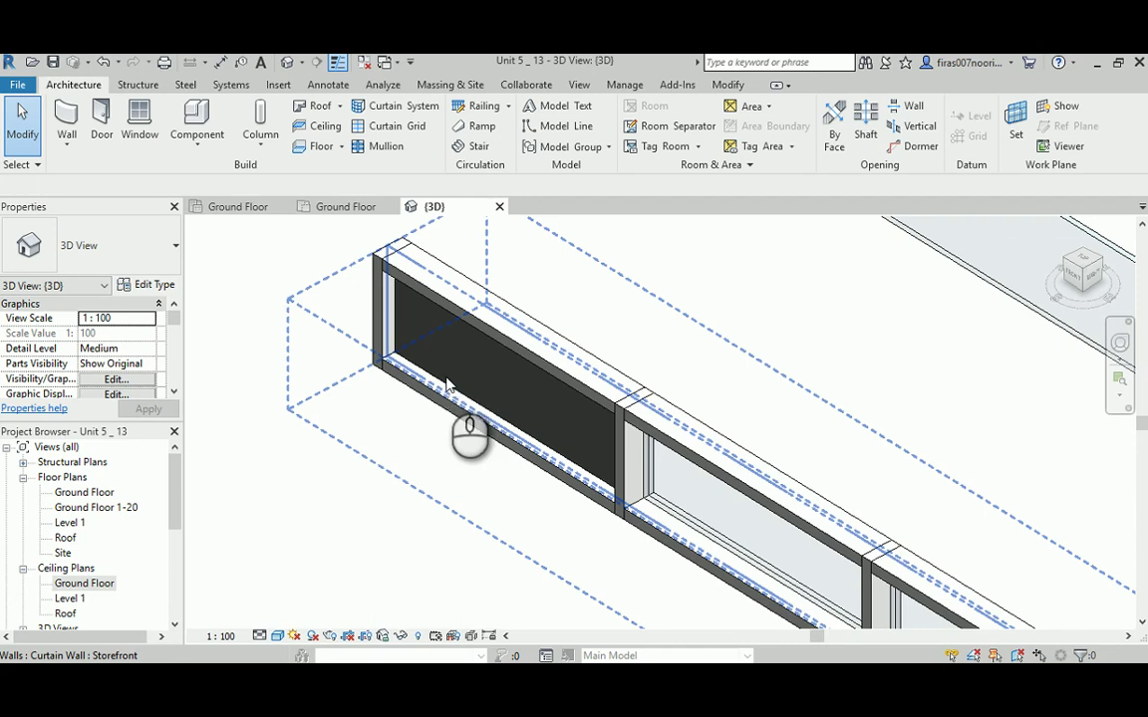
key(Escape)
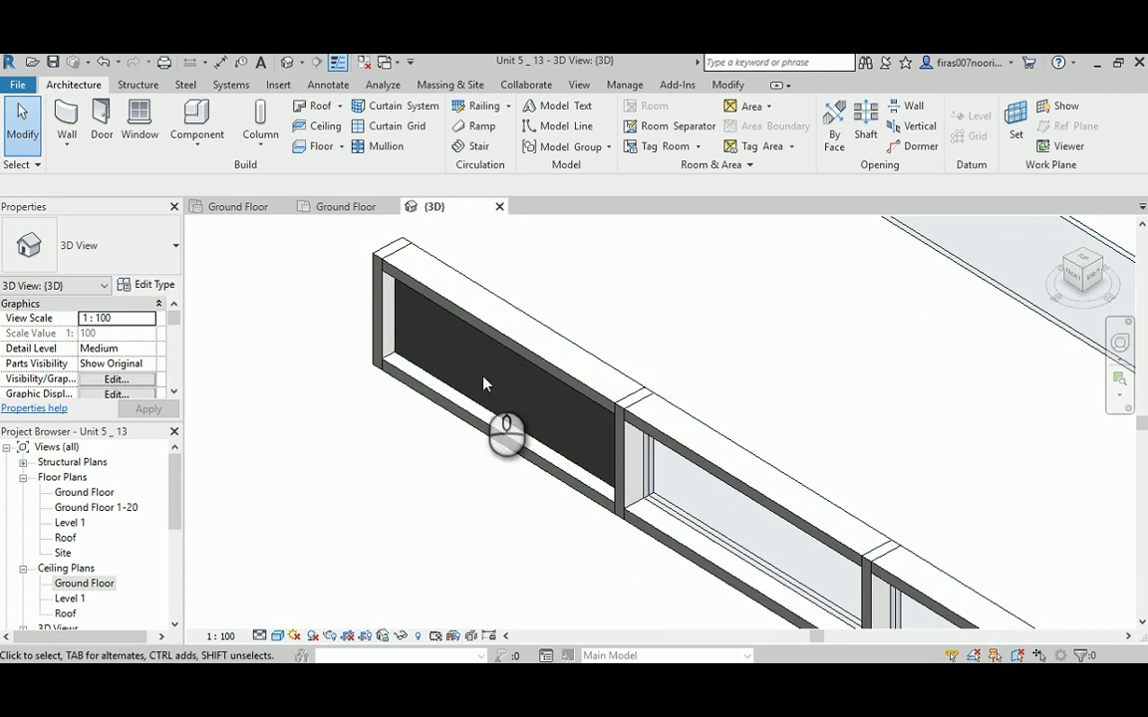
mouse_move(547, 638)
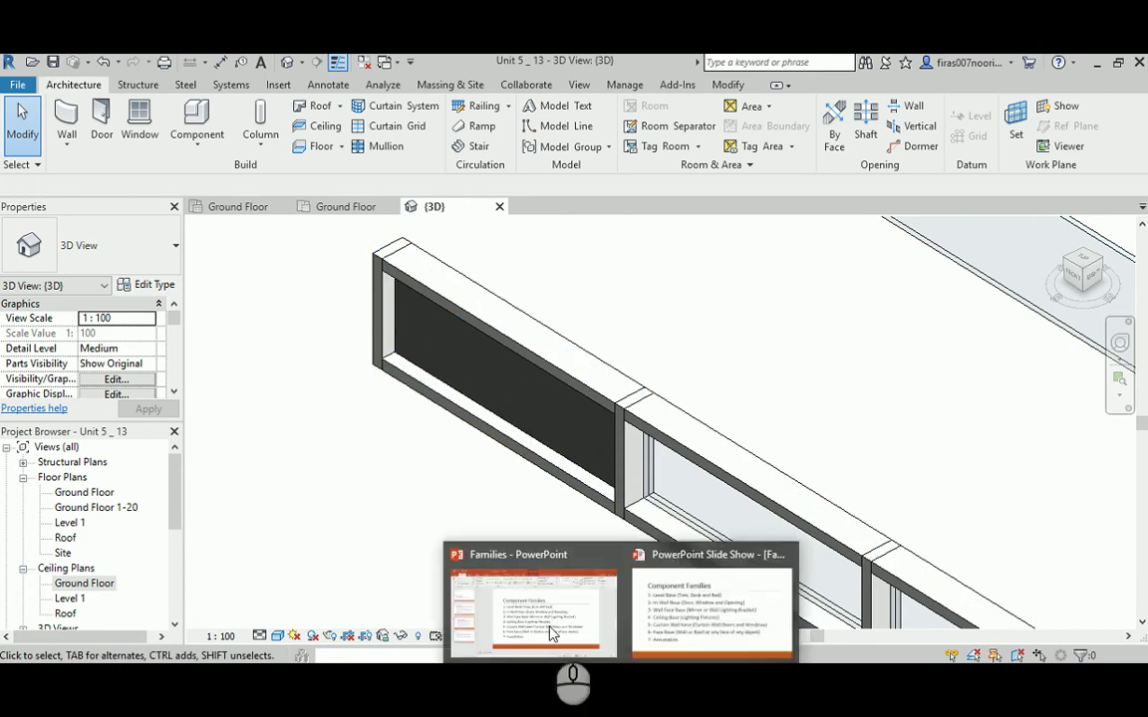
click(703, 607)
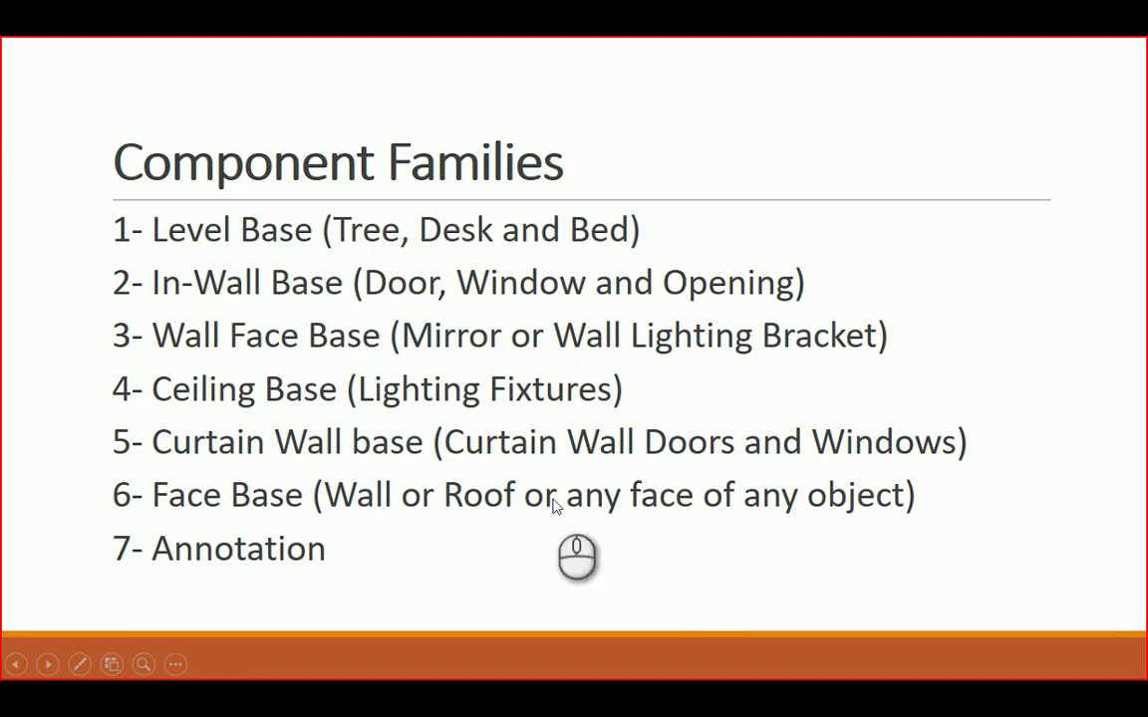
key(alt+Tab)
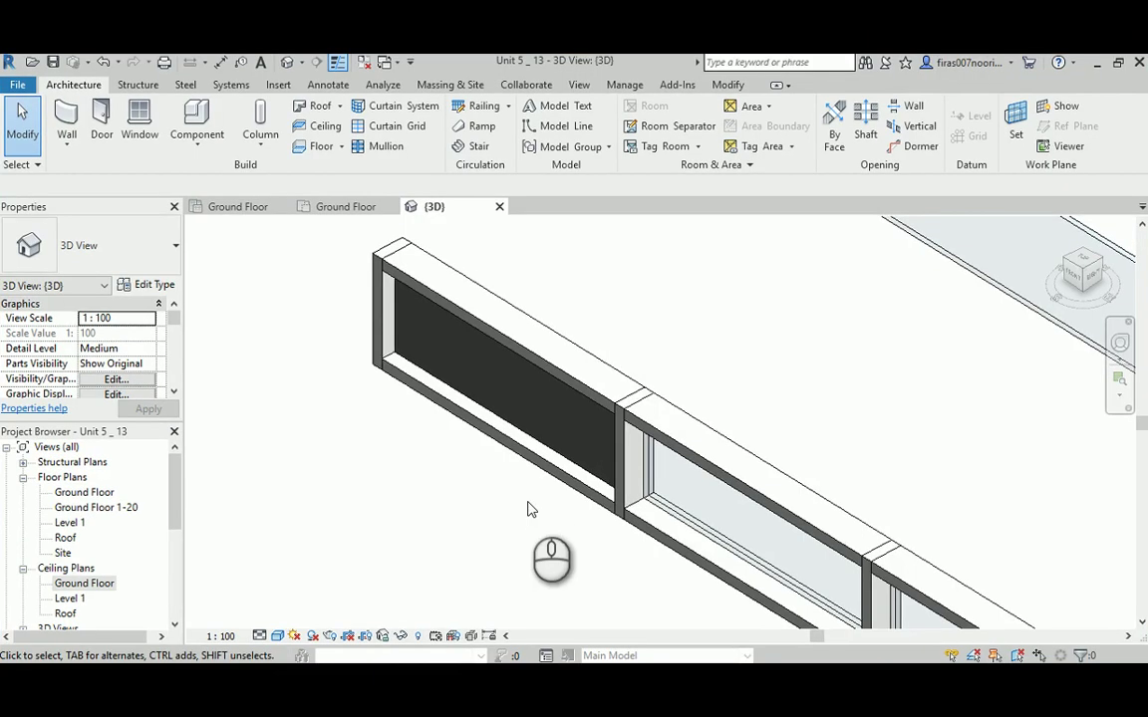
Step: Zoom out to the whole house, then glance at the Component Families slide and return
scroll(517, 492, down, 3)
scroll(469, 438, down, 5)
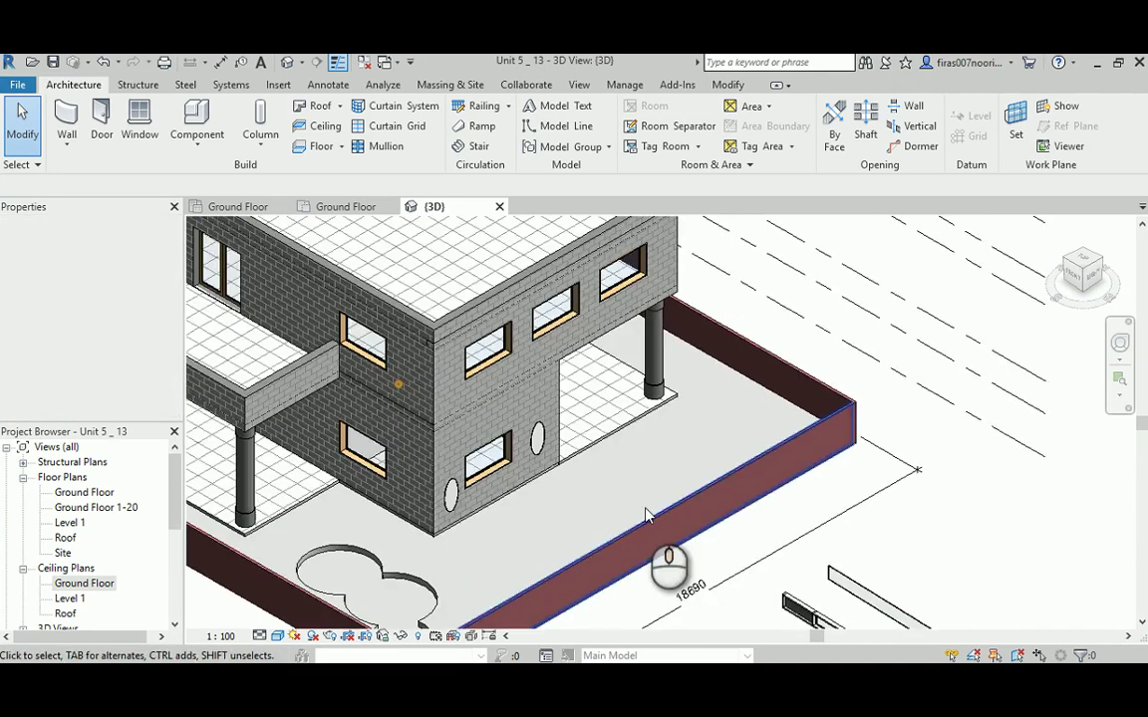
scroll(558, 556, up, 2)
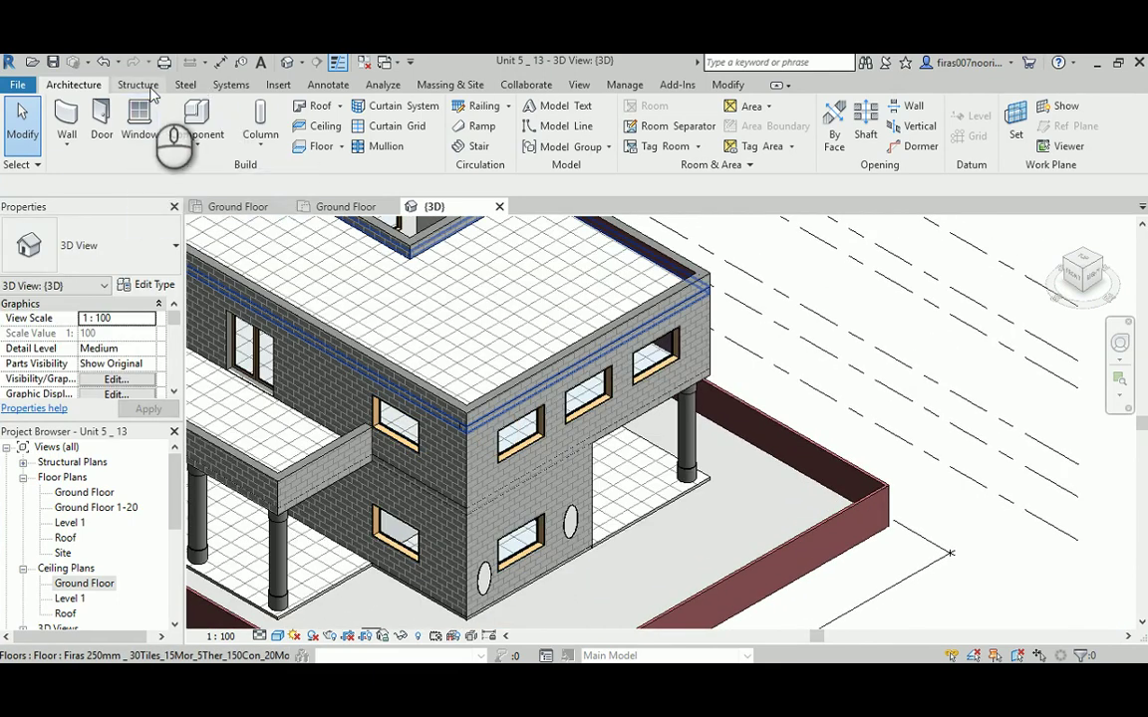
key(alt+Tab)
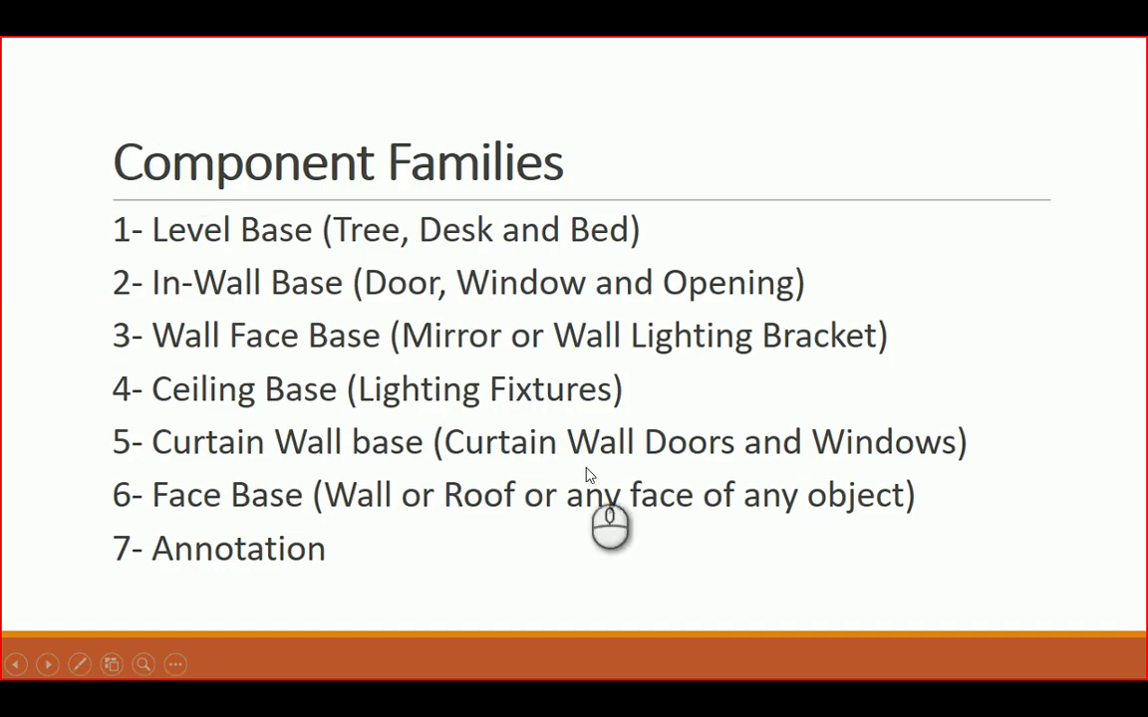
key(alt+Tab)
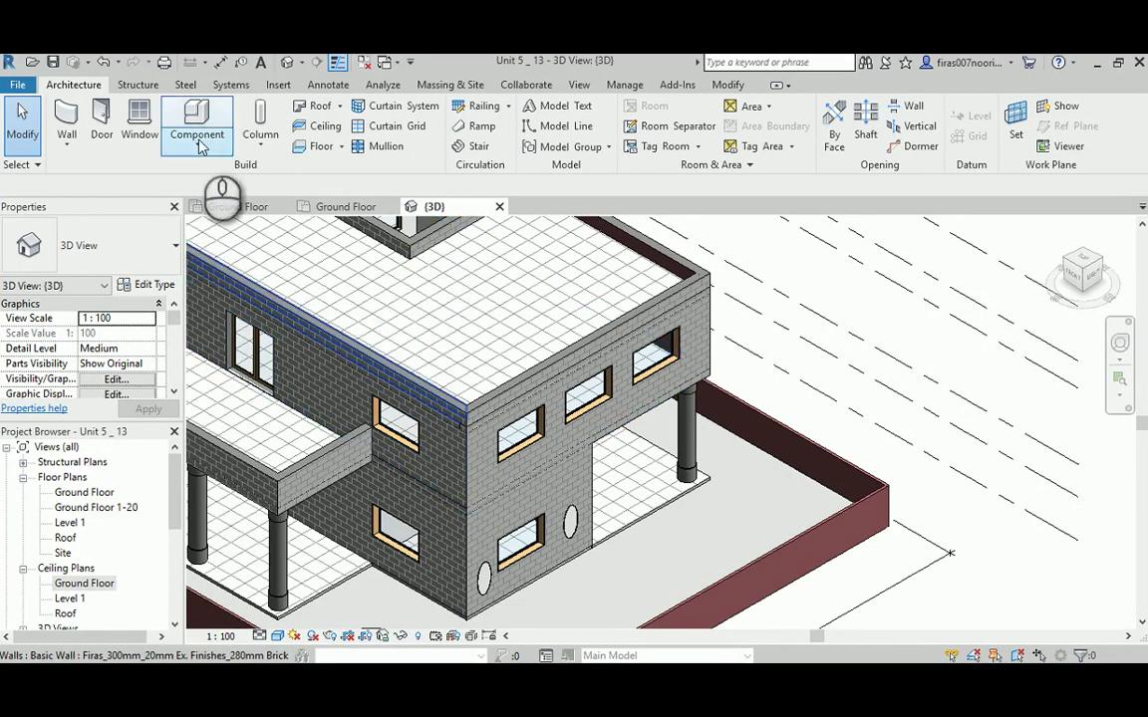
Step: Start Place a Component and open Load Family at the US Metric library
click(198, 146)
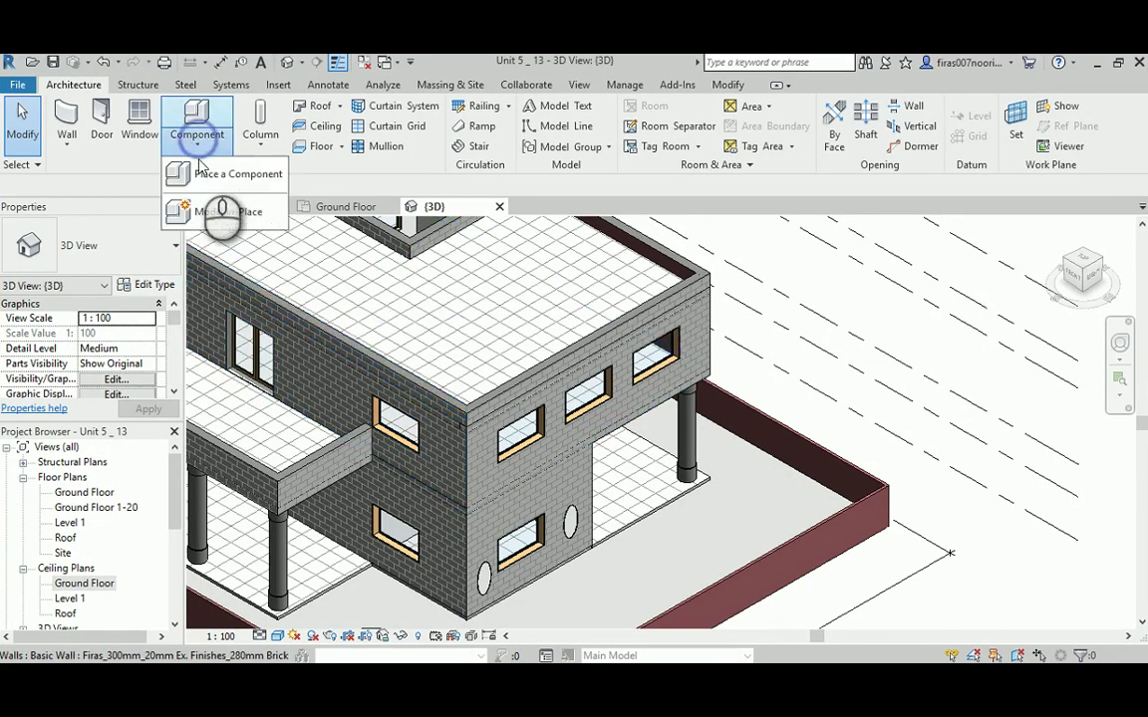
click(199, 173)
click(687, 139)
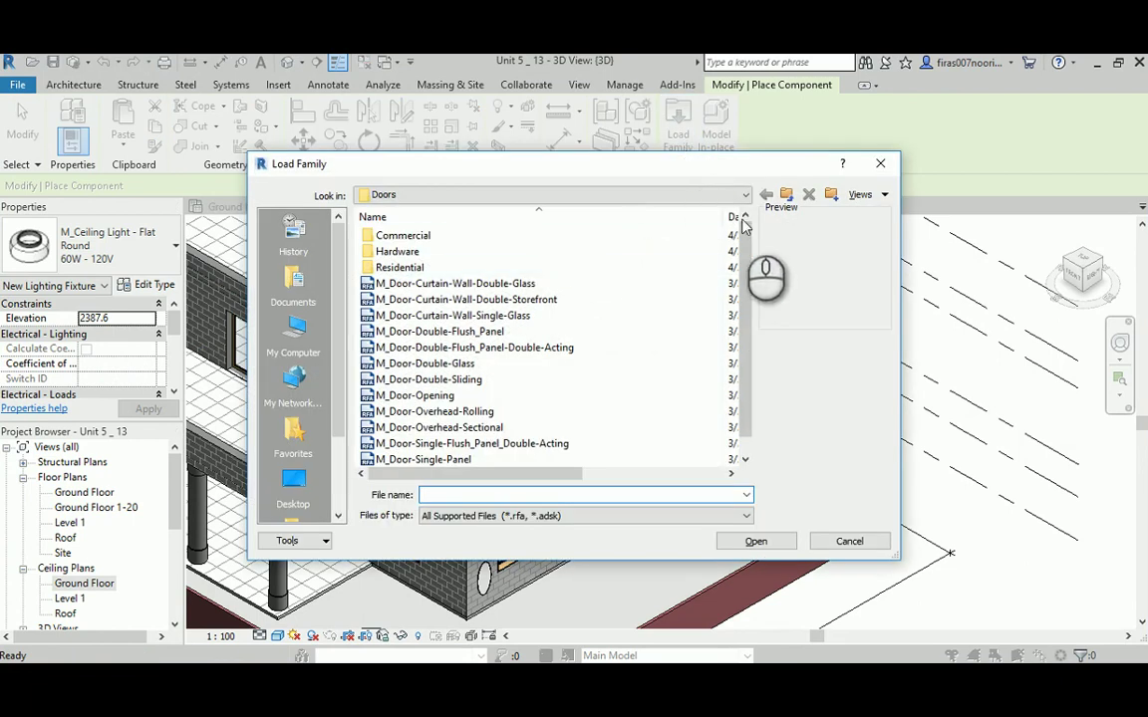
click(786, 194)
scroll(469, 438, down, 2)
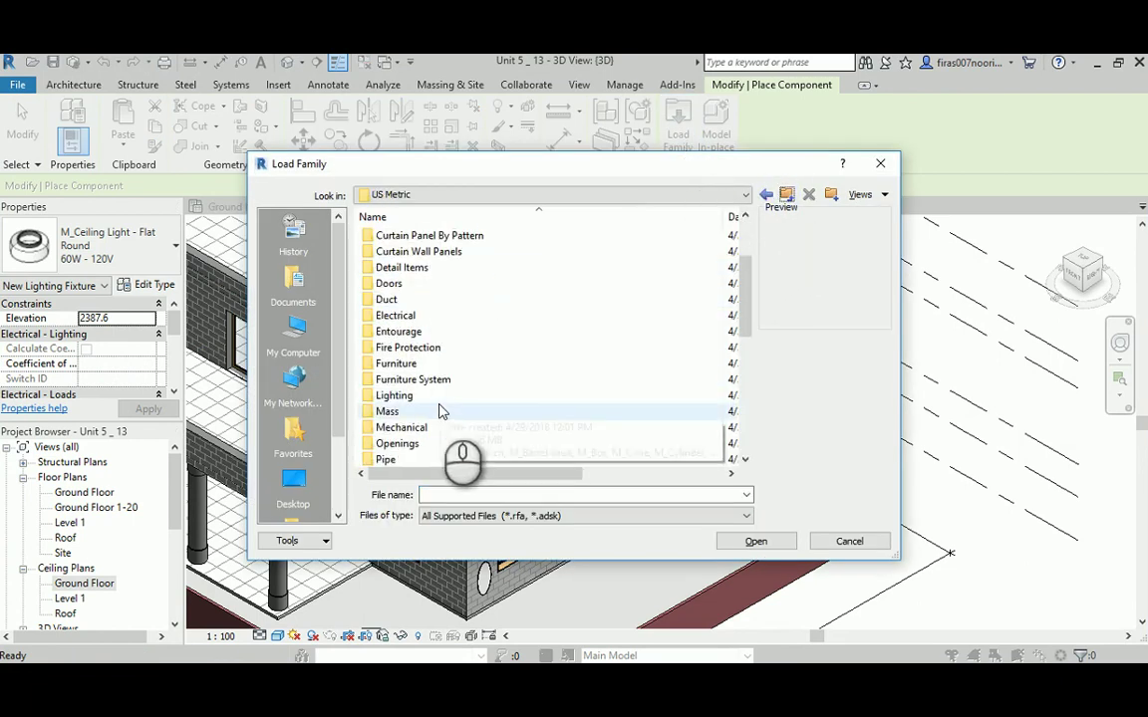
scroll(439, 410, down, 2)
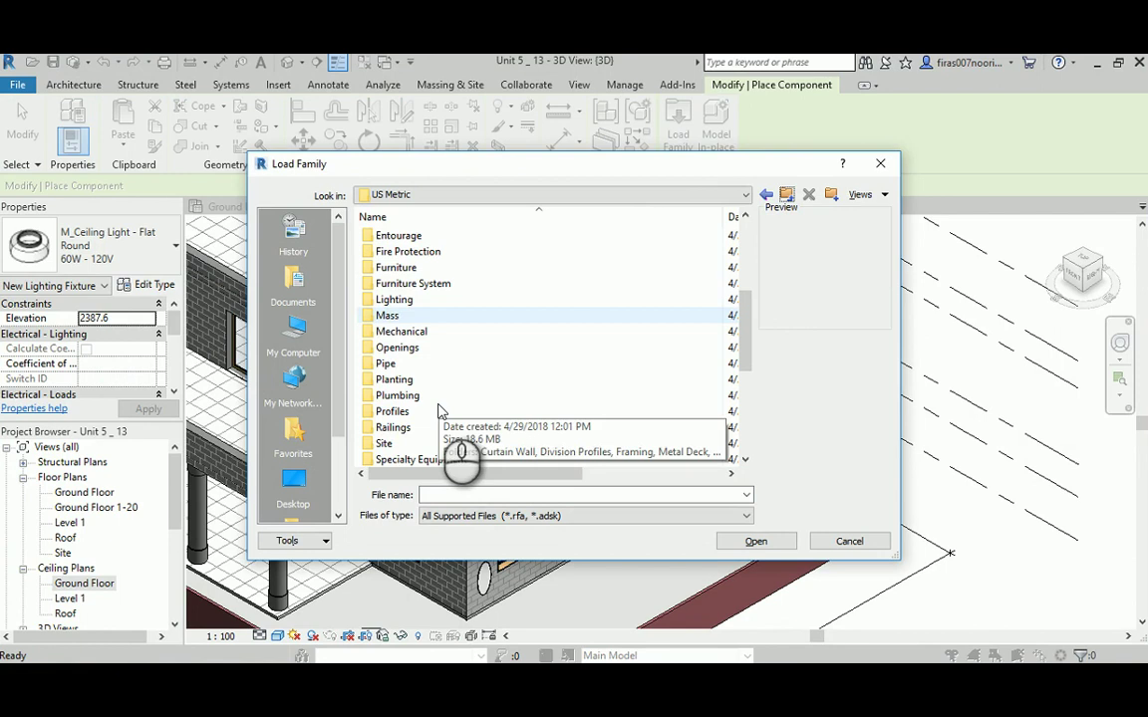
scroll(436, 411, down, 5)
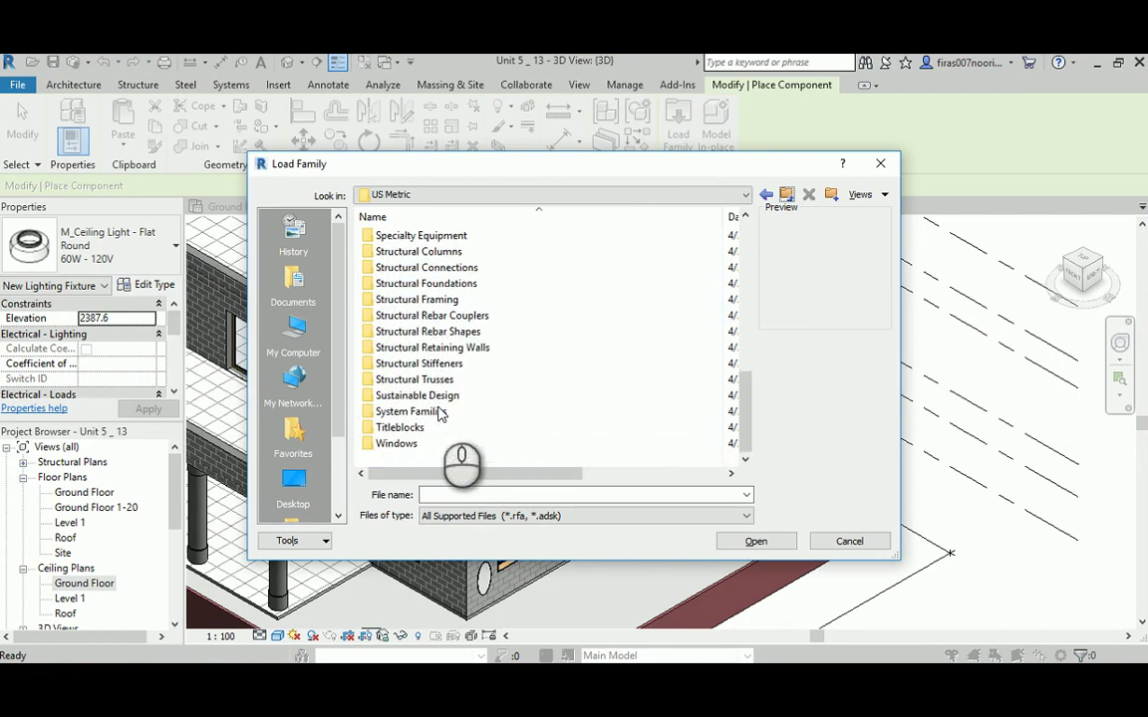
scroll(439, 413, up, 2)
scroll(439, 413, up, 1)
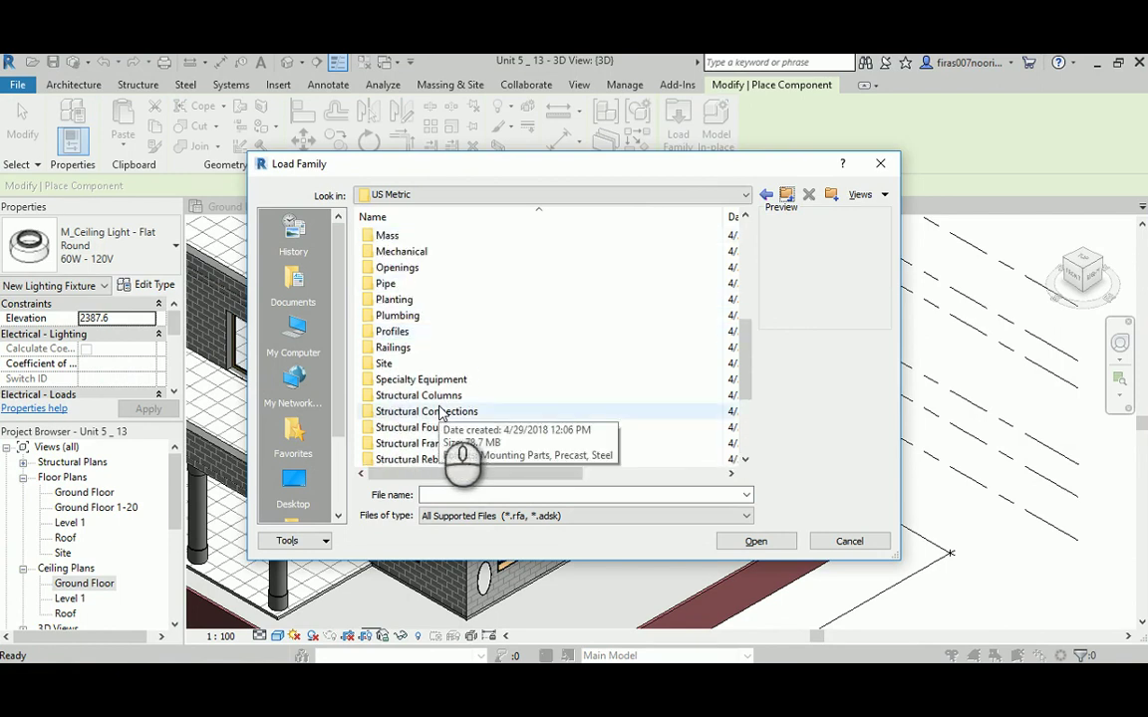
scroll(437, 426, up, 2)
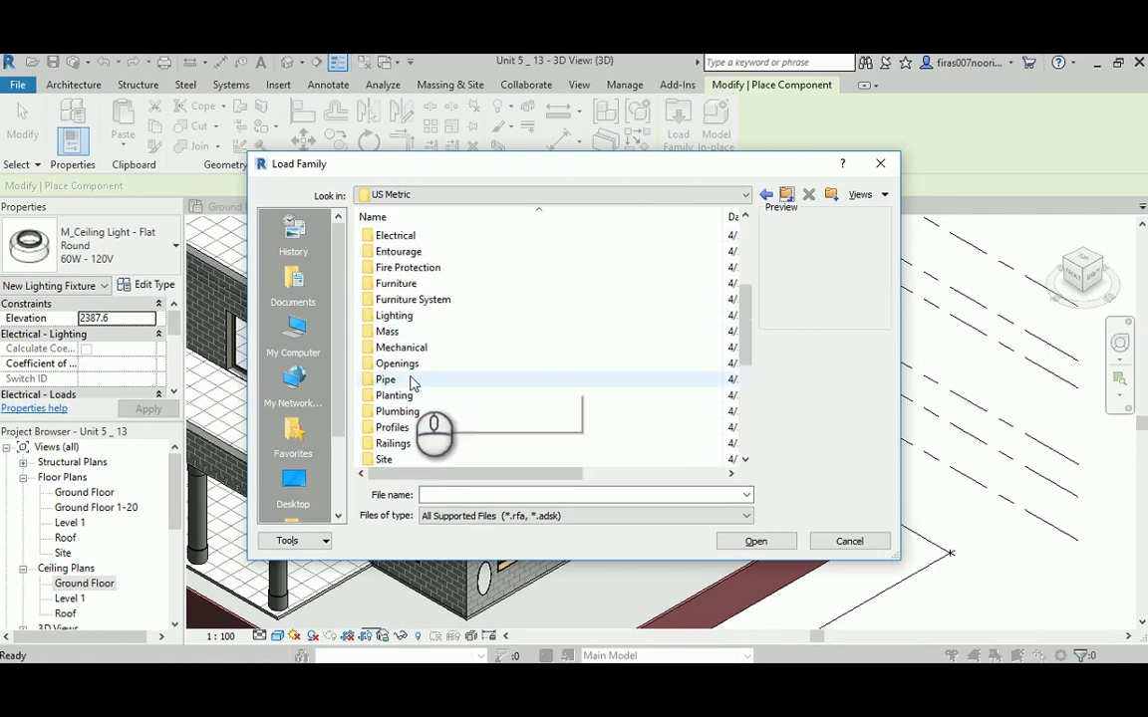
Step: Browse Furniture, previewing M_TV - Flat Screen and M_TV Stand, and peek into Tables
click(396, 284)
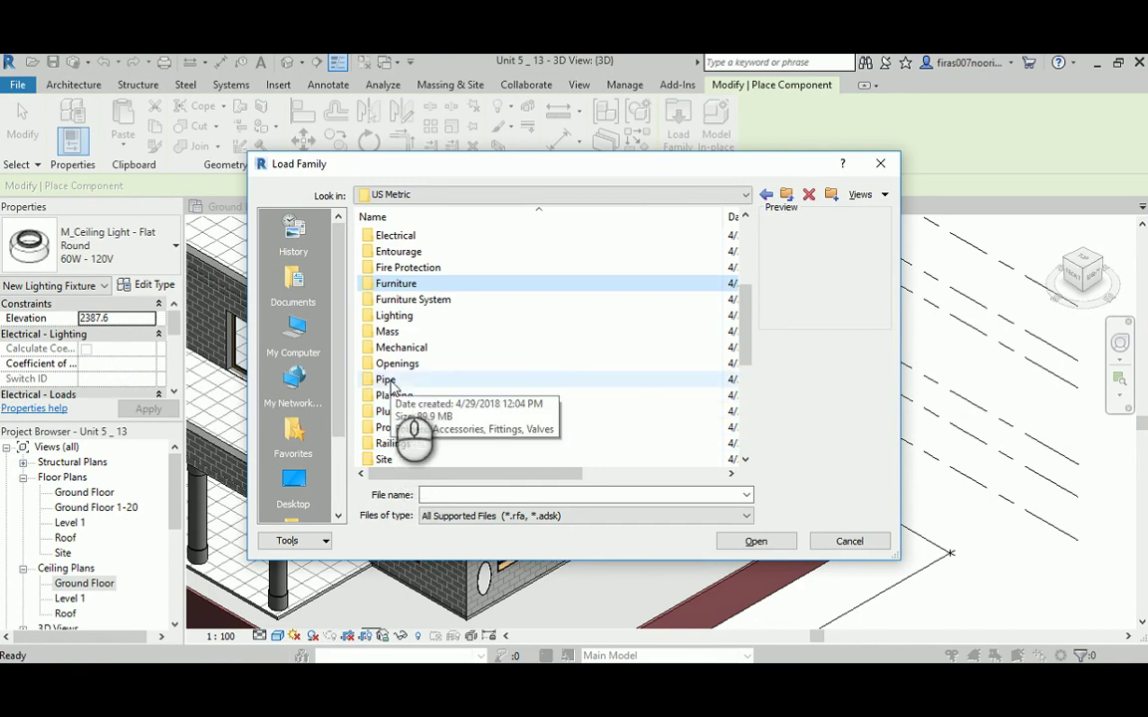
double_click(399, 286)
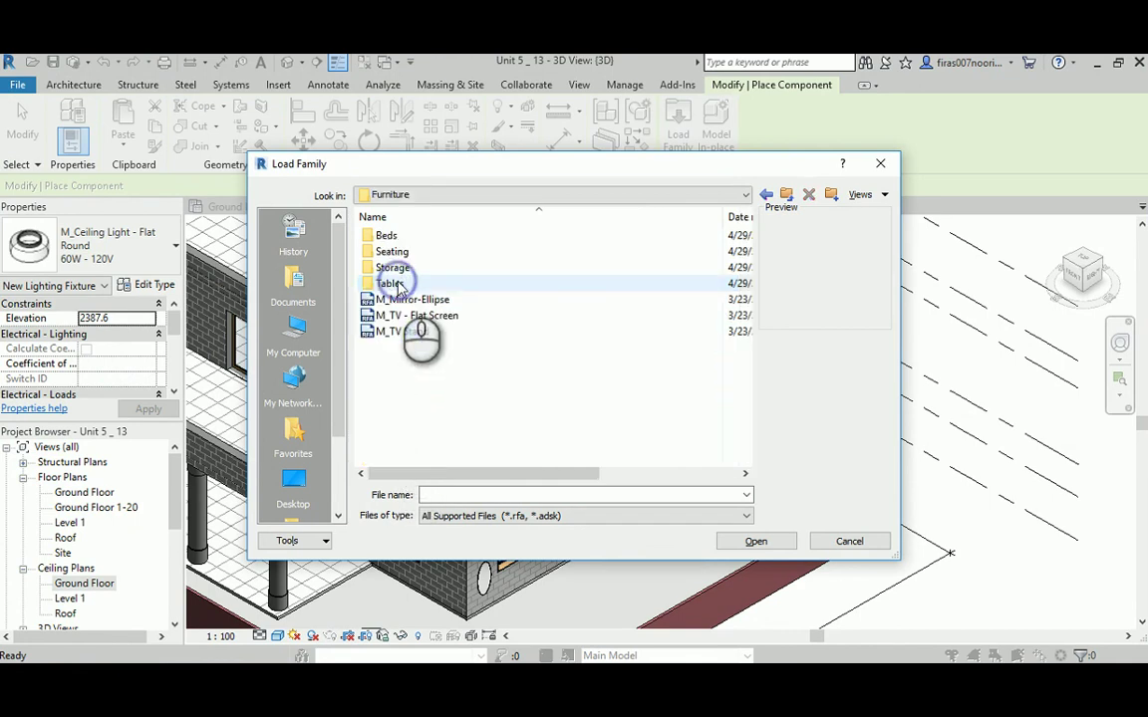
click(409, 315)
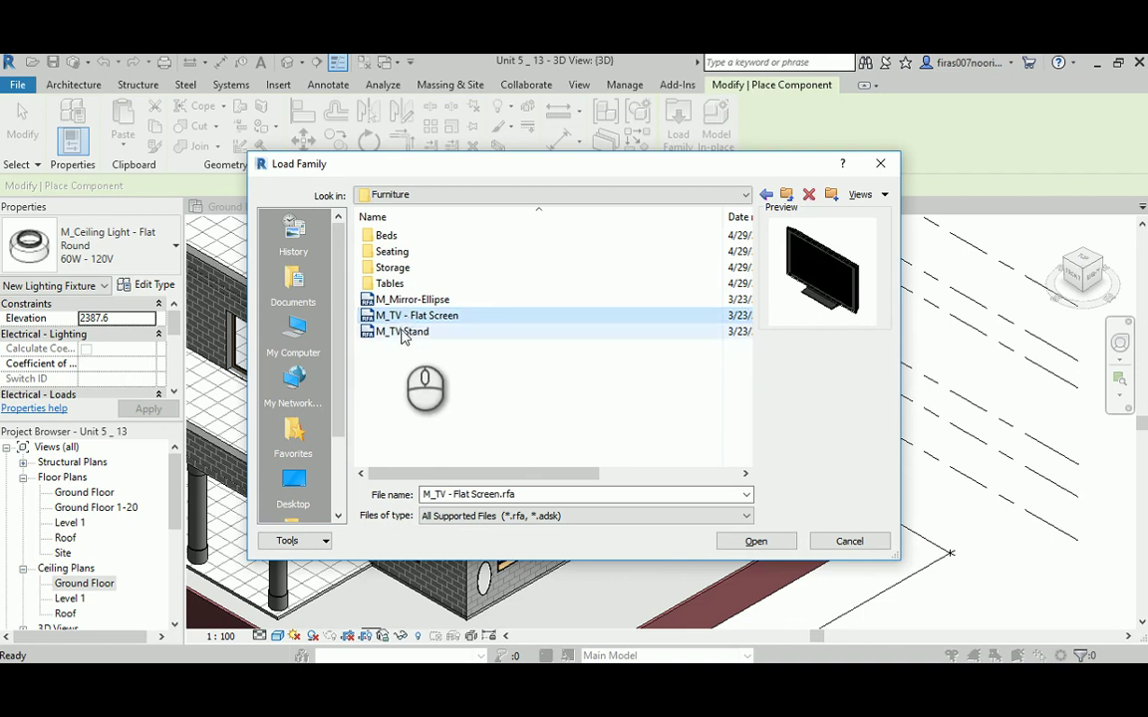
click(394, 331)
double_click(389, 283)
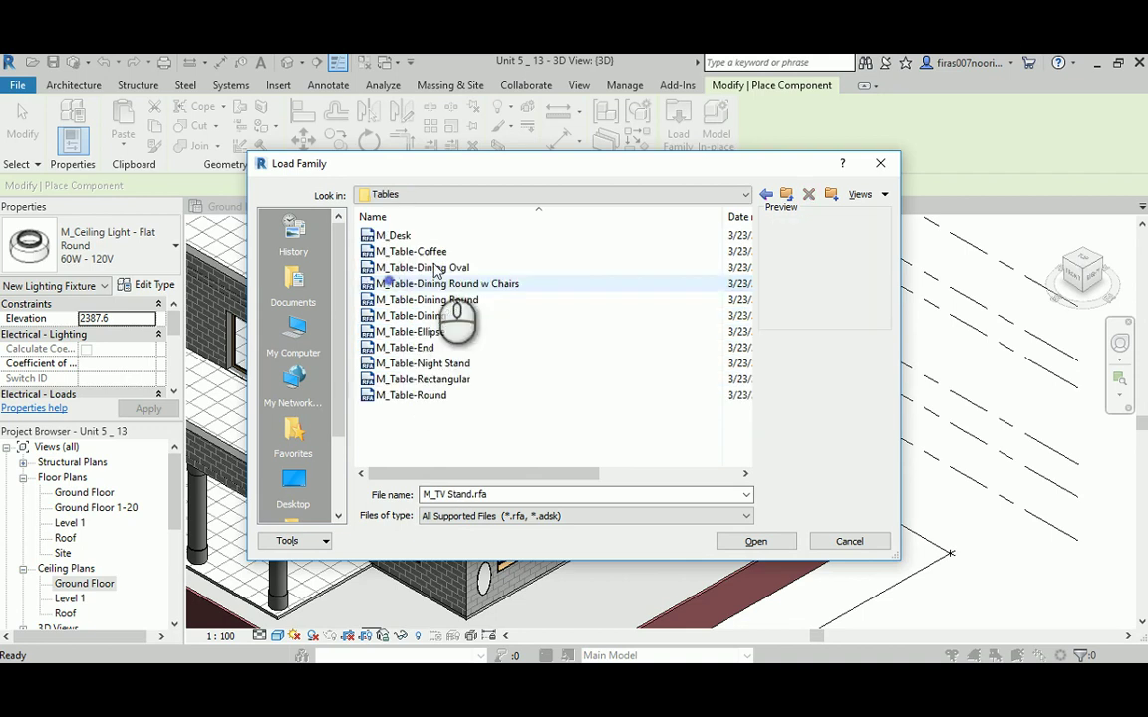
click(785, 194)
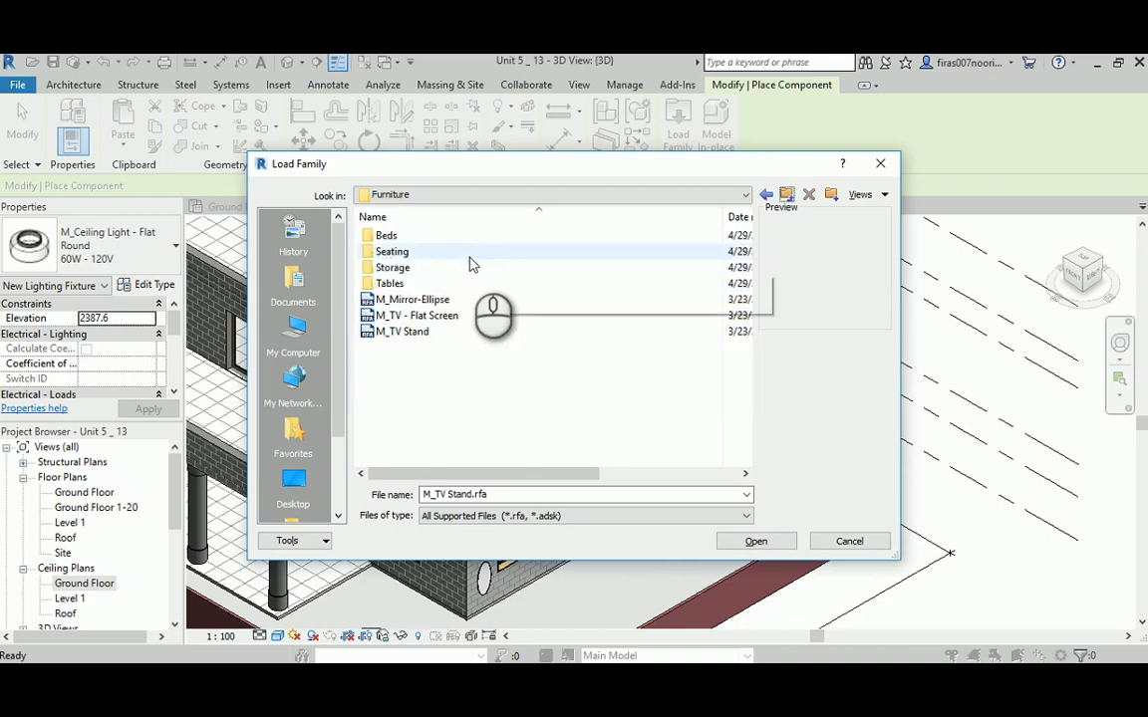
click(786, 195)
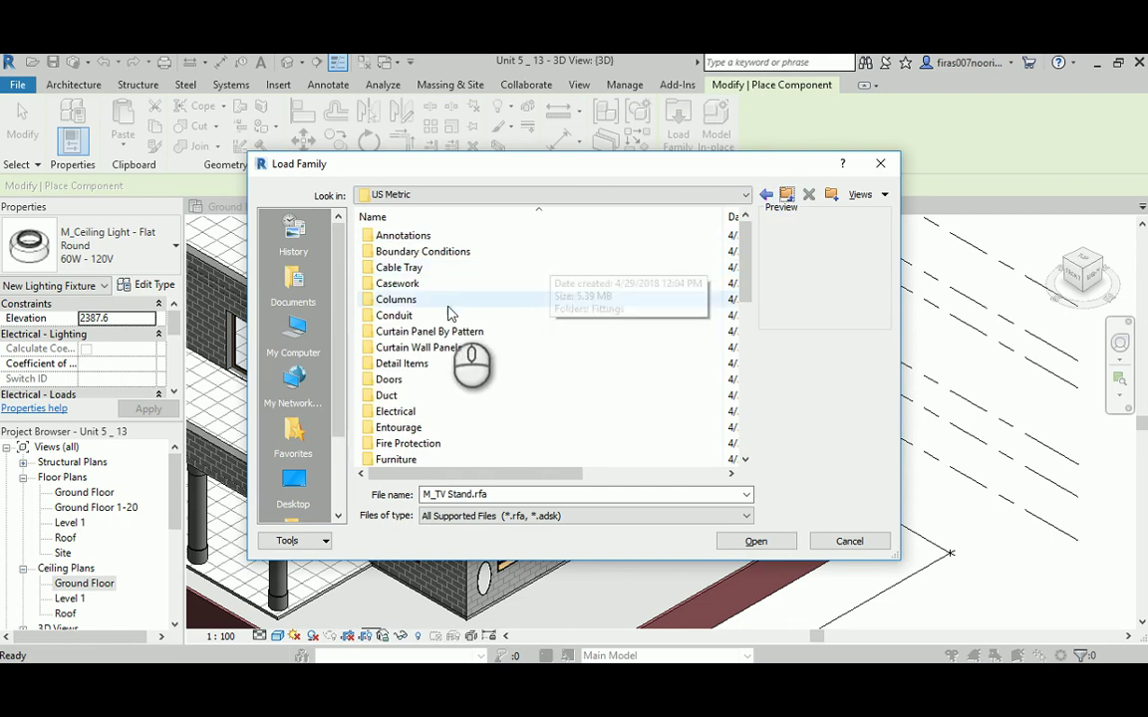
Step: Preview the Lighting > Architectural > External families: Bollard, Street Lights and Wall Pack
click(420, 412)
scroll(423, 411, down, 2)
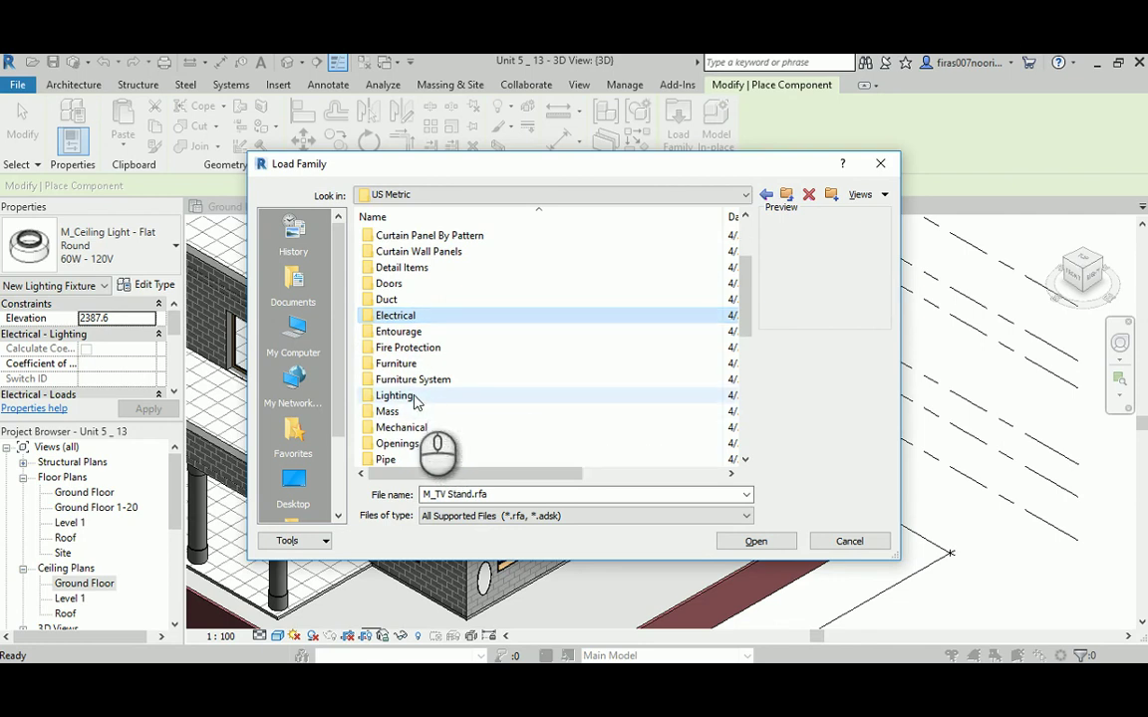
double_click(396, 395)
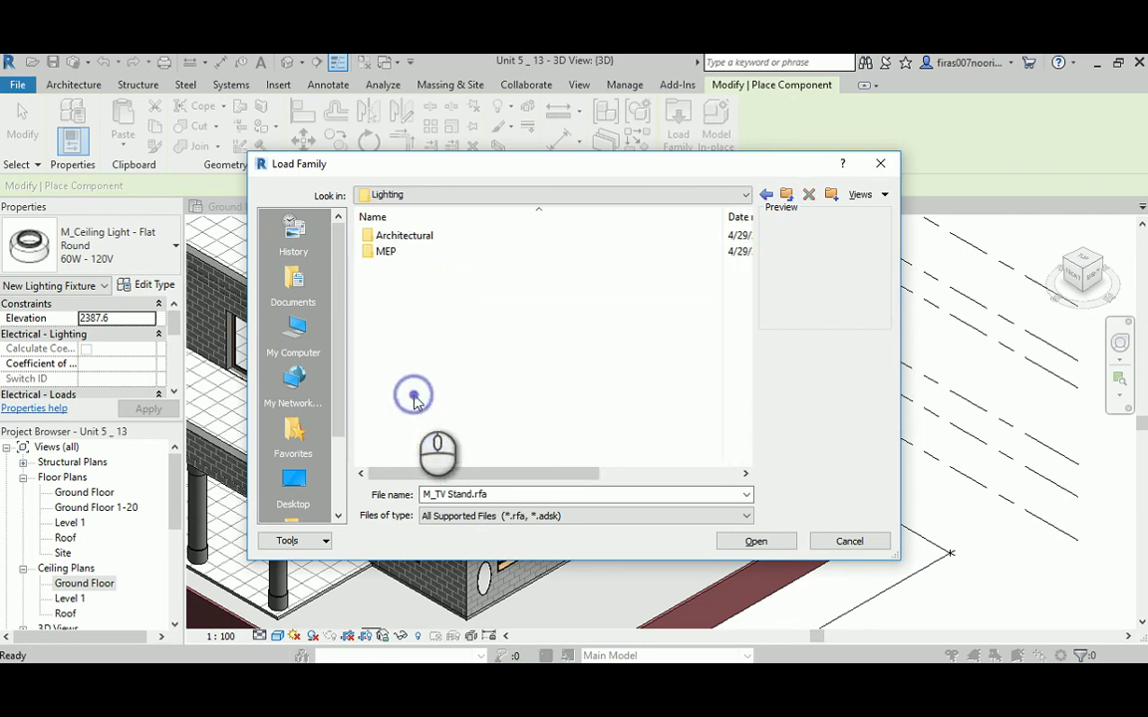
double_click(403, 237)
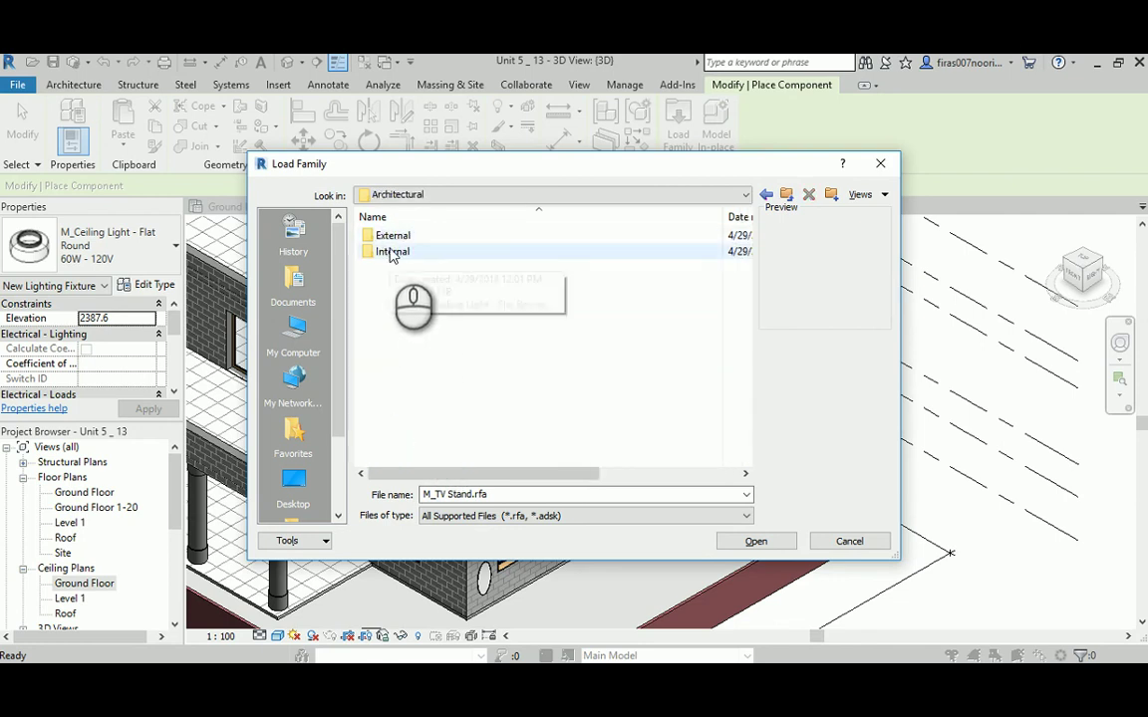
double_click(390, 237)
click(393, 237)
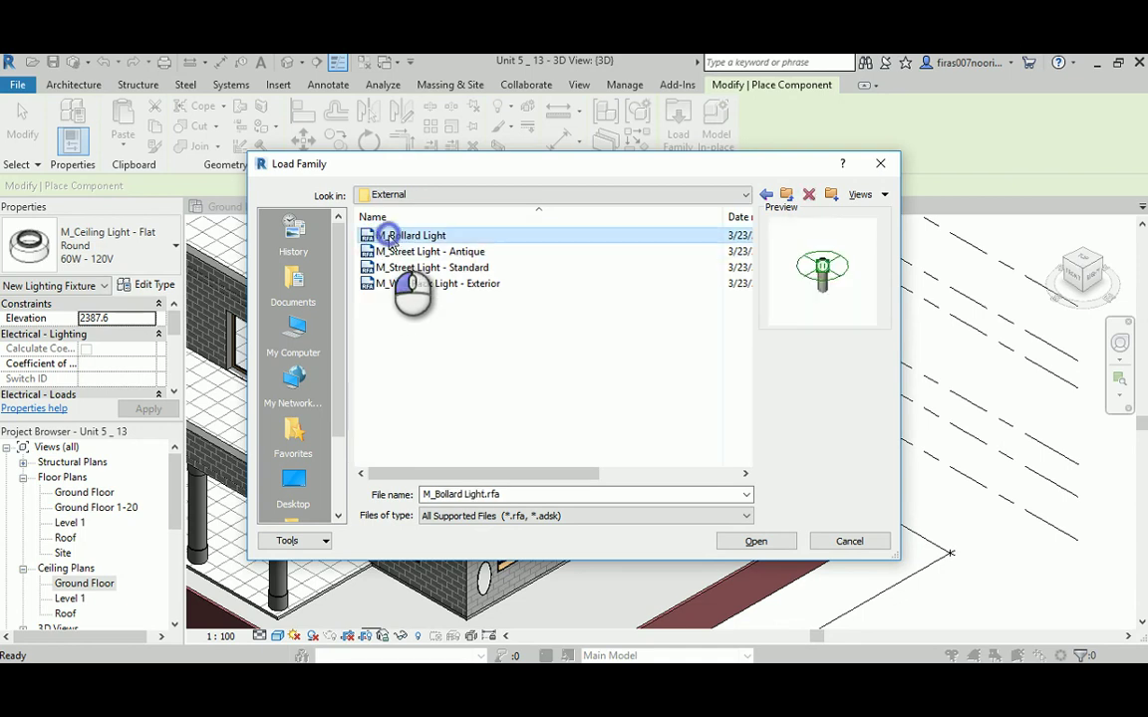
click(396, 252)
click(399, 268)
click(402, 284)
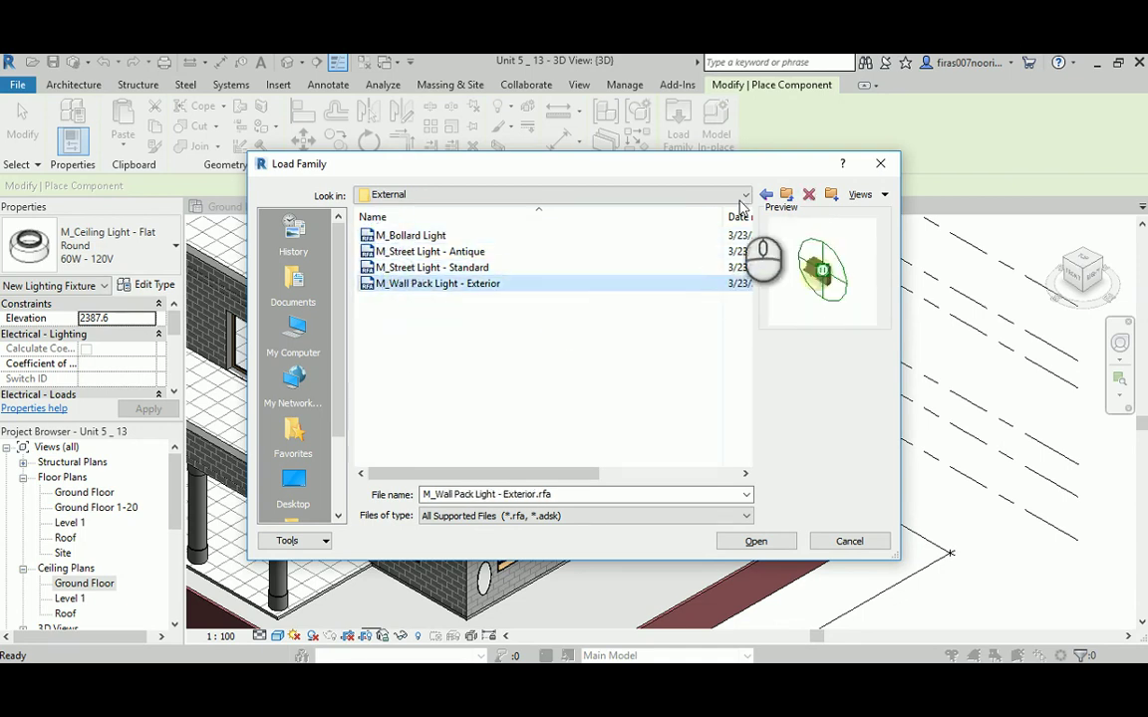
click(786, 195)
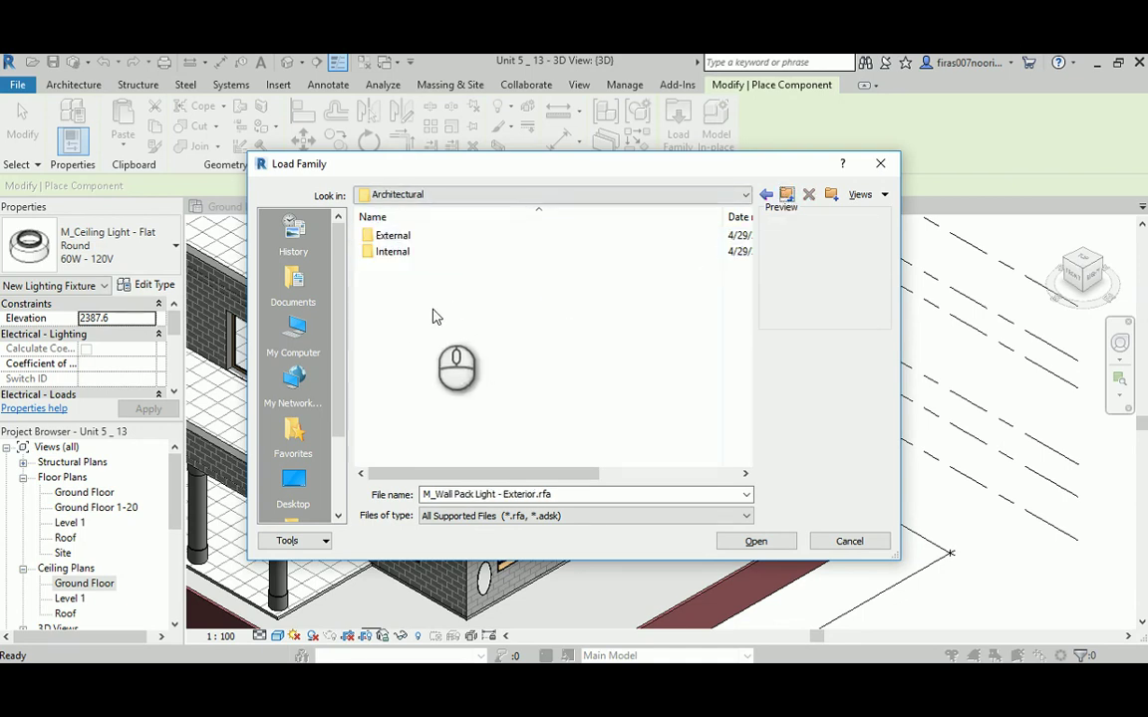
click(786, 194)
click(786, 194)
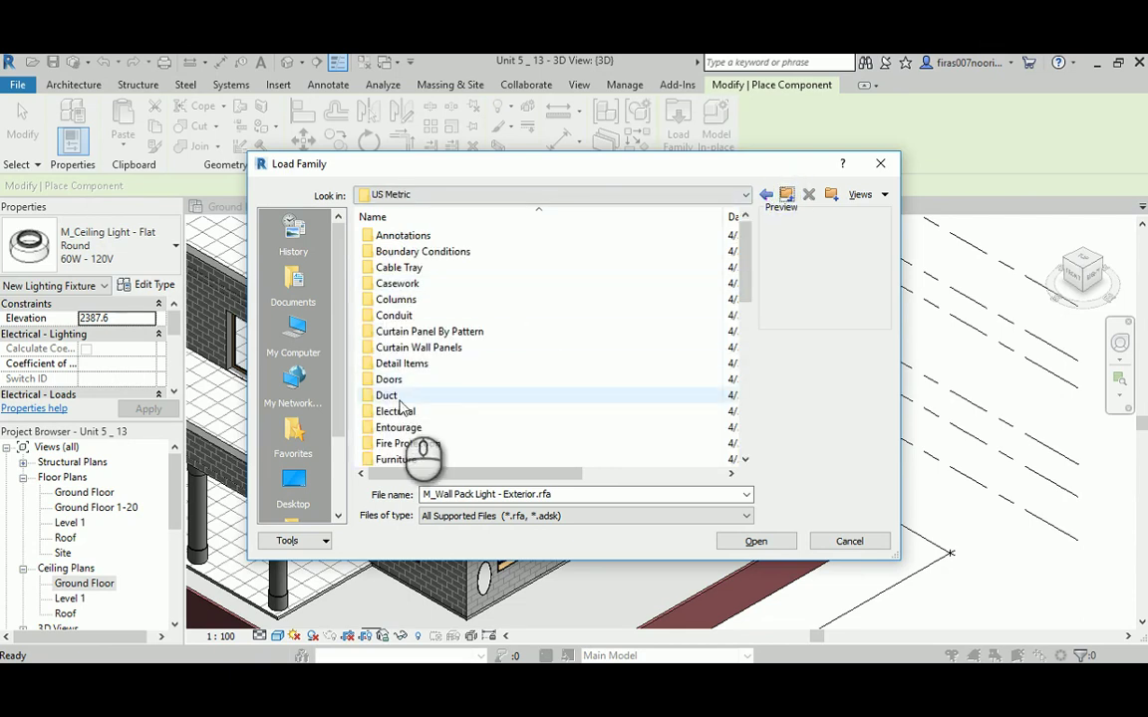
Step: Look into Mechanical > Architectural > Air-Side Components and return to US Metric
scroll(402, 398, down, 3)
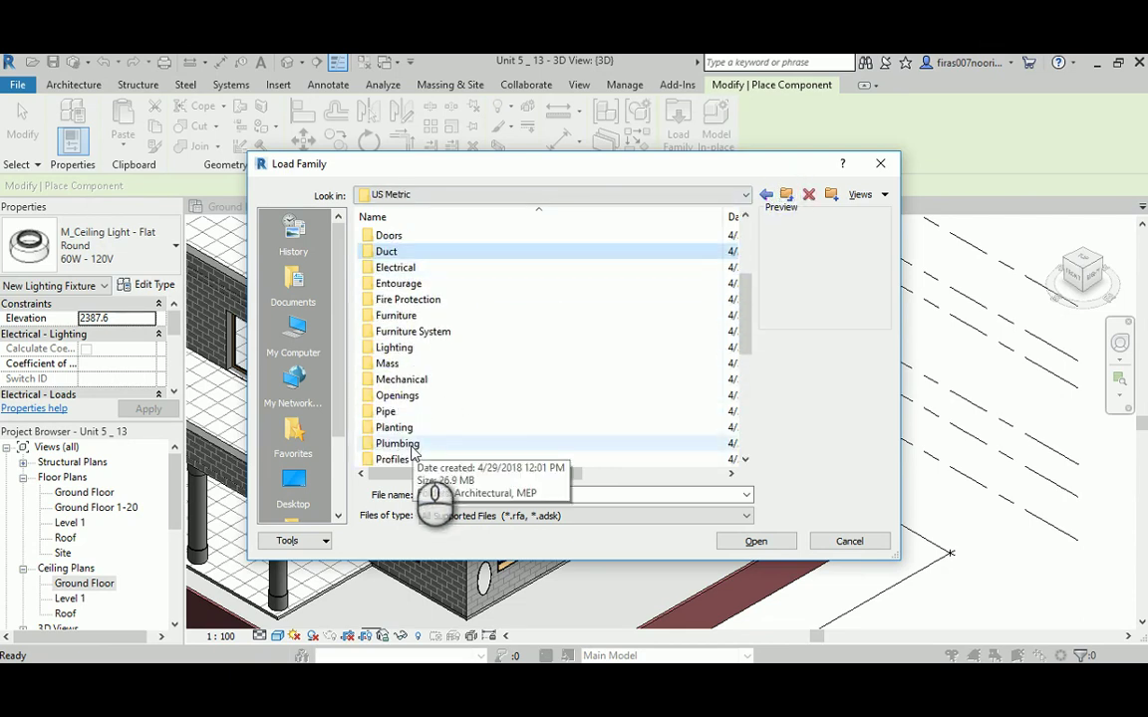
double_click(401, 379)
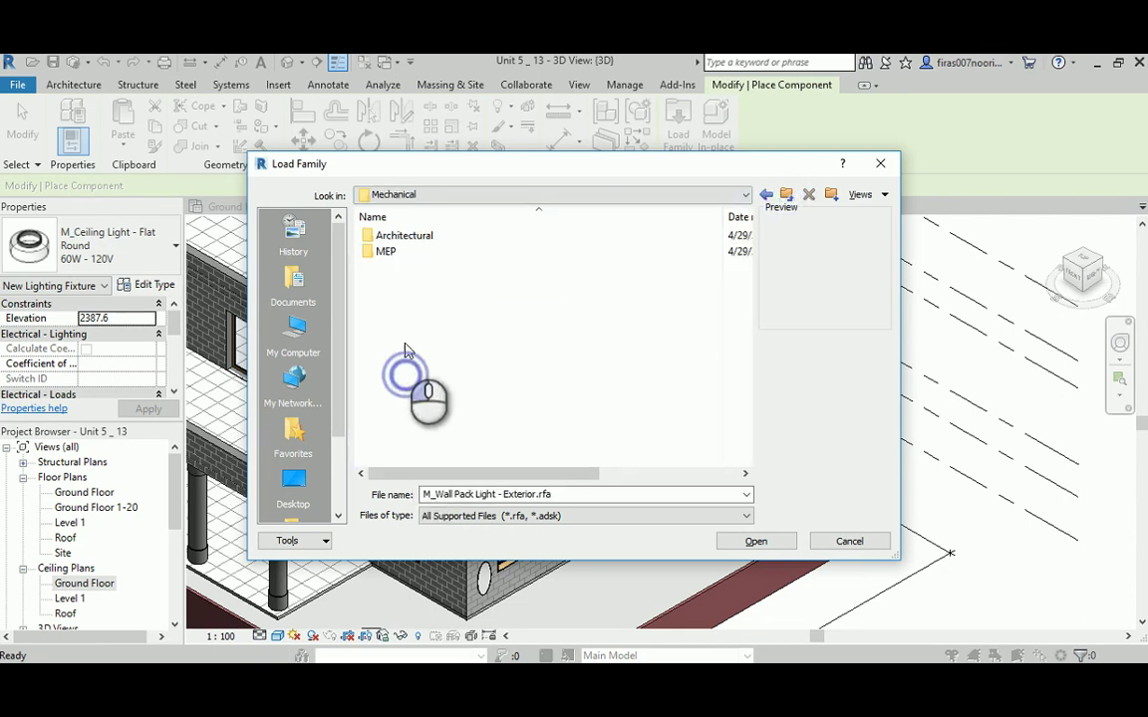
double_click(404, 235)
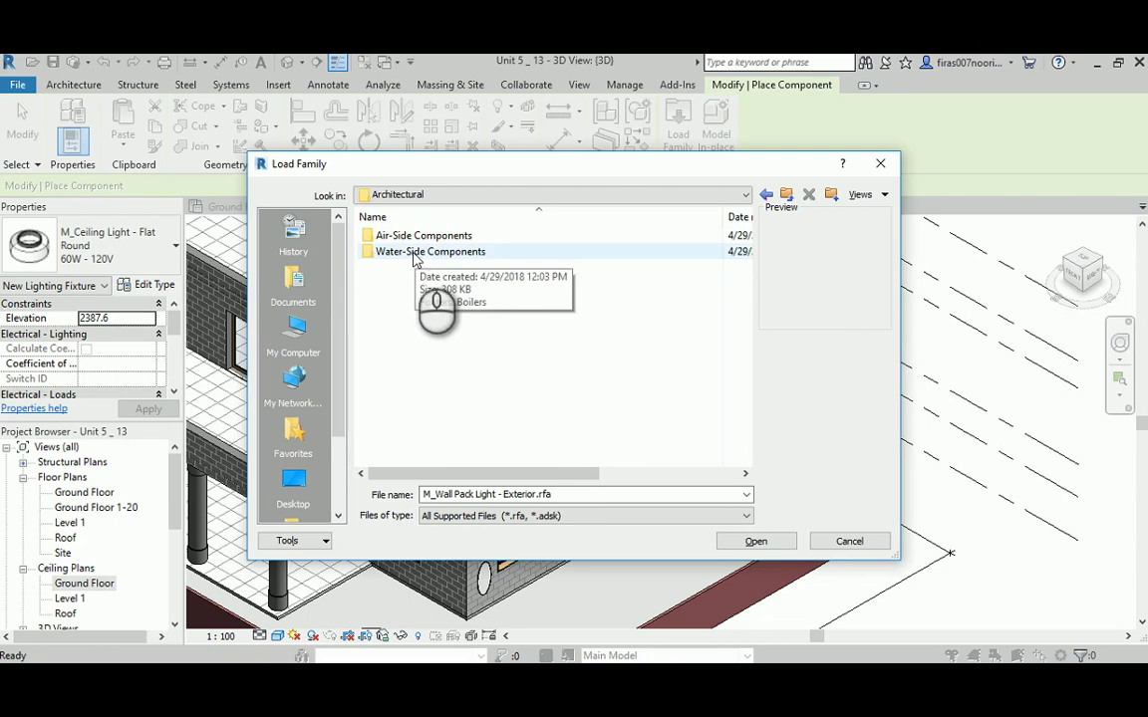
double_click(411, 236)
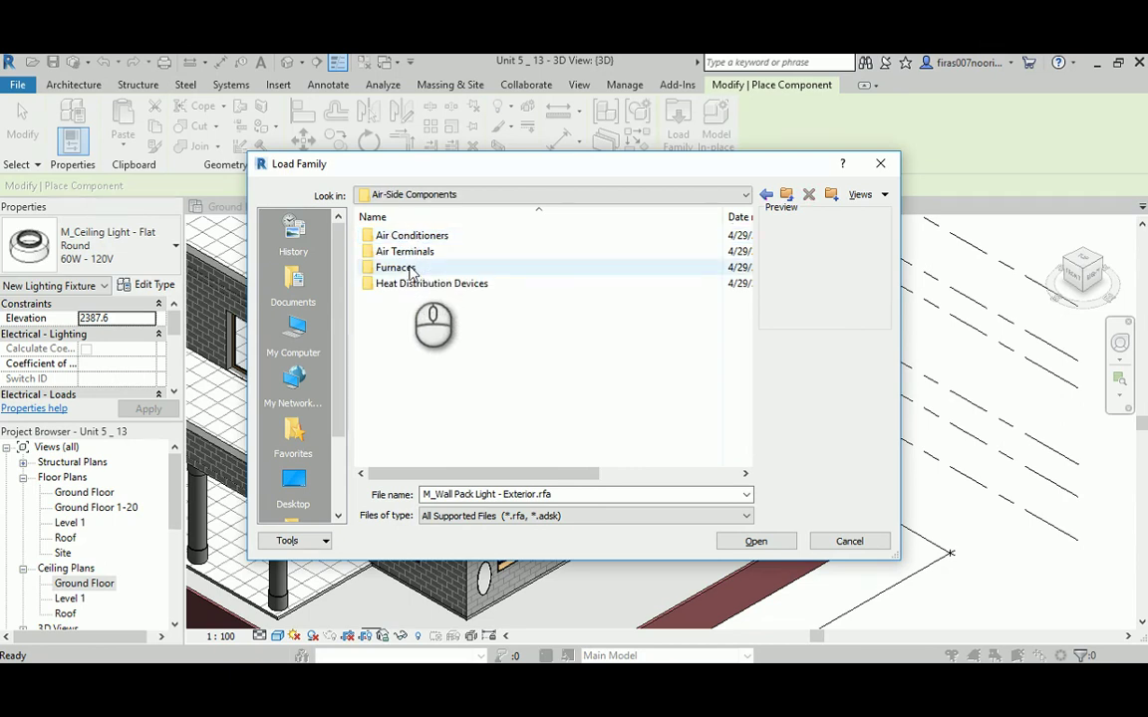
click(786, 194)
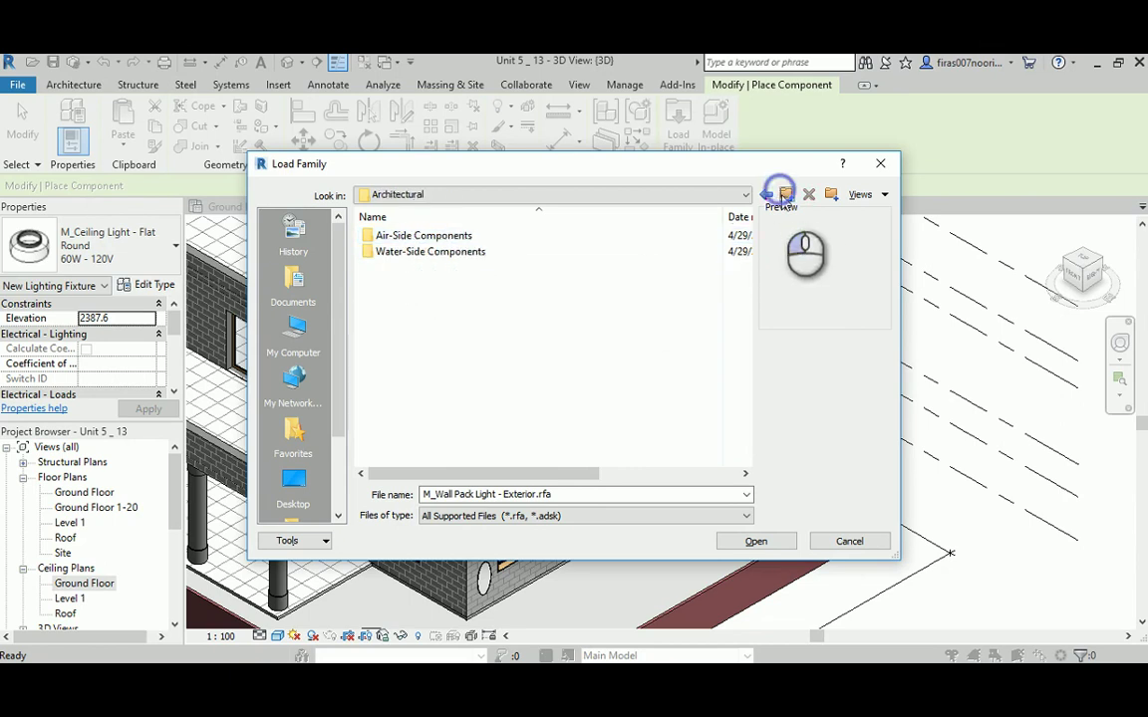
click(785, 194)
click(786, 194)
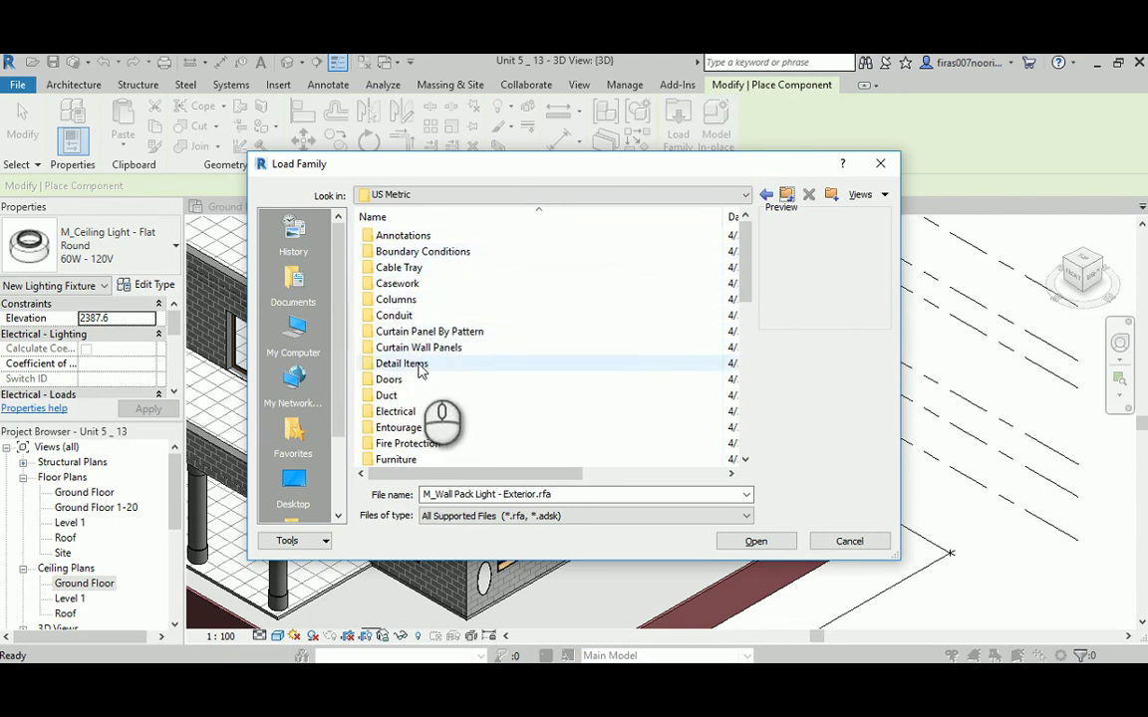
Step: Reopen Lighting > Architectural > External and preview M_Street Light - Standard
click(443, 443)
scroll(455, 417, down, 1)
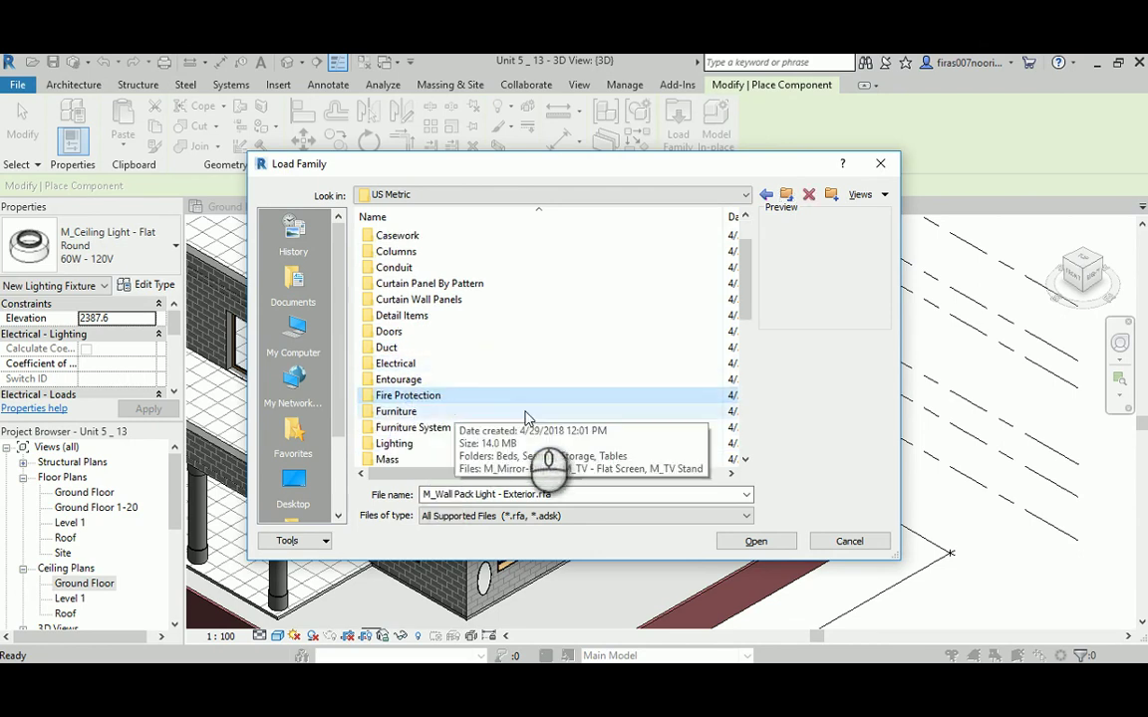
scroll(528, 416, down, 1)
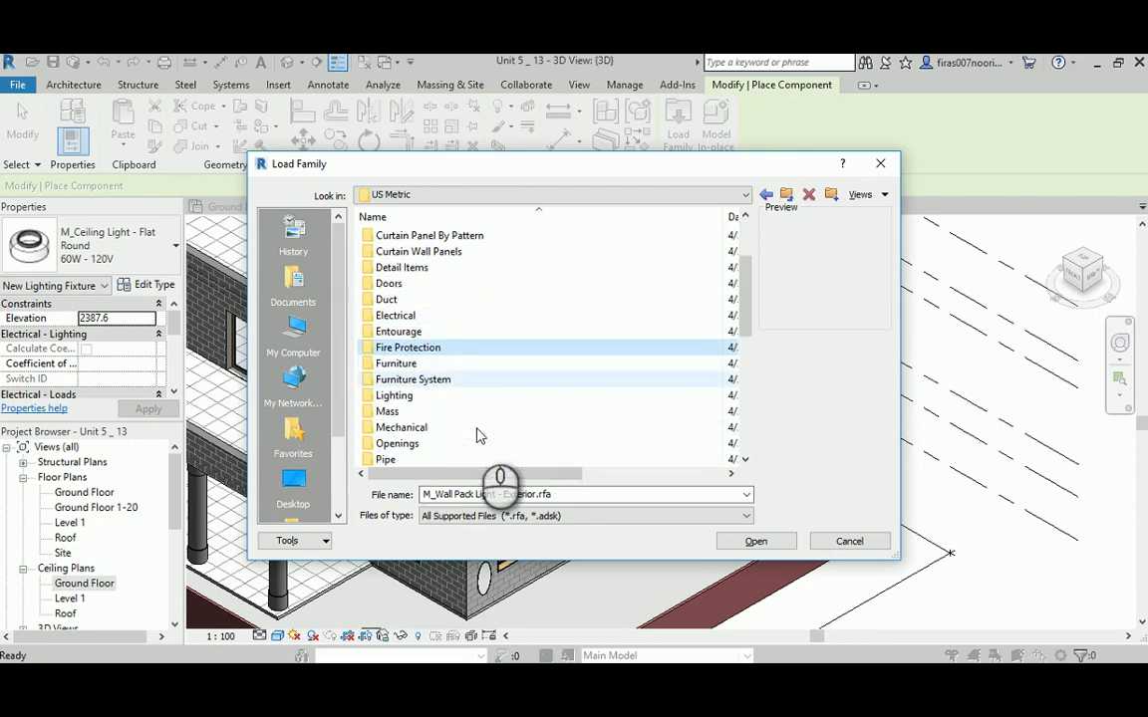
click(406, 396)
double_click(406, 396)
double_click(396, 236)
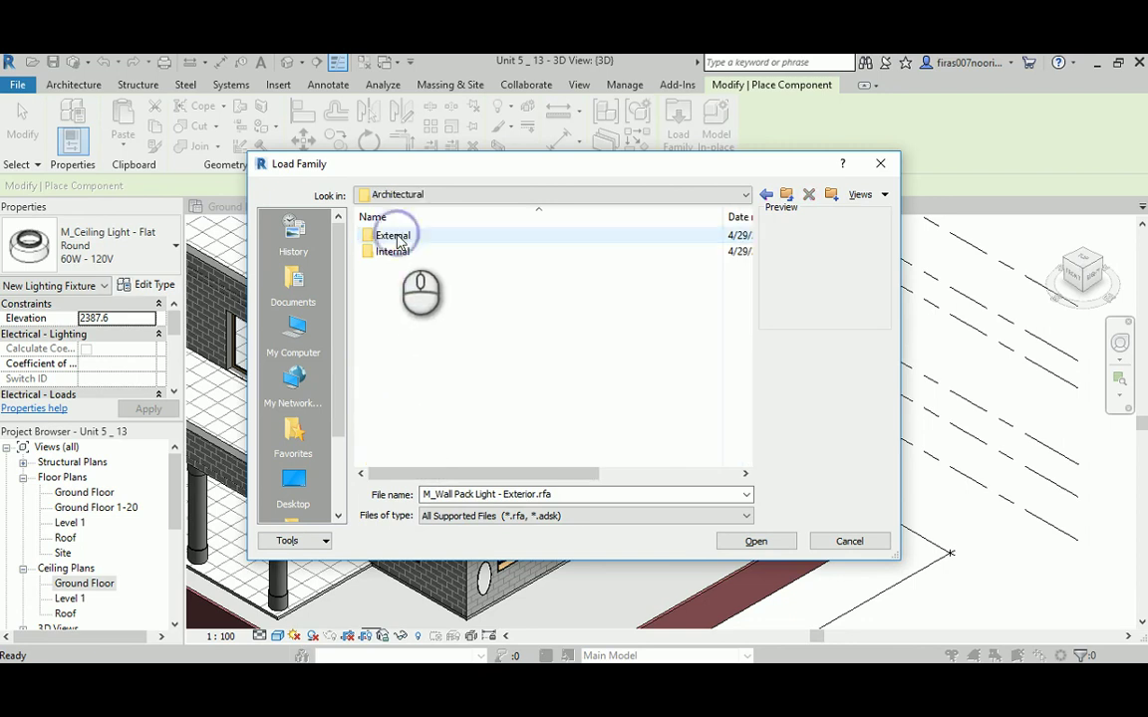
double_click(387, 239)
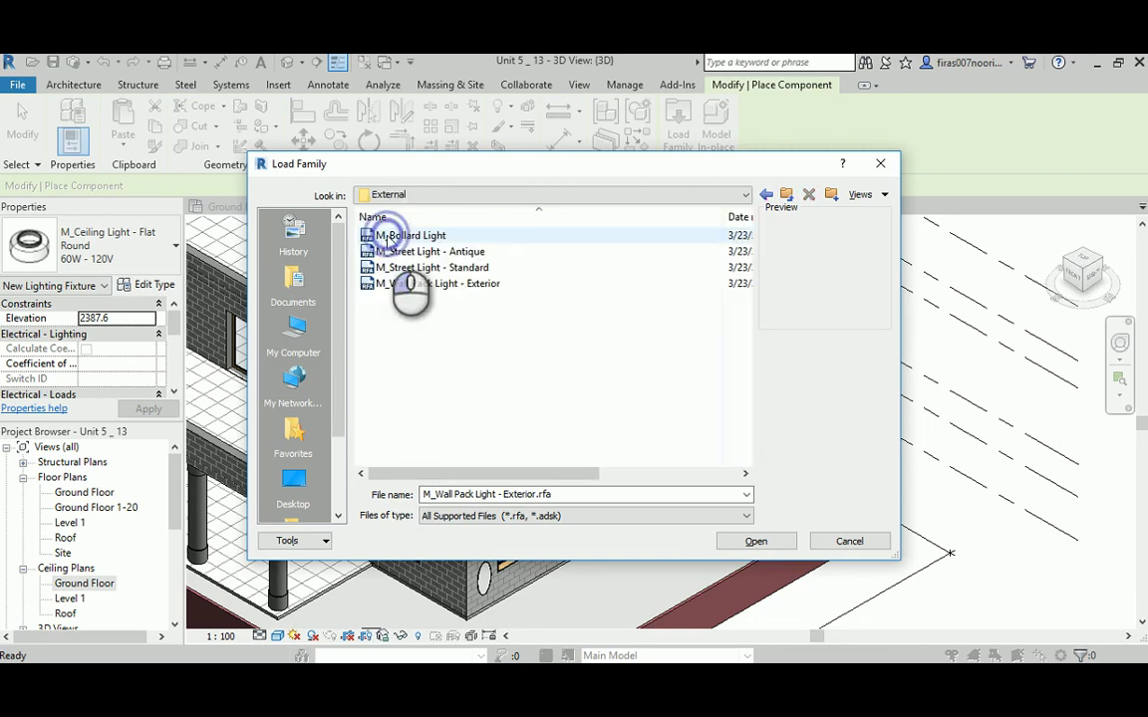
click(388, 239)
click(396, 253)
click(406, 267)
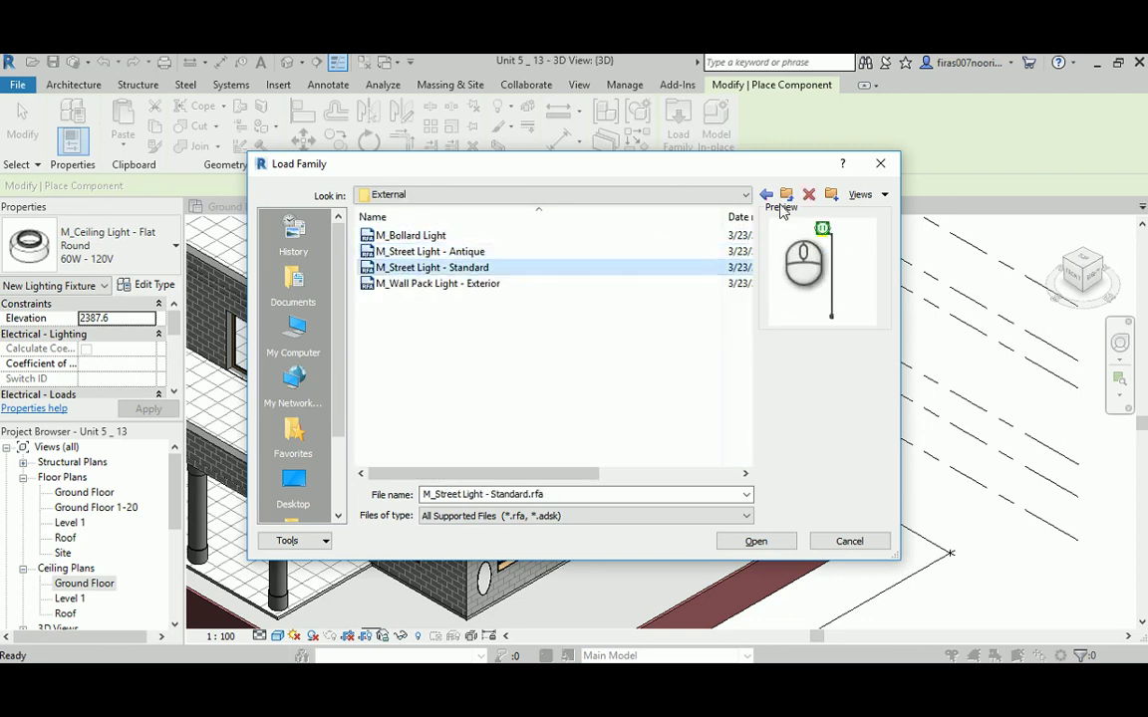
click(786, 194)
Step: Open Internal lighting and preview from M_Ceiling Light - Flat Round to the pendant lights
double_click(399, 252)
click(428, 237)
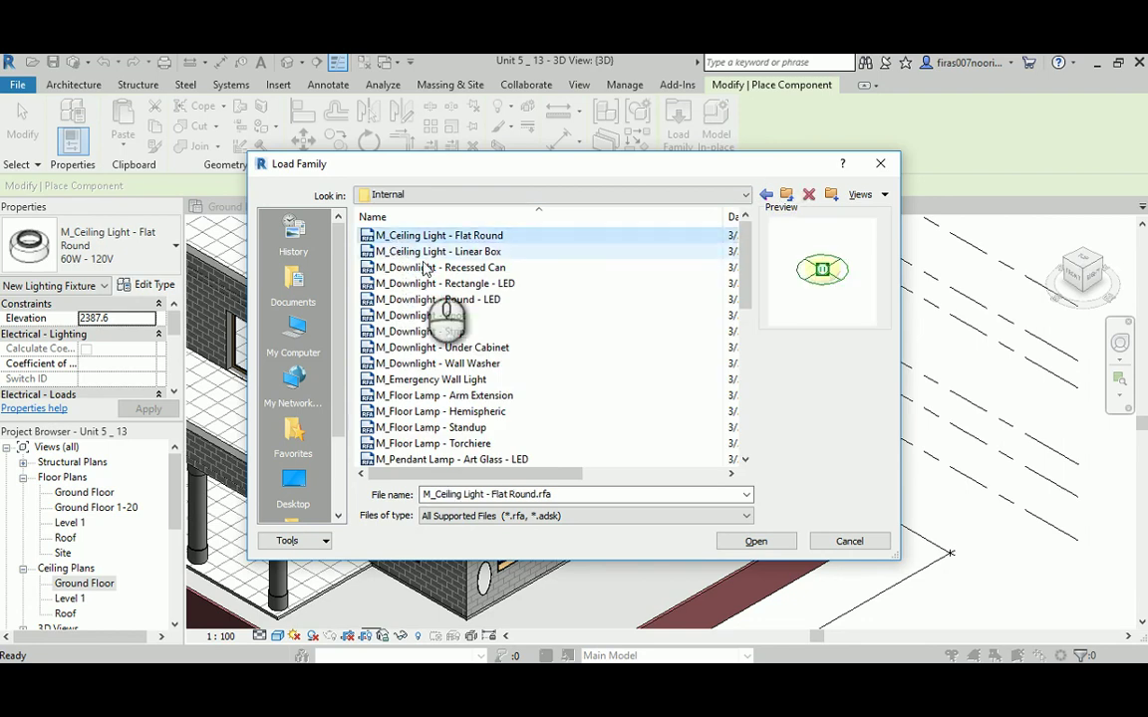
key(Down)
key(Down)
key(Down)
key(Down)
key(Down)
key(Down)
key(Down)
key(Down)
key(Down)
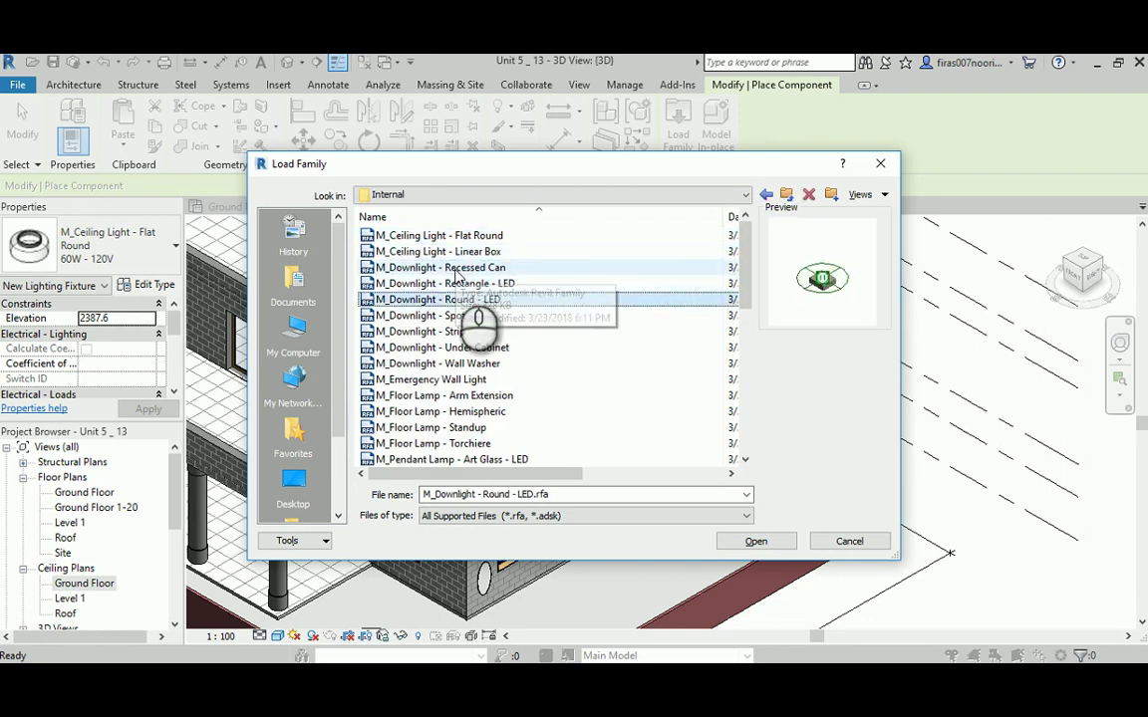
key(Down)
key(Down)
key(Down)
key(Down)
key(Down)
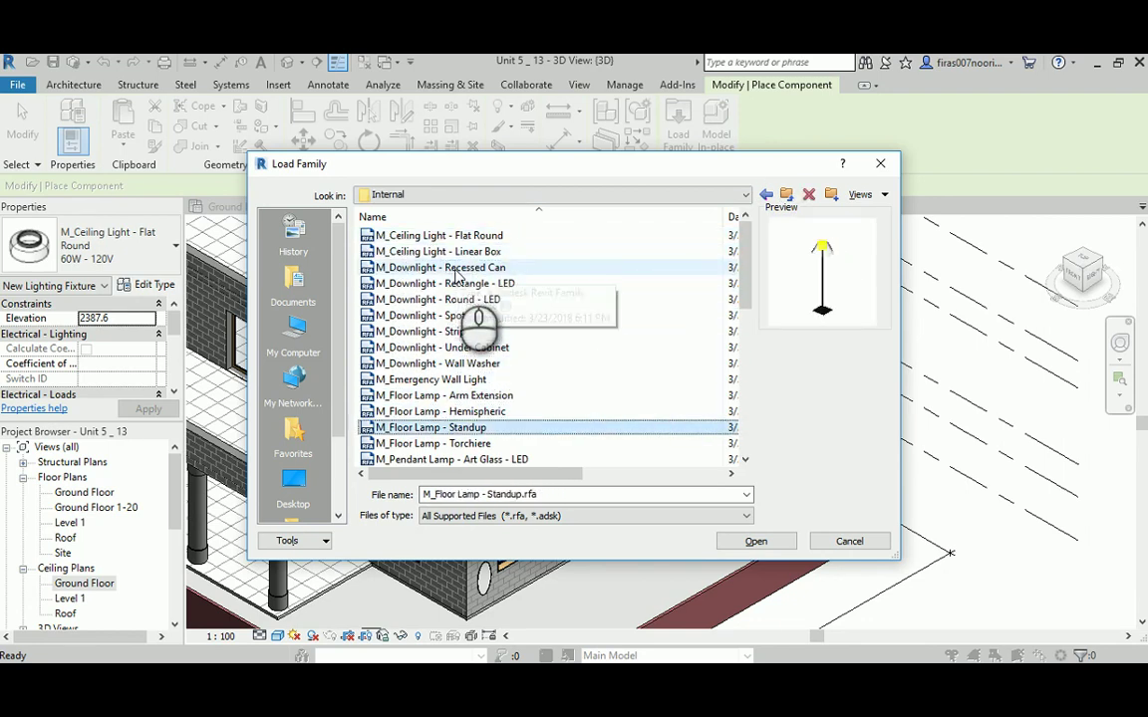
key(Down)
key(Down)
key(Down)
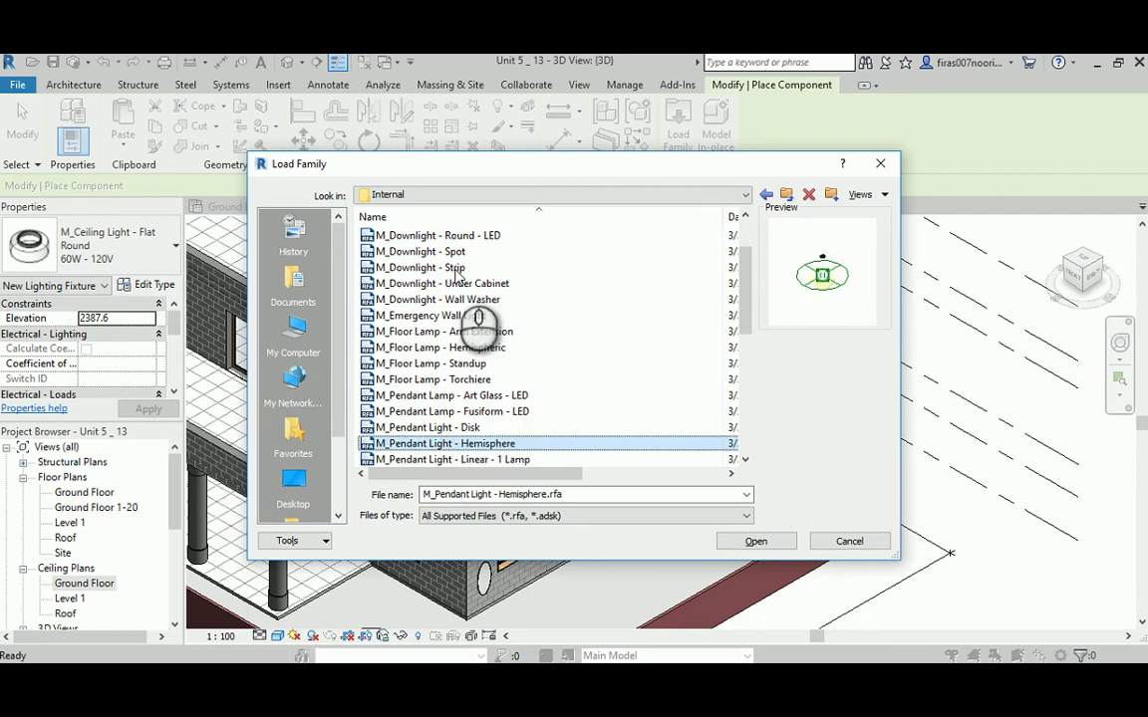
scroll(456, 394, down, 1)
Step: Preview sconces, table lamps, troffers and Wall Lamp - Bracket, then return to Lighting
key(Down)
key(Down)
key(Down)
key(Down)
key(Down)
key(Down)
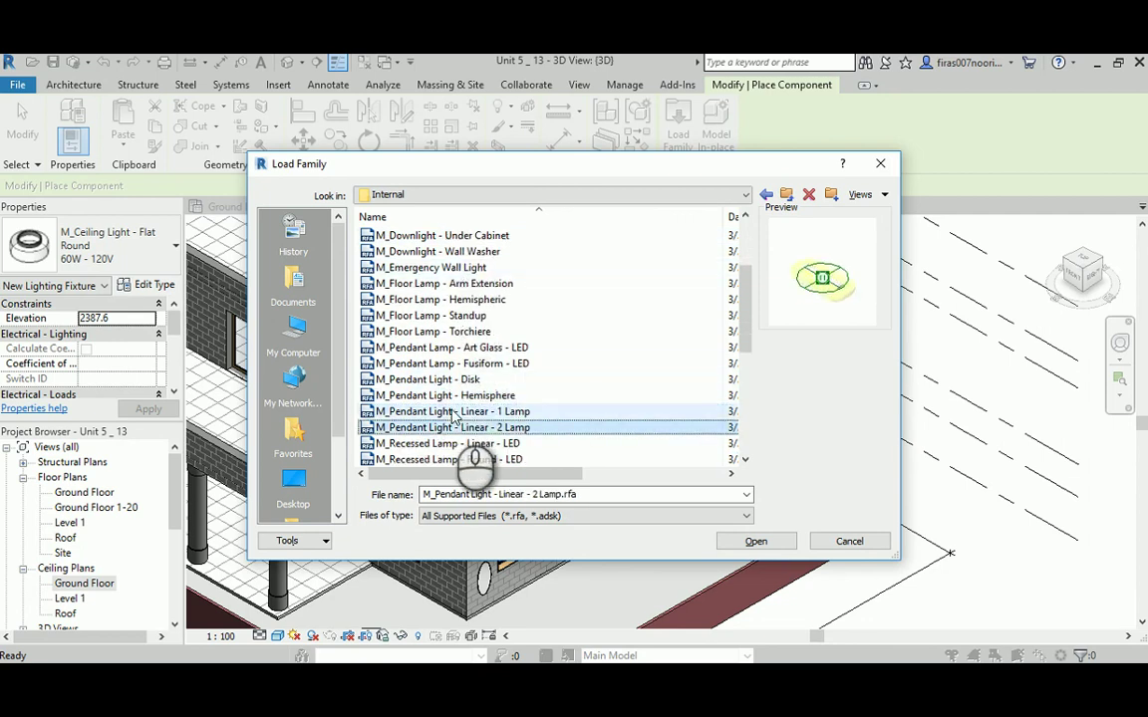
key(Down)
key(Down)
key(Down)
key(Down)
key(Down)
key(Down)
key(Down)
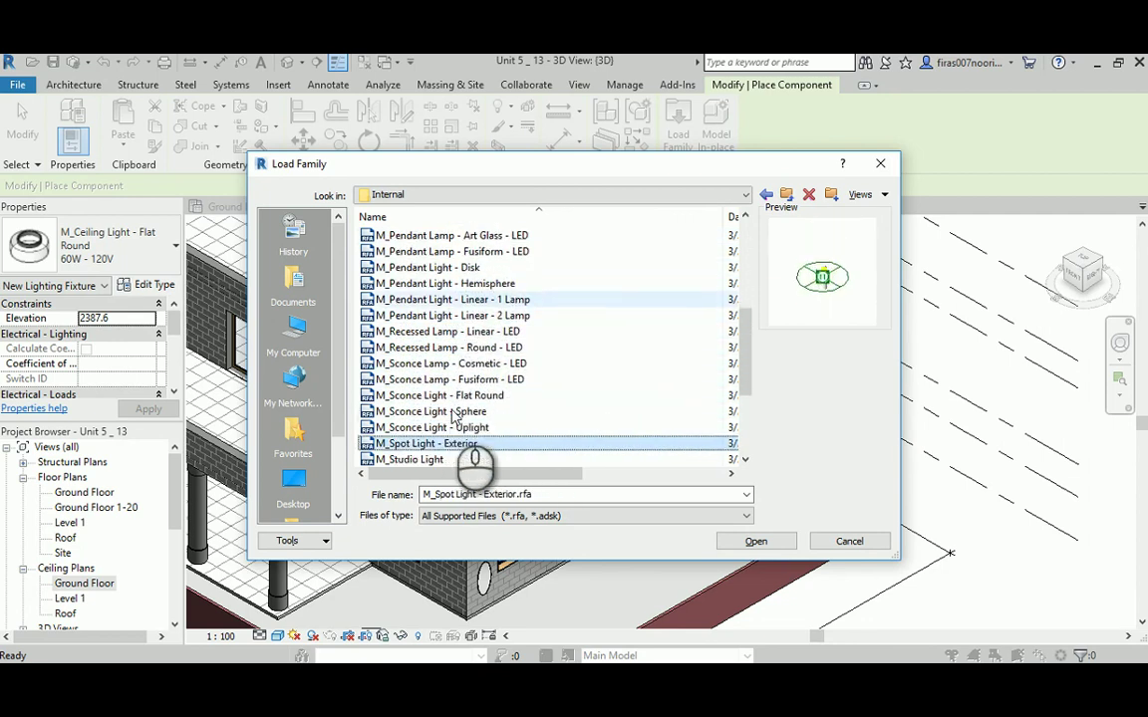
key(Down)
key(Down)
key(Down)
key(Down)
key(Down)
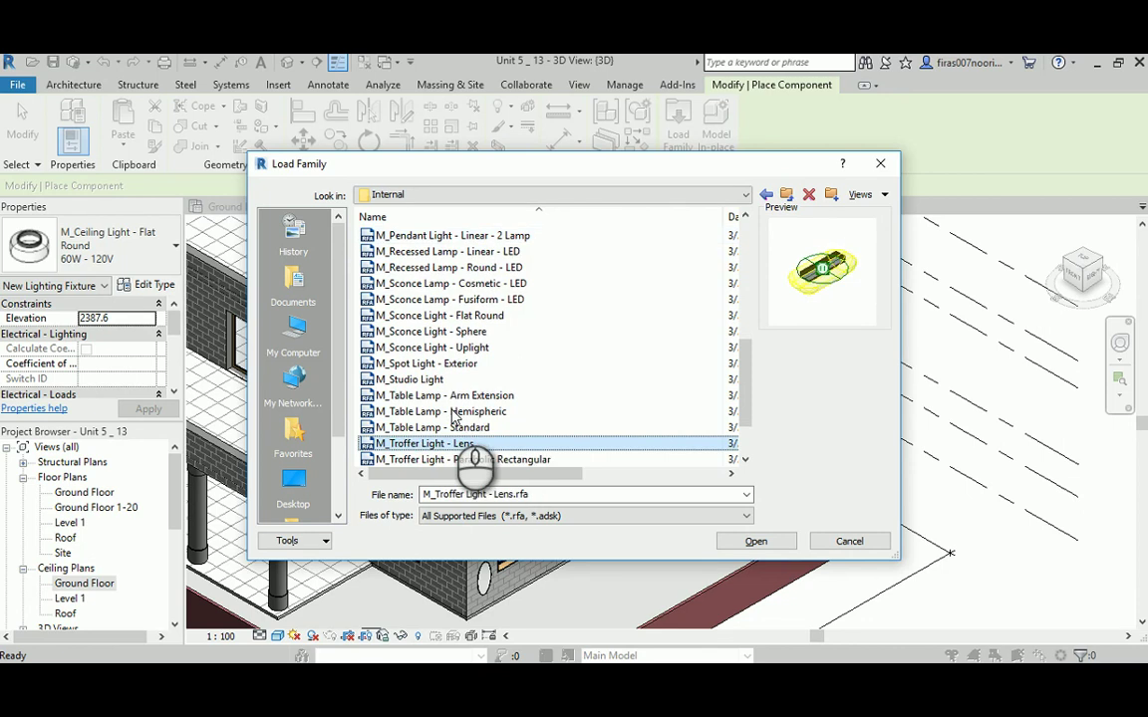
key(Up)
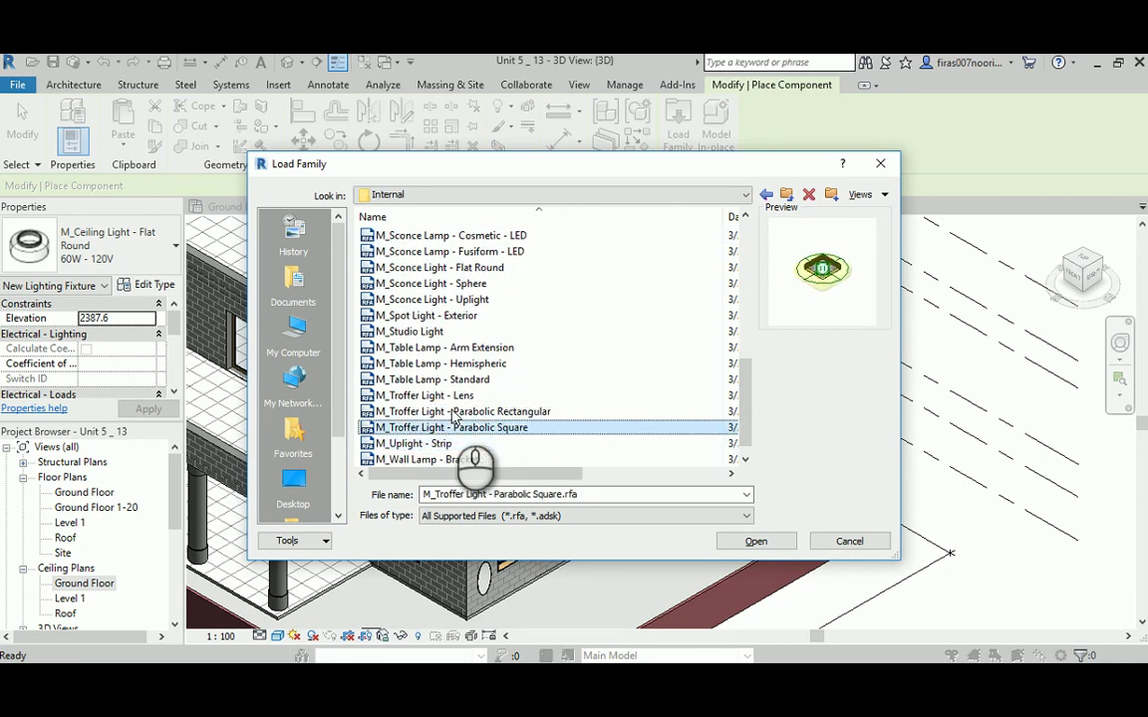
key(Up)
key(Down)
key(Down)
key(Down)
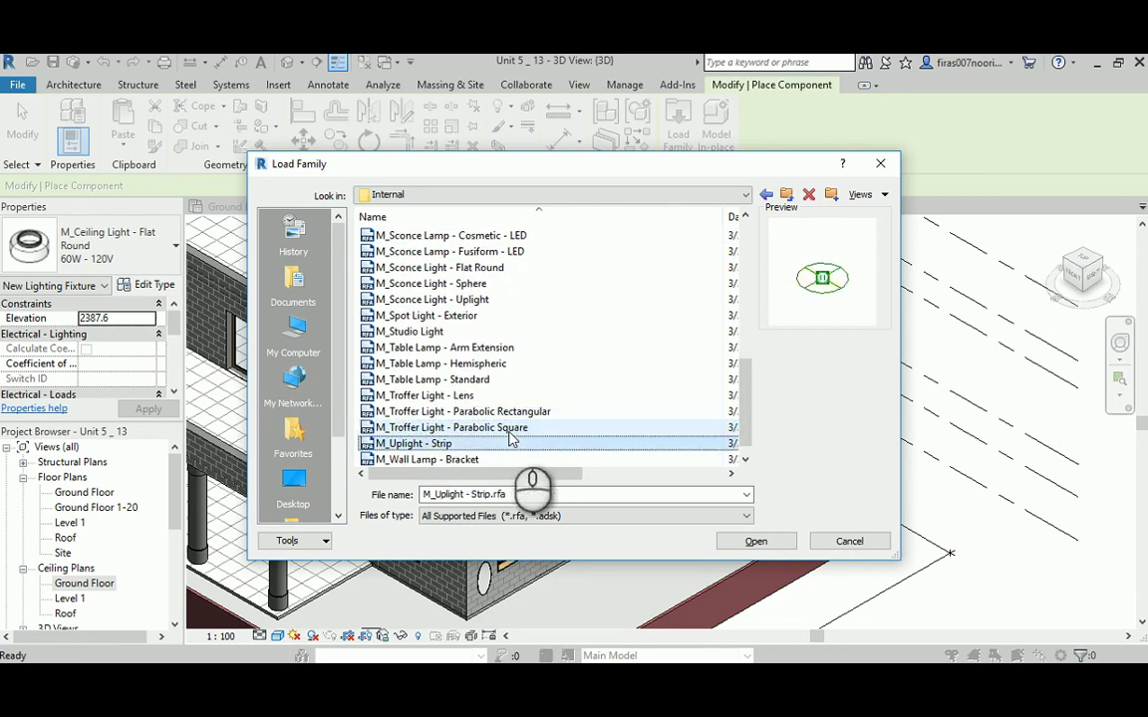
scroll(451, 430, up, 1)
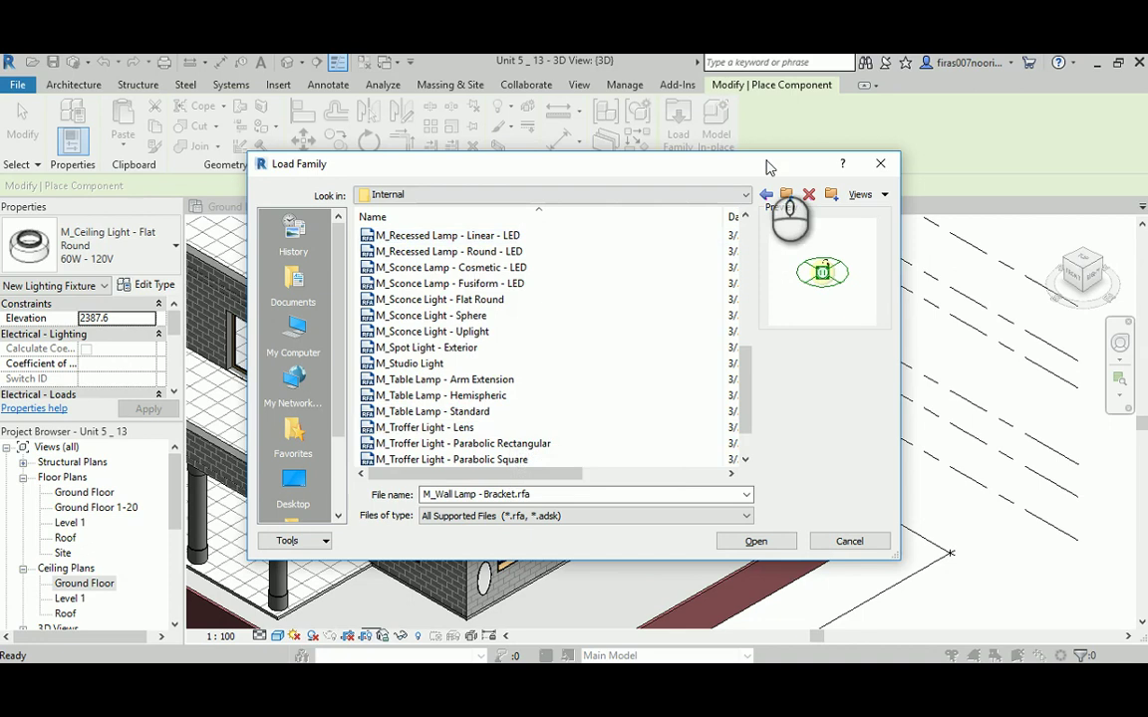
click(788, 197)
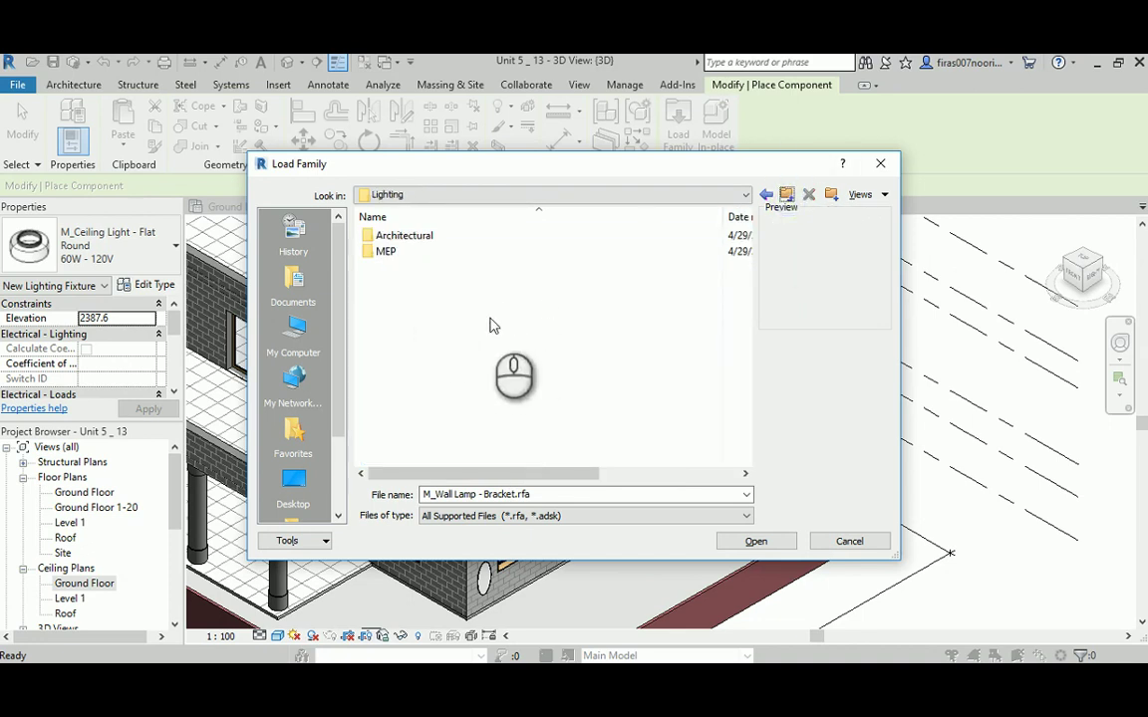
Step: At US Metric, browse the Detail Items, Fire Protection, Openings and Electrical folders
click(787, 194)
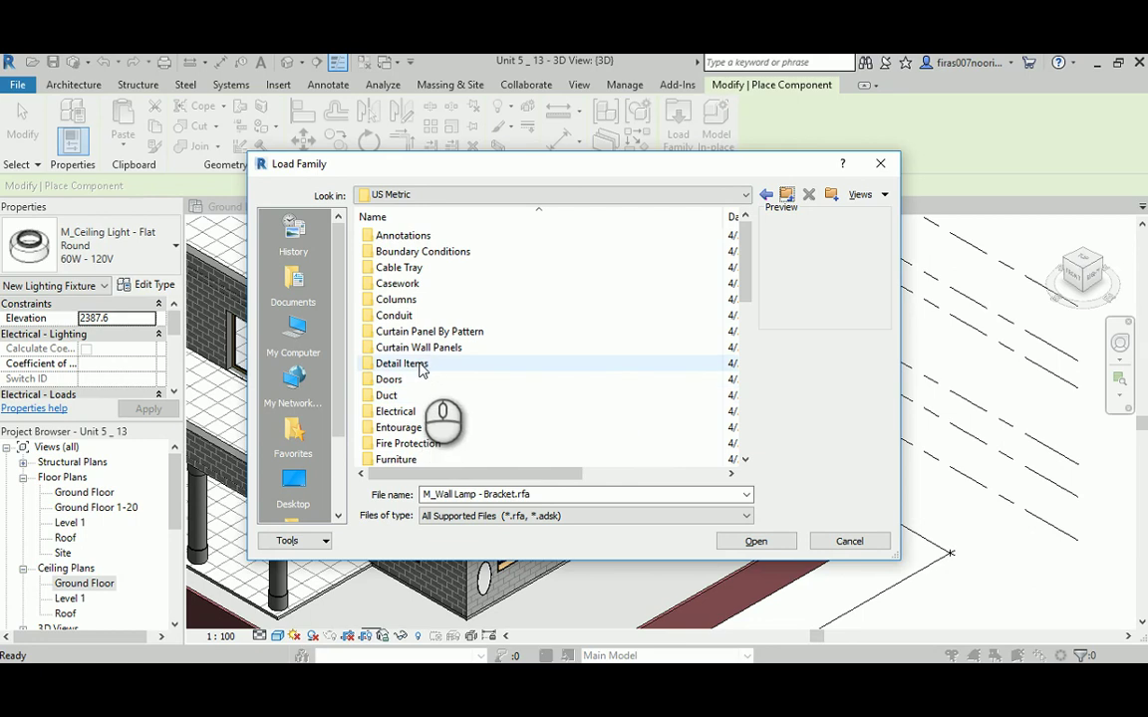
click(401, 364)
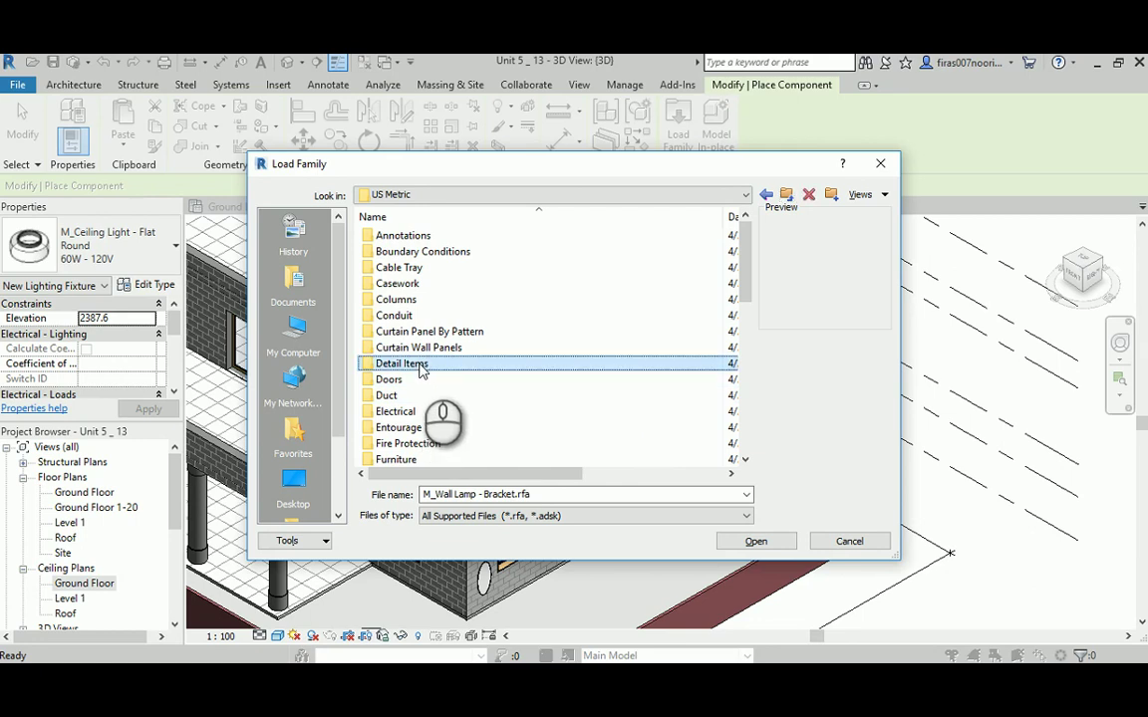
click(421, 445)
scroll(424, 449, down, 2)
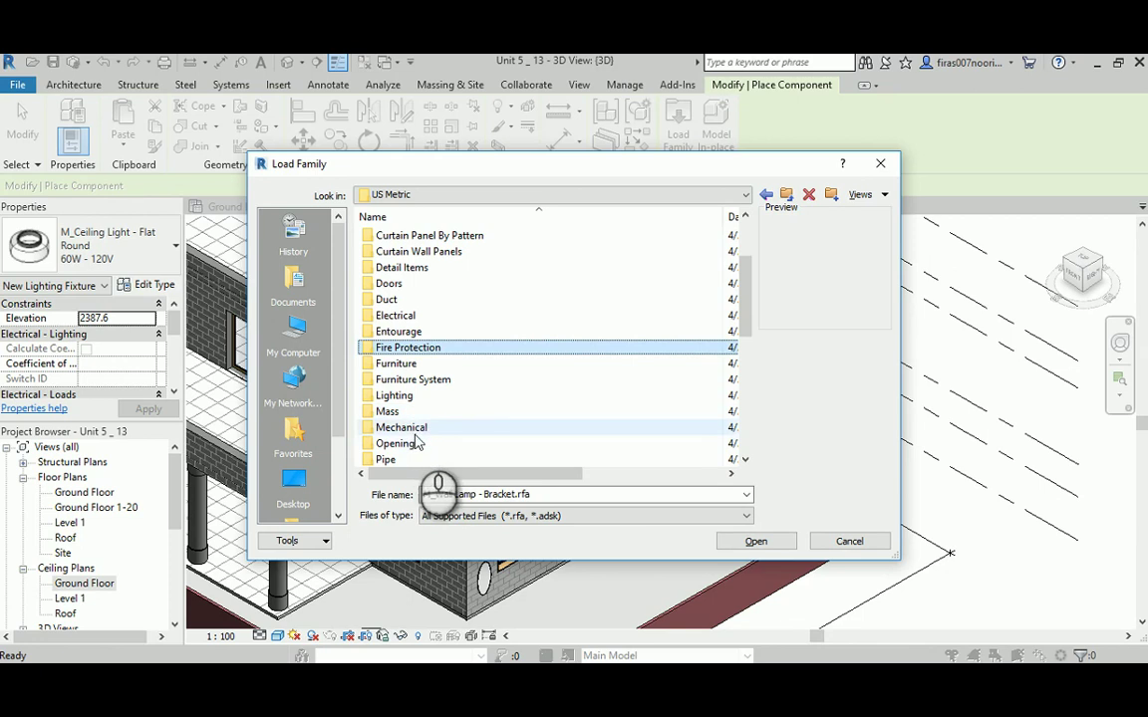
click(411, 443)
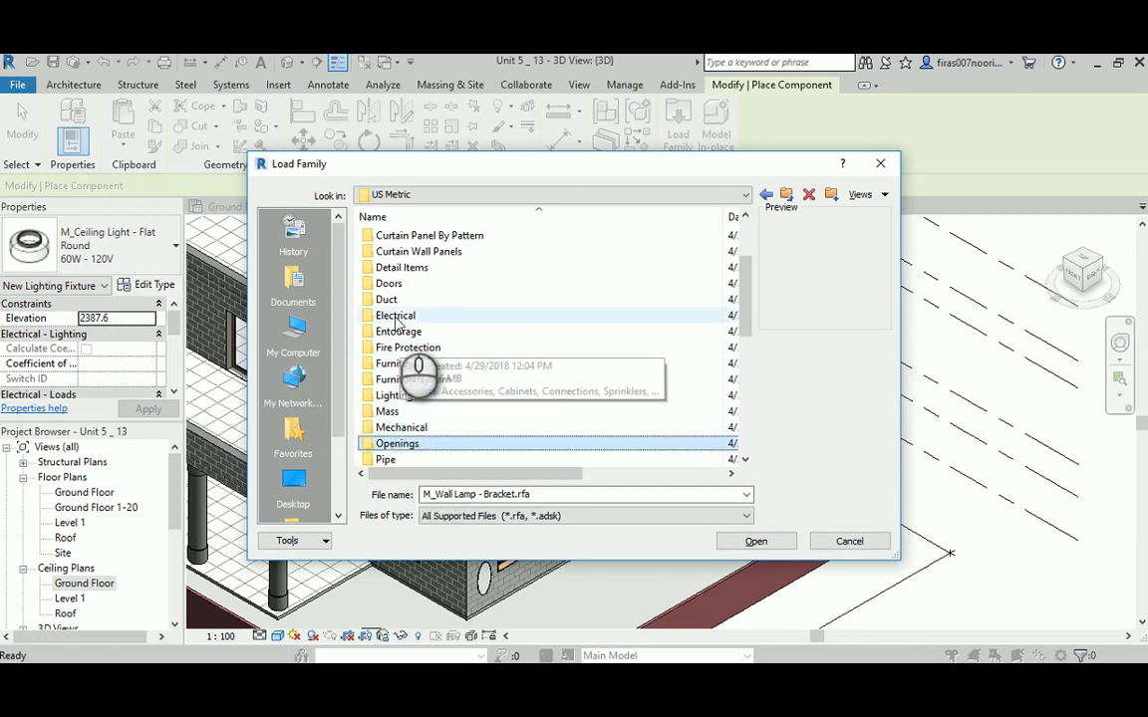
click(395, 315)
scroll(478, 379, down, 2)
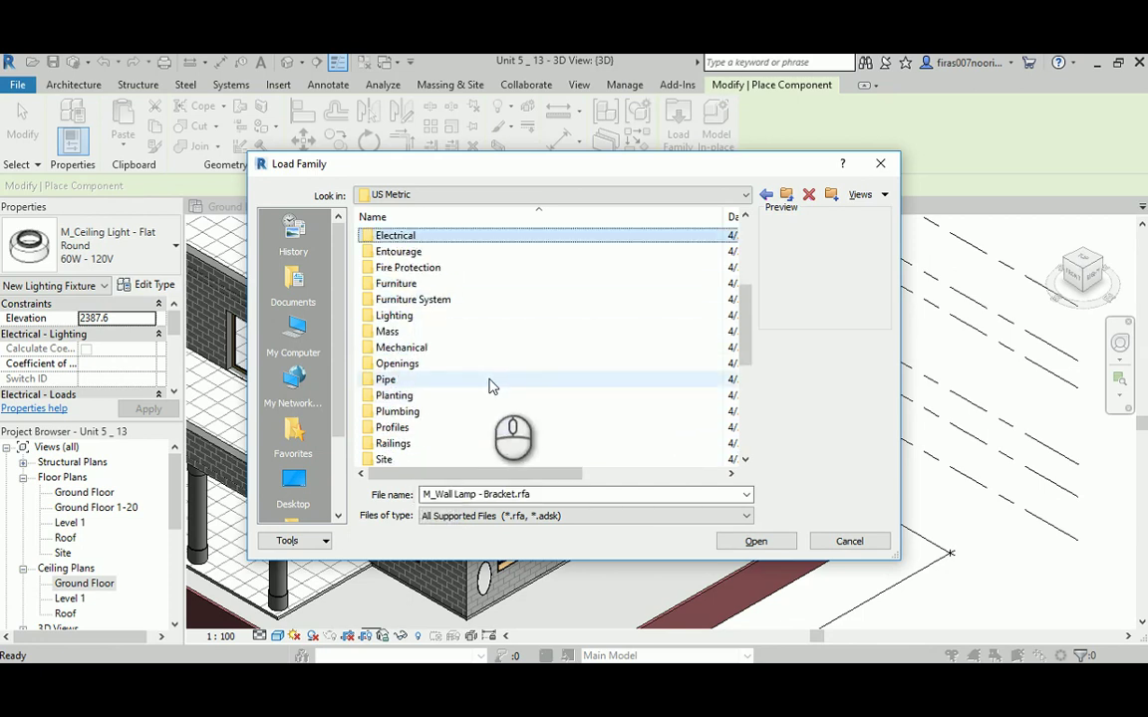
scroll(480, 394, down, 1)
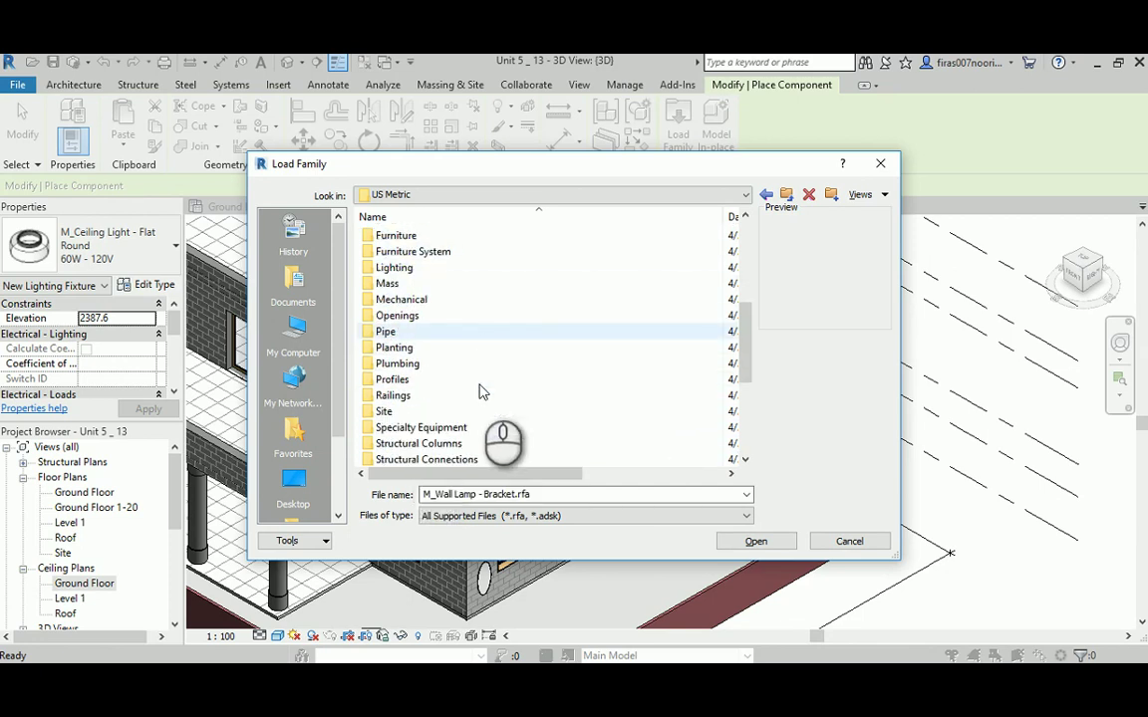
Step: Look into Plumbing > Architectural > Fixtures and return to US Metric
double_click(401, 366)
double_click(391, 235)
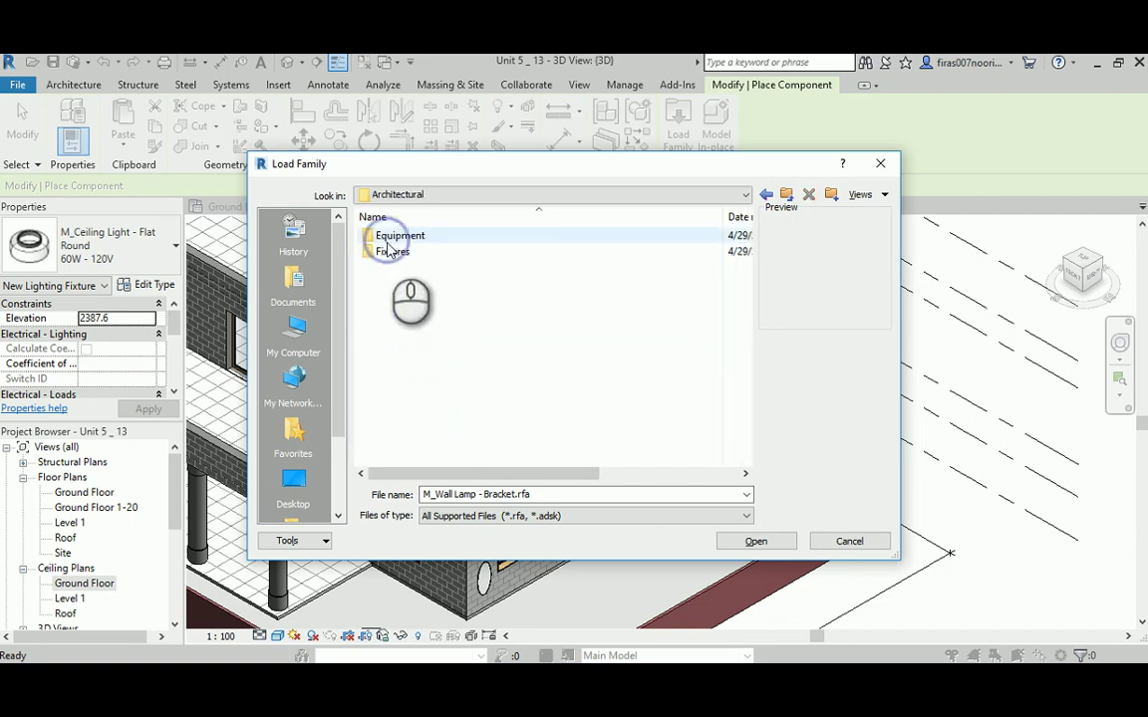
double_click(390, 250)
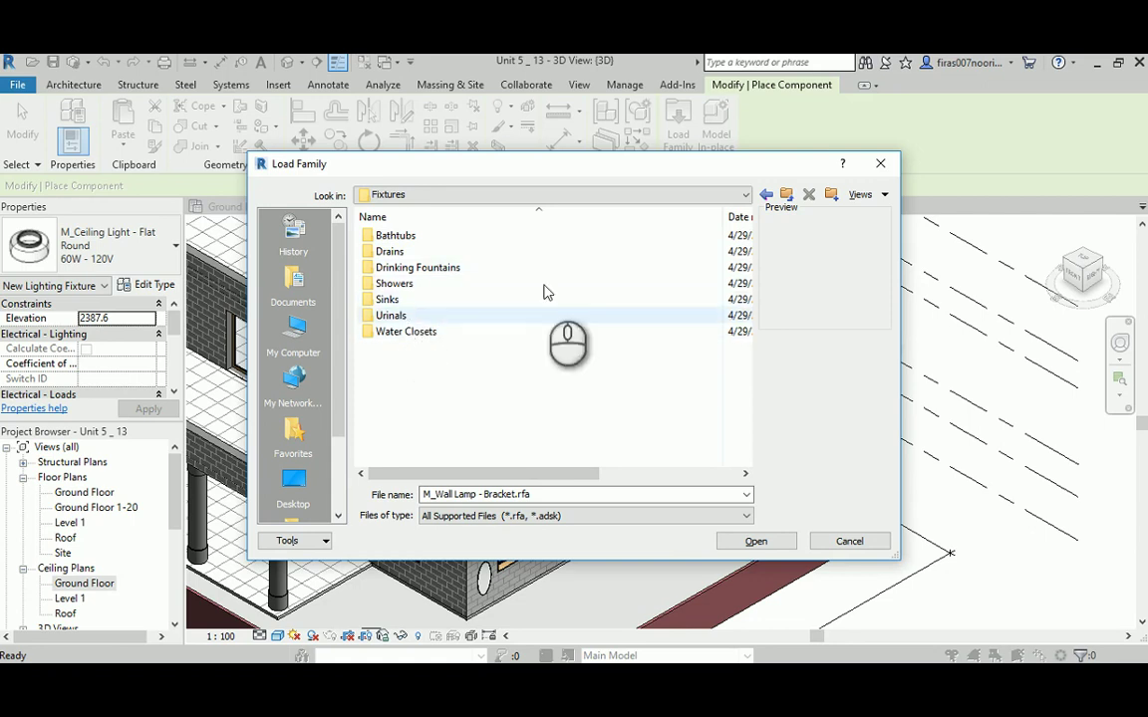
click(786, 195)
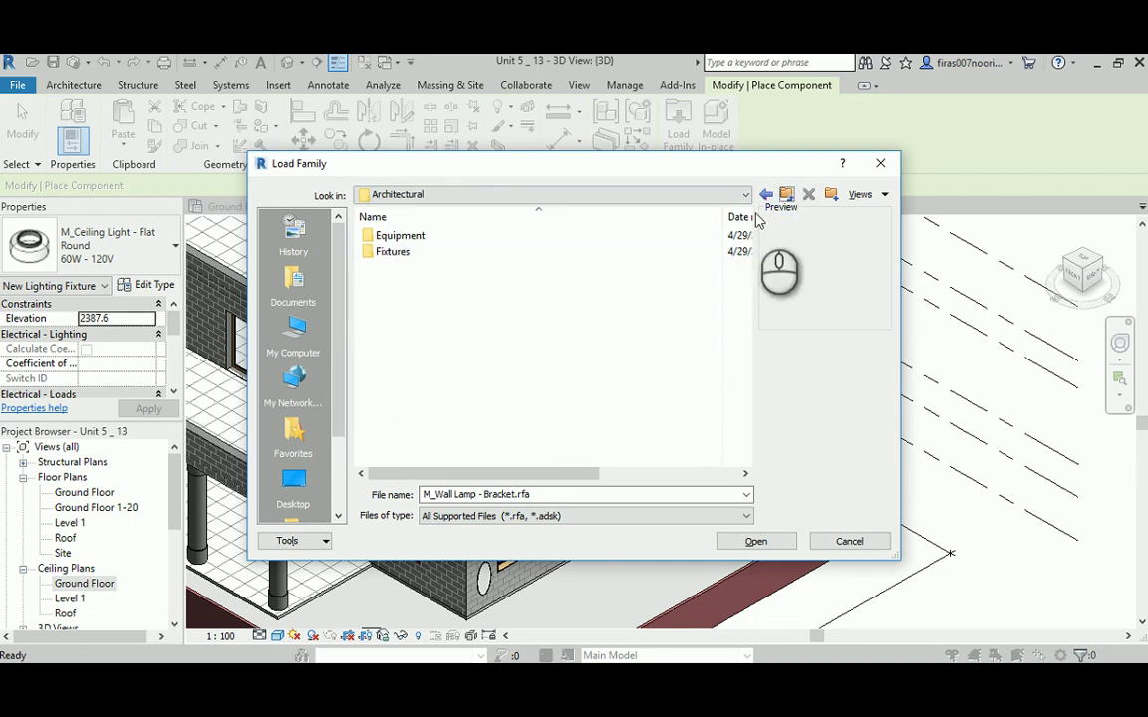
click(786, 195)
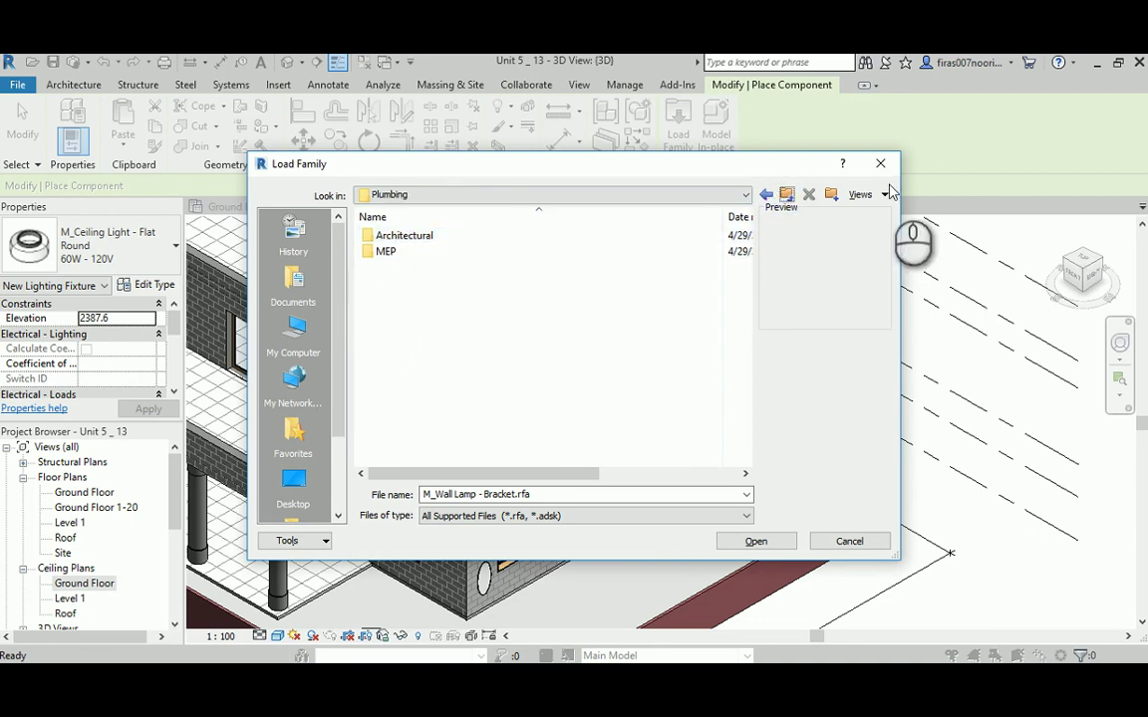
click(787, 196)
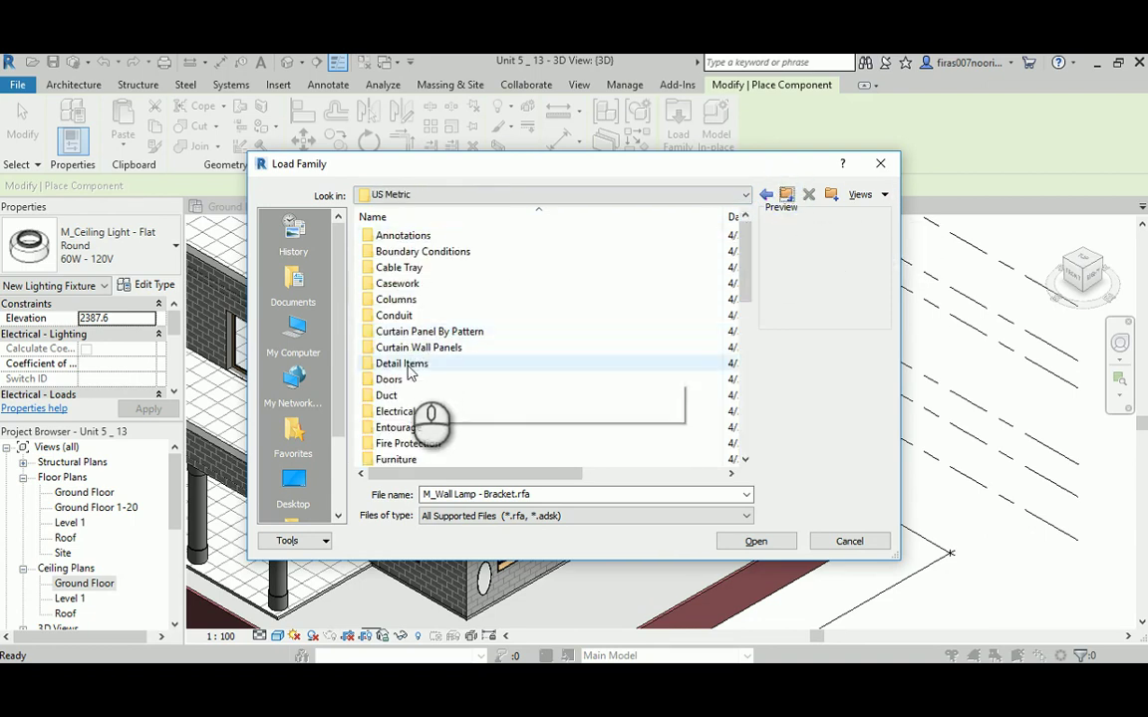
Step: Check Detail Items, Electrical and Pipe folders while scrolling the US Metric list
click(408, 366)
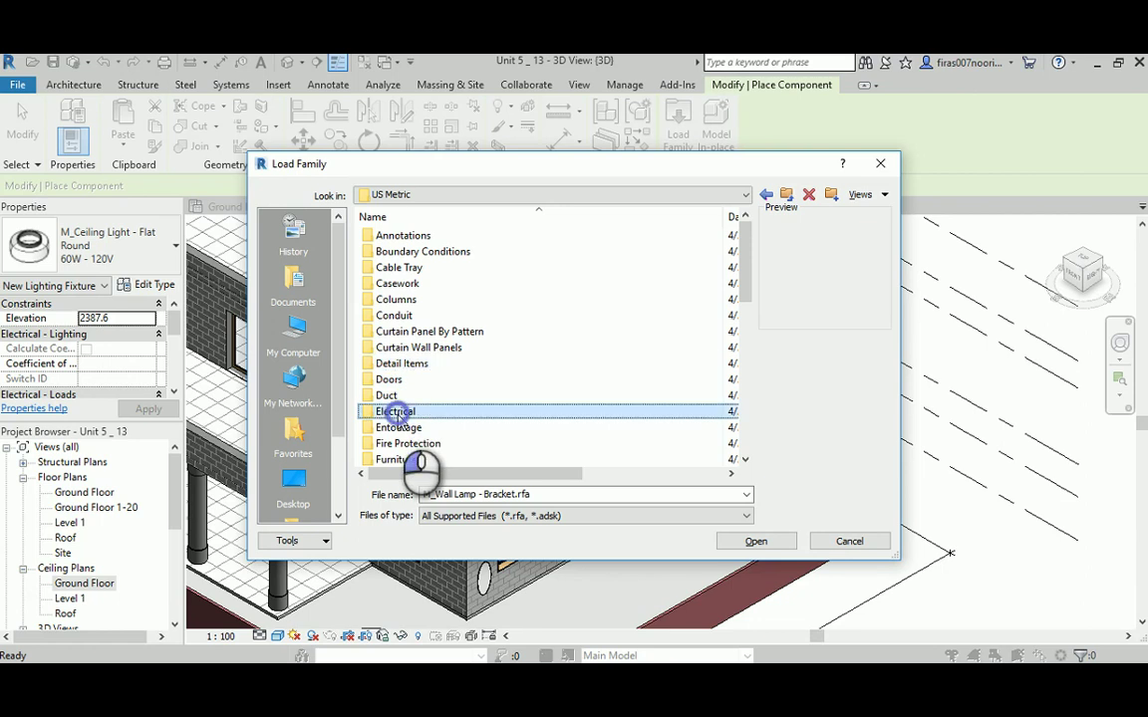
double_click(396, 413)
click(795, 198)
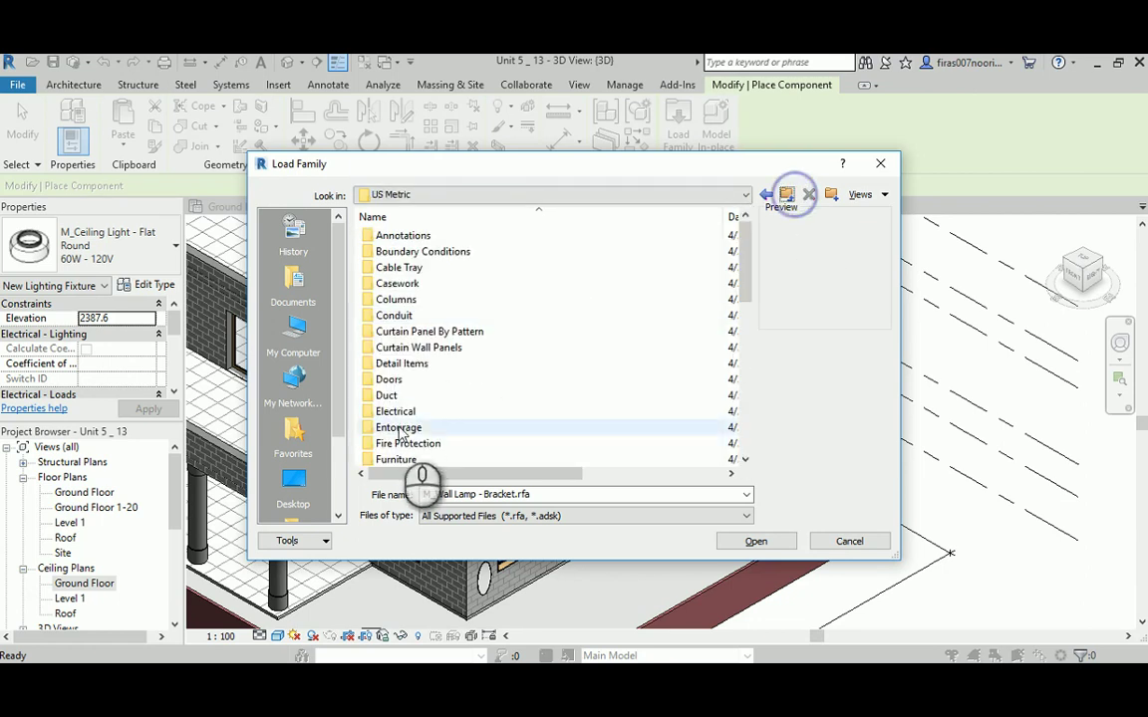
scroll(403, 444, down, 1)
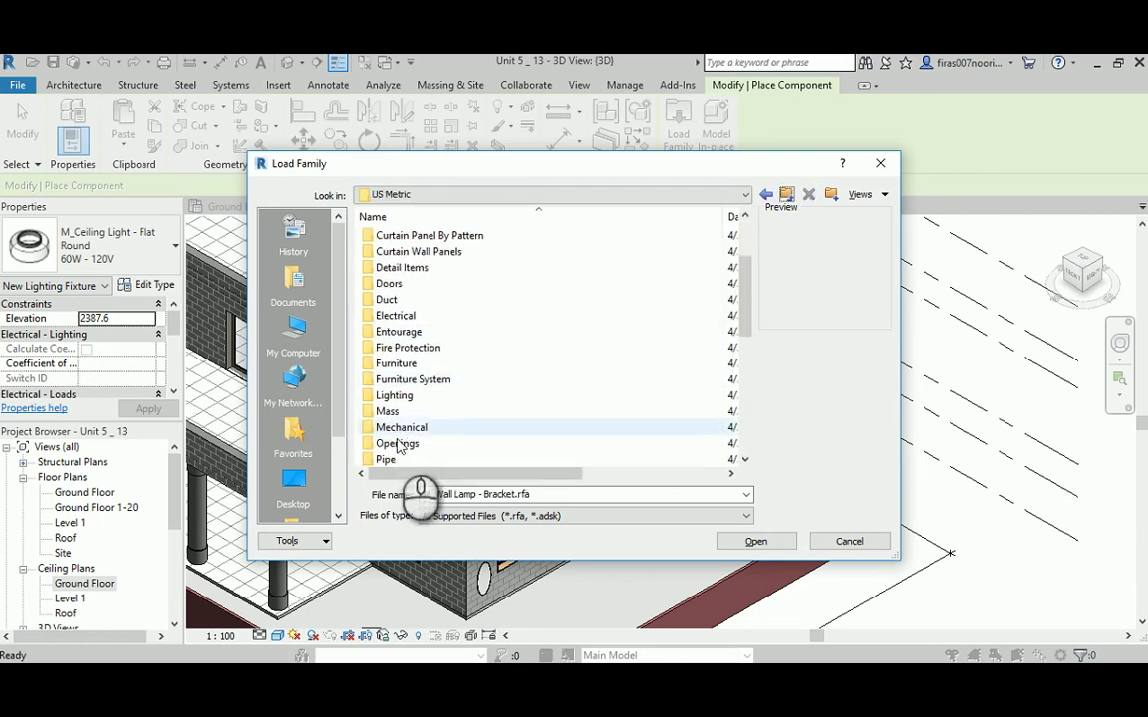
click(395, 457)
scroll(414, 445, down, 1)
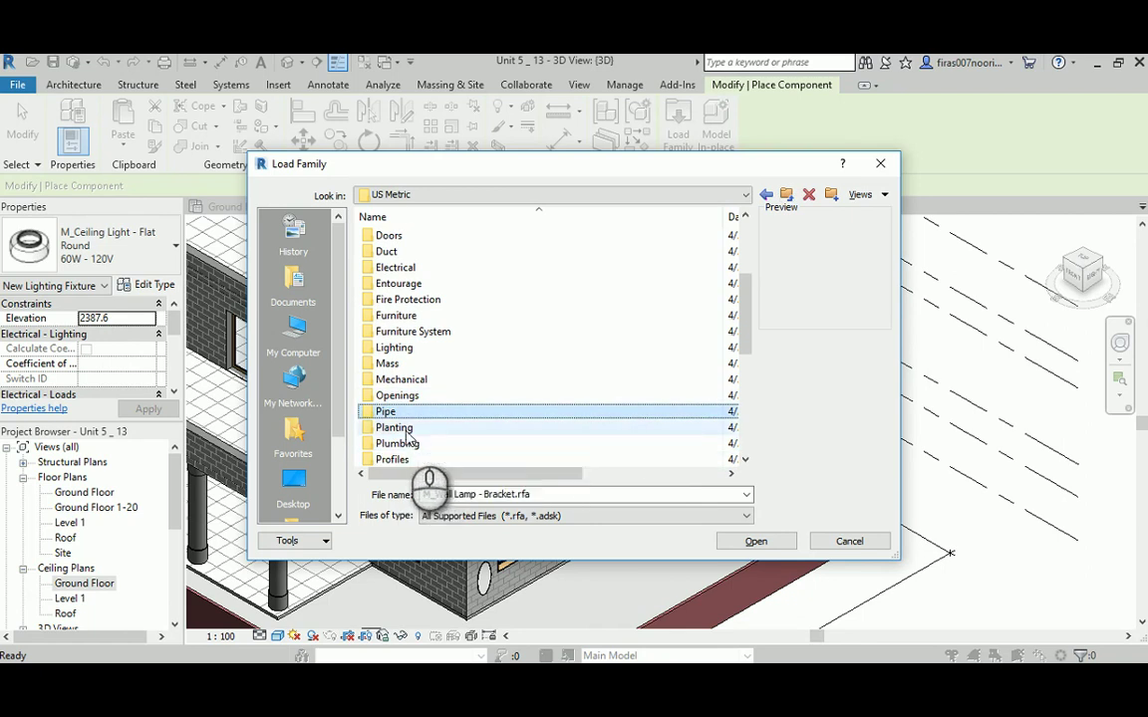
scroll(413, 445, down, 1)
scroll(408, 441, down, 1)
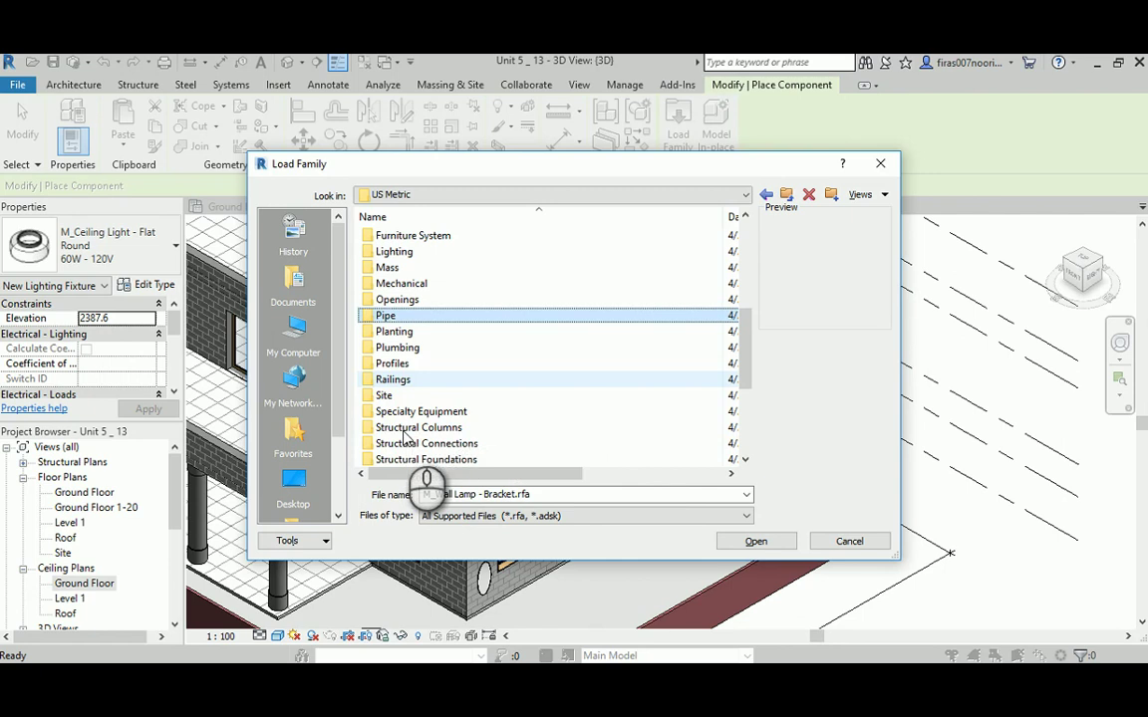
Step: Load M_Exit Sign from Specialty Equipment > Fire Protection after previewing the fire alarm families
double_click(396, 414)
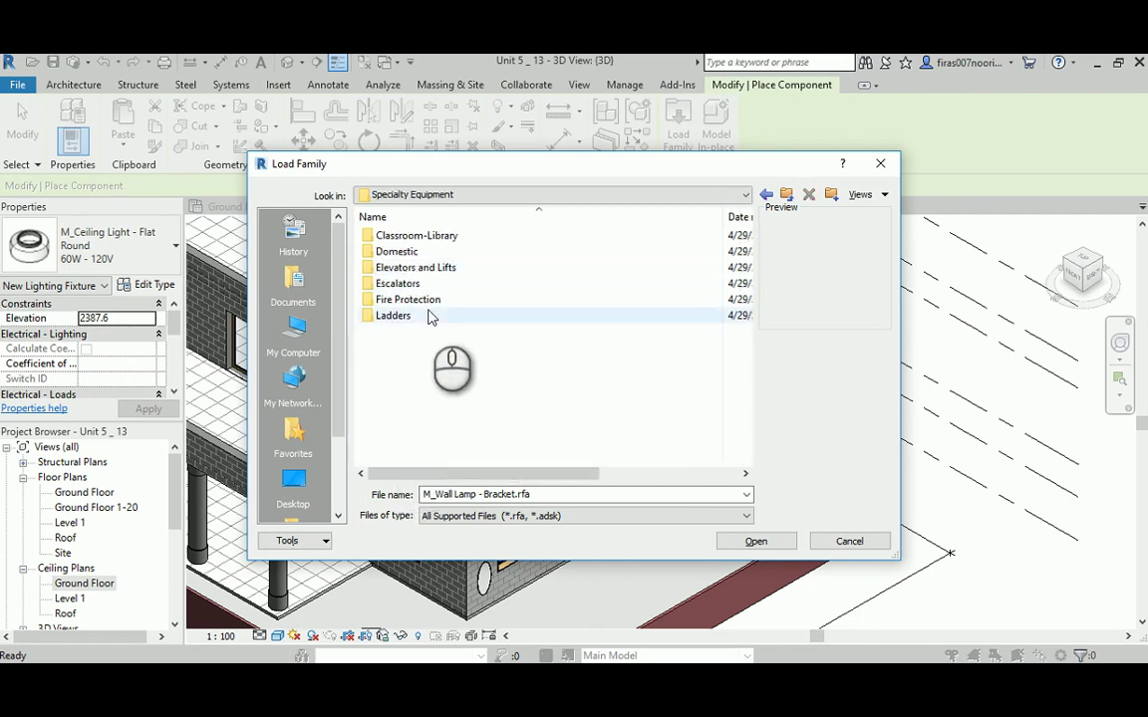
double_click(422, 301)
click(407, 236)
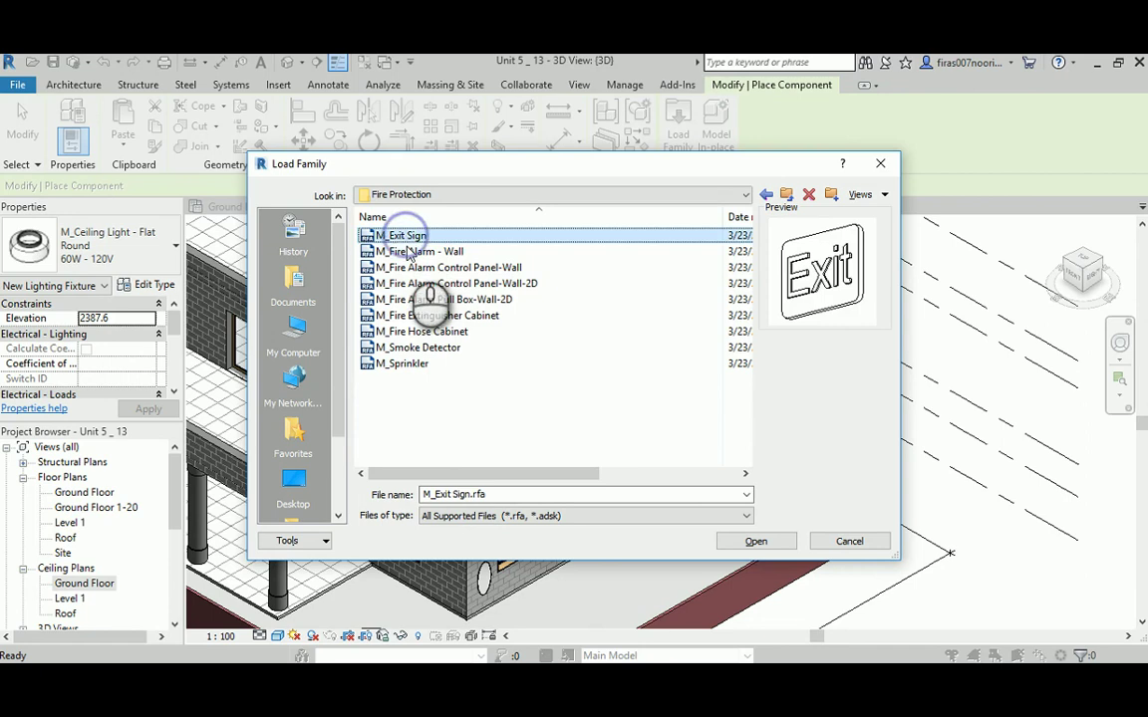
click(408, 252)
click(410, 267)
click(409, 252)
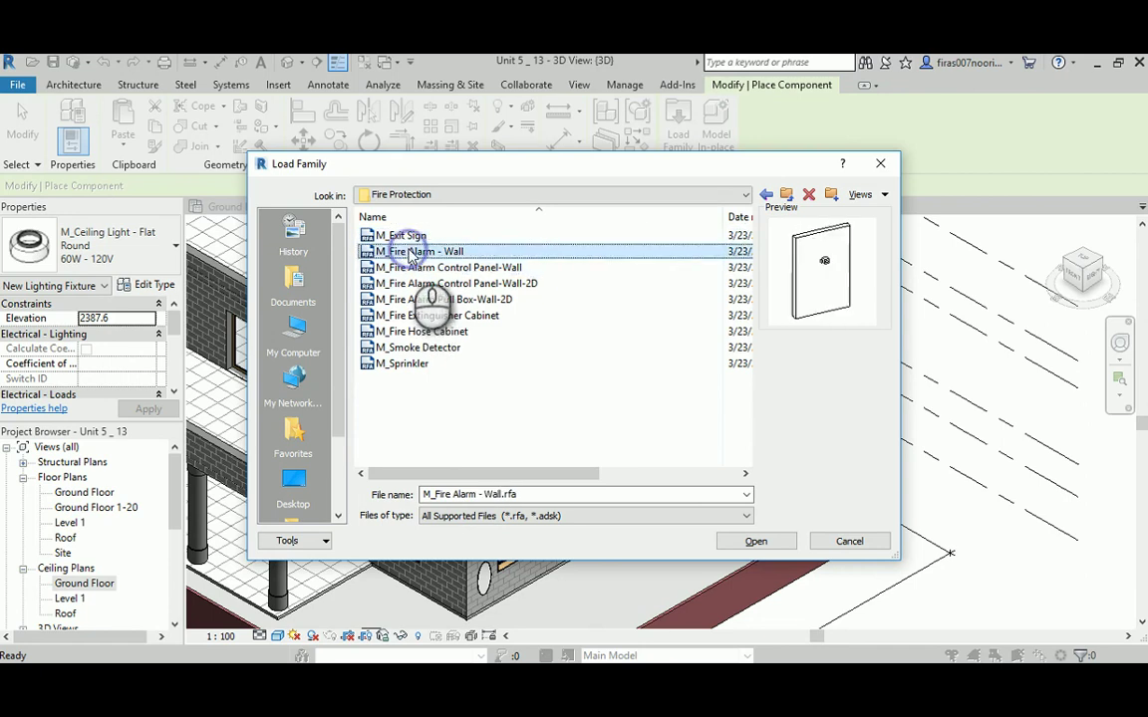
click(408, 236)
double_click(408, 236)
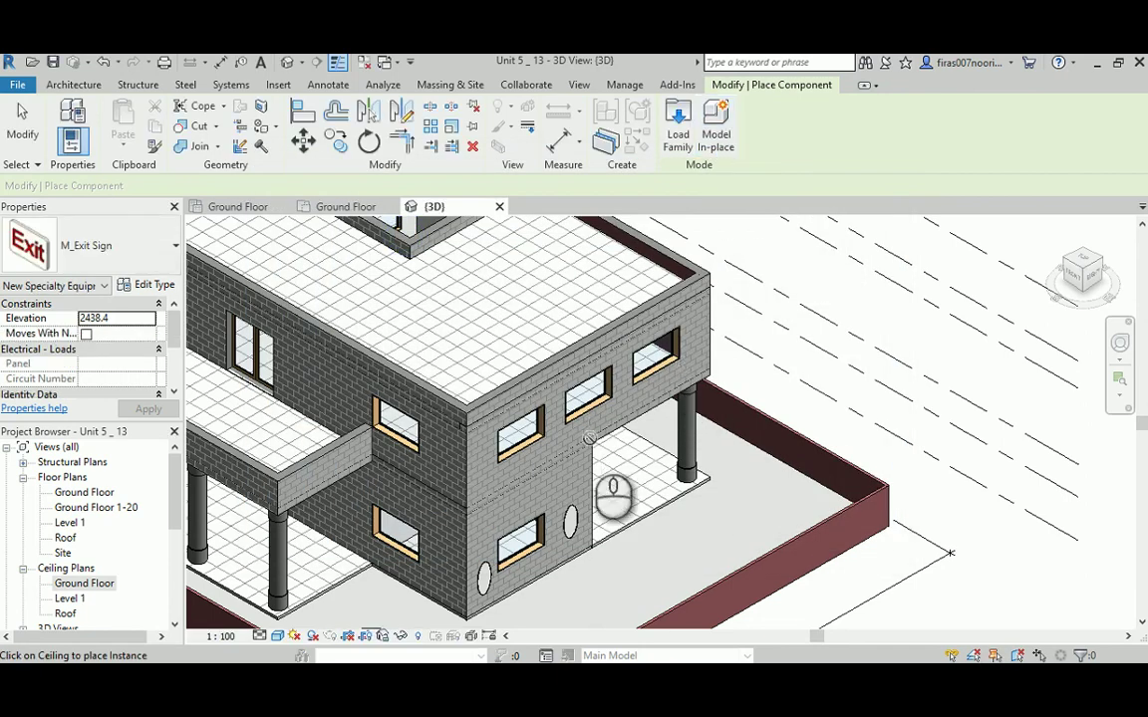
Step: Cancel the exit sign placement
scroll(590, 438, down, 5)
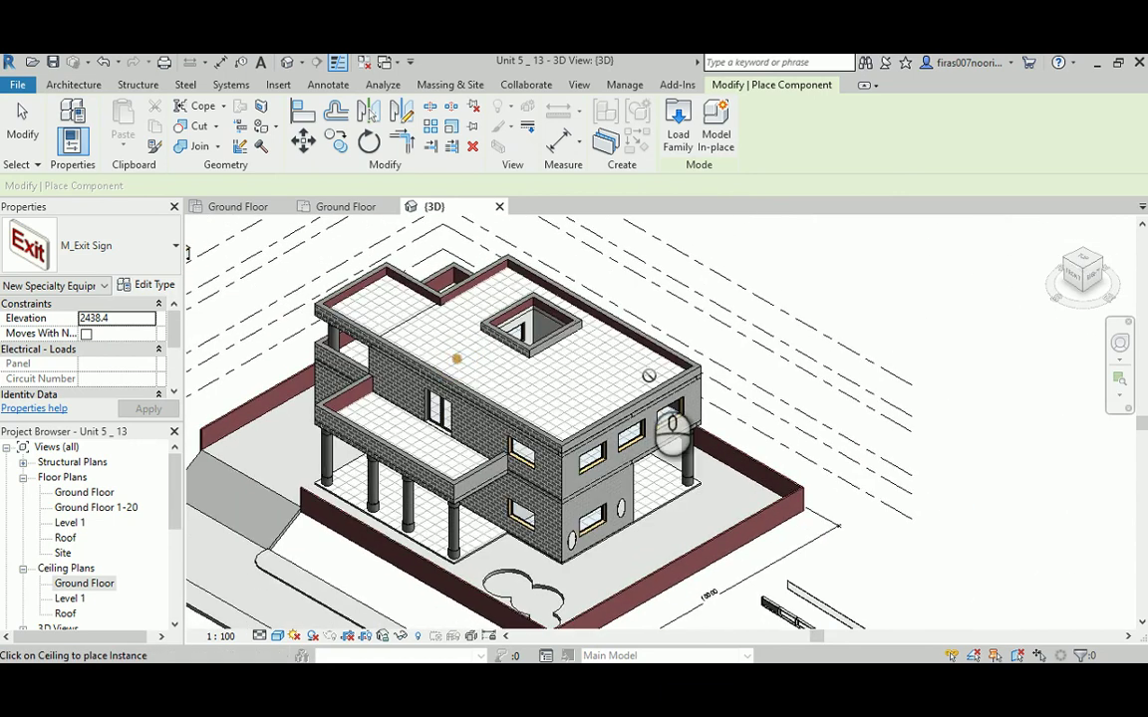
right_click(770, 244)
click(782, 255)
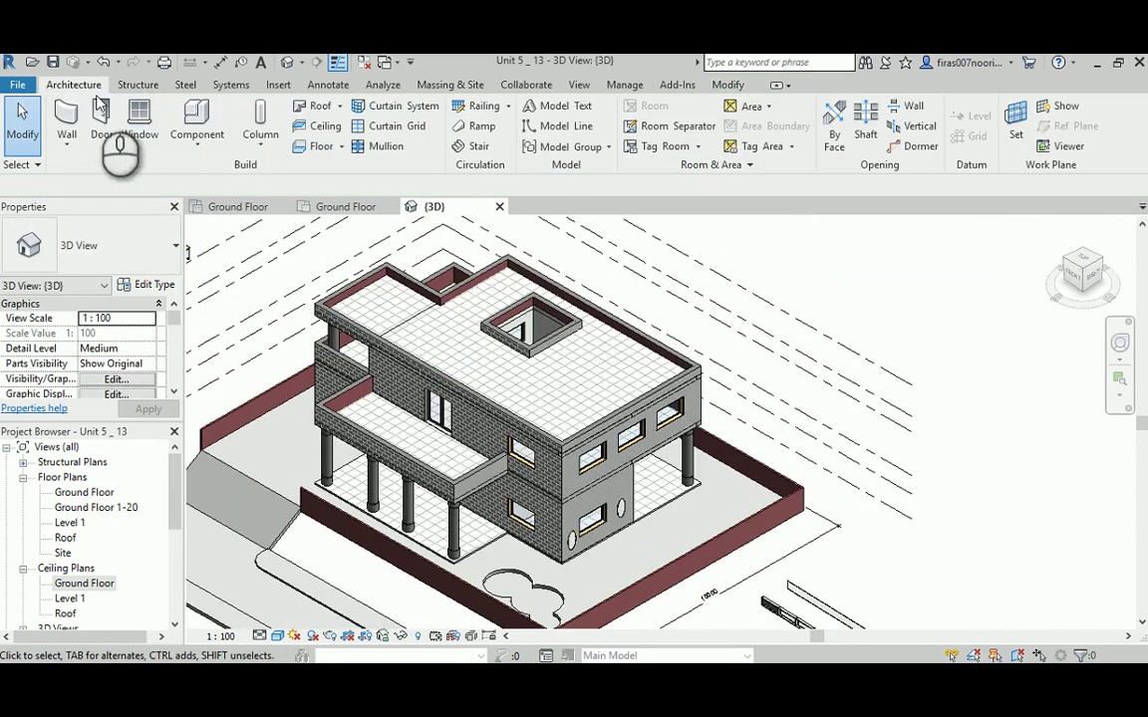
Step: Start placing a component with type M_Mirror-Ellipse 450 x 900mm
click(197, 144)
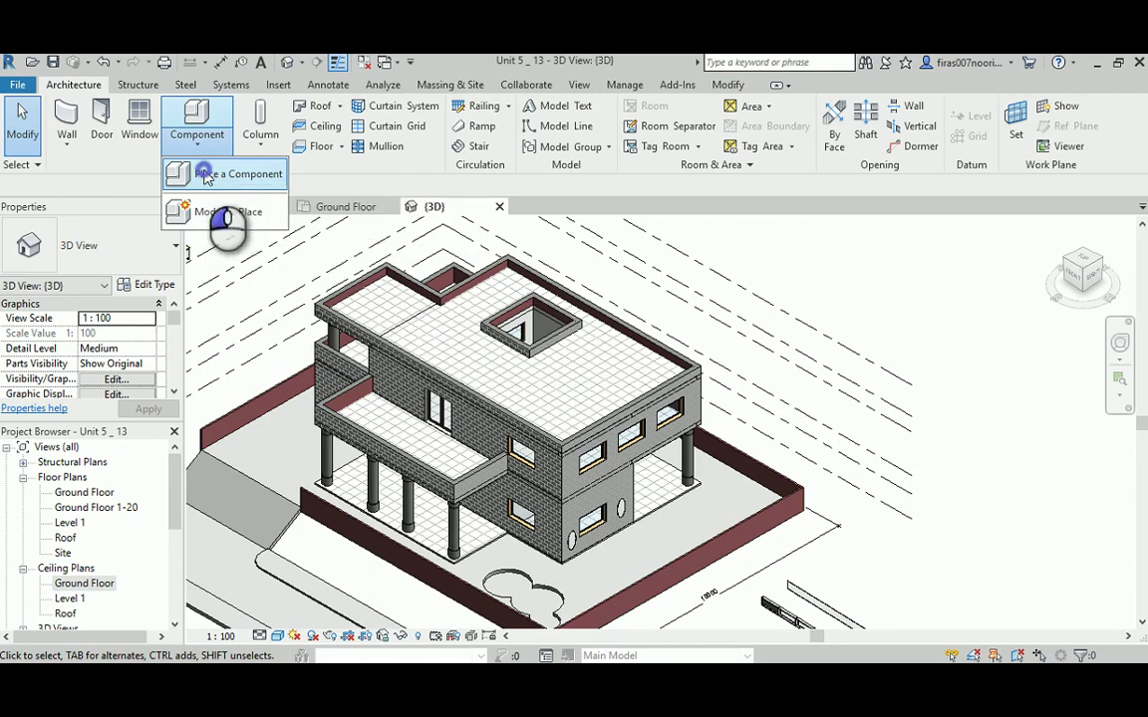
click(206, 175)
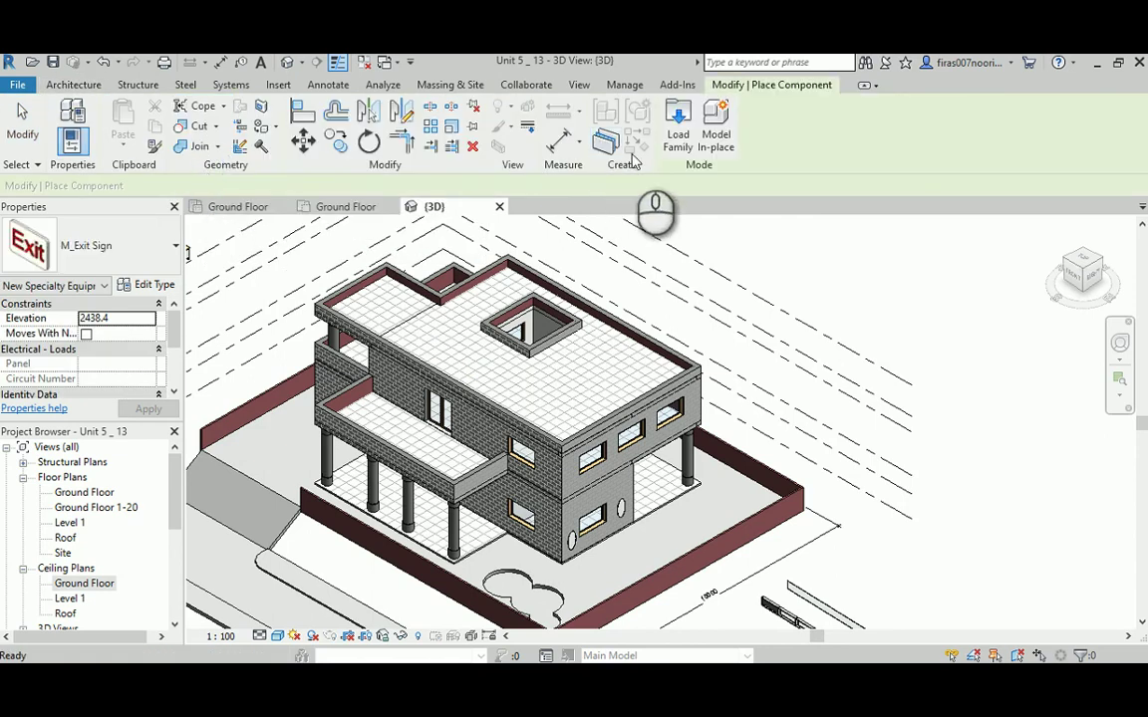
click(149, 261)
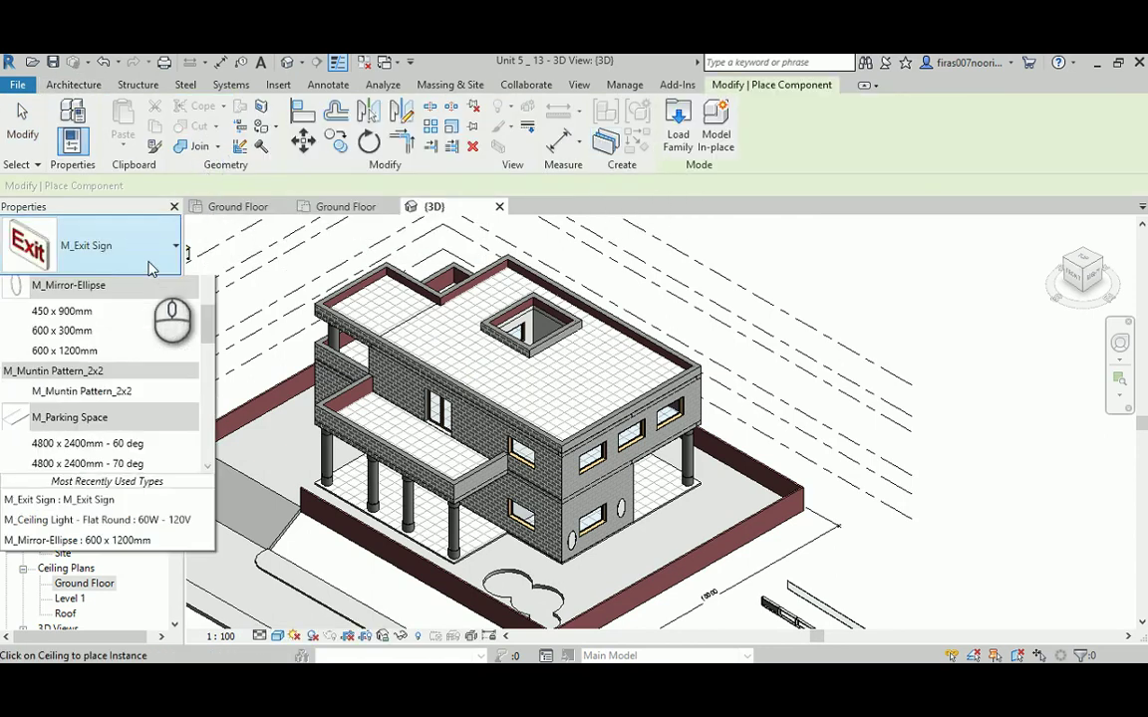
click(62, 357)
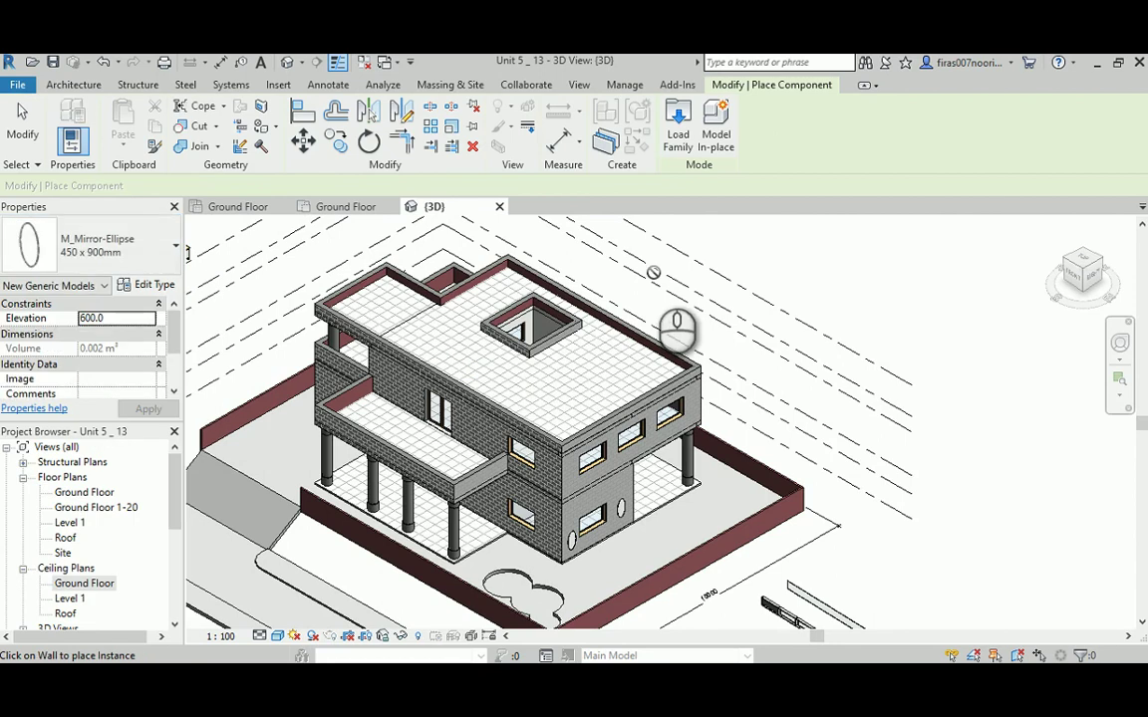
click(110, 245)
scroll(73, 482, down, 2)
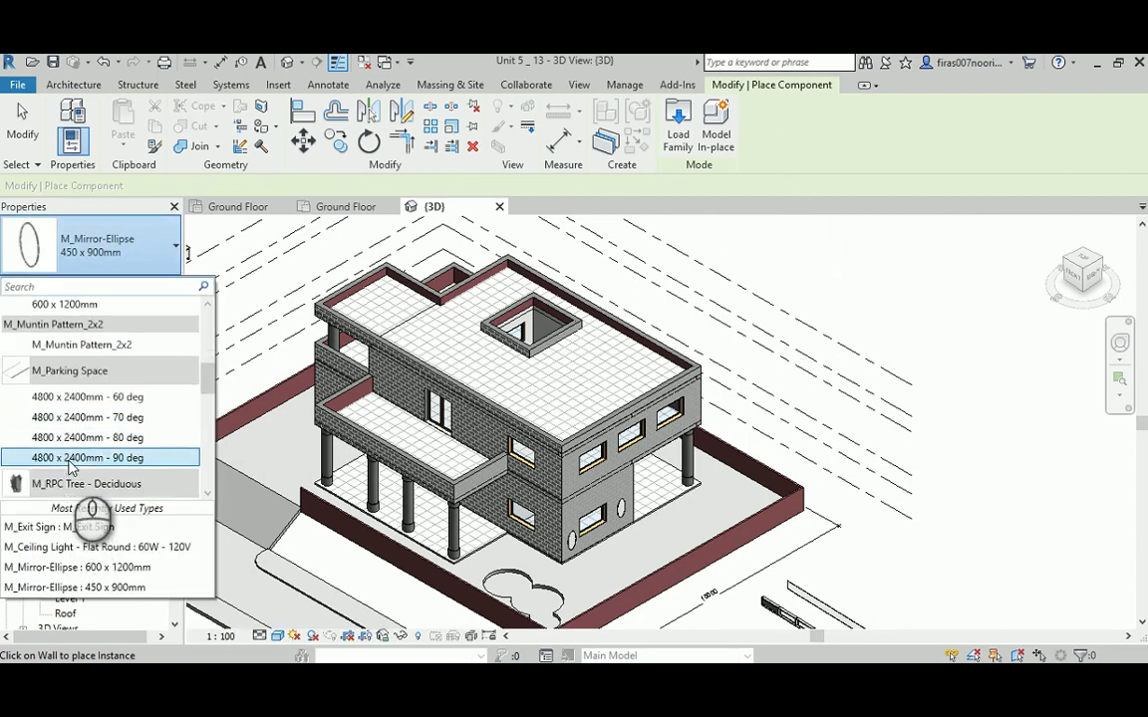
scroll(75, 461, up, 5)
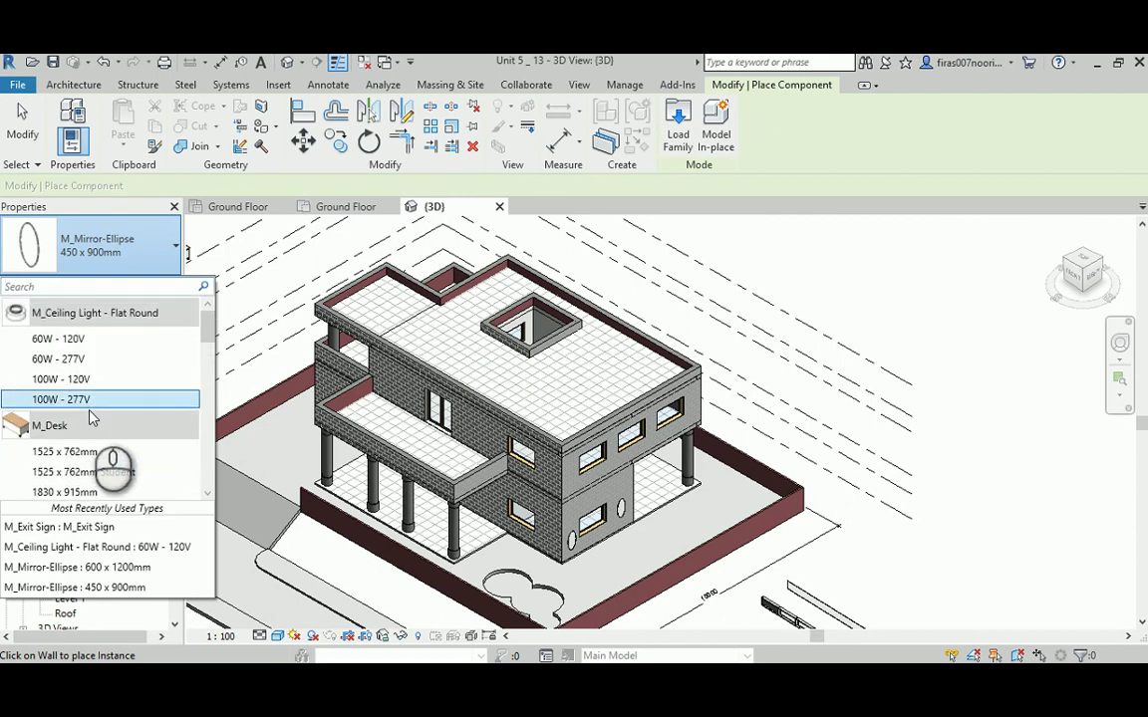
click(89, 417)
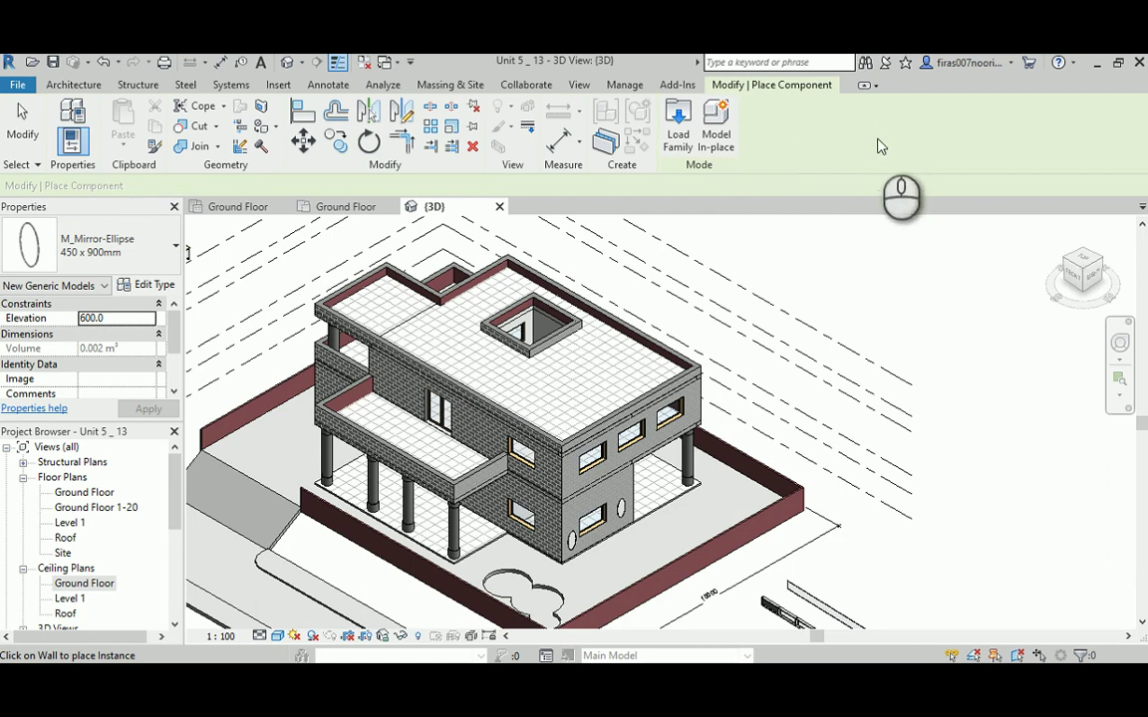
scroll(695, 397, up, 5)
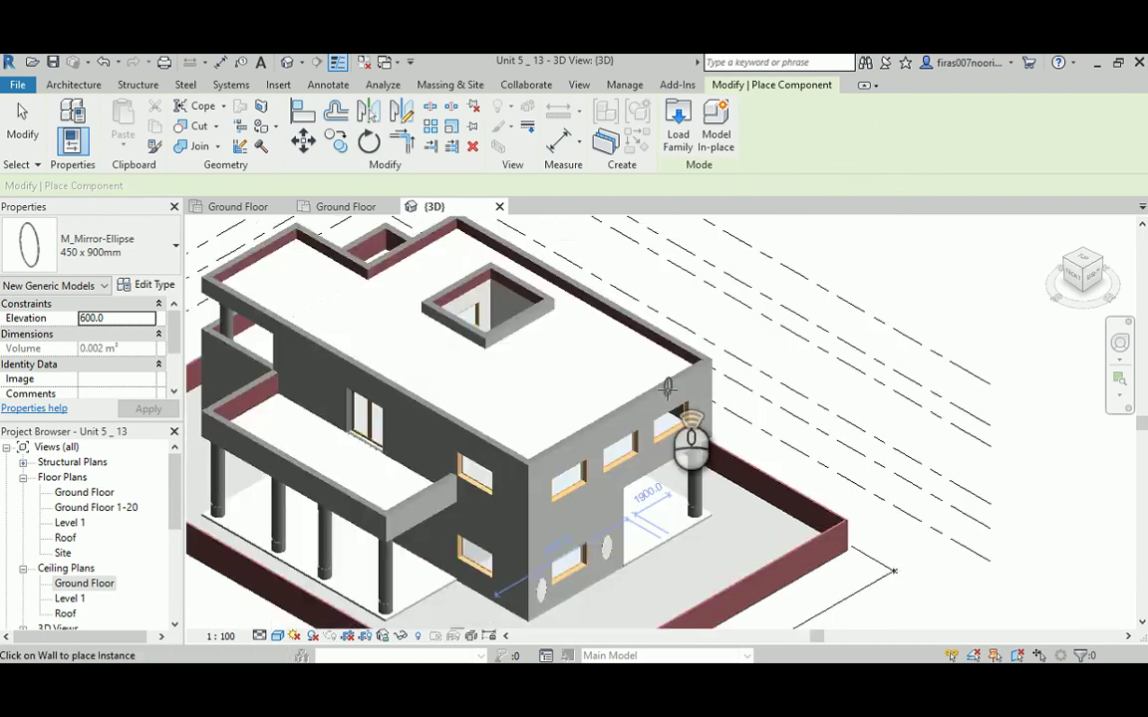
scroll(701, 378, up, 2)
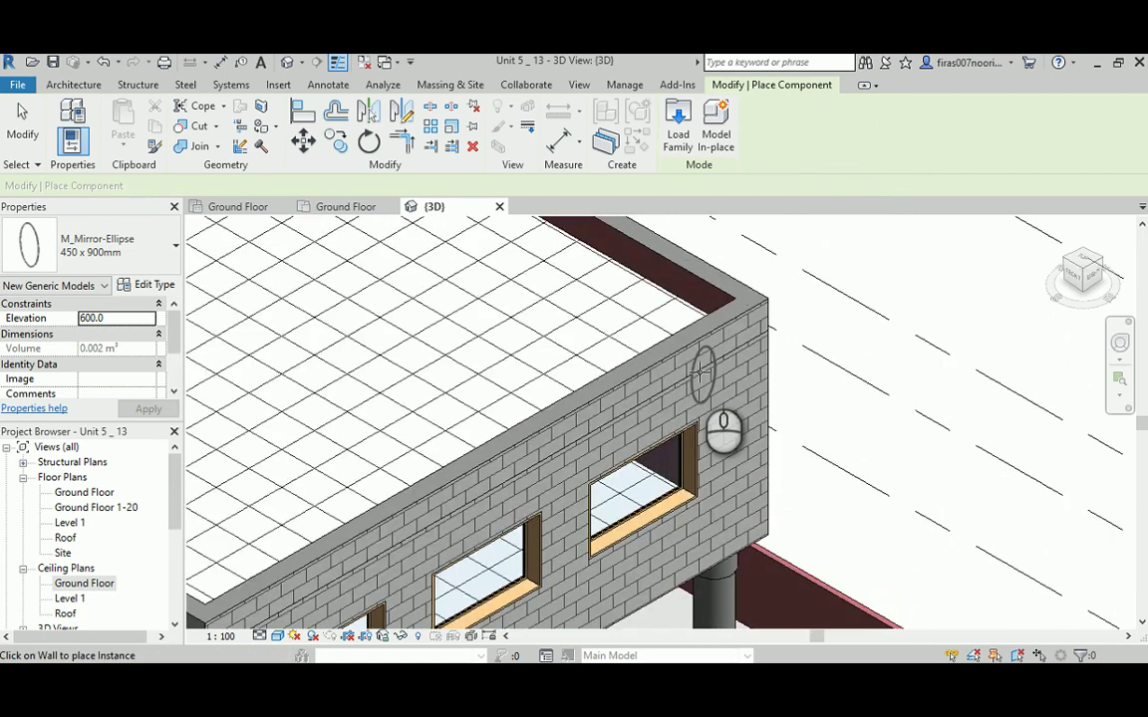
scroll(700, 370, down, 3)
scroll(576, 385, down, 2)
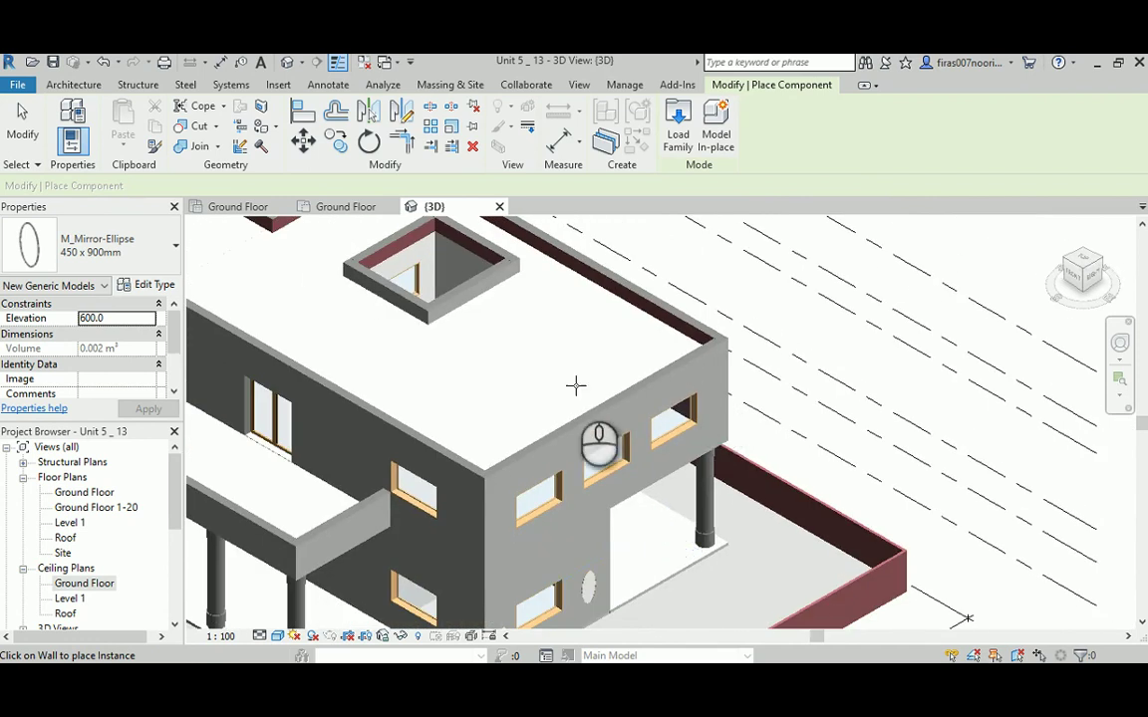
middle_drag(544, 386, 661, 405)
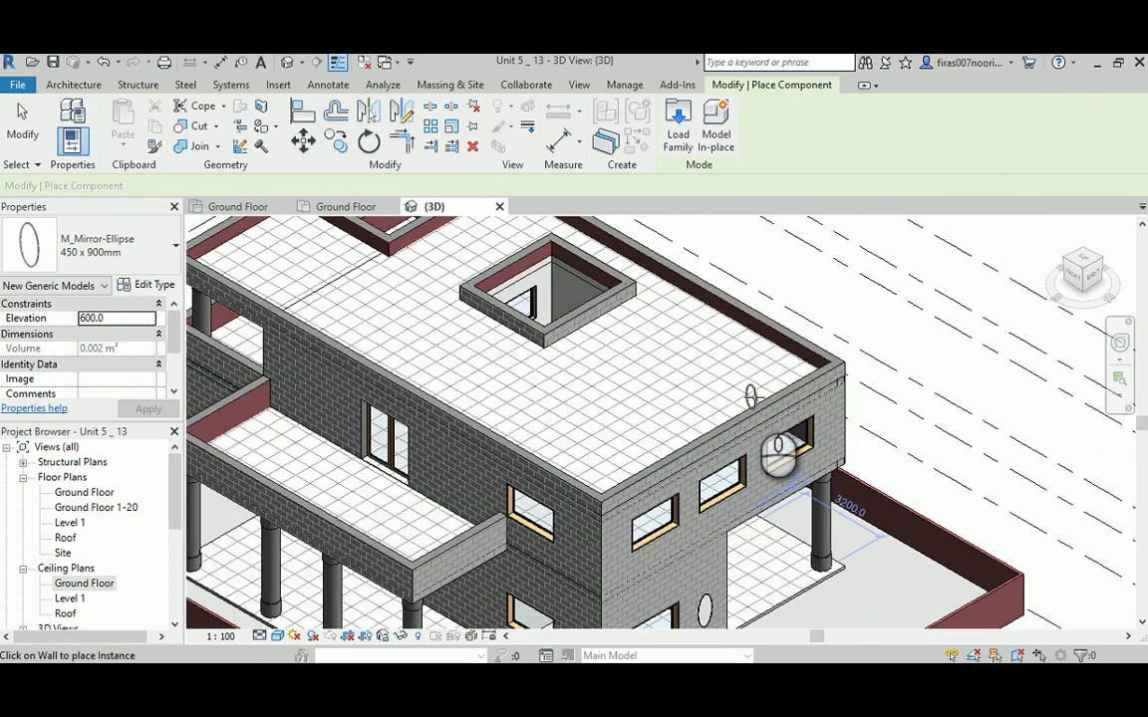
scroll(748, 406, down, 1)
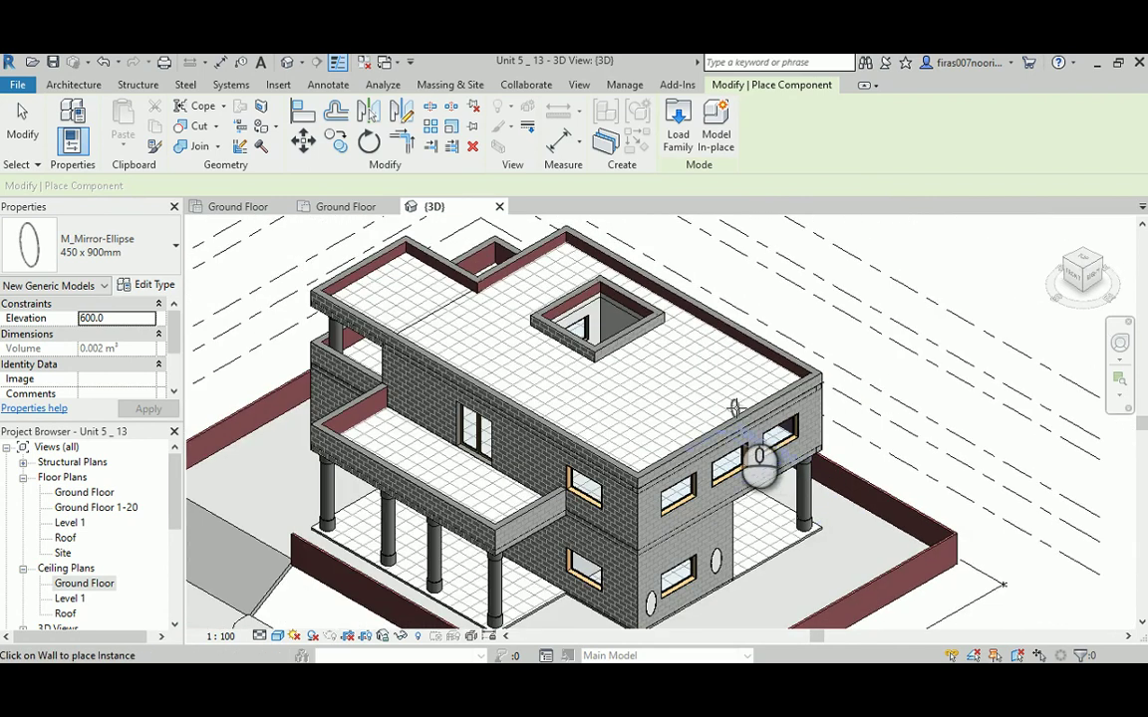
middle_drag(775, 423, 740, 333)
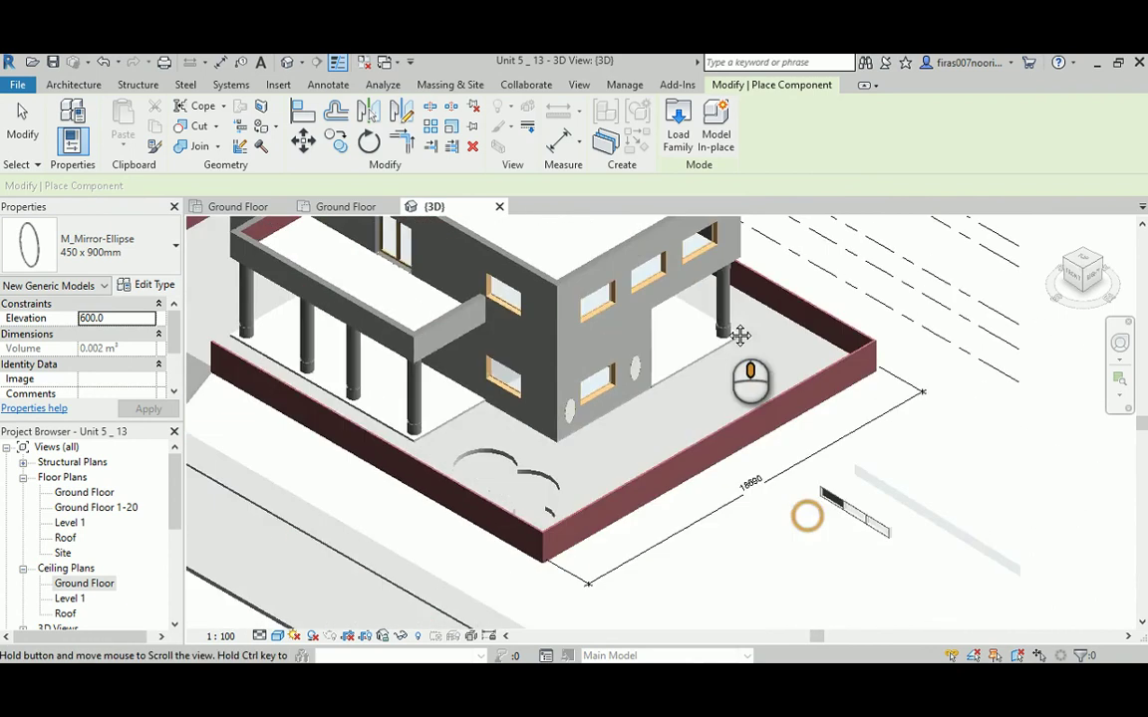
scroll(604, 546, up, 3)
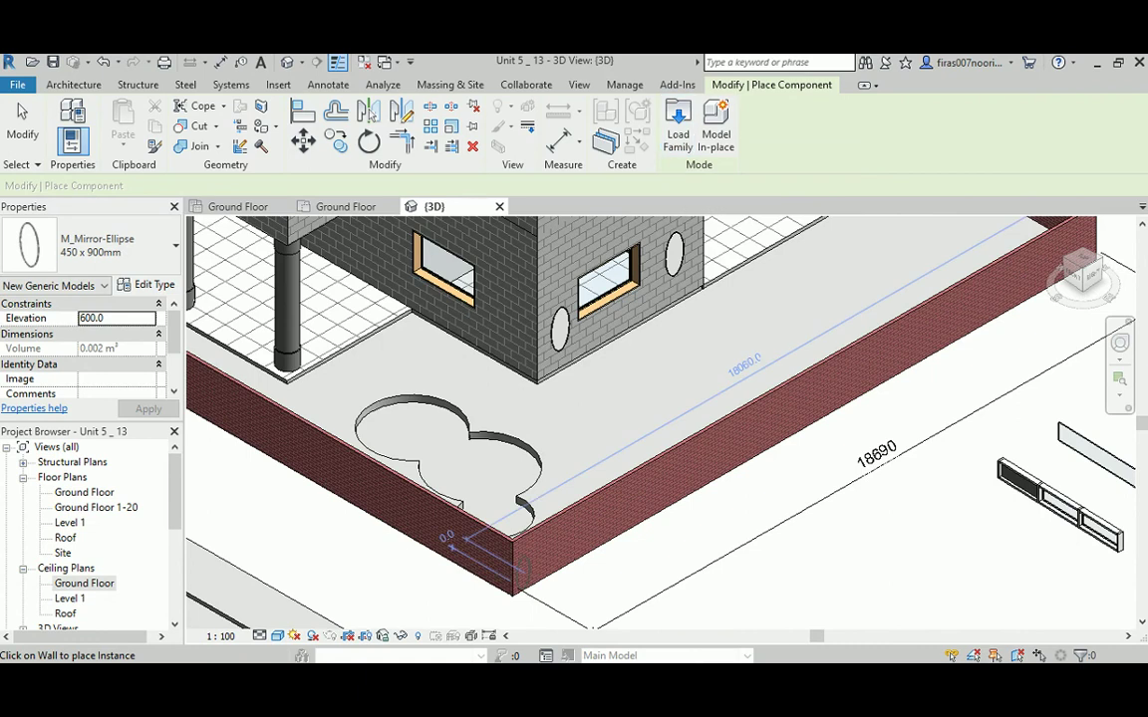
click(681, 612)
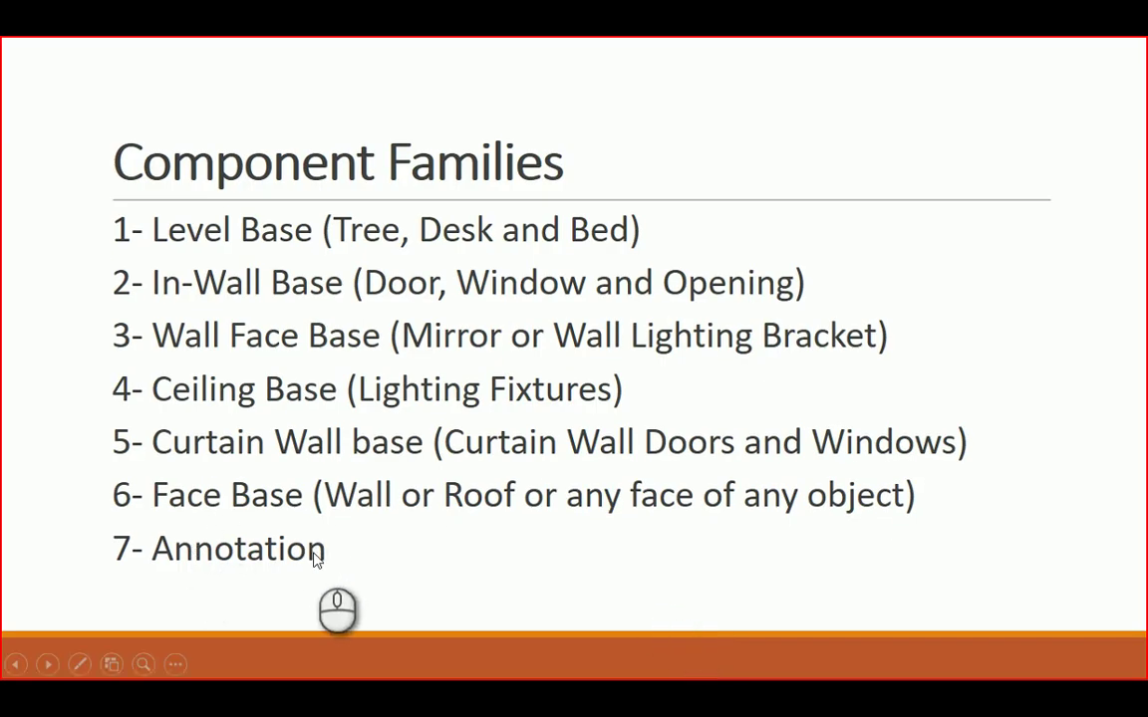
key(alt+Tab)
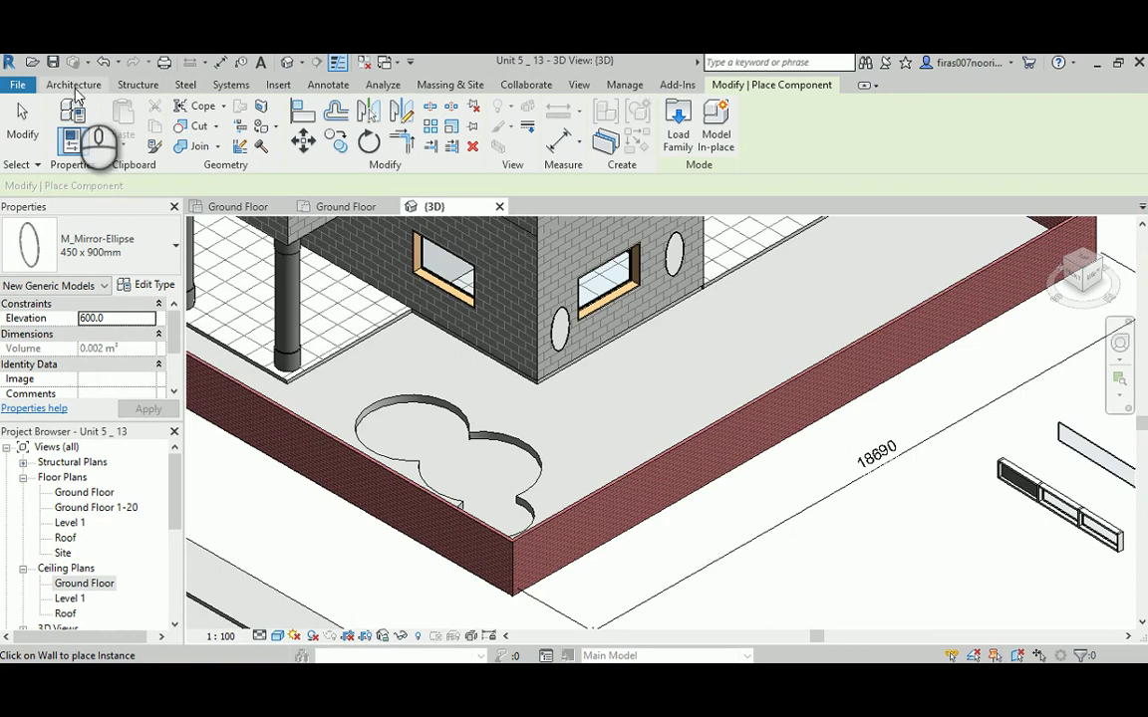
Step: Cancel the M_Mirror-Ellipse placement and switch to the annotation tools
right_click(827, 156)
click(812, 443)
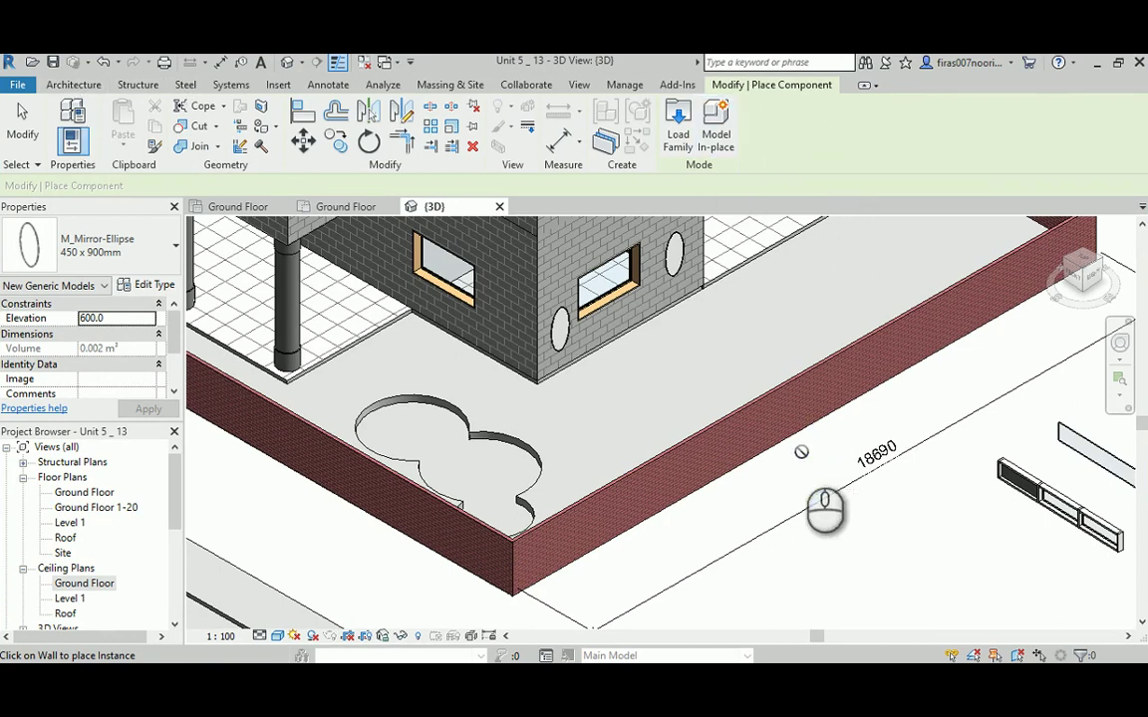
click(75, 87)
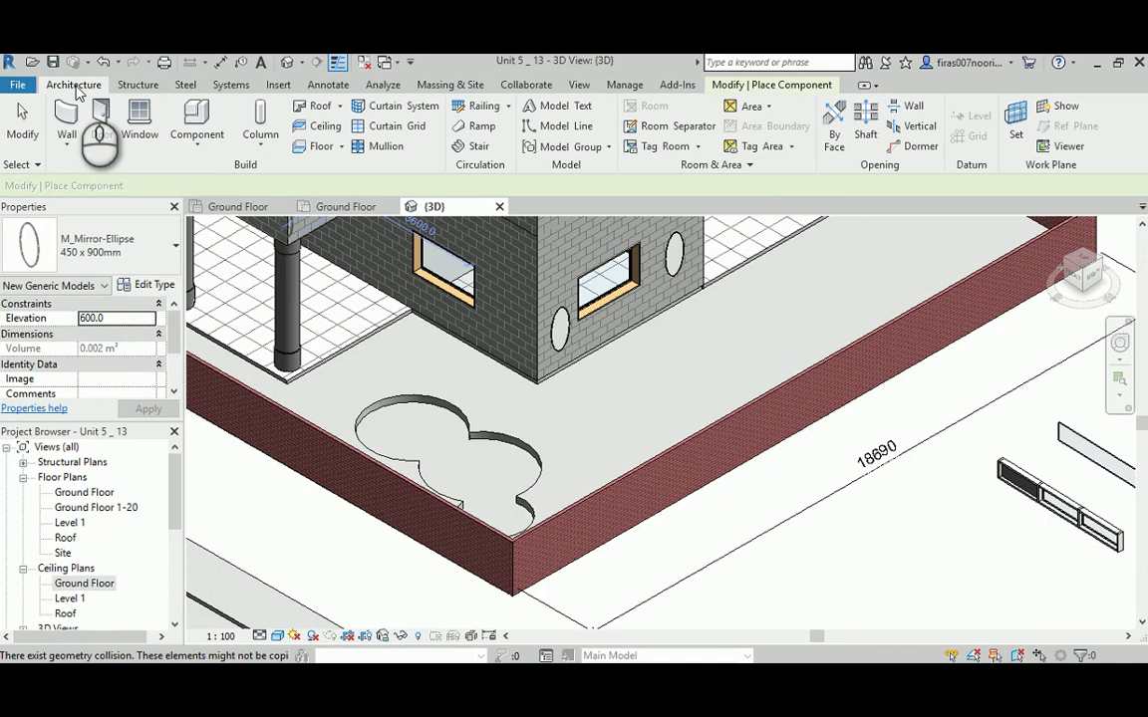
click(197, 146)
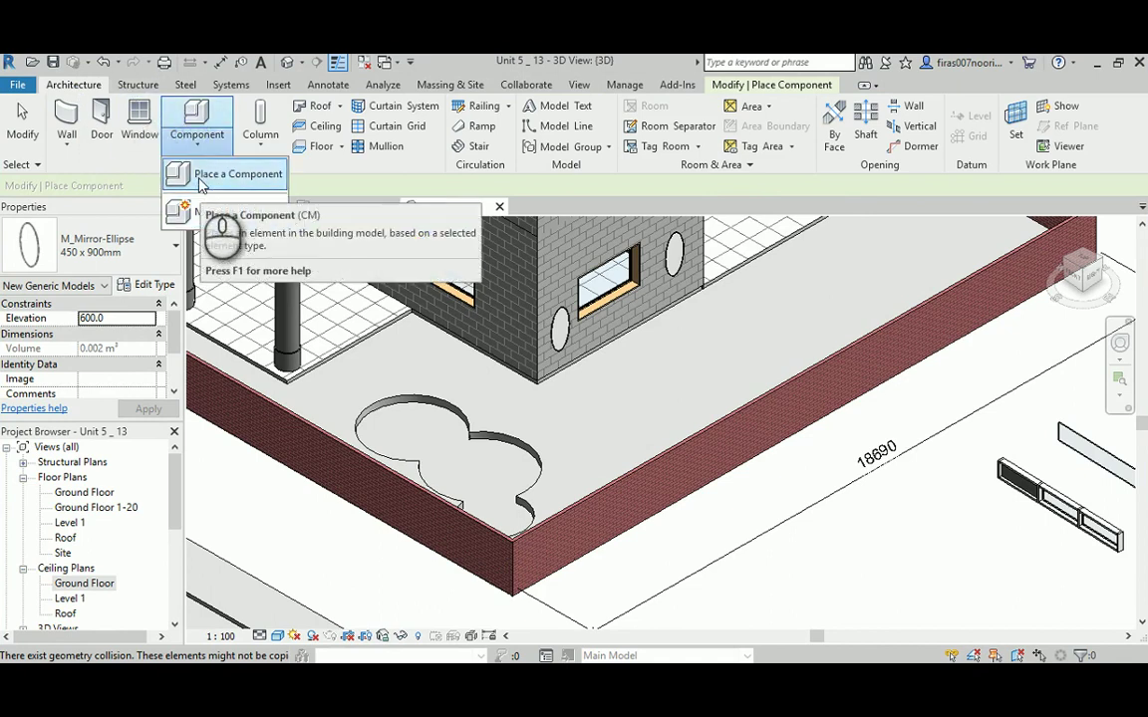
click(859, 493)
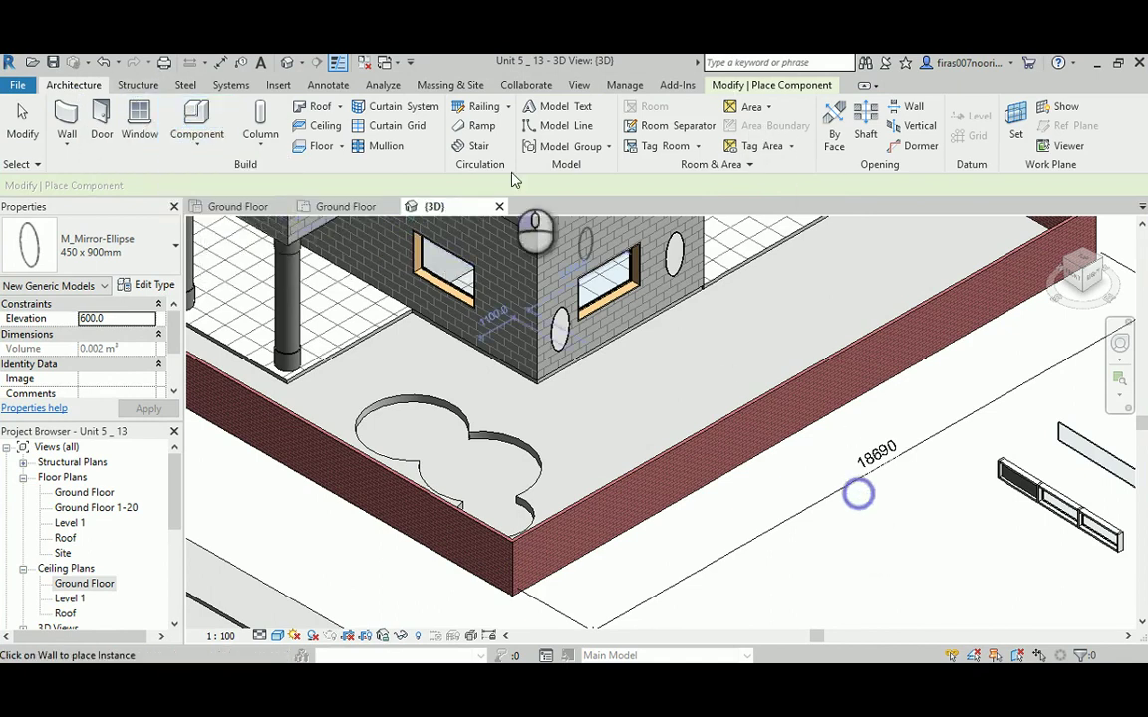
right_click(802, 474)
click(851, 212)
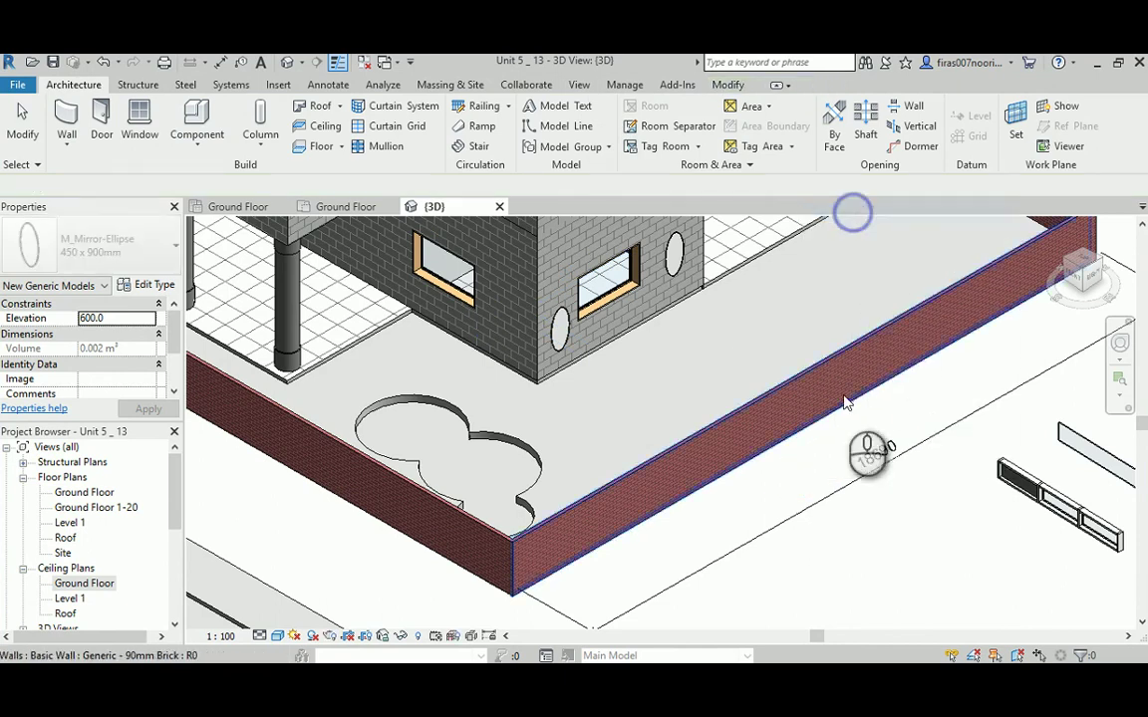
click(727, 85)
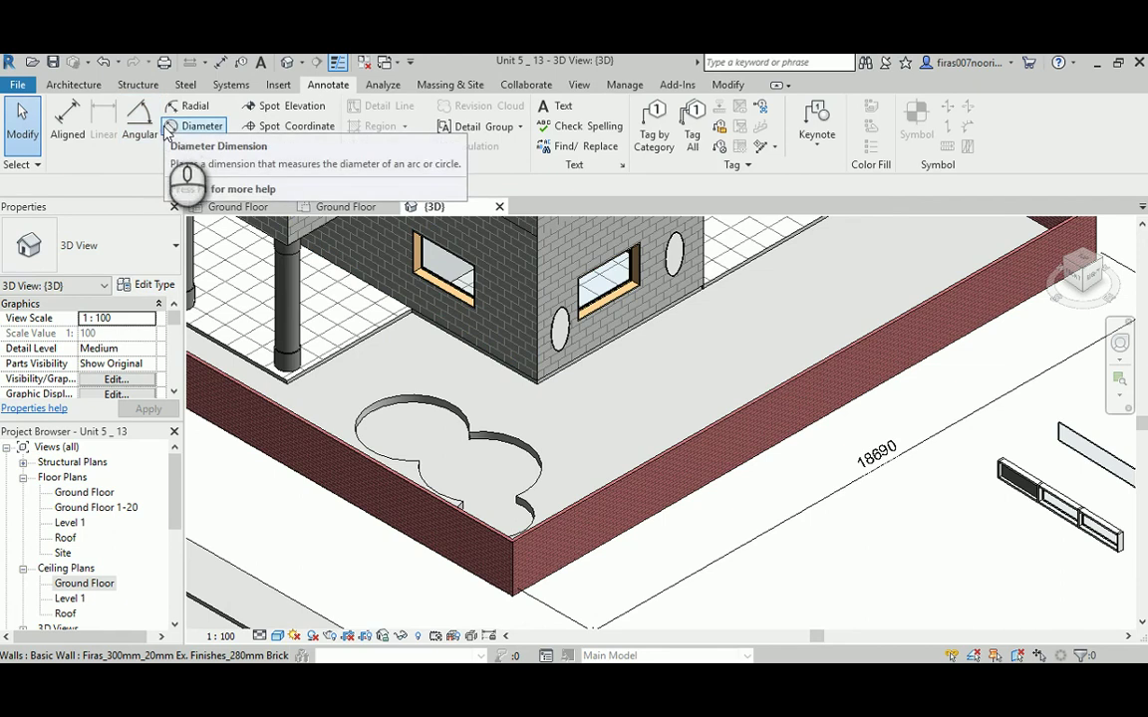
Step: Open the Diagonal - 2.5mm Arial aligned dimension type properties, then show the Component Families slide
click(69, 116)
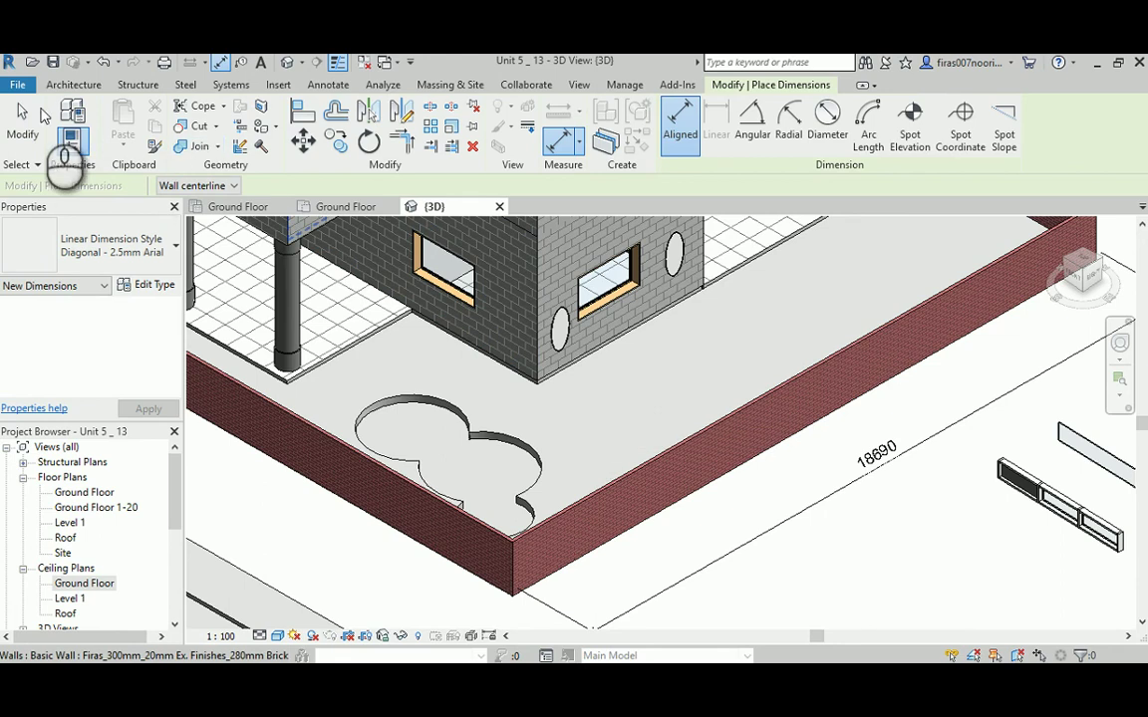
click(149, 285)
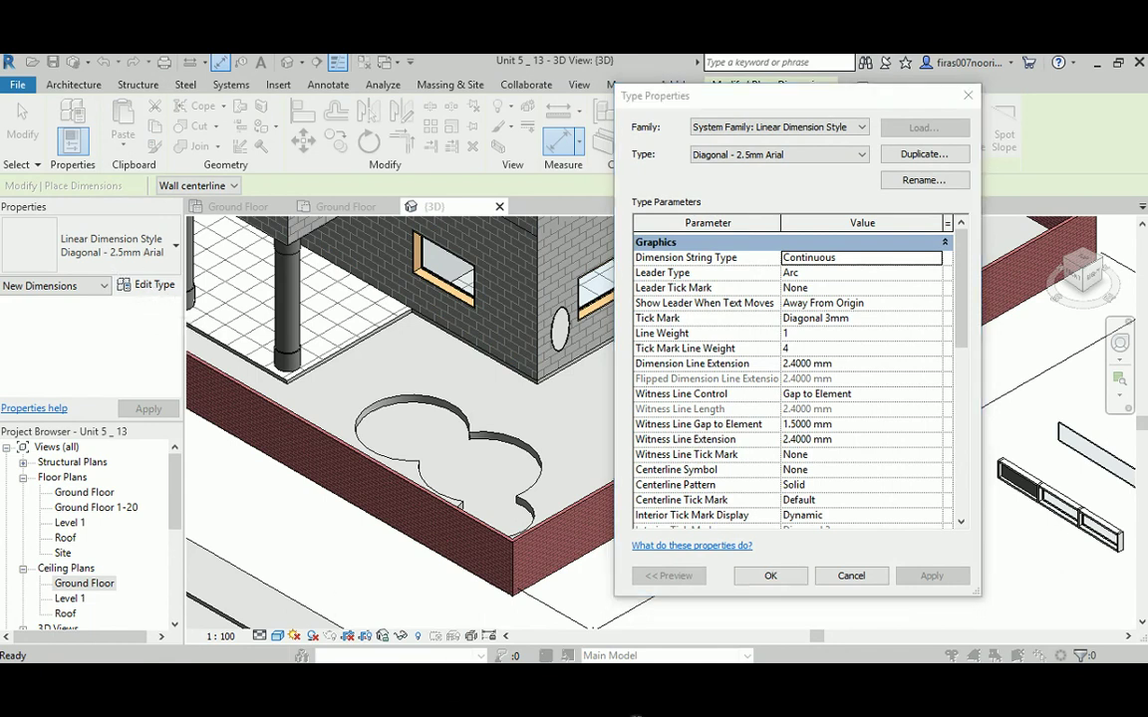
click(621, 693)
click(658, 620)
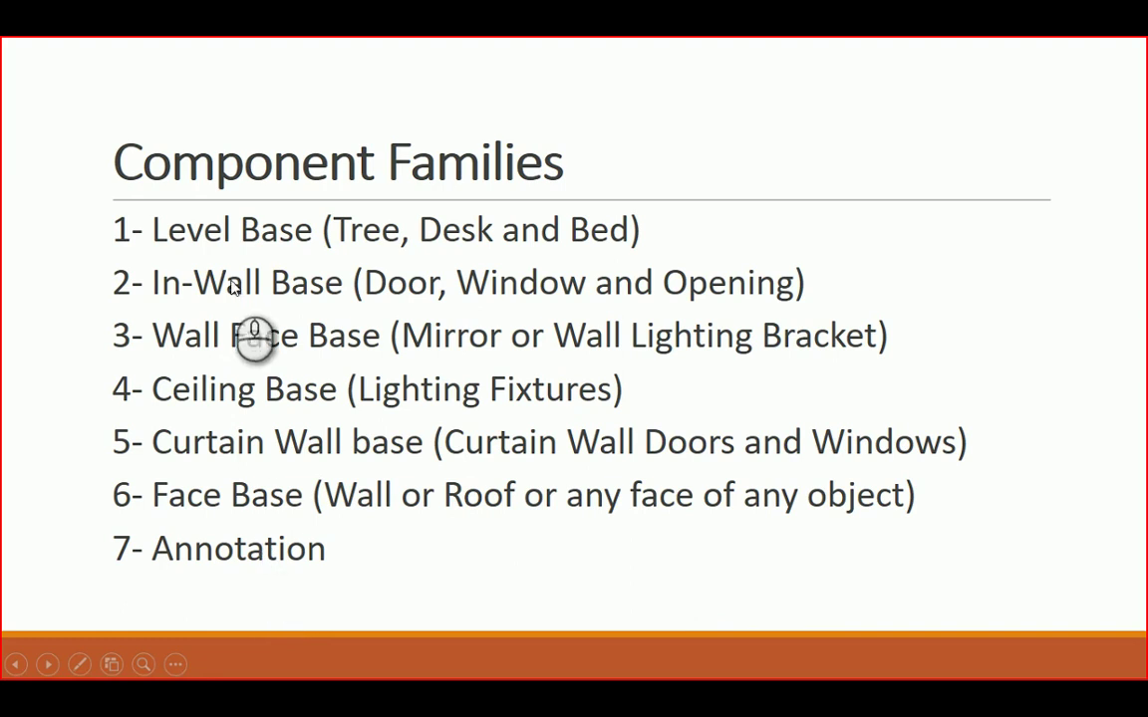
Step: Advance to the Types of Families slide and return to Revit's dimension type properties
scroll(230, 285, up, 1)
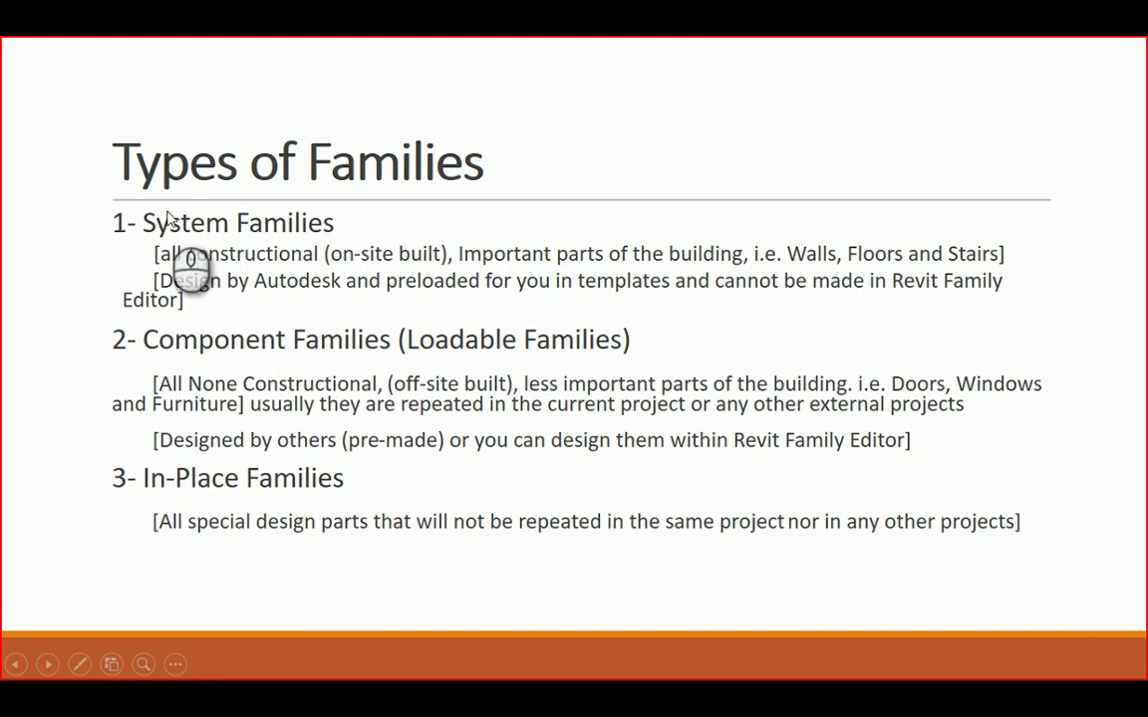
key(alt+Tab)
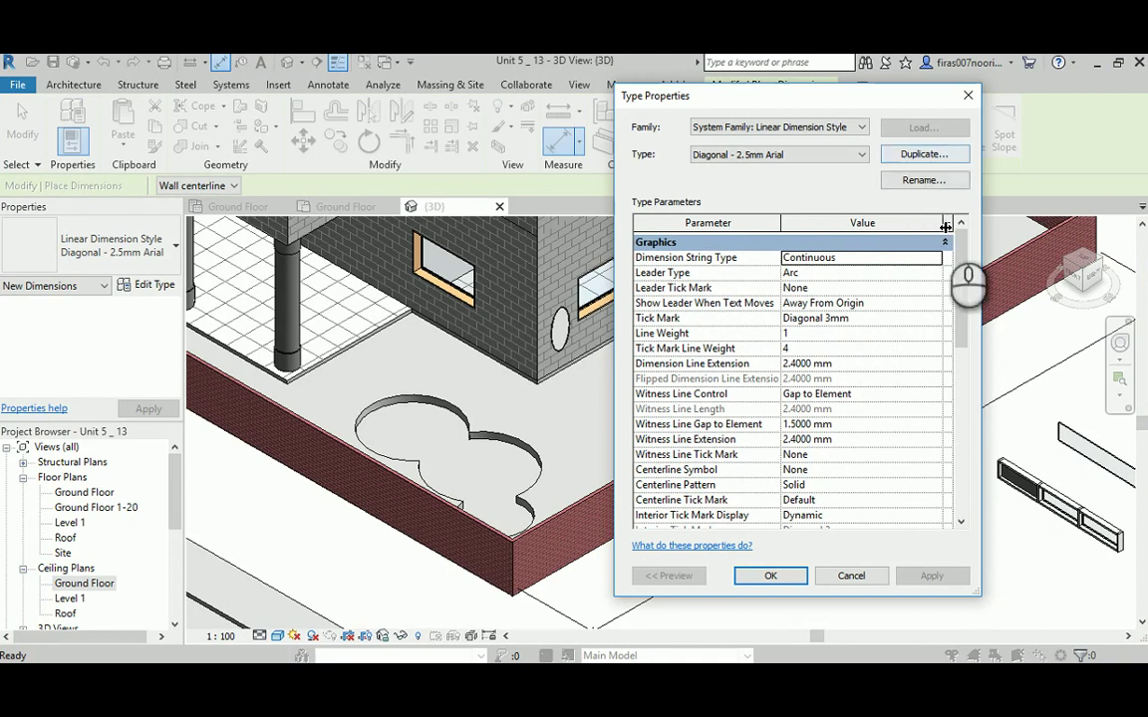
Step: Review the dimension type's leader display and Arc leader type, leaving them unchanged, and close it
drag(959, 256, 960, 287)
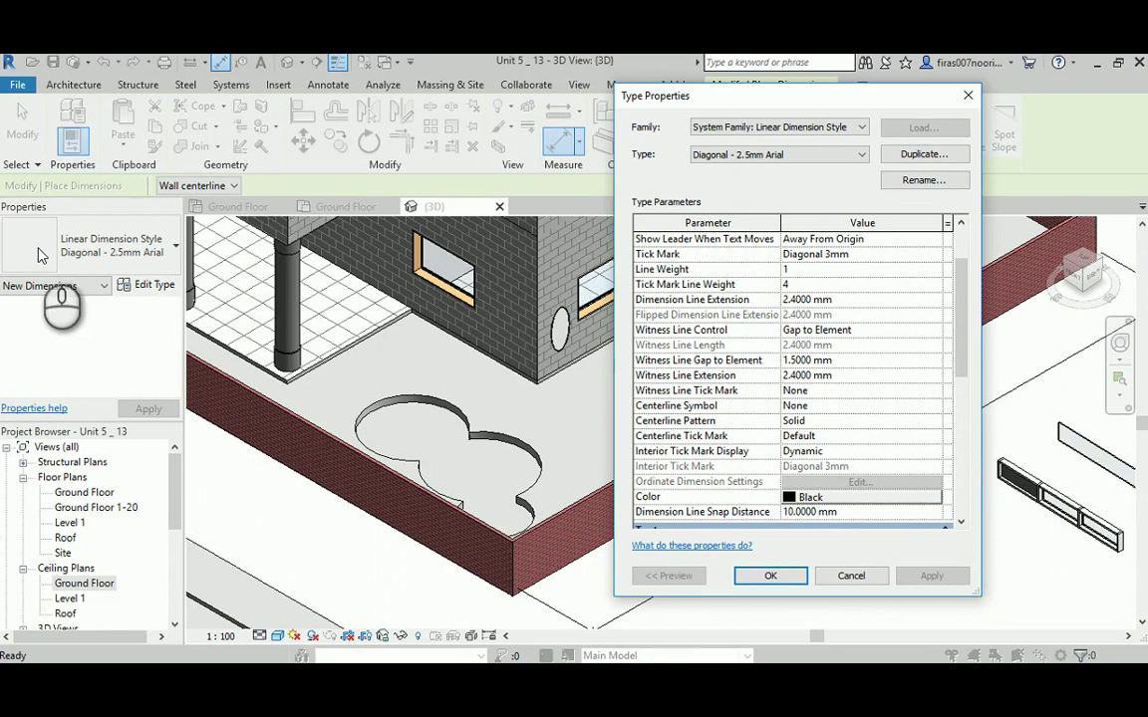
scroll(924, 418, down, 5)
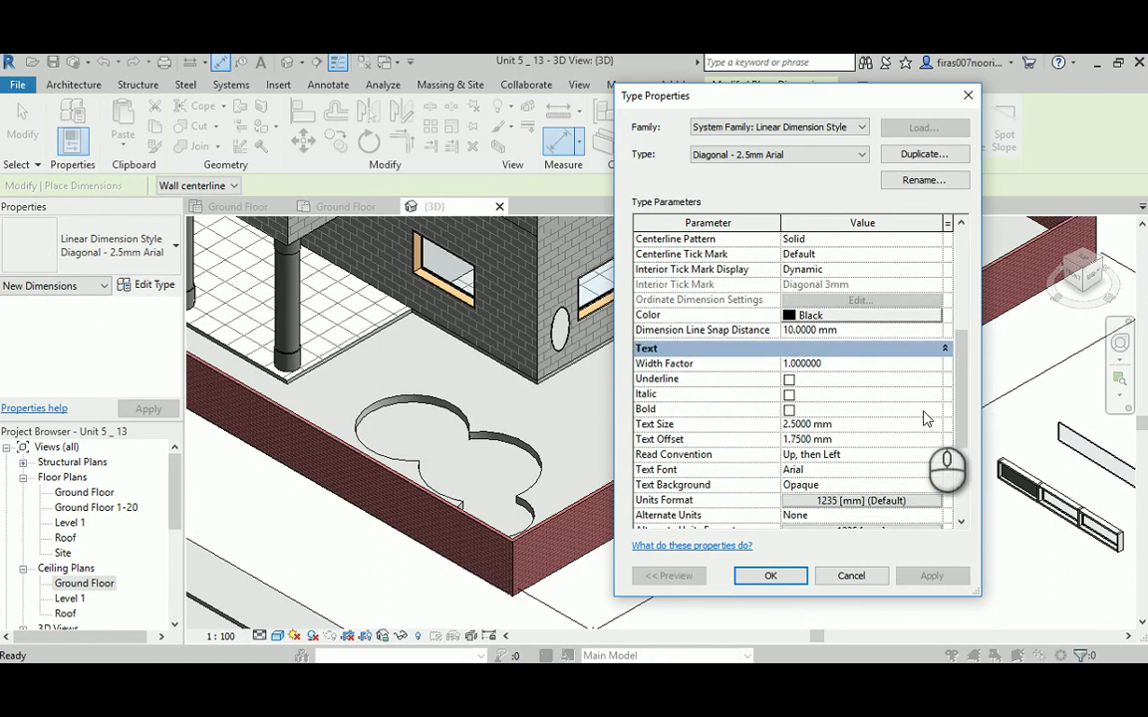
scroll(925, 418, up, 5)
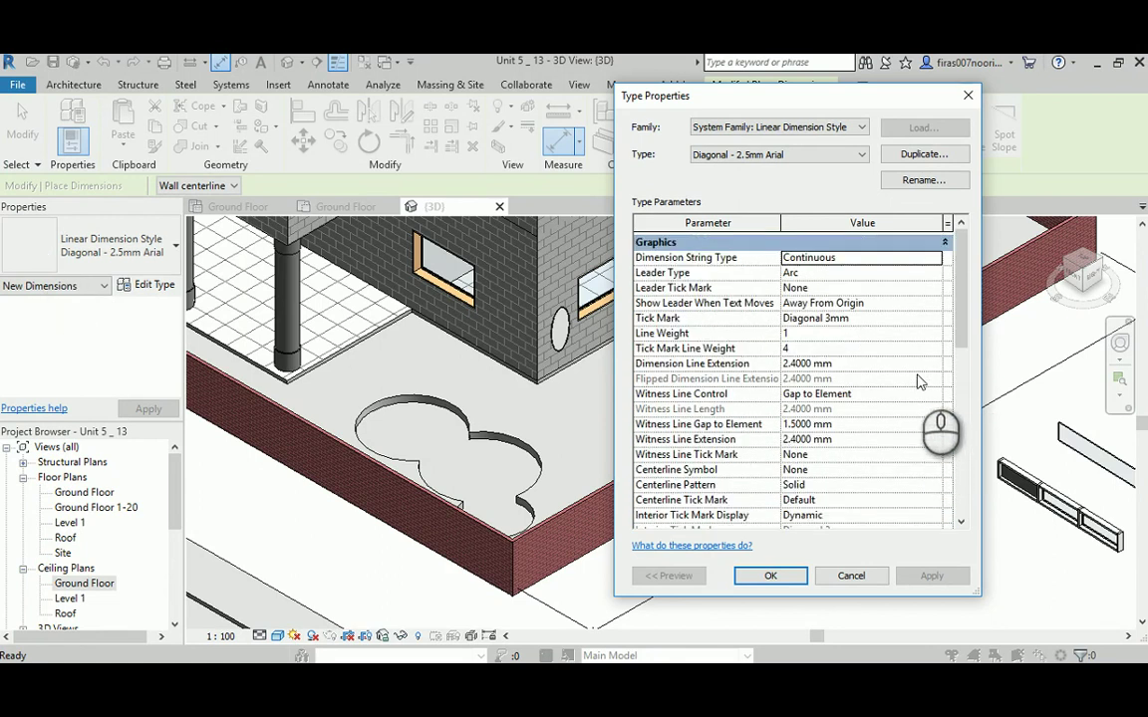
click(936, 303)
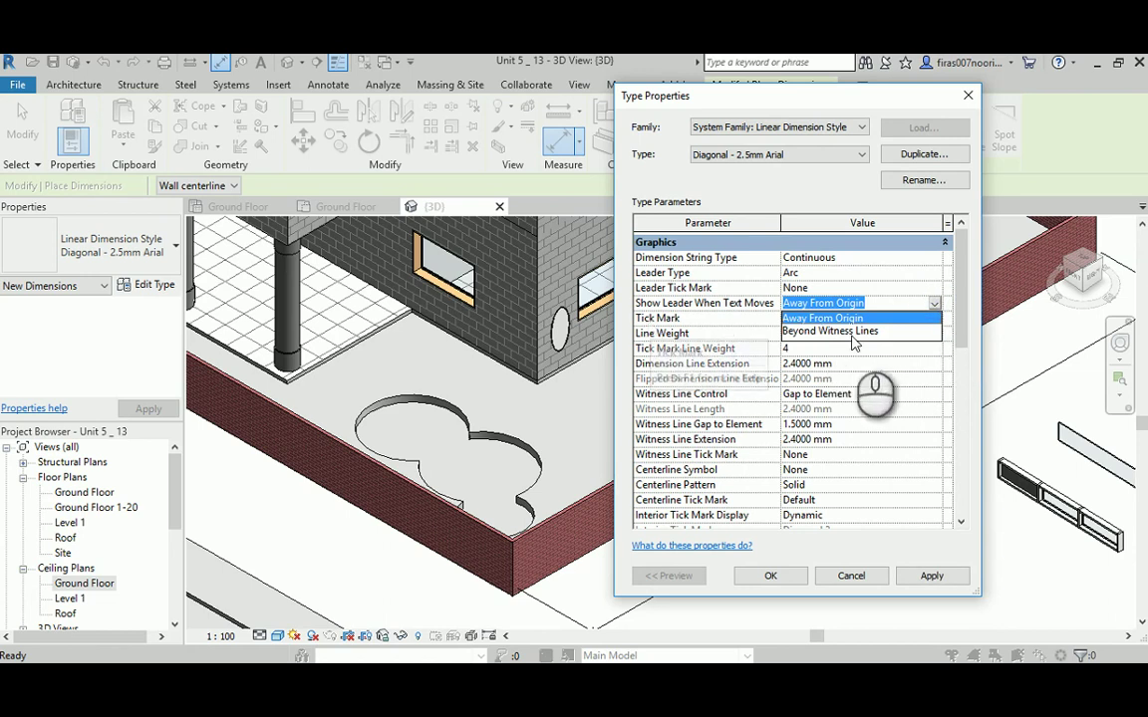
click(948, 285)
click(937, 273)
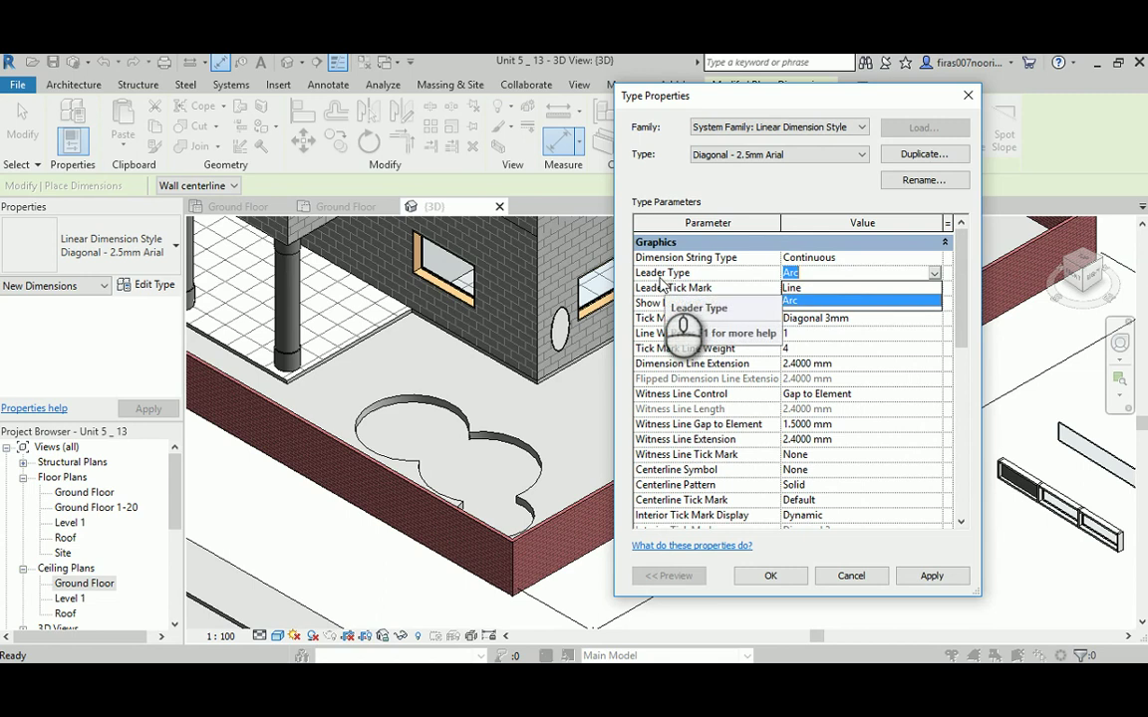
click(962, 263)
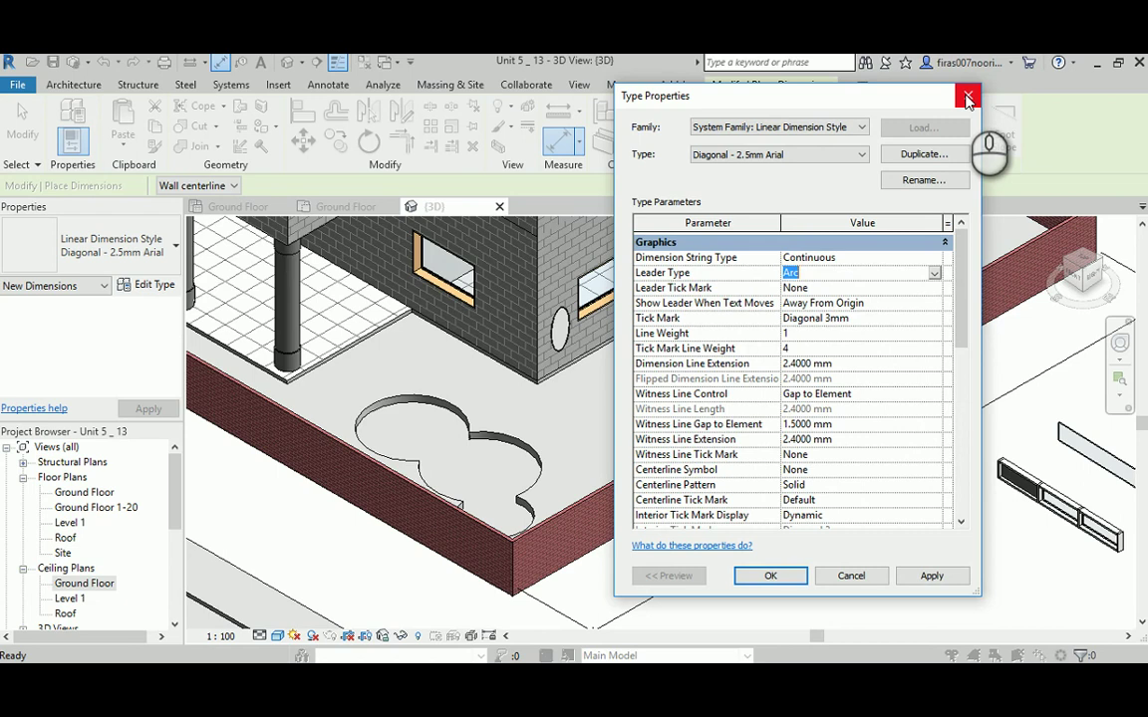
click(965, 96)
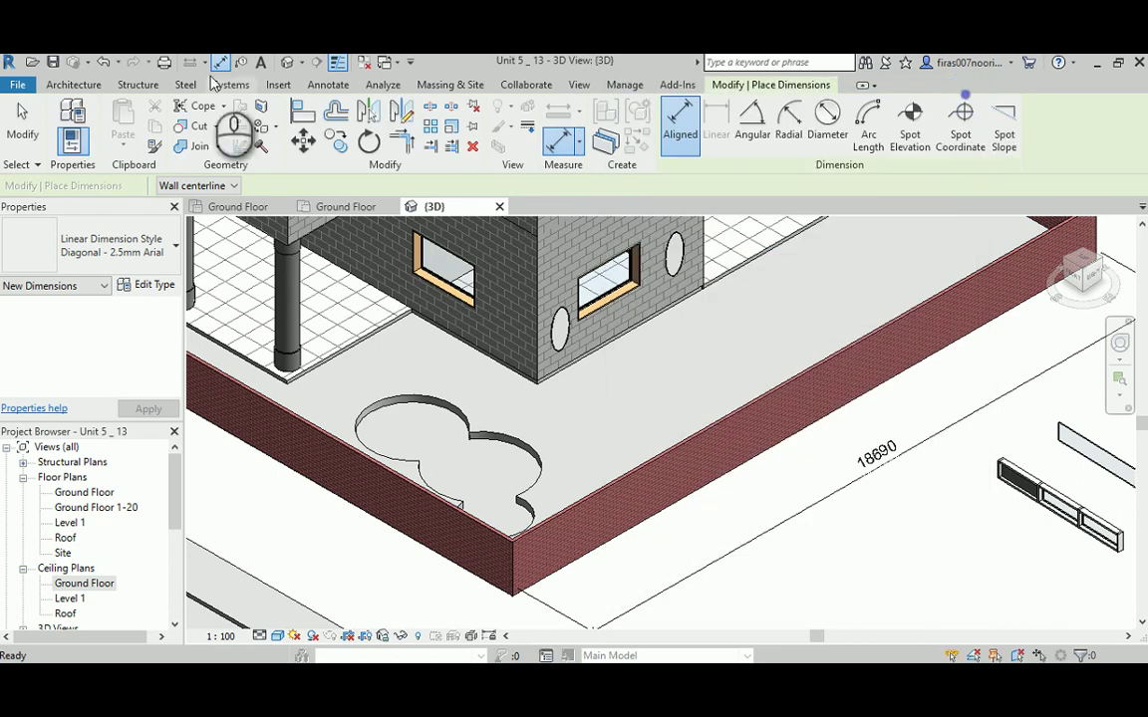
Step: Cancel the dimensioning command and open the Ground Floor floor plan
click(74, 85)
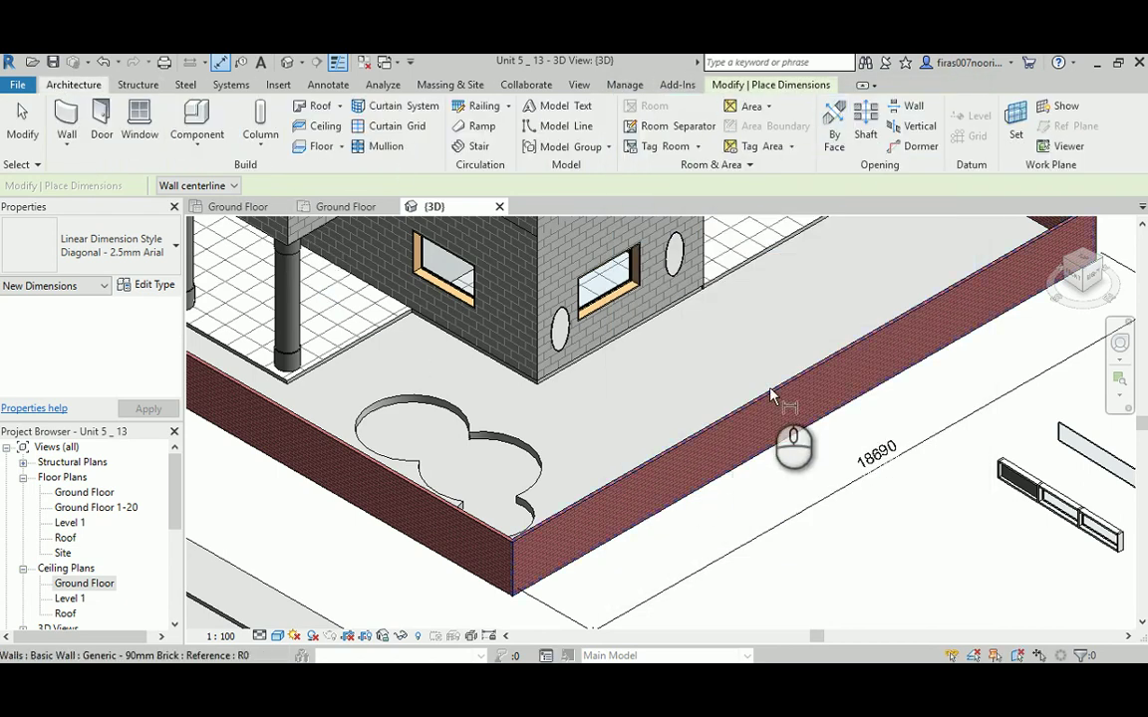
right_click(897, 474)
click(929, 207)
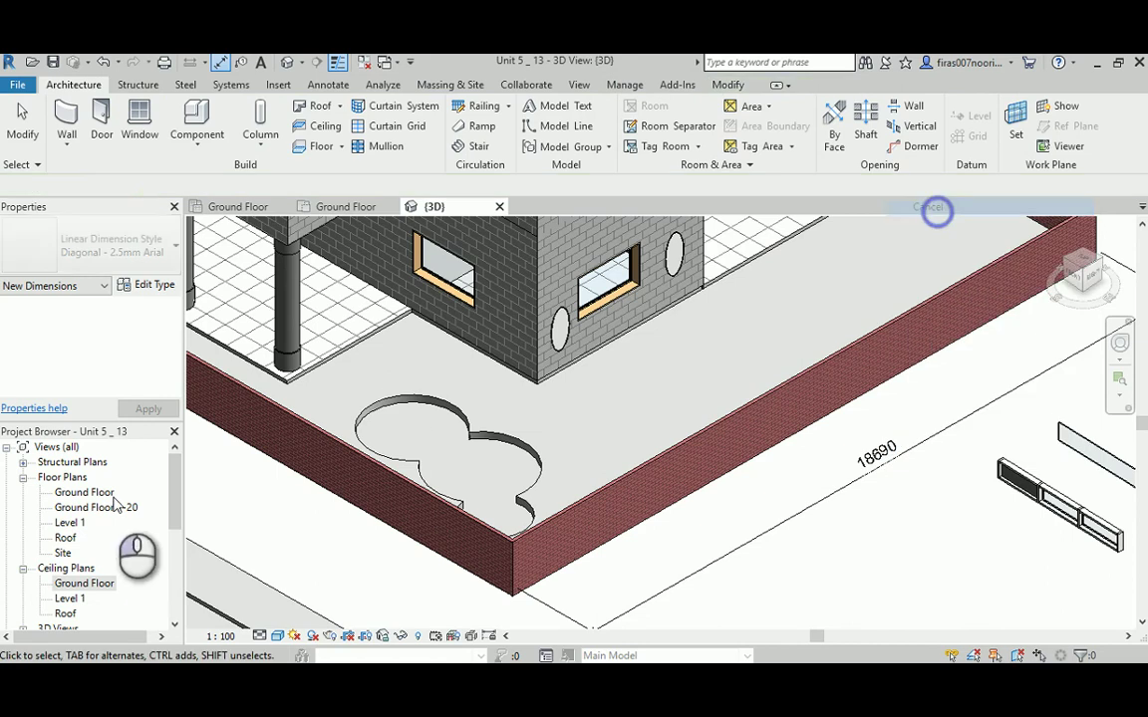
double_click(84, 493)
click(703, 286)
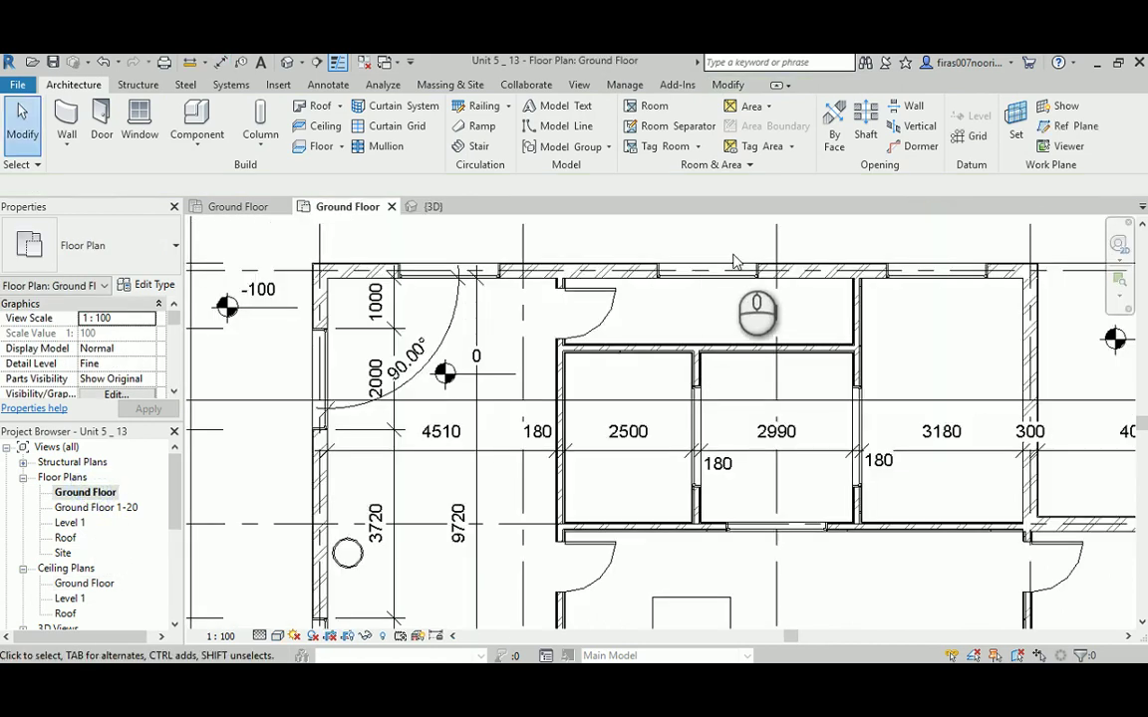
Step: Start the Grid tool and pan the plan to bring grids A and B into view
click(974, 136)
middle_drag(388, 287, 605, 297)
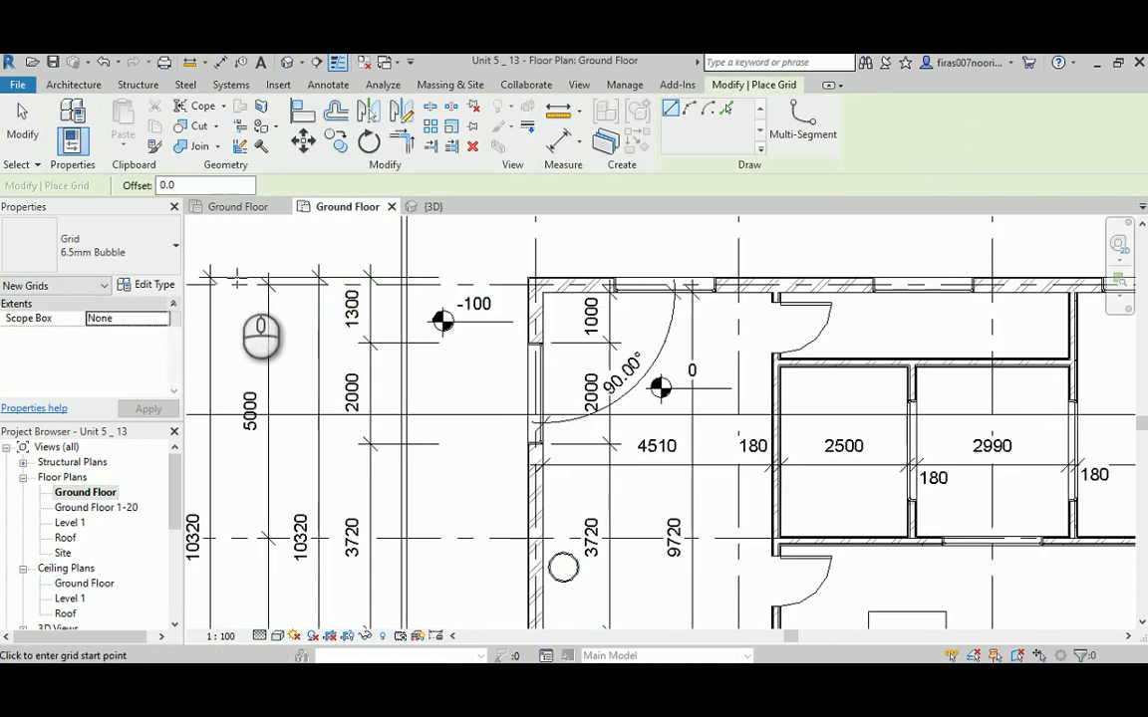
middle_drag(393, 312, 844, 355)
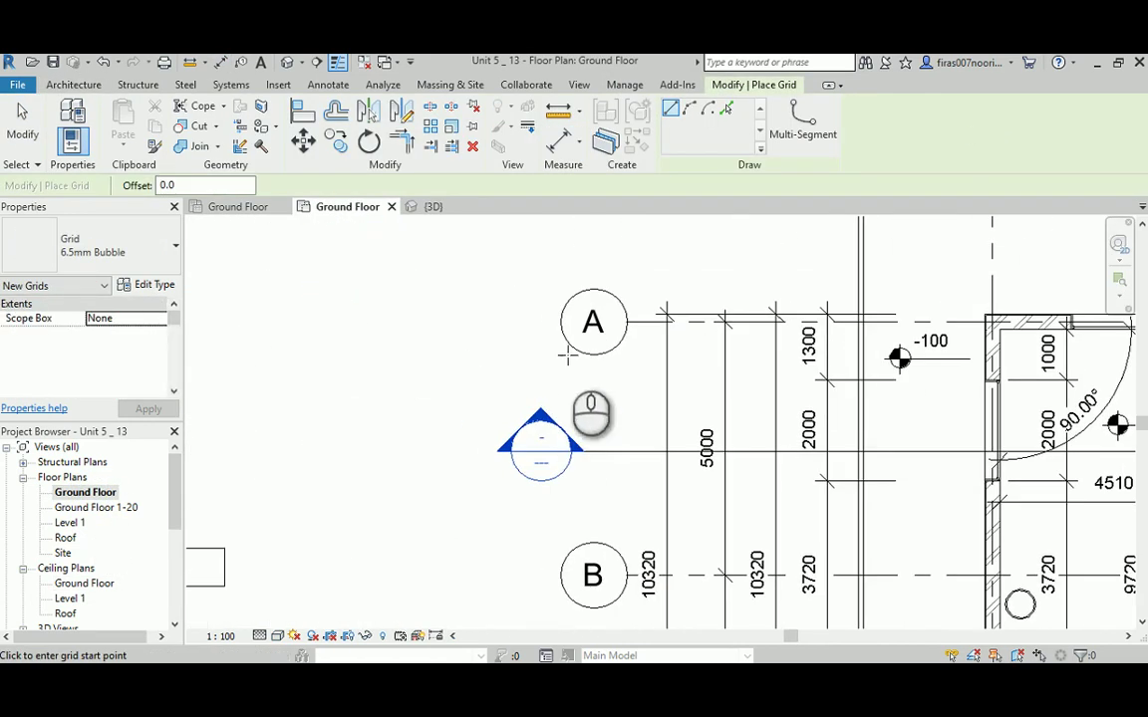
Step: Inspect the 6.5mm Bubble grid type's head Symbol list, closing its properties unchanged
click(154, 285)
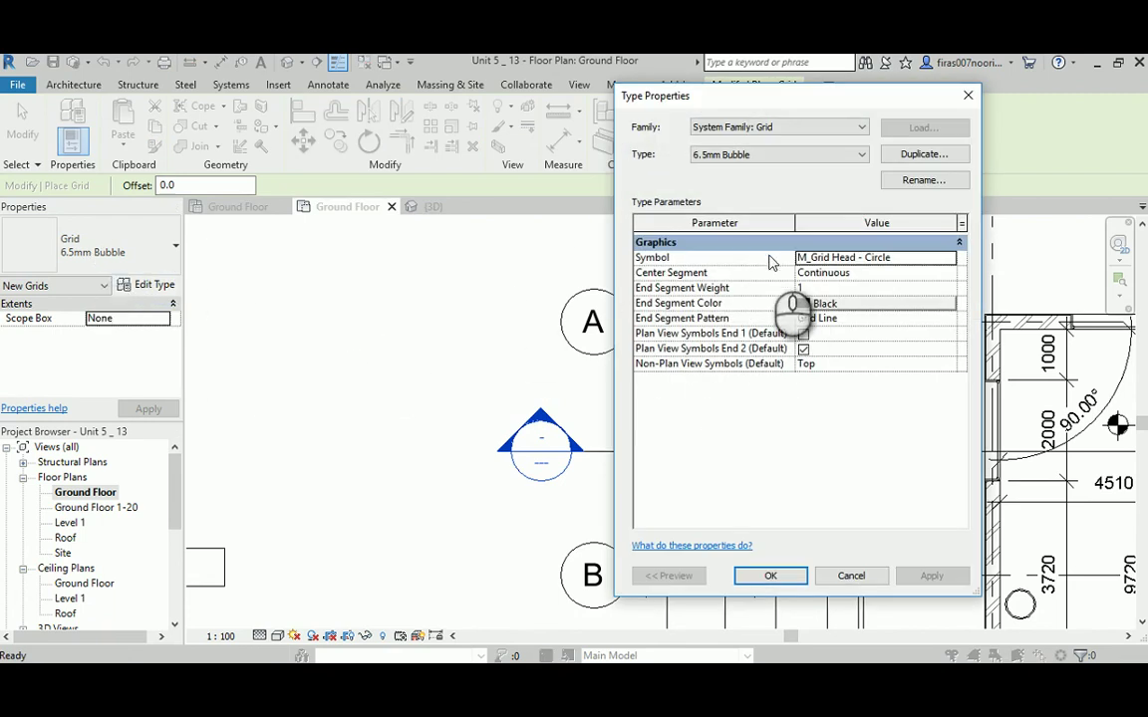
mouse_move(650, 269)
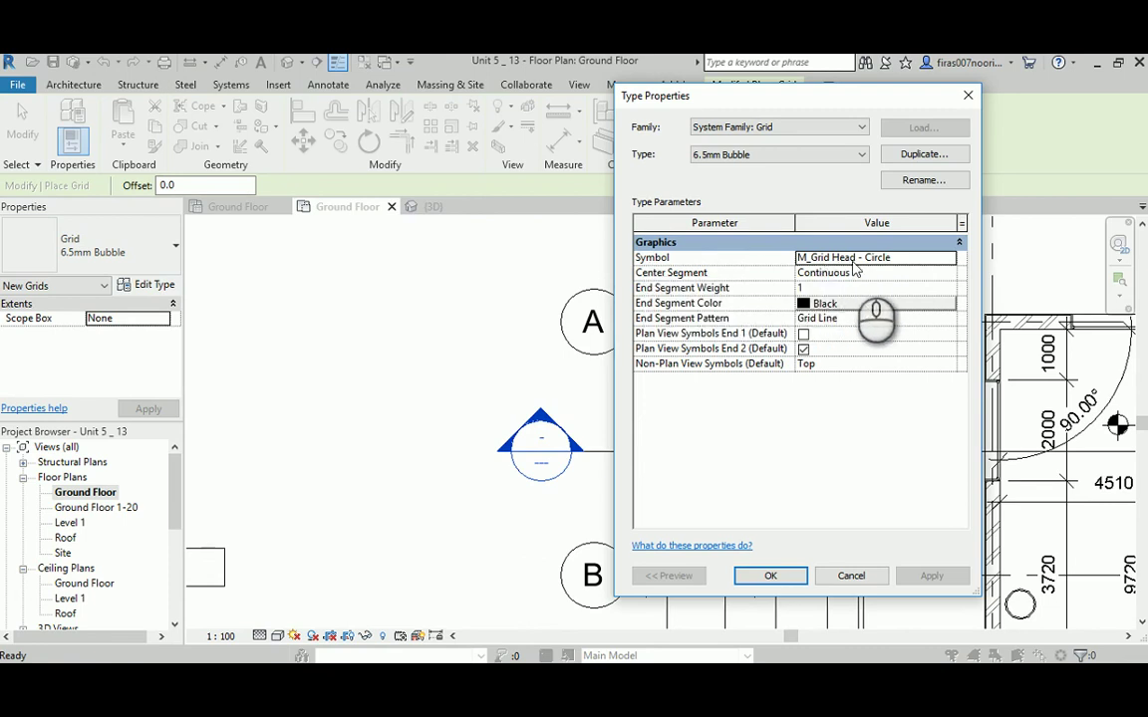
click(948, 259)
click(949, 259)
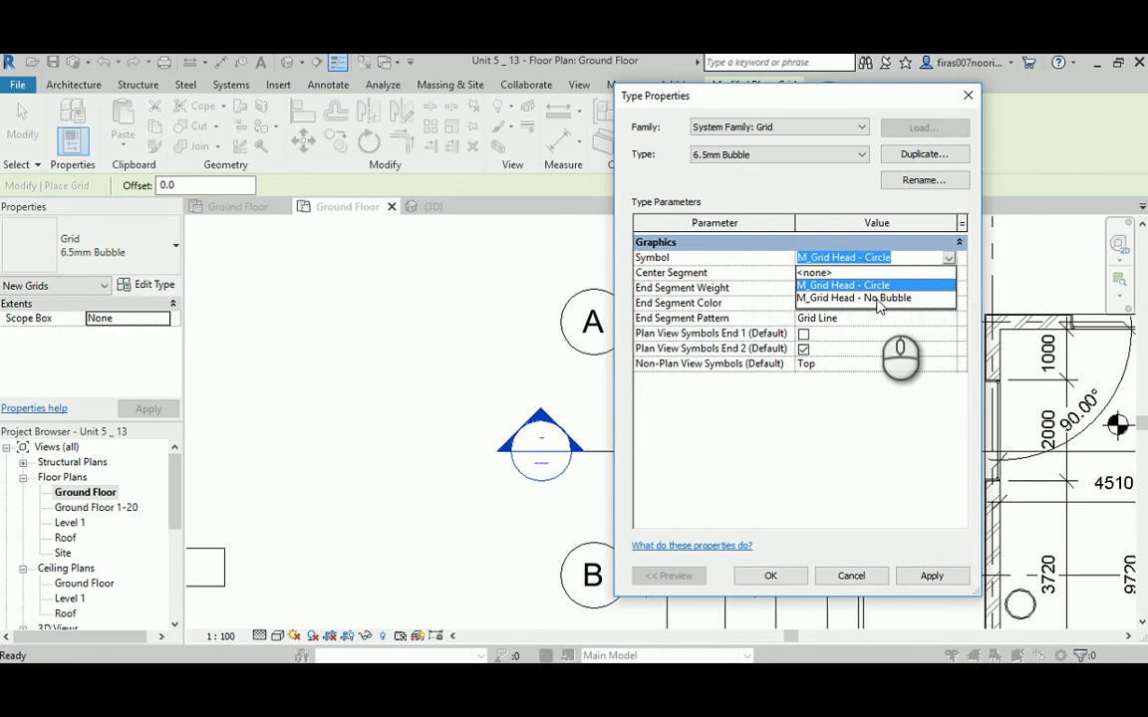
click(967, 95)
Step: Cancel grid placement and set the 6.5mm Bubble type Symbol to M_Grid Head - No Bubble
right_click(571, 263)
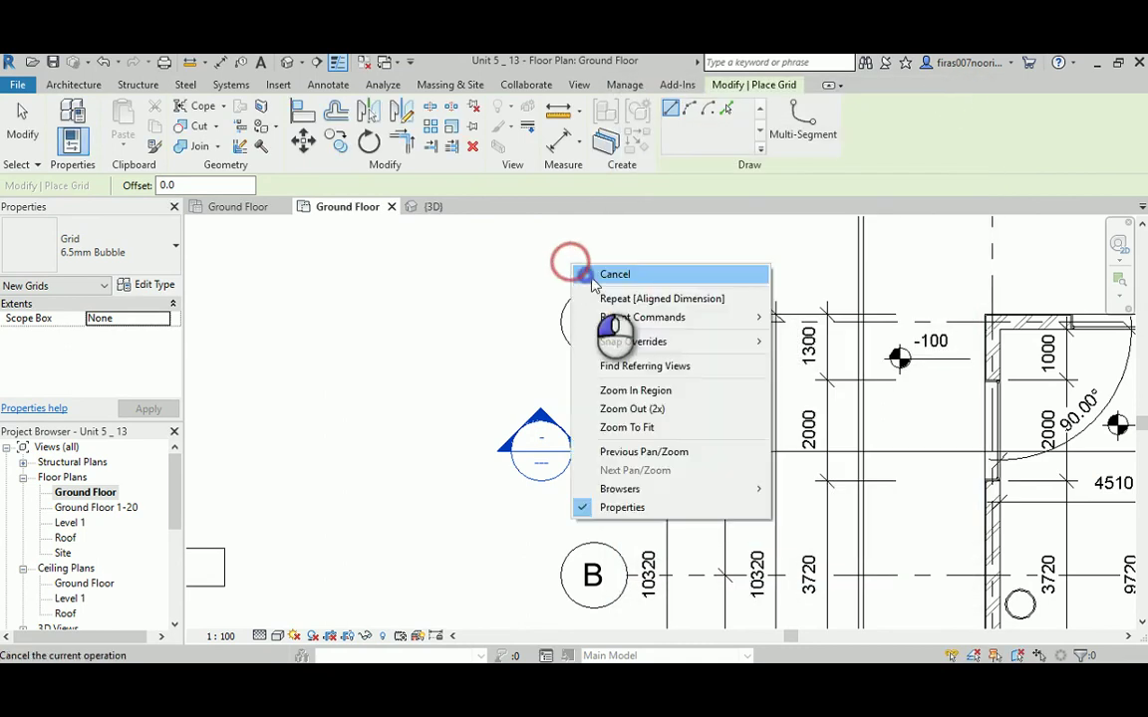
click(594, 277)
click(622, 344)
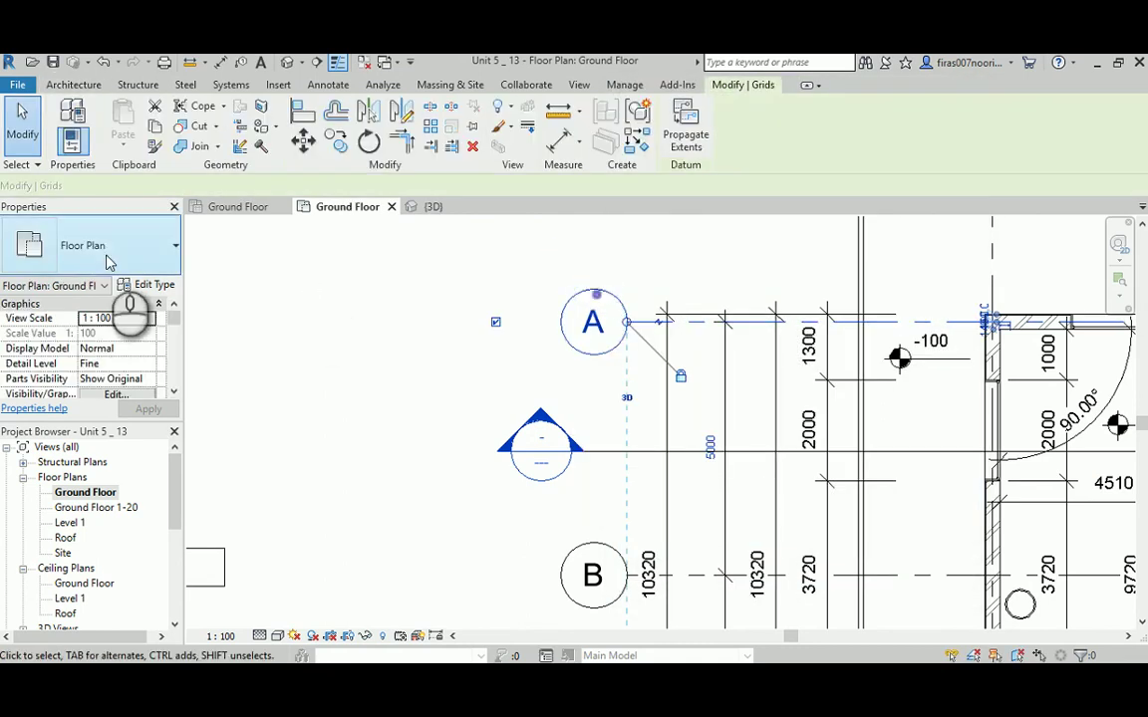
click(152, 286)
click(847, 257)
click(948, 257)
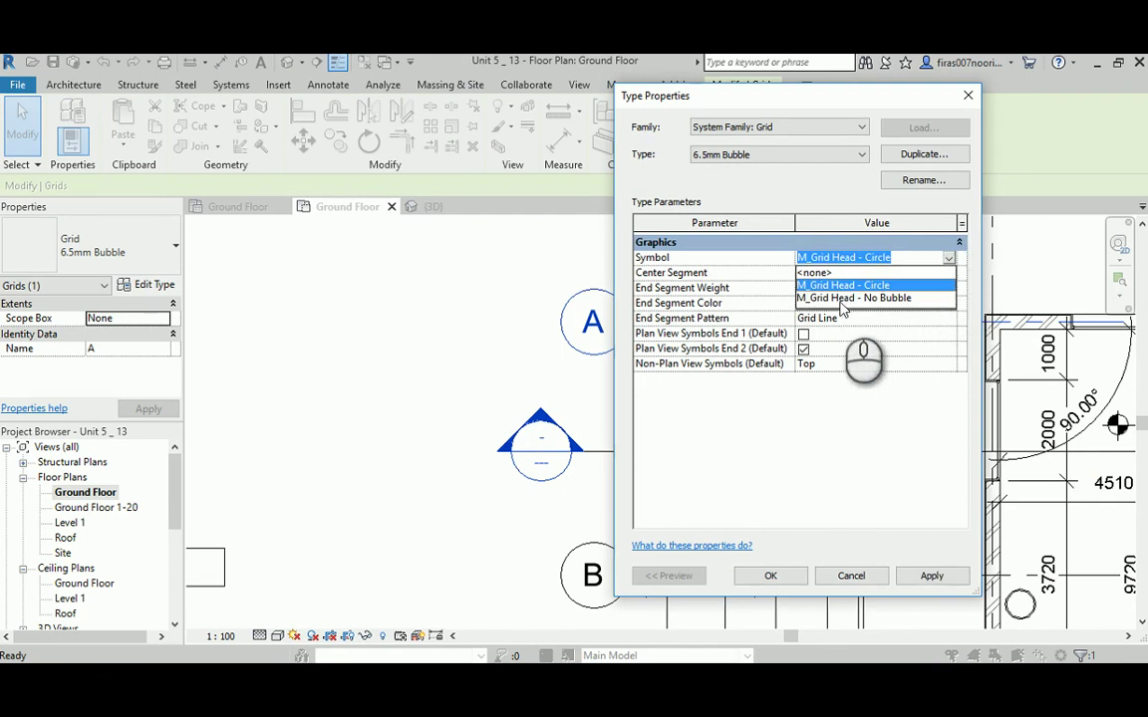
click(833, 298)
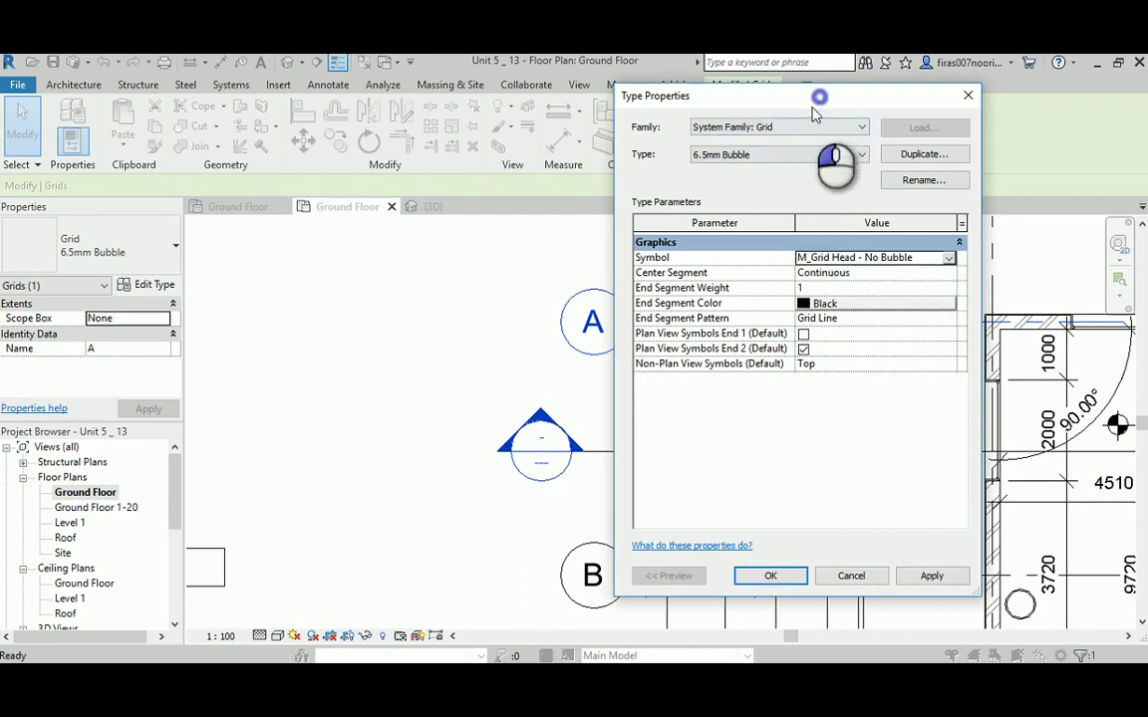
drag(812, 112, 337, 122)
click(456, 585)
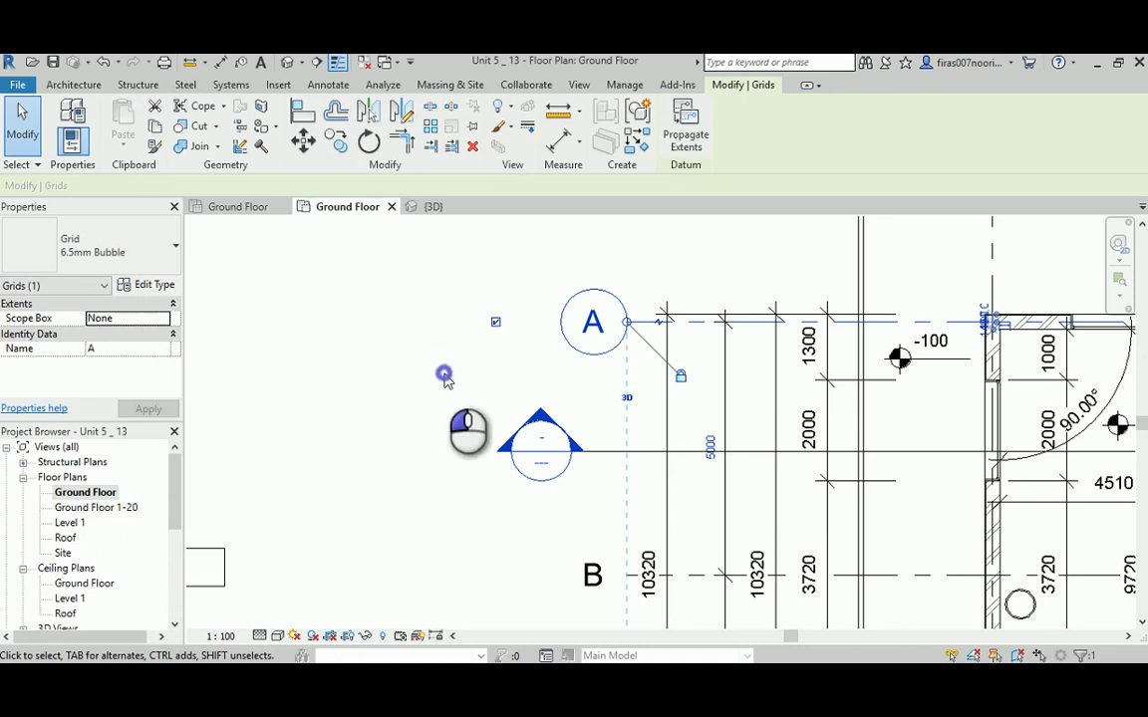
Step: Deselect, reselect and deselect grid A to check the bubble-free grid heads
click(443, 373)
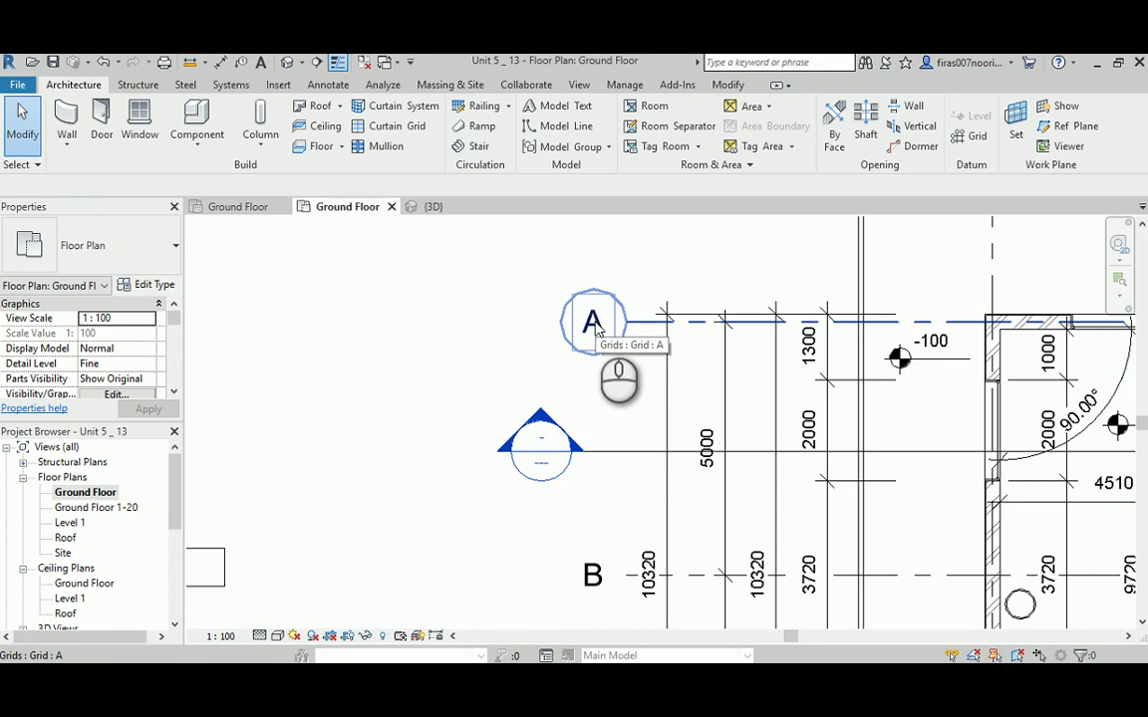
click(596, 329)
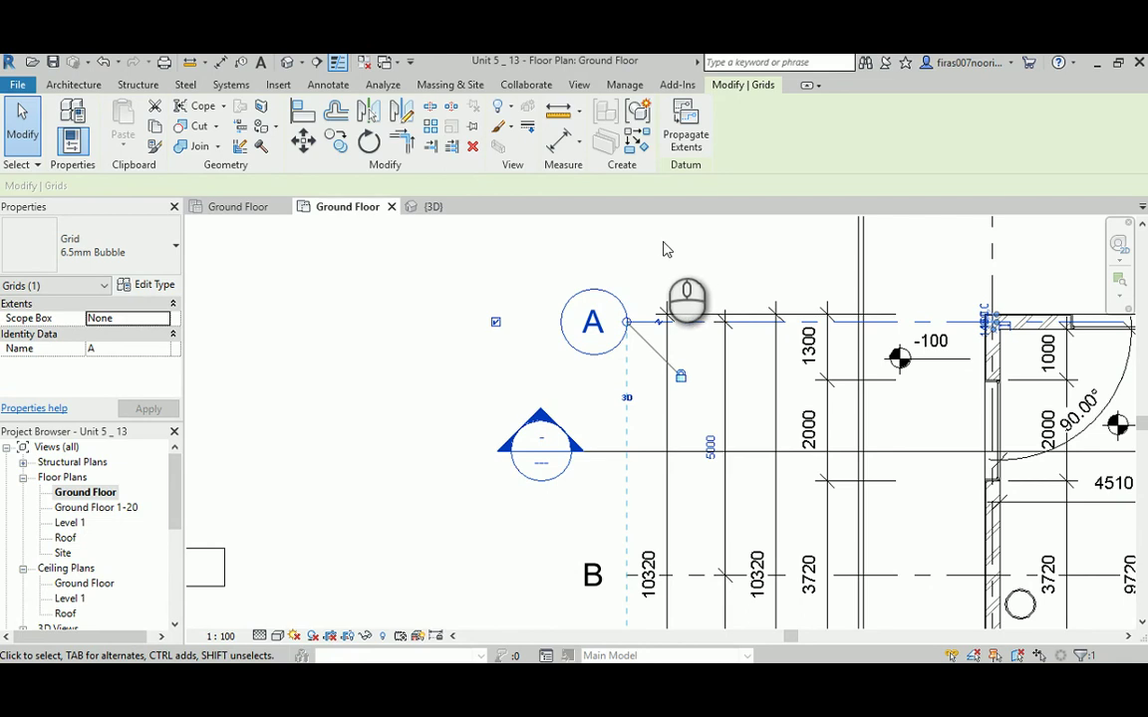
click(430, 297)
click(590, 321)
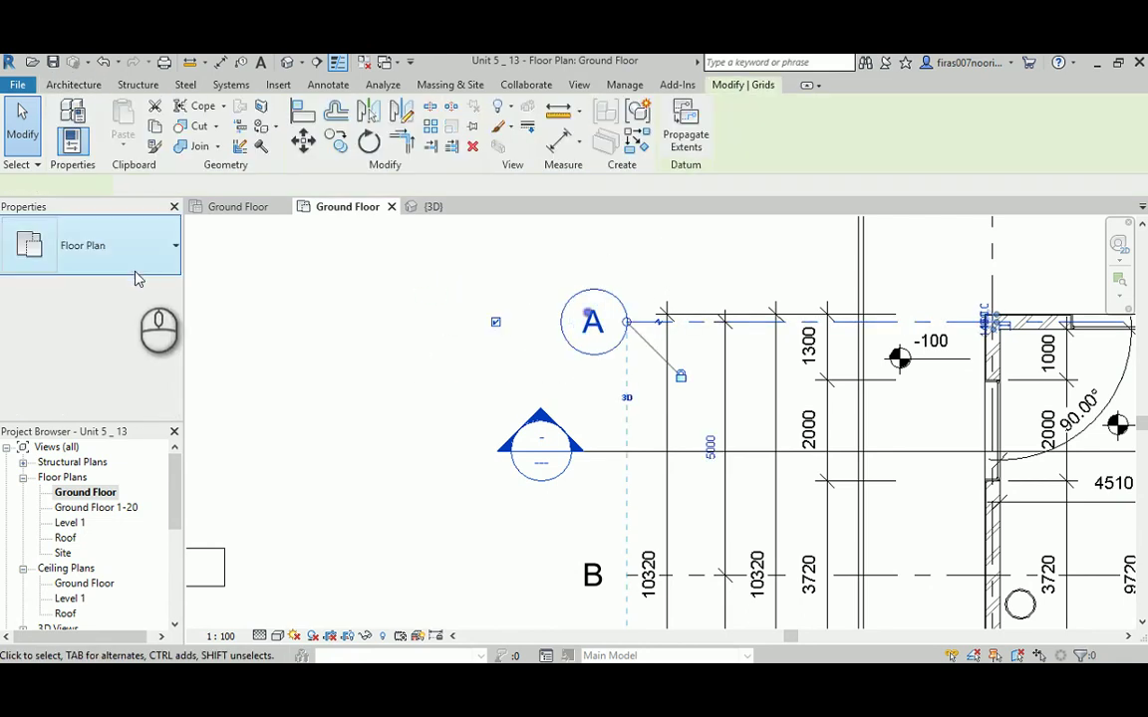
click(150, 285)
click(468, 267)
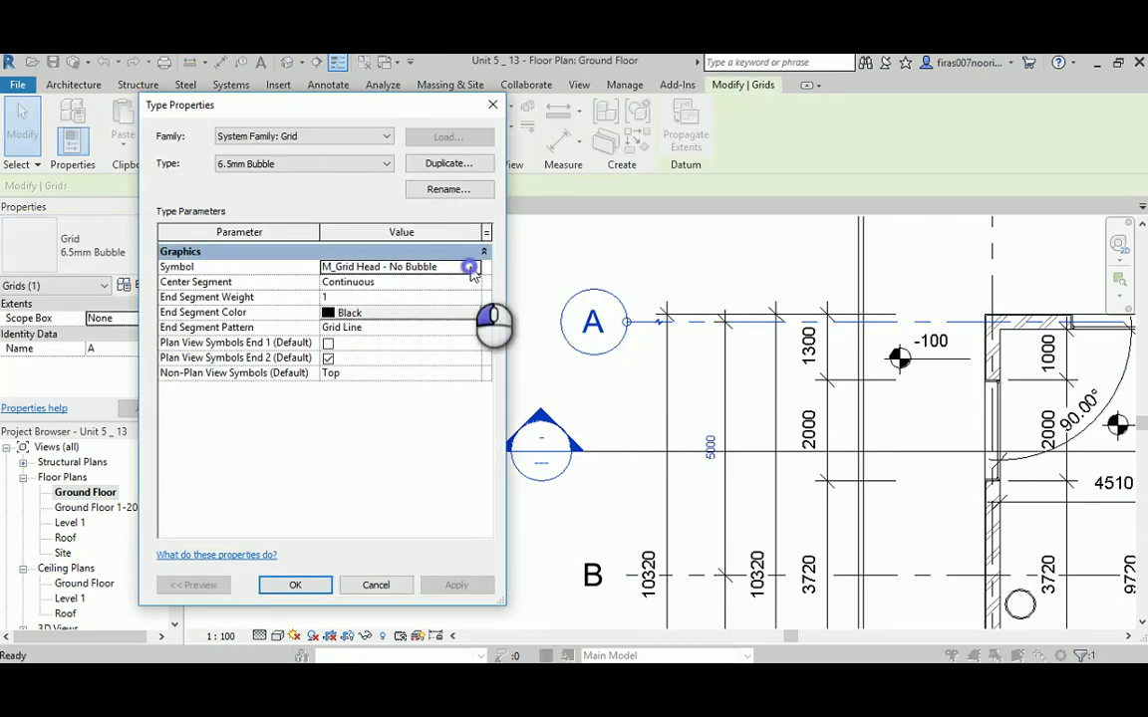
click(473, 267)
click(348, 296)
click(456, 585)
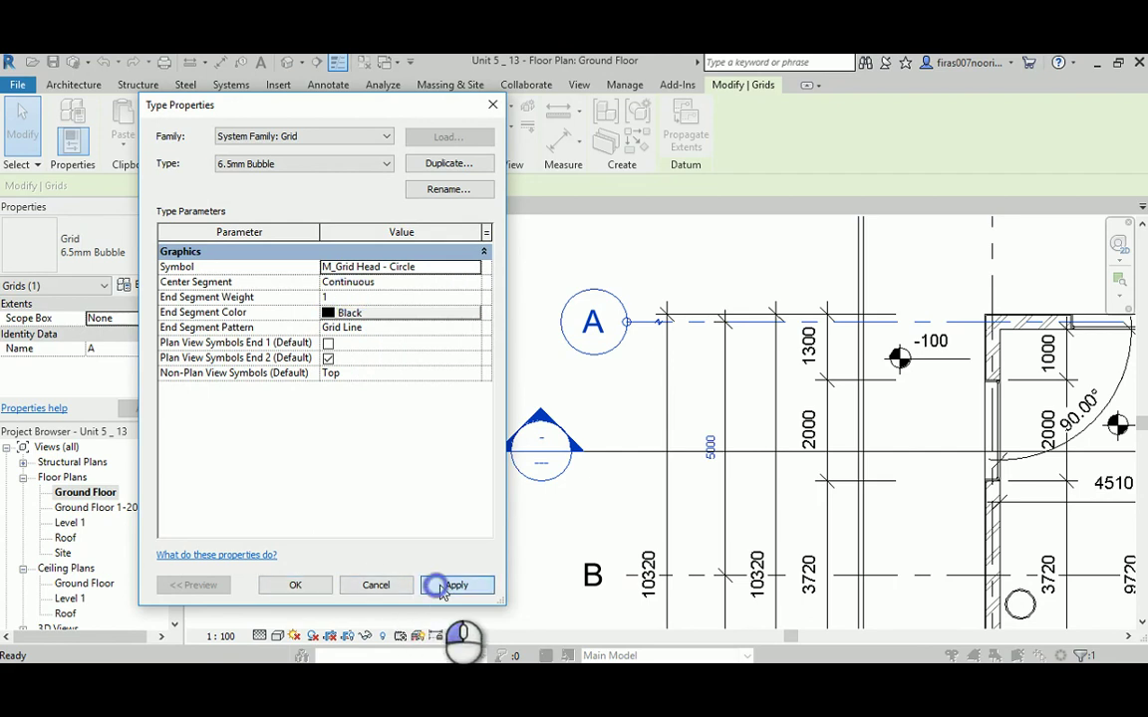
click(295, 584)
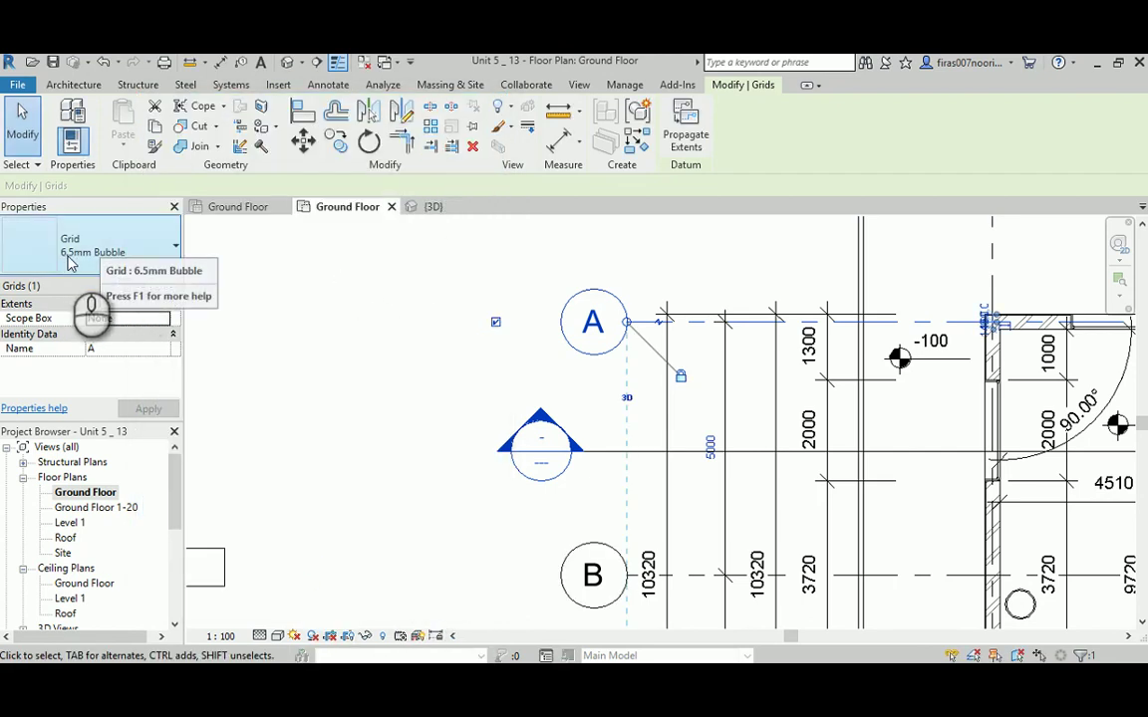
click(372, 267)
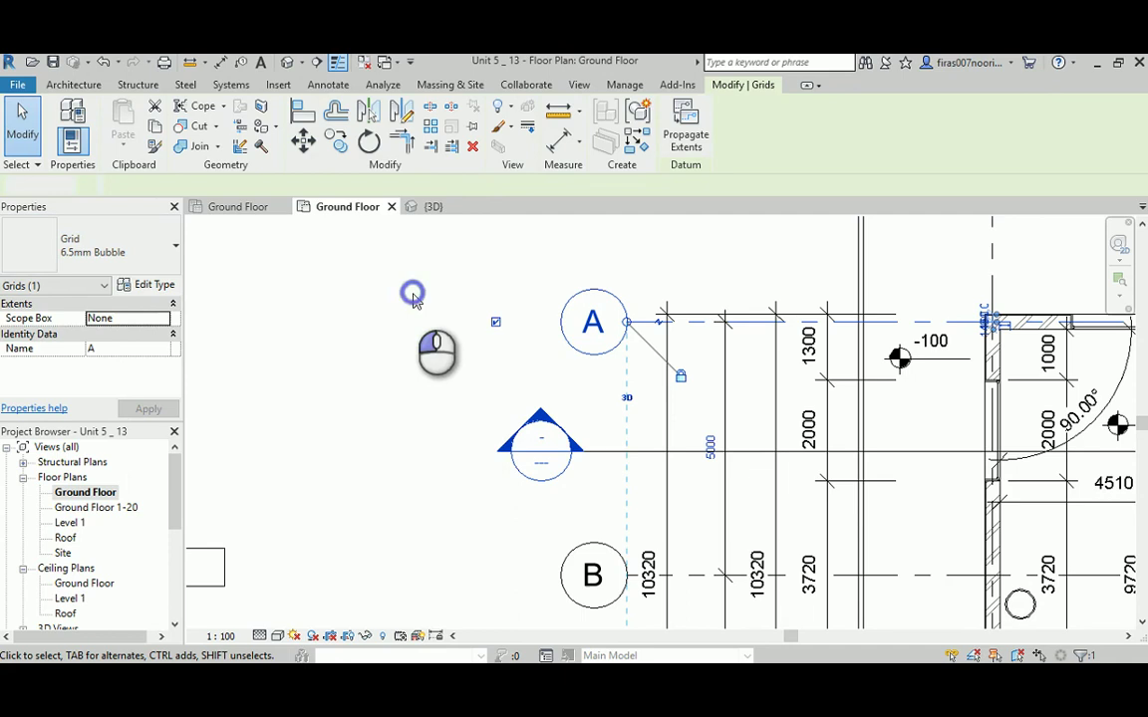
click(584, 304)
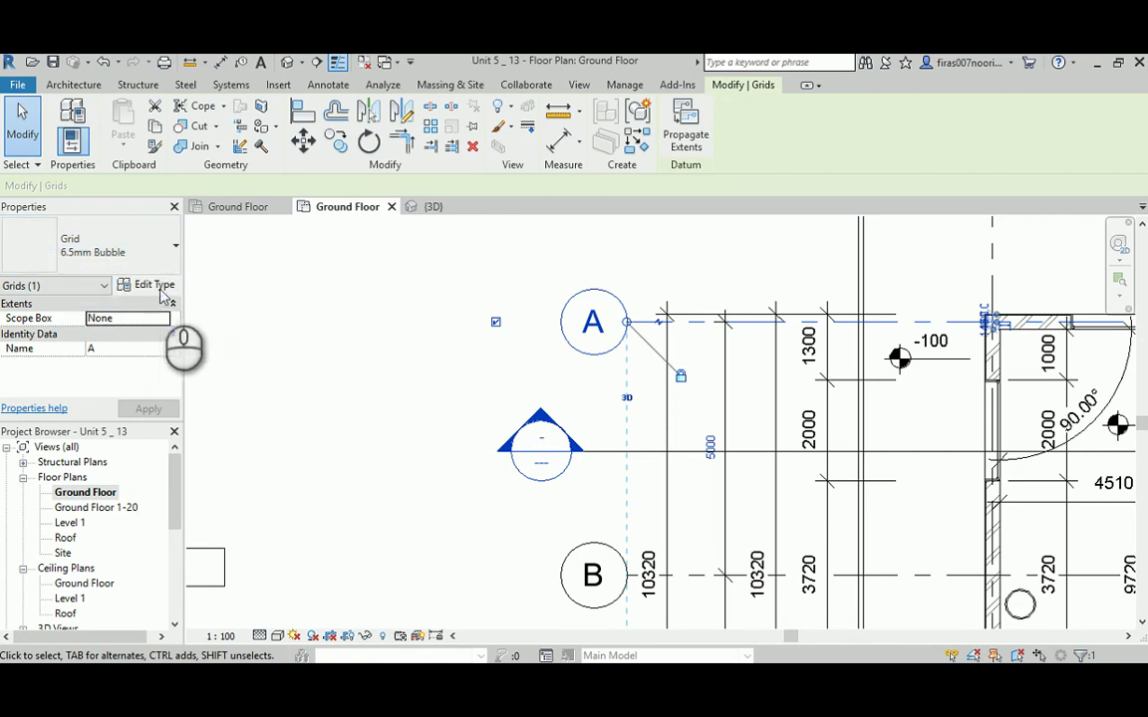
click(159, 286)
click(468, 266)
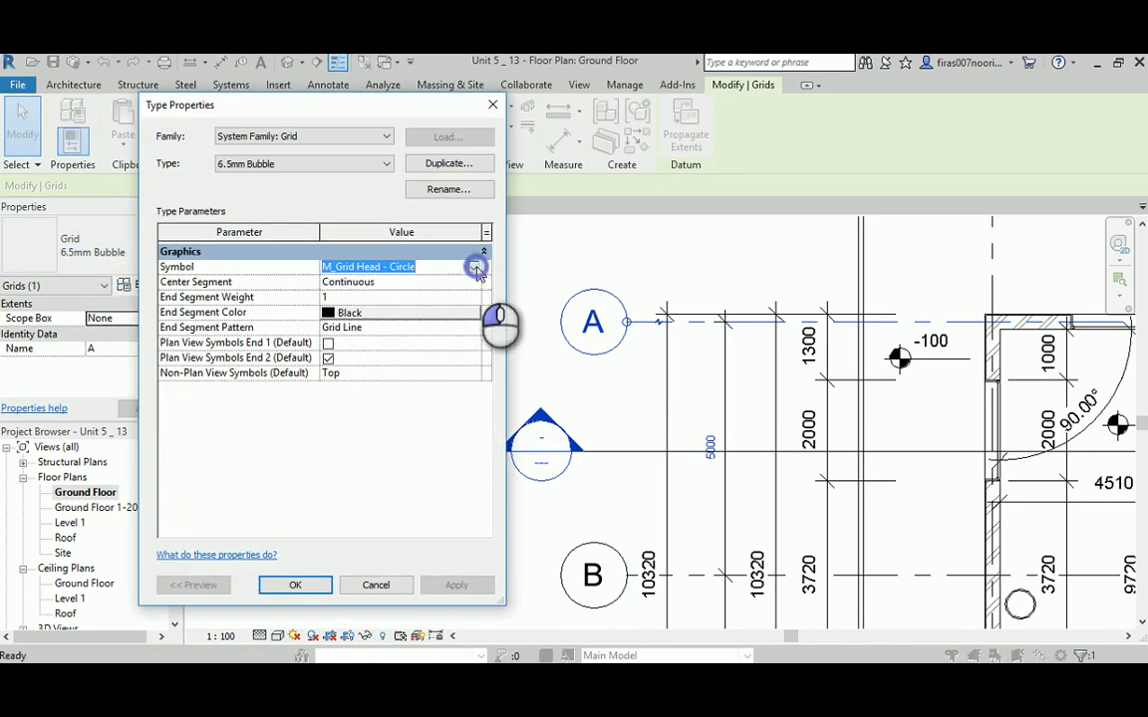
click(474, 268)
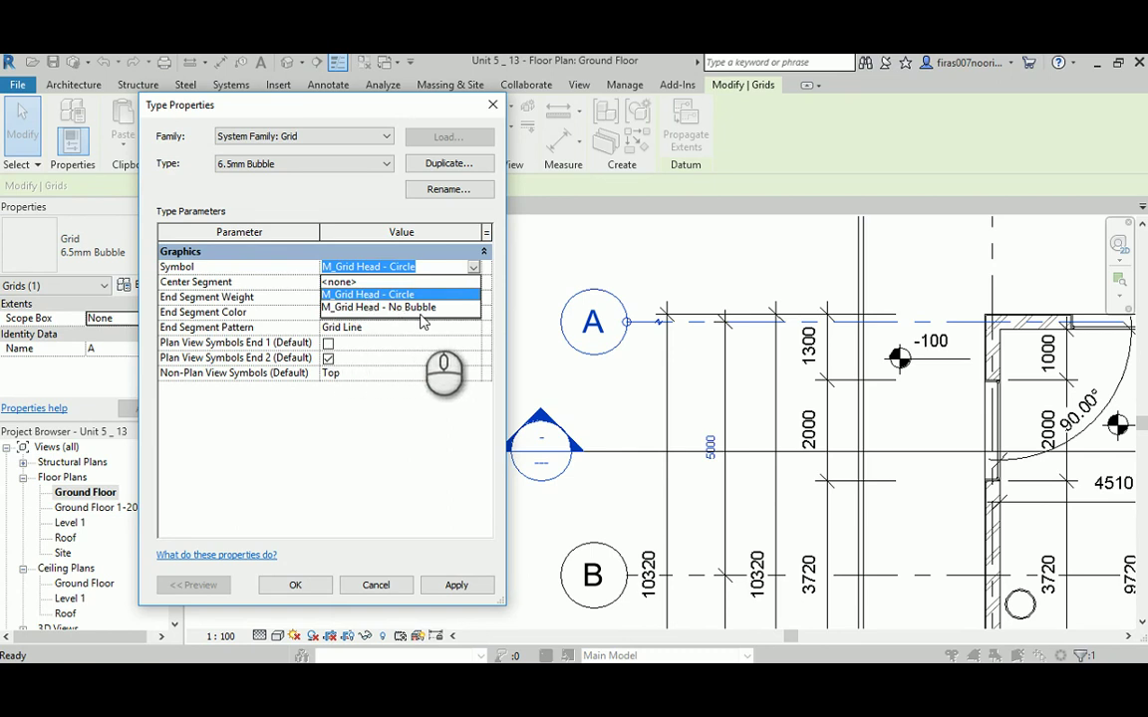
click(367, 295)
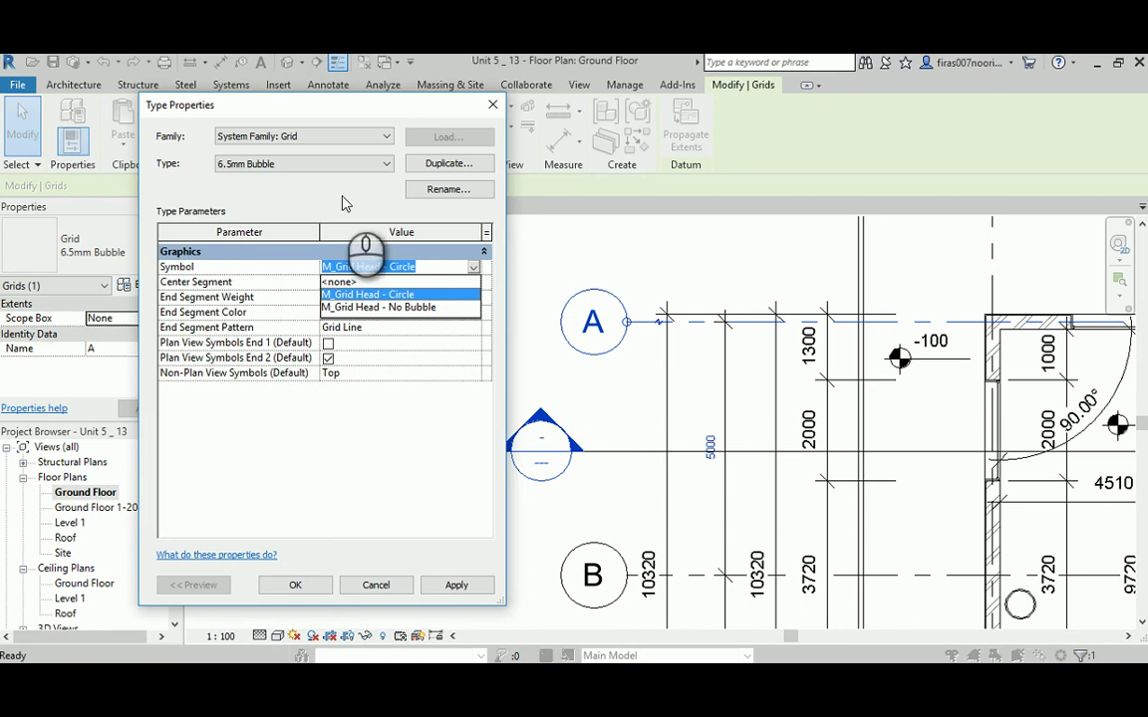
click(492, 105)
click(410, 272)
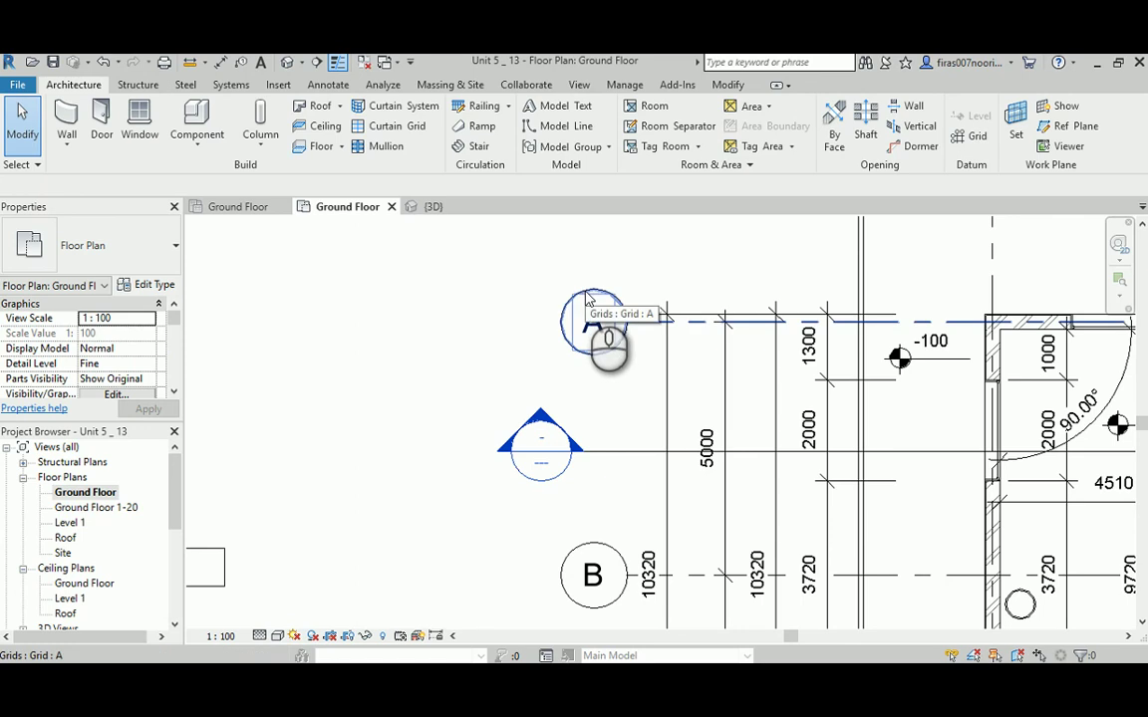
click(588, 299)
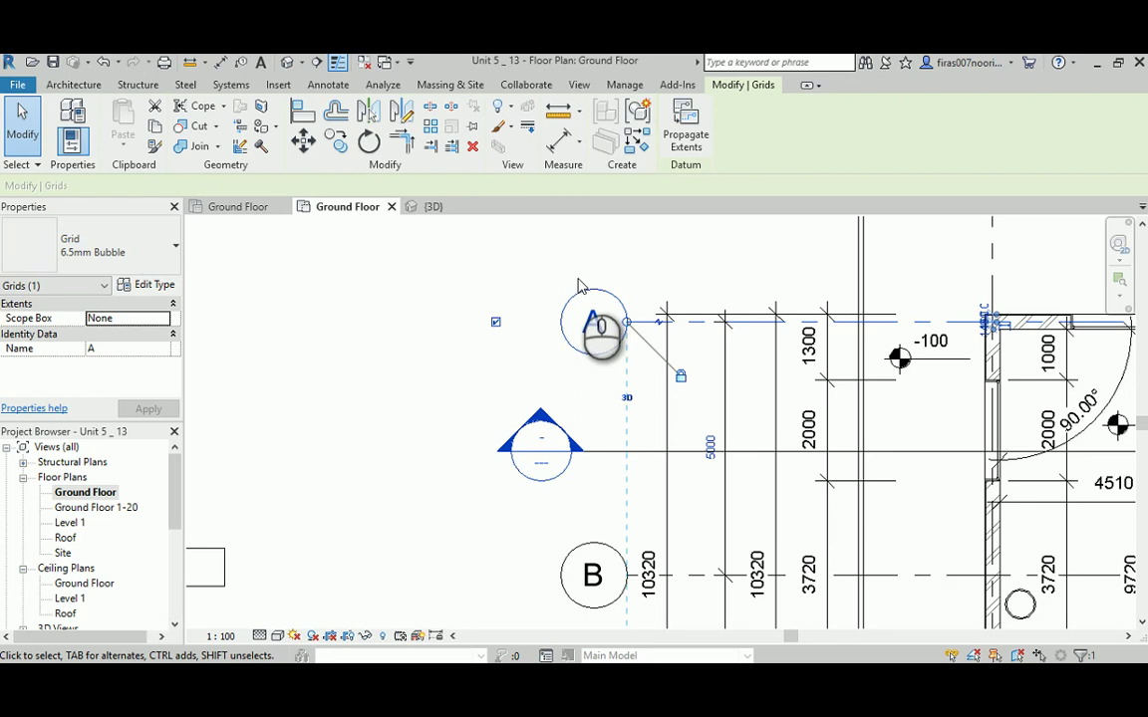
click(558, 264)
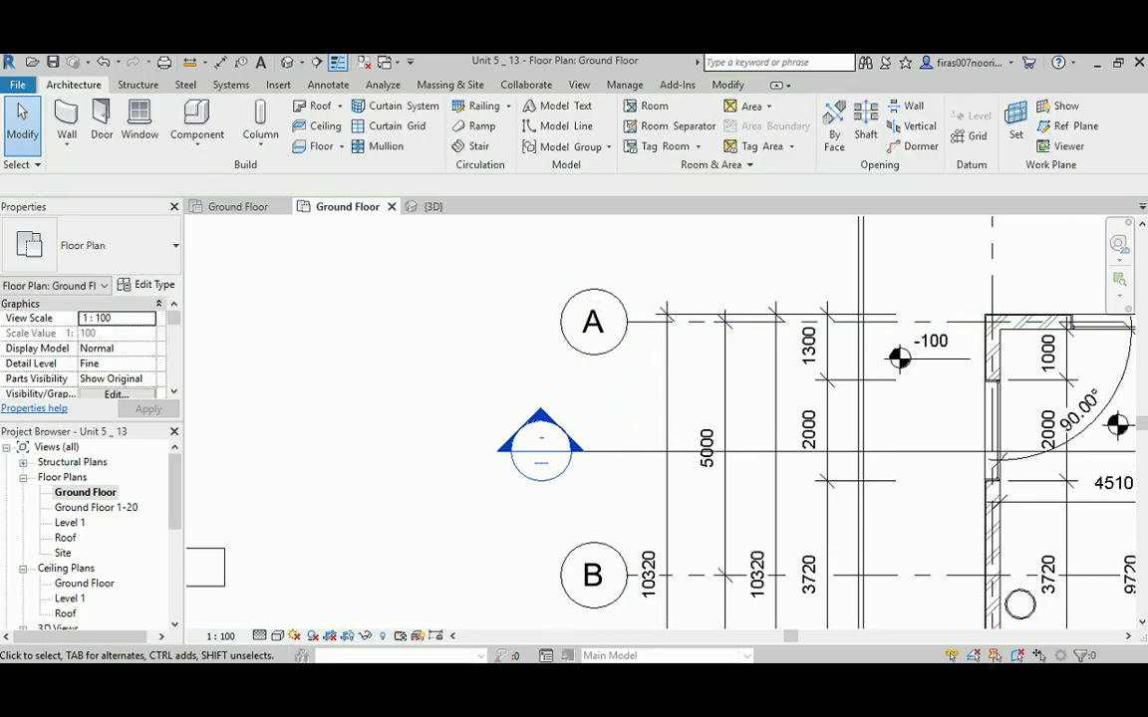
mouse_move(697, 672)
click(719, 601)
click(433, 371)
Step: Present the Notes slide on in-wall door families, then return to the Revit model
click(433, 370)
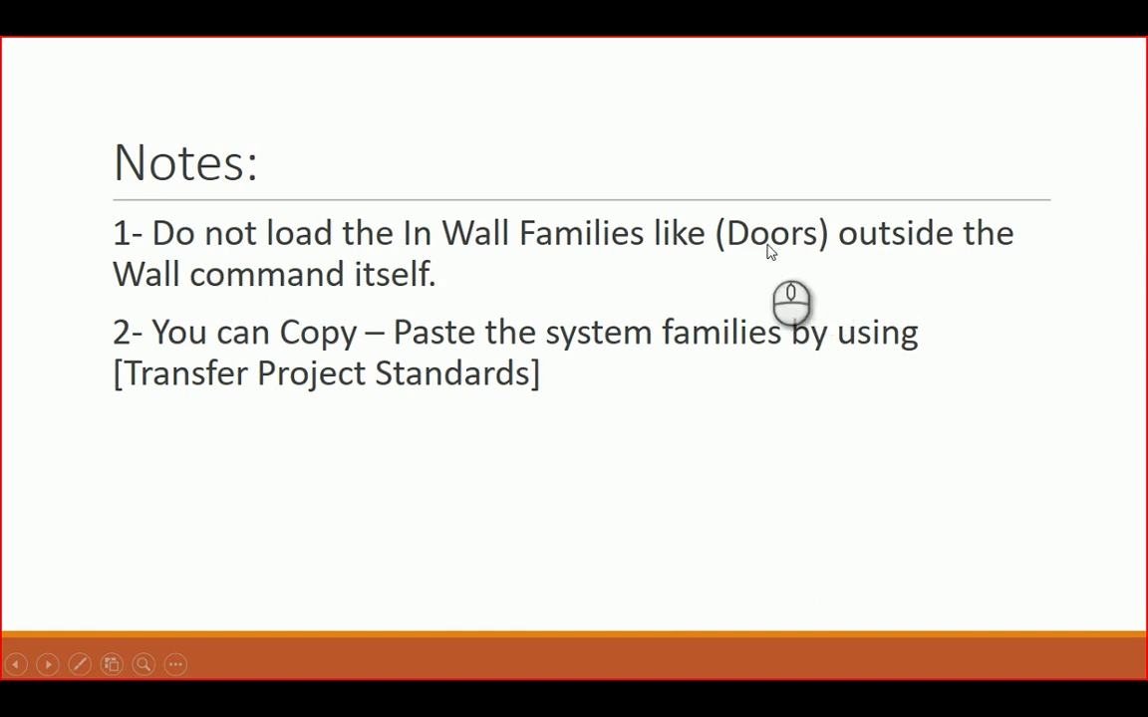
key(alt+Tab)
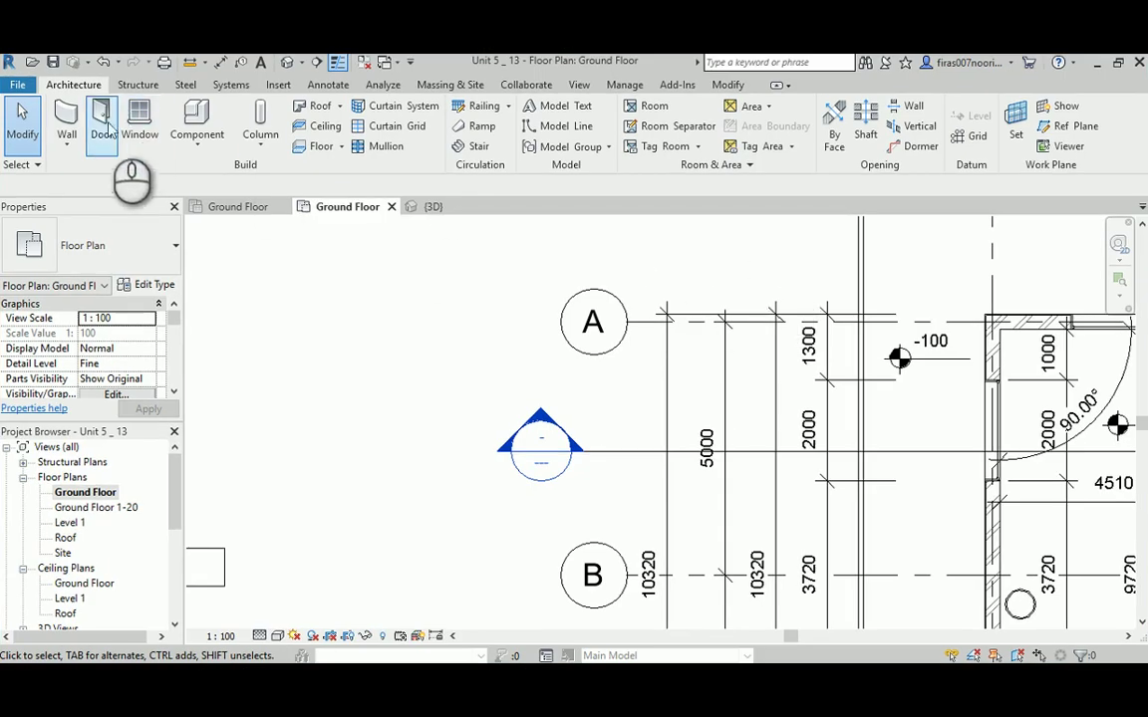
Step: Start placing a generic component and browse the family library to the Doors folder
click(198, 139)
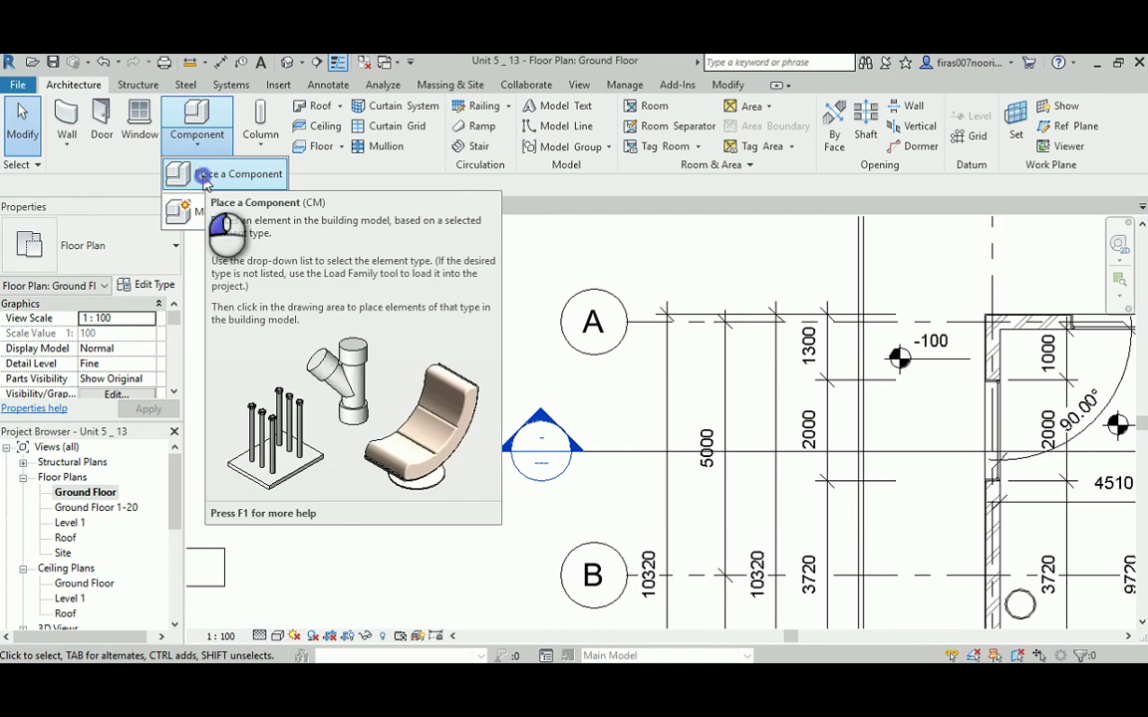
click(205, 177)
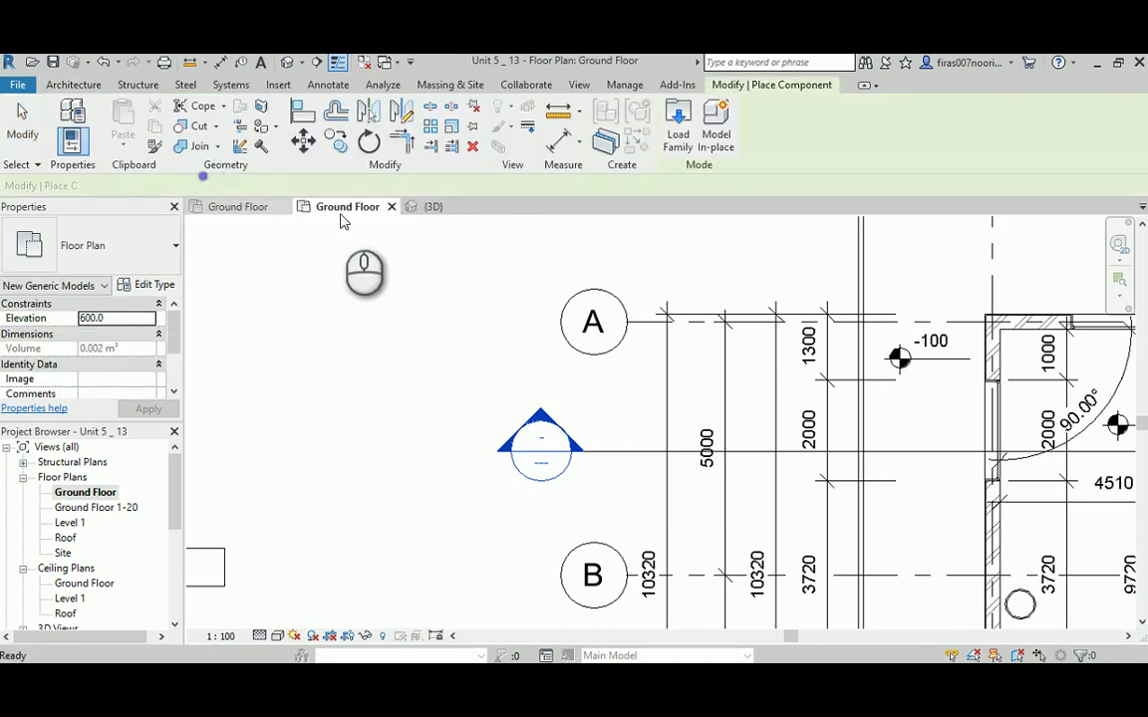
click(678, 127)
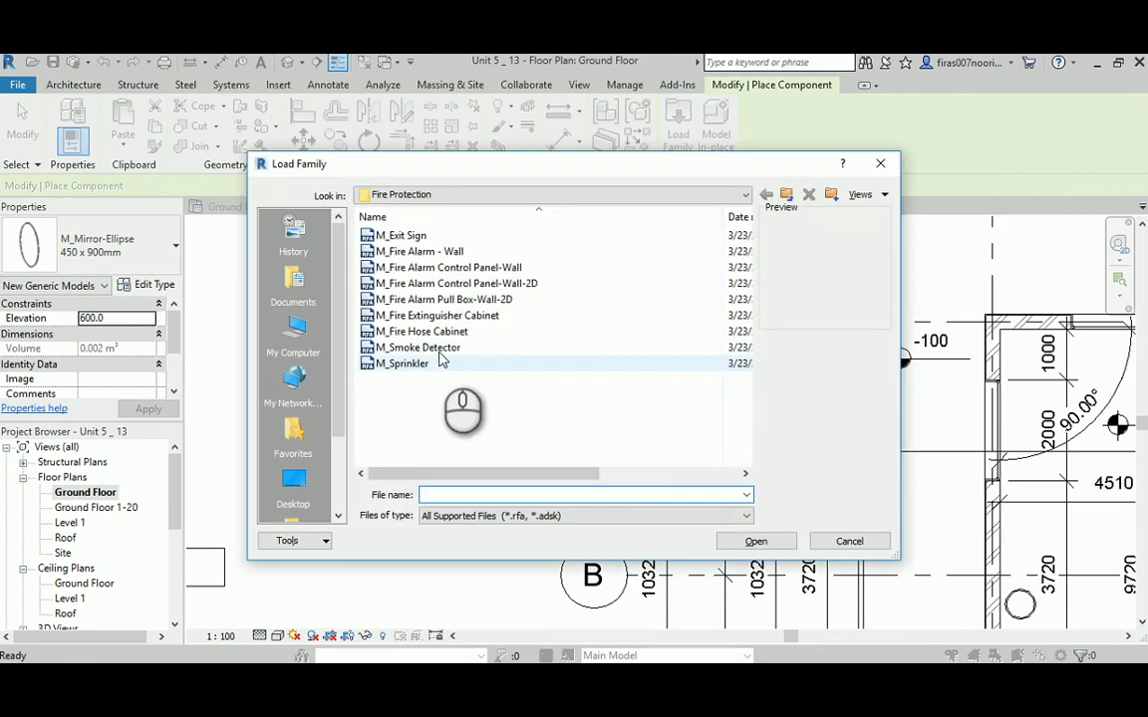
click(786, 195)
click(786, 196)
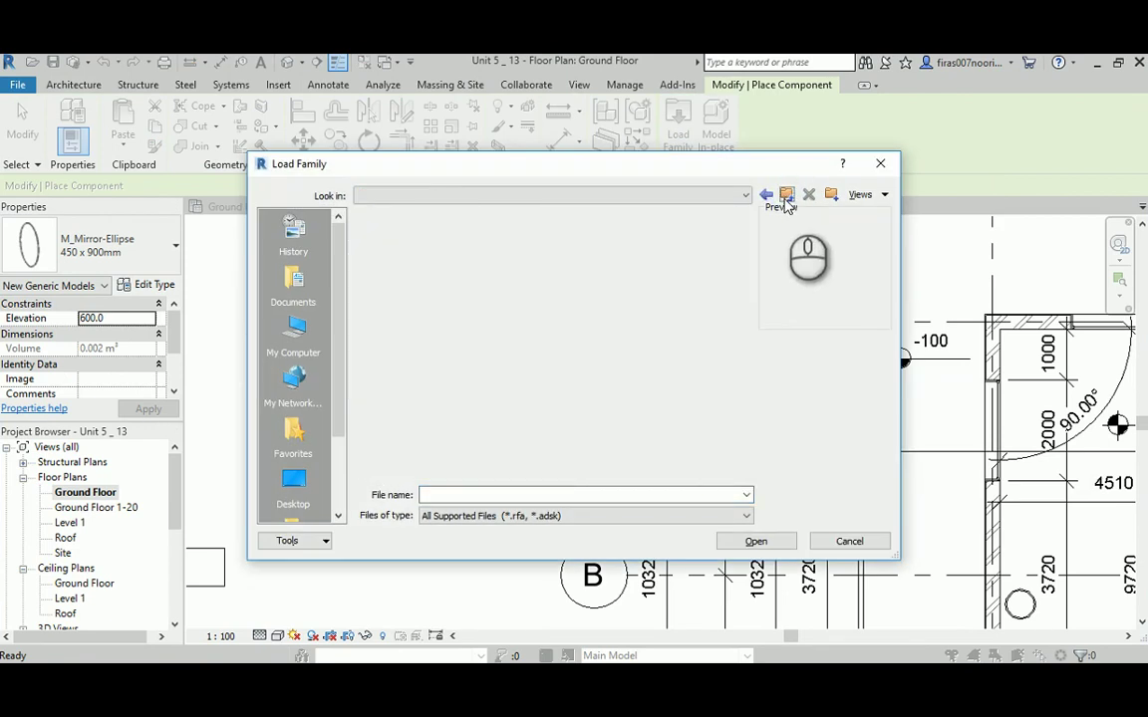
double_click(399, 379)
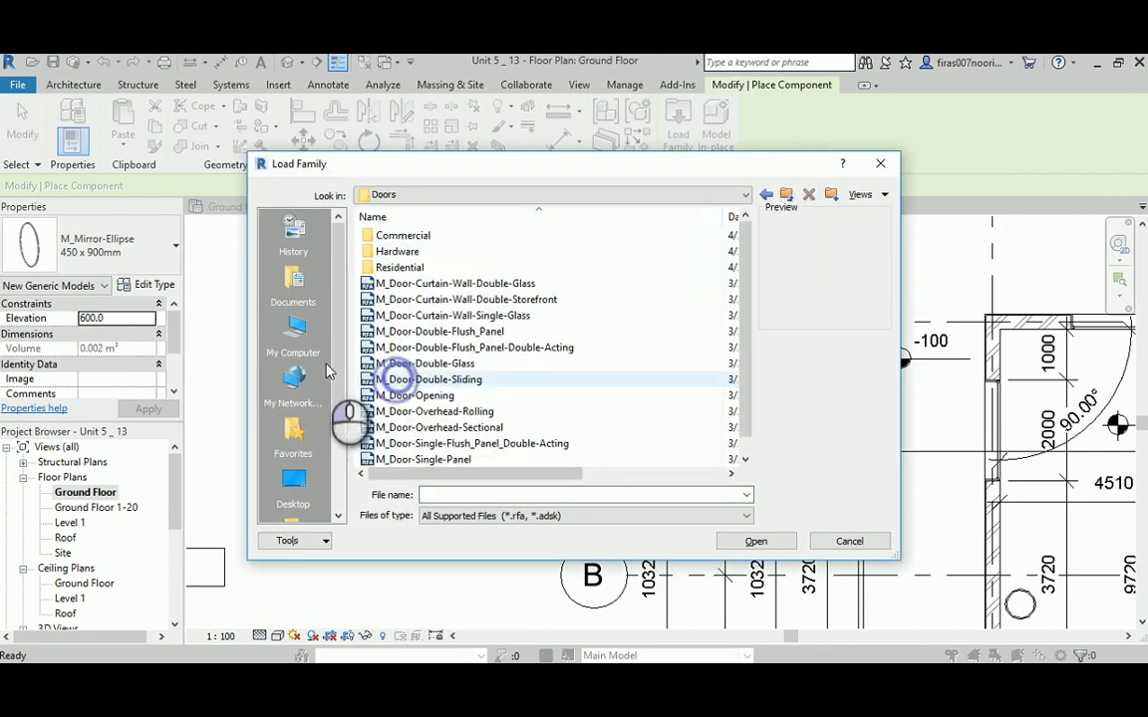
Step: Load M_Door-Double-Sliding.rfa at 1700 x 2000mm and dismiss the cannot-load error
click(427, 433)
scroll(431, 448, down, 1)
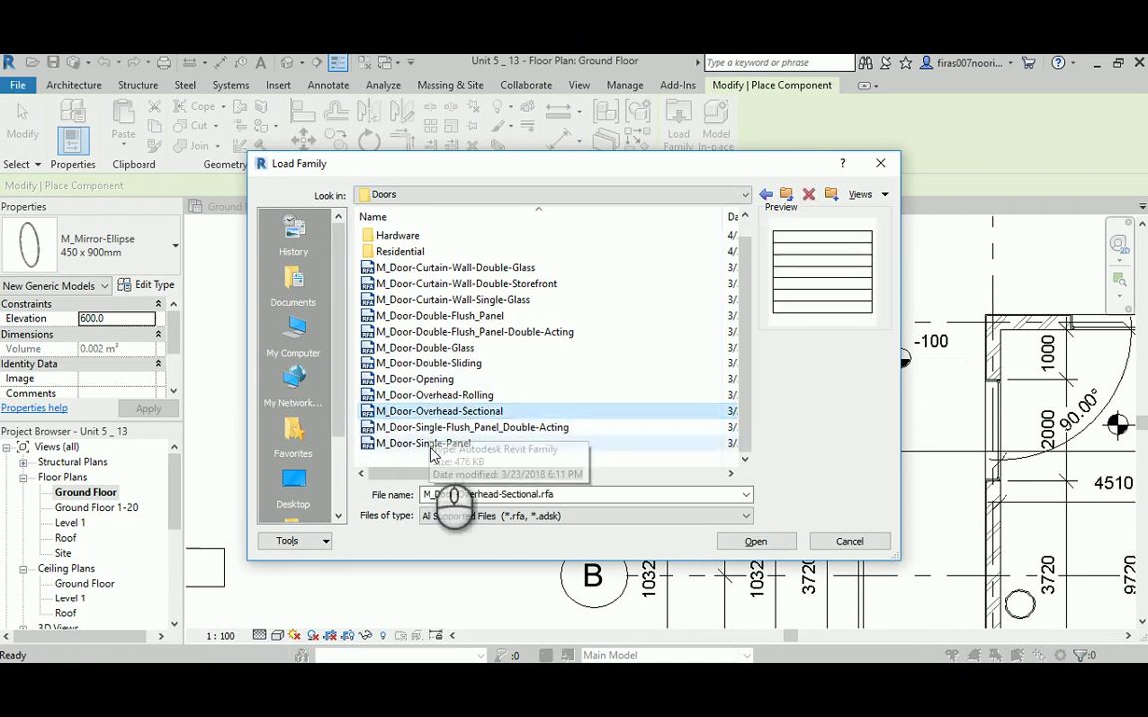
click(429, 365)
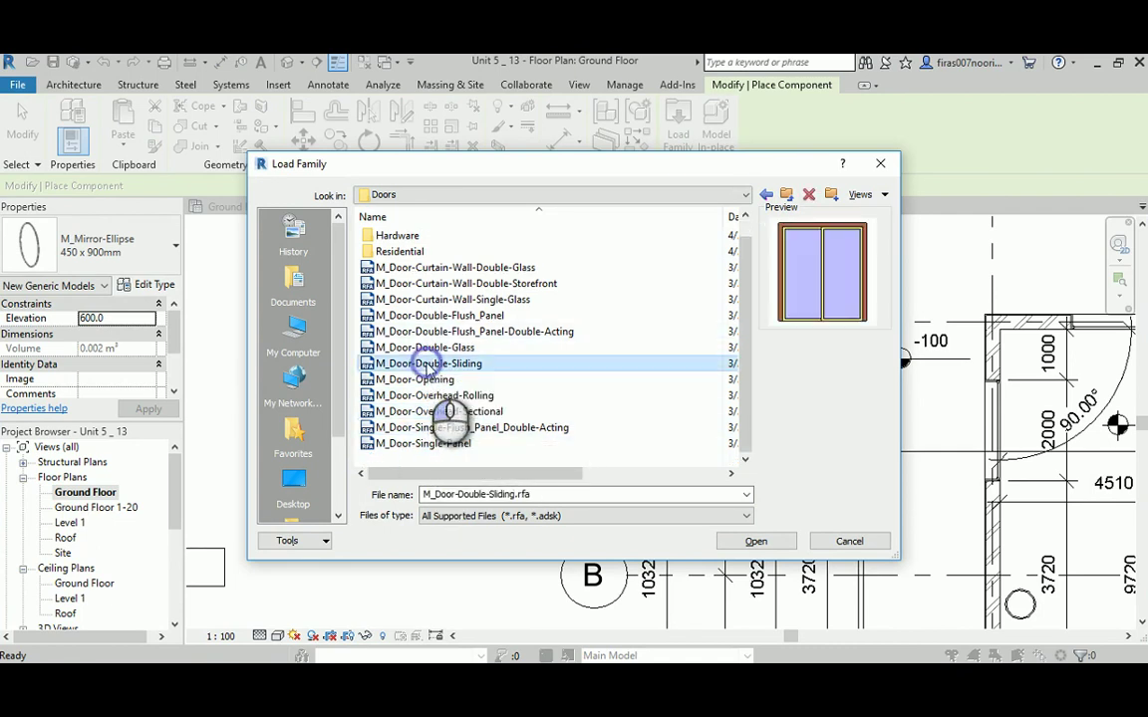
click(755, 542)
click(464, 332)
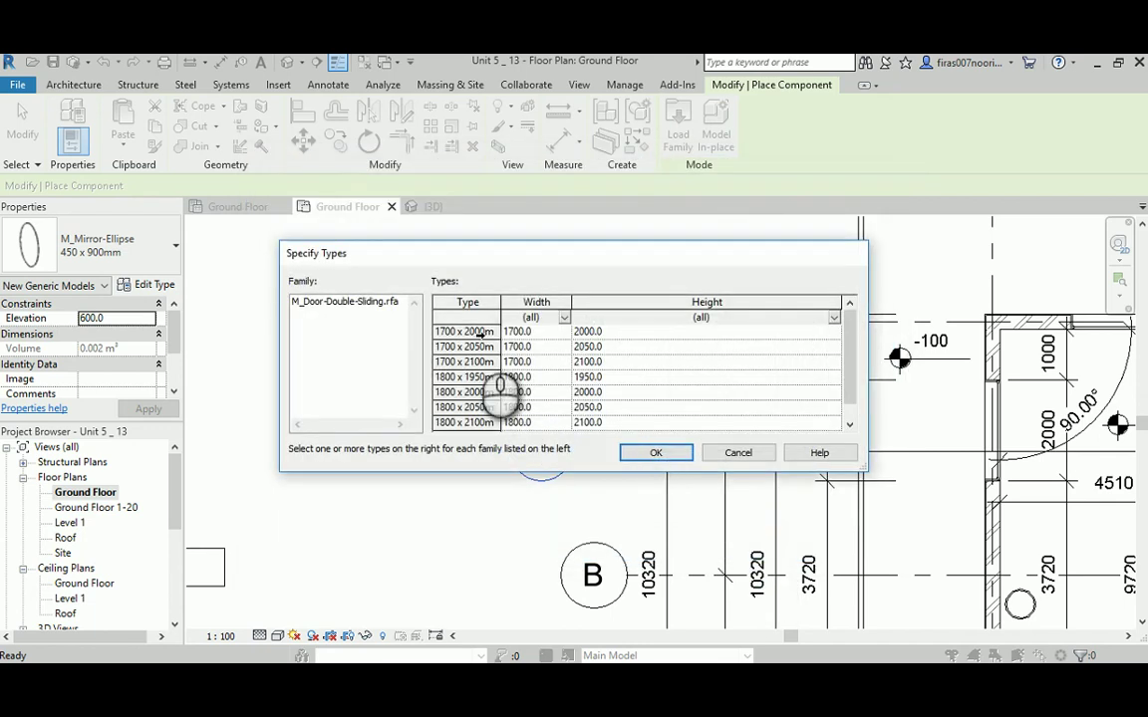
click(648, 456)
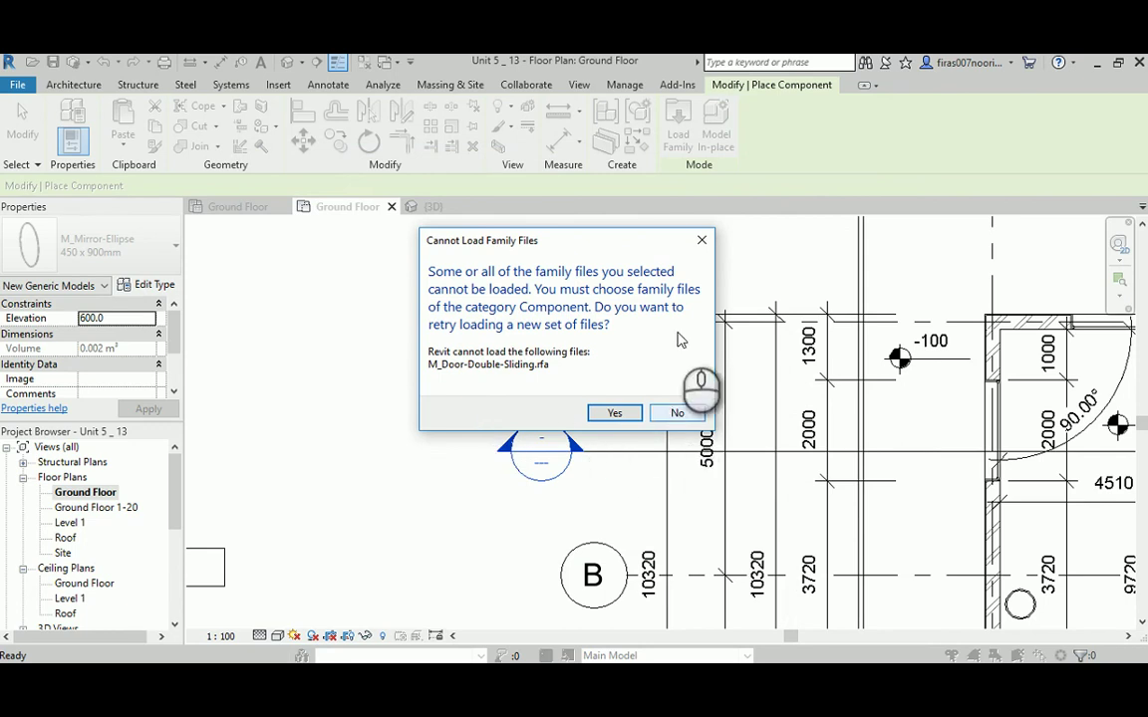
click(702, 239)
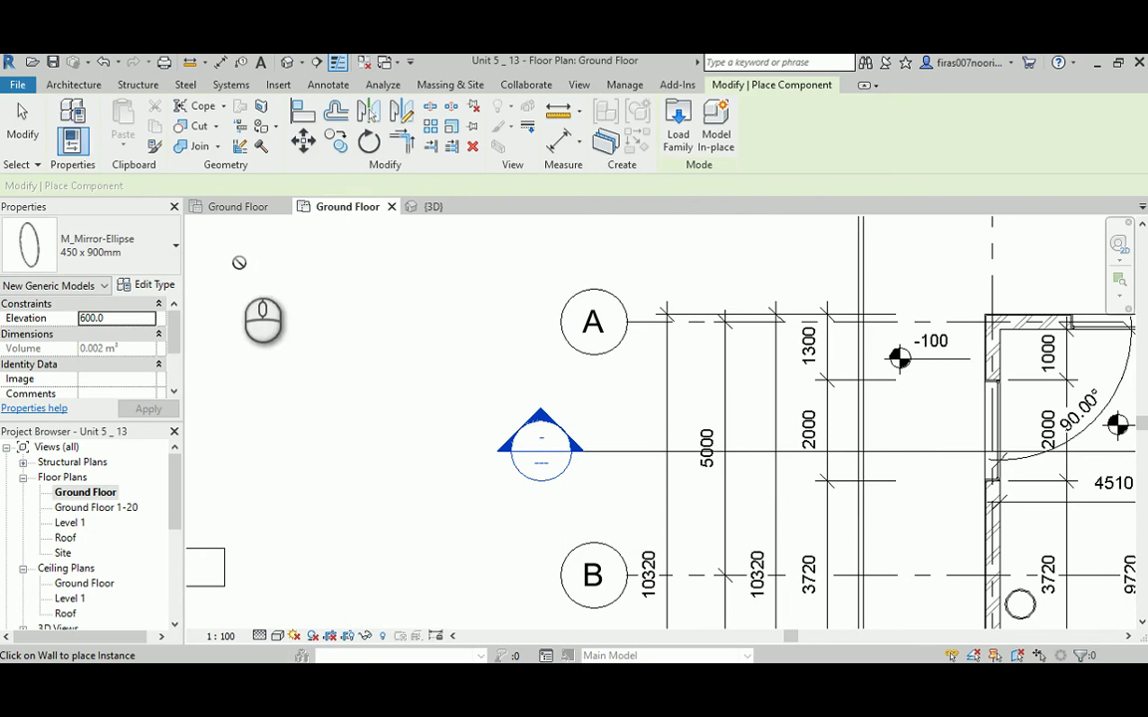
Step: Start door placement, look at the component options, then cancel the running command
click(77, 84)
click(99, 115)
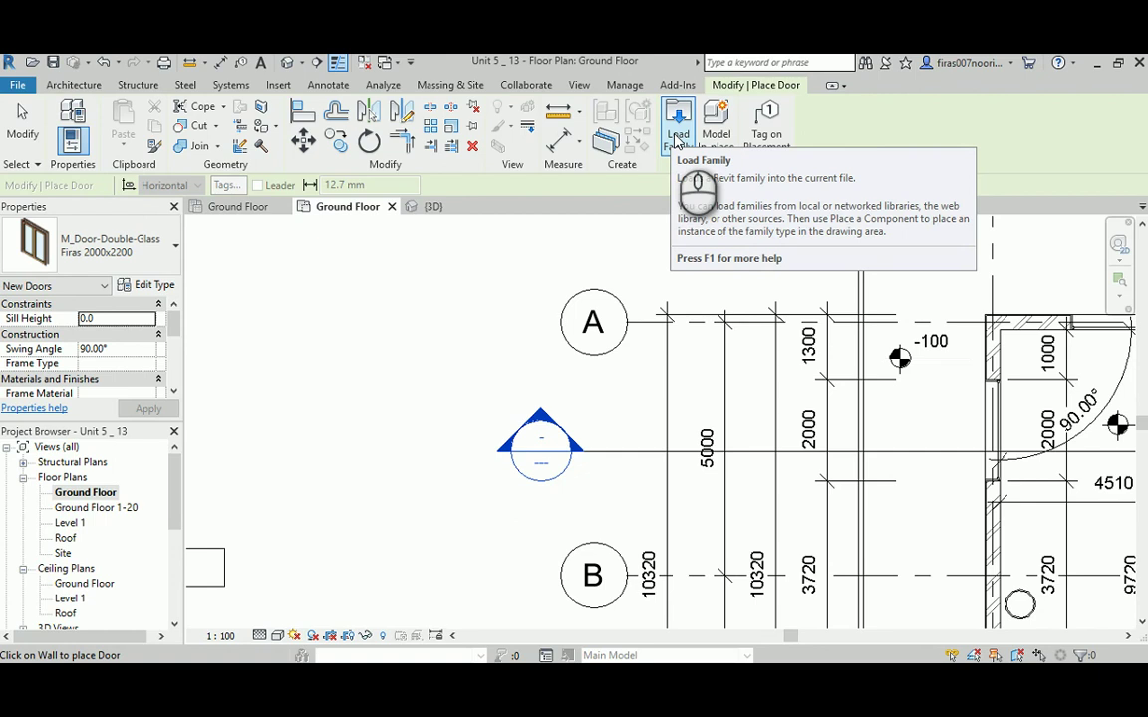
click(87, 85)
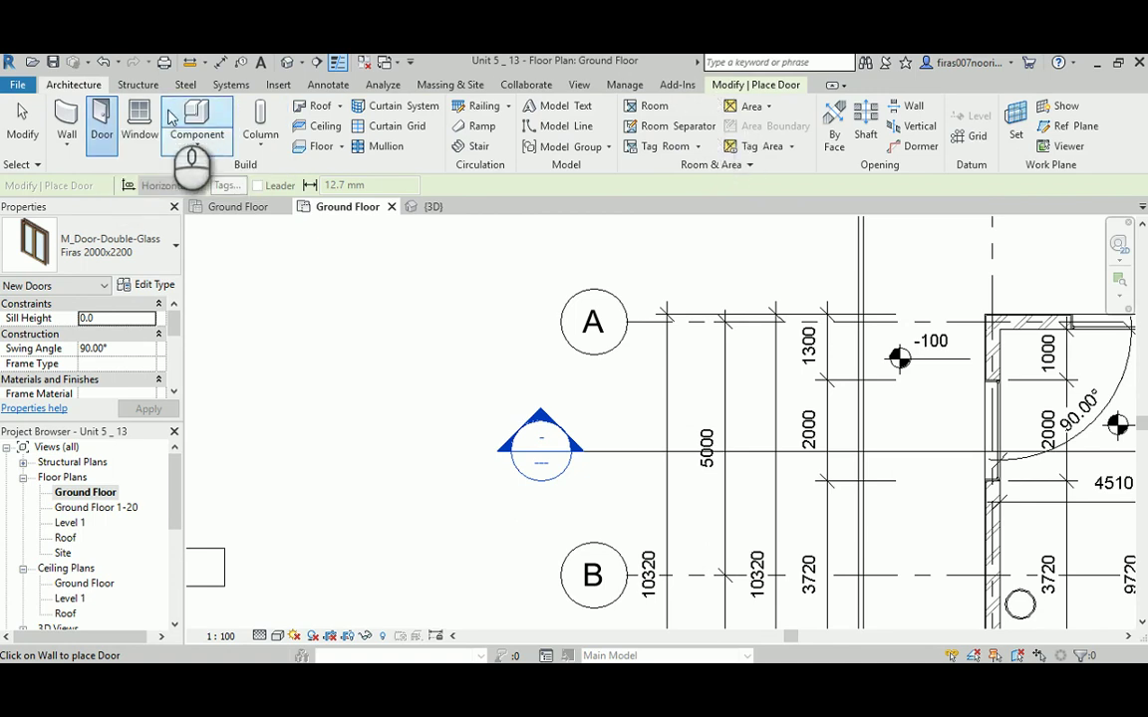
click(197, 142)
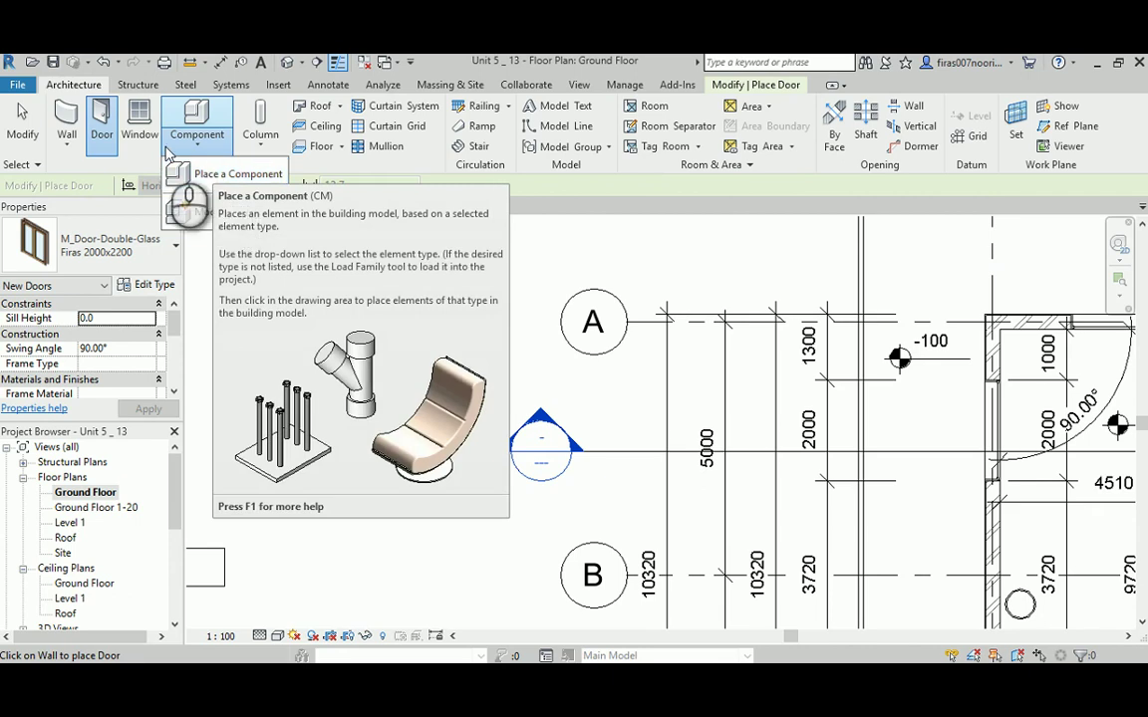
click(101, 127)
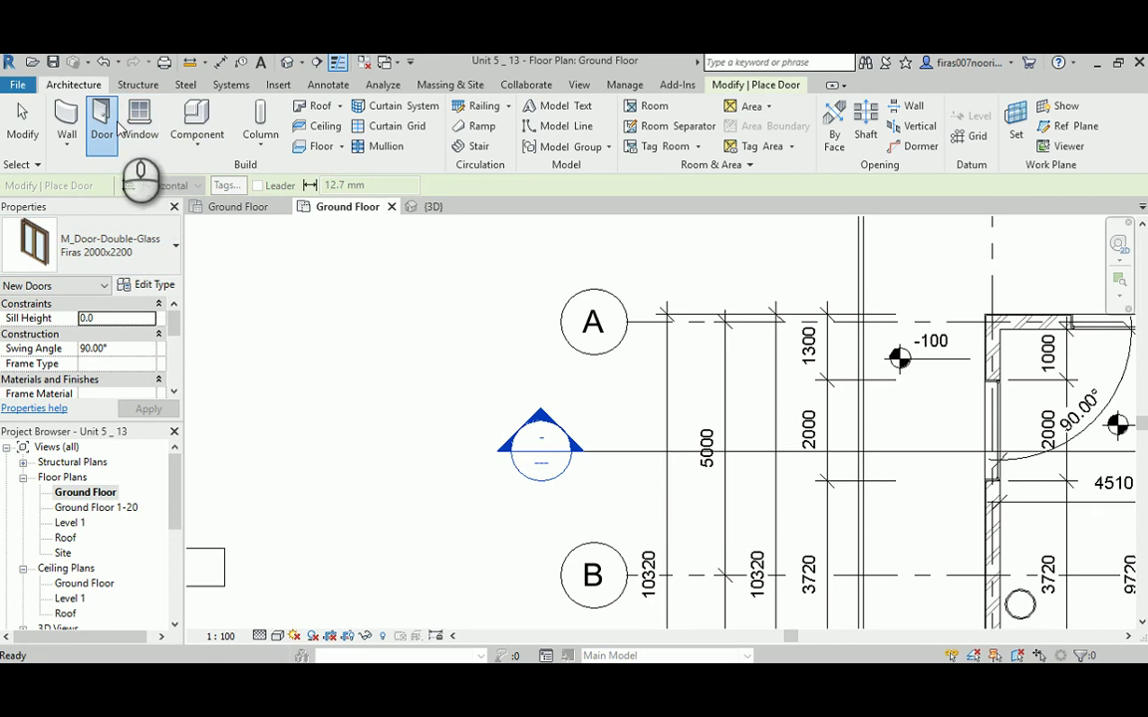
right_click(379, 282)
click(391, 298)
right_click(351, 287)
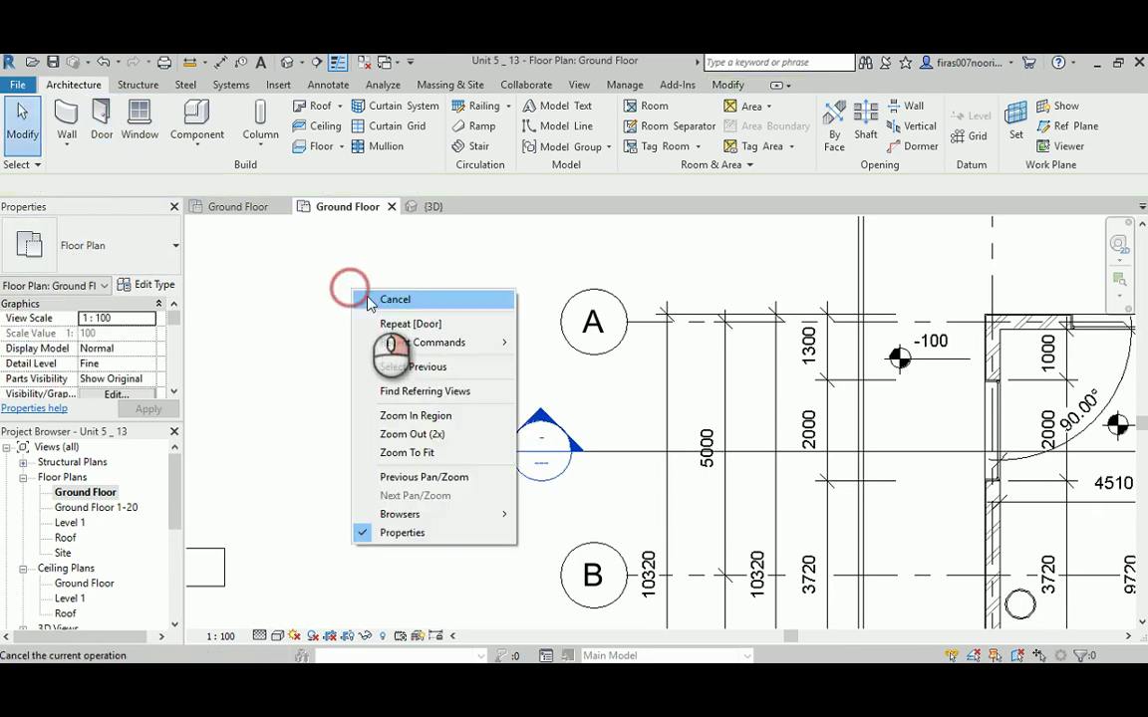
click(395, 299)
Step: Restart M_Door-Double-Glass door placement, browse up to US Metric, and close the library unloaded
click(103, 121)
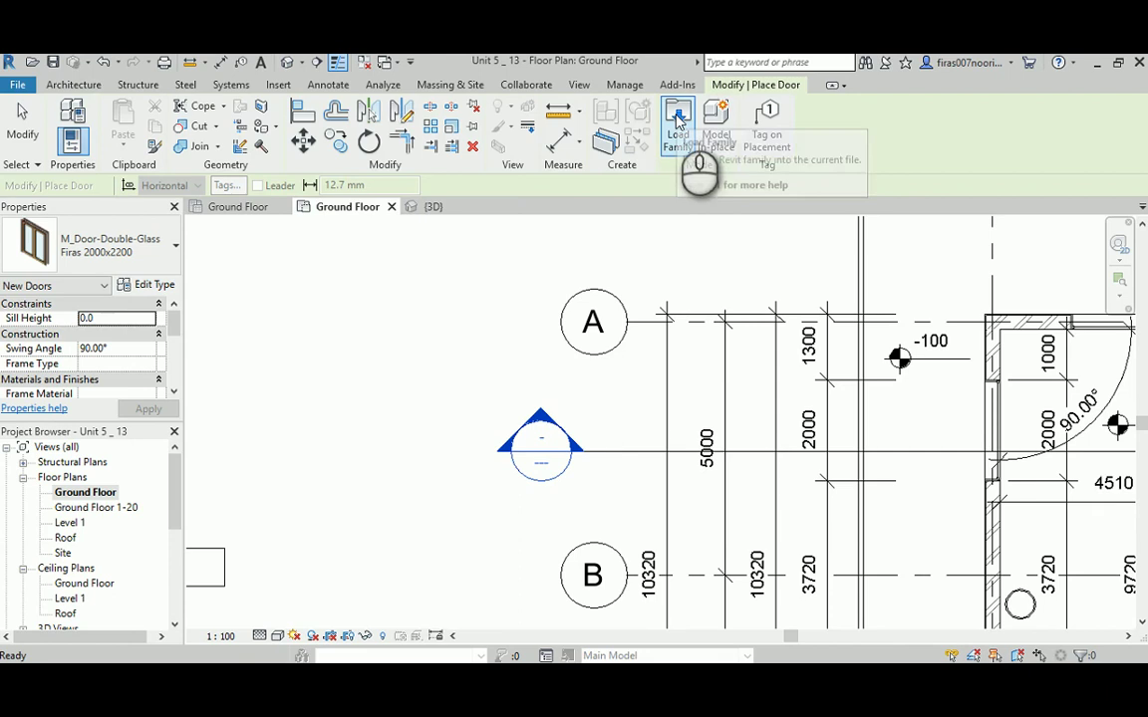
click(675, 124)
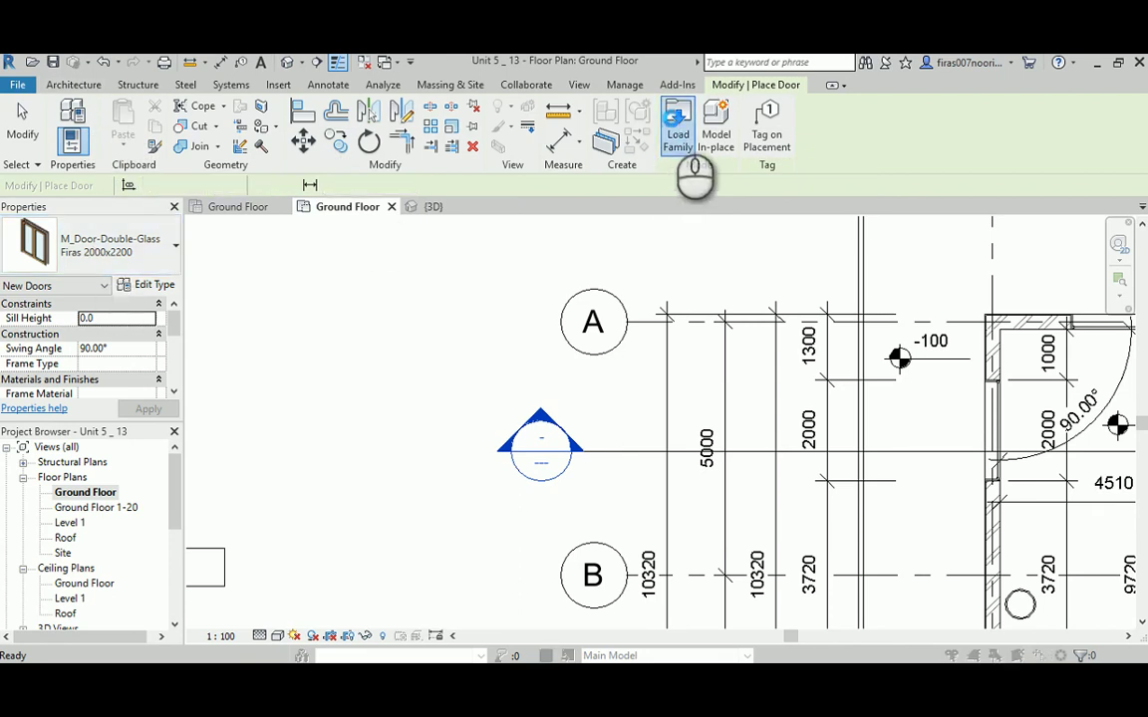
click(787, 195)
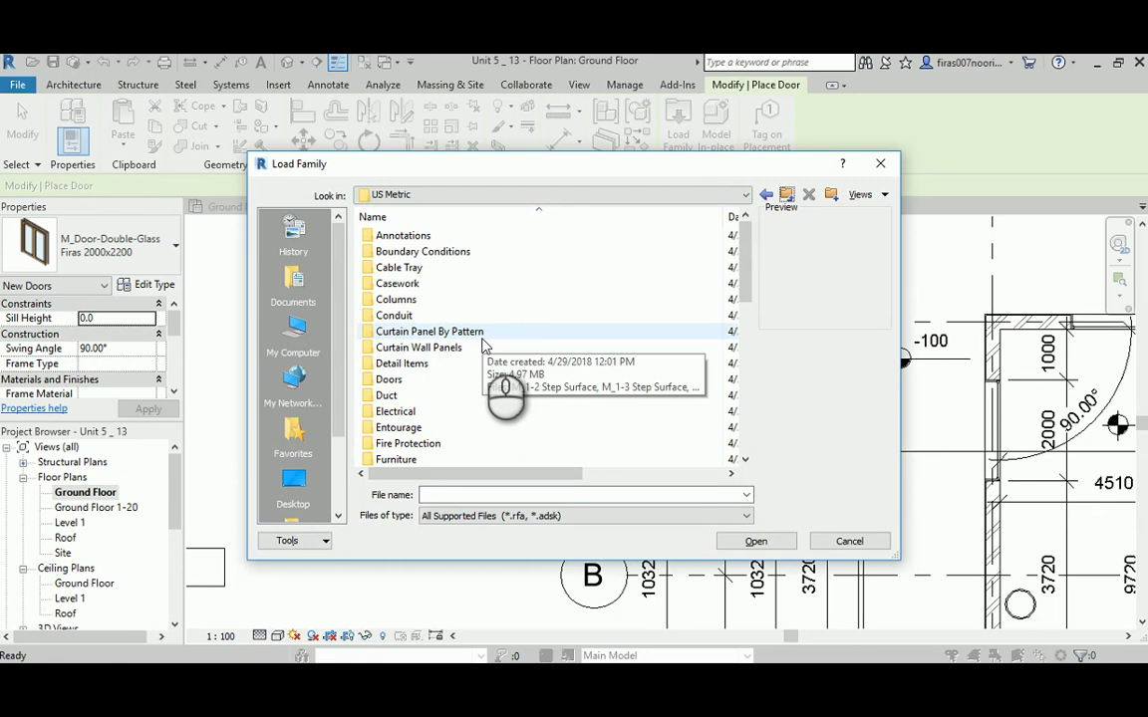
click(881, 164)
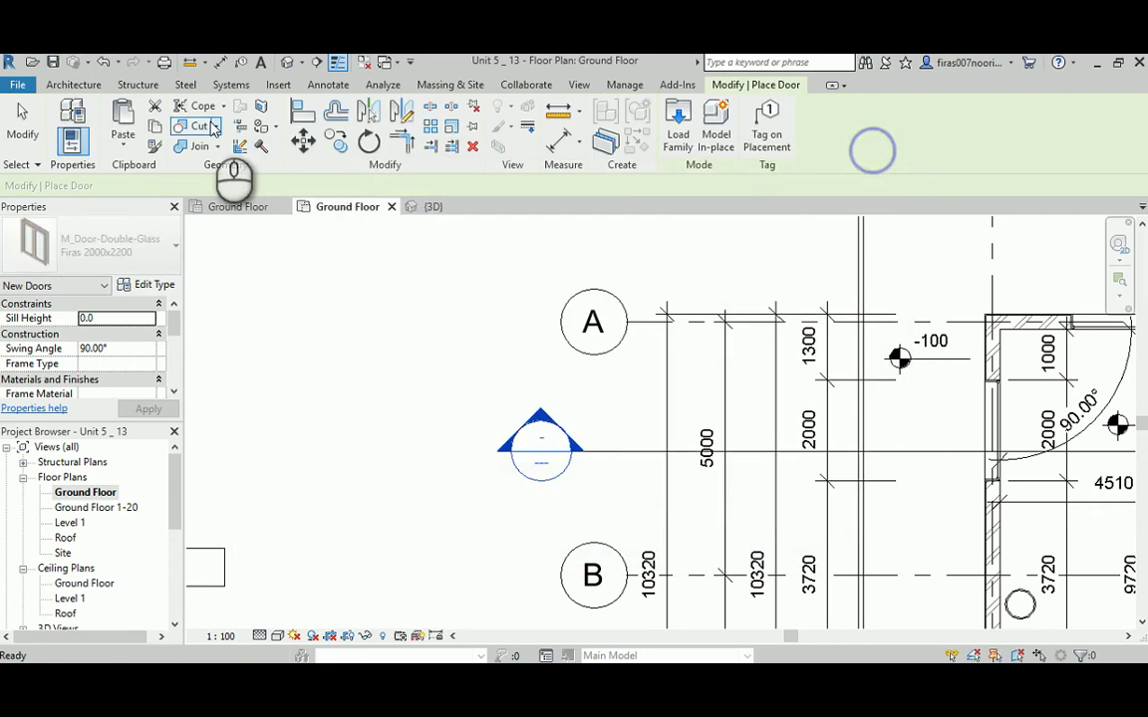
click(78, 88)
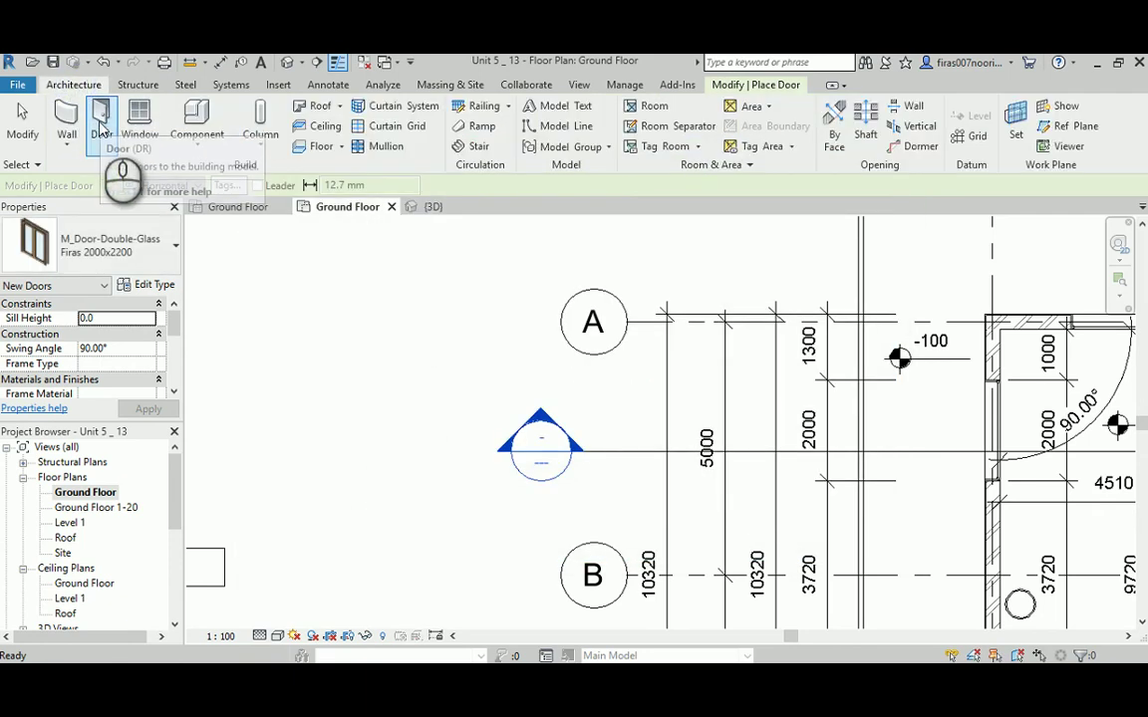
Step: Start door placement, pan around the plan's walls and rooms, then bring back the Notes slide
click(100, 124)
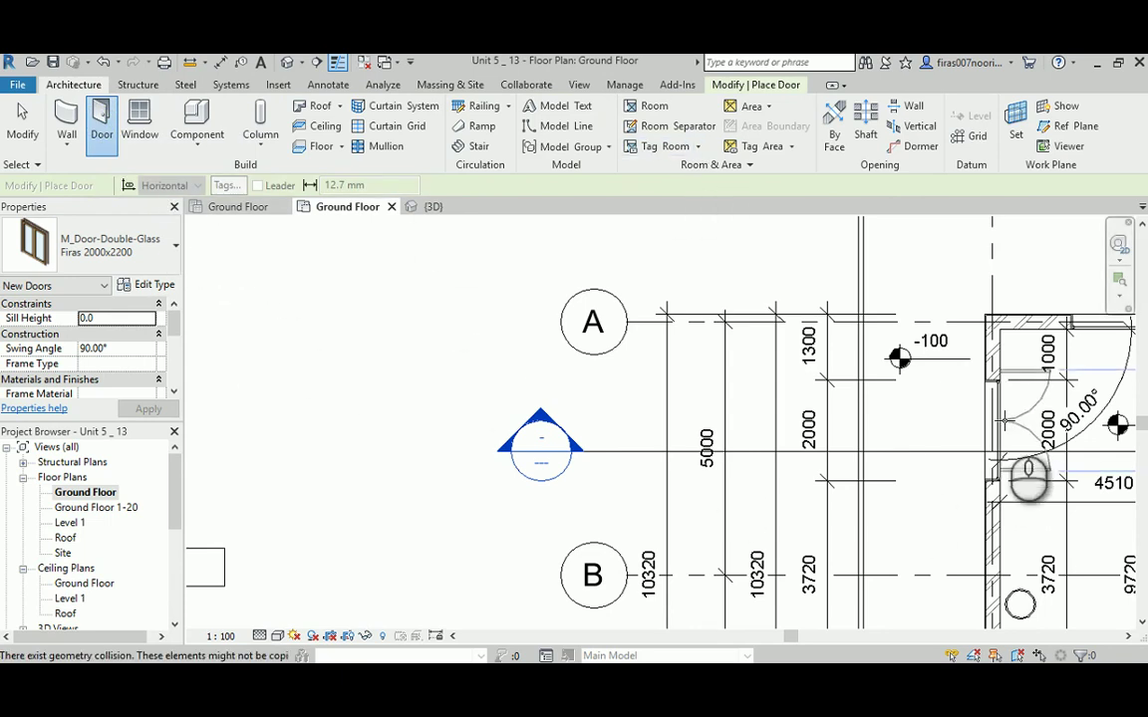
middle_drag(1026, 471, 748, 423)
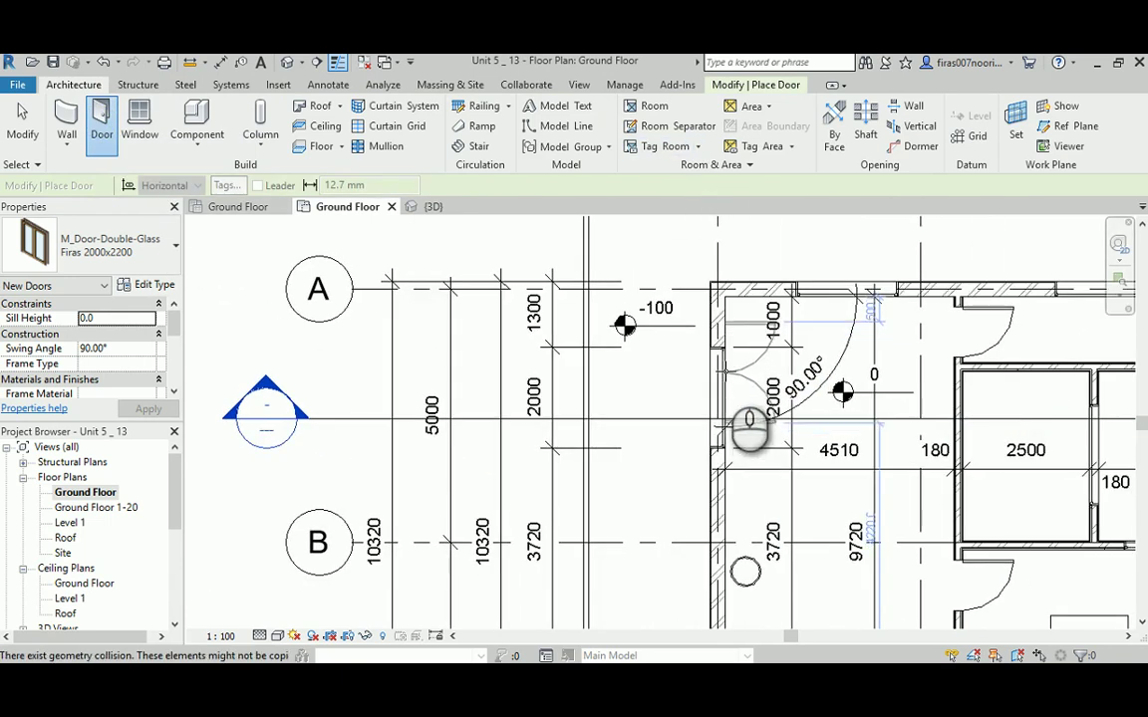
scroll(749, 430, down, 1)
scroll(749, 430, down, 1)
scroll(772, 399, up, 2)
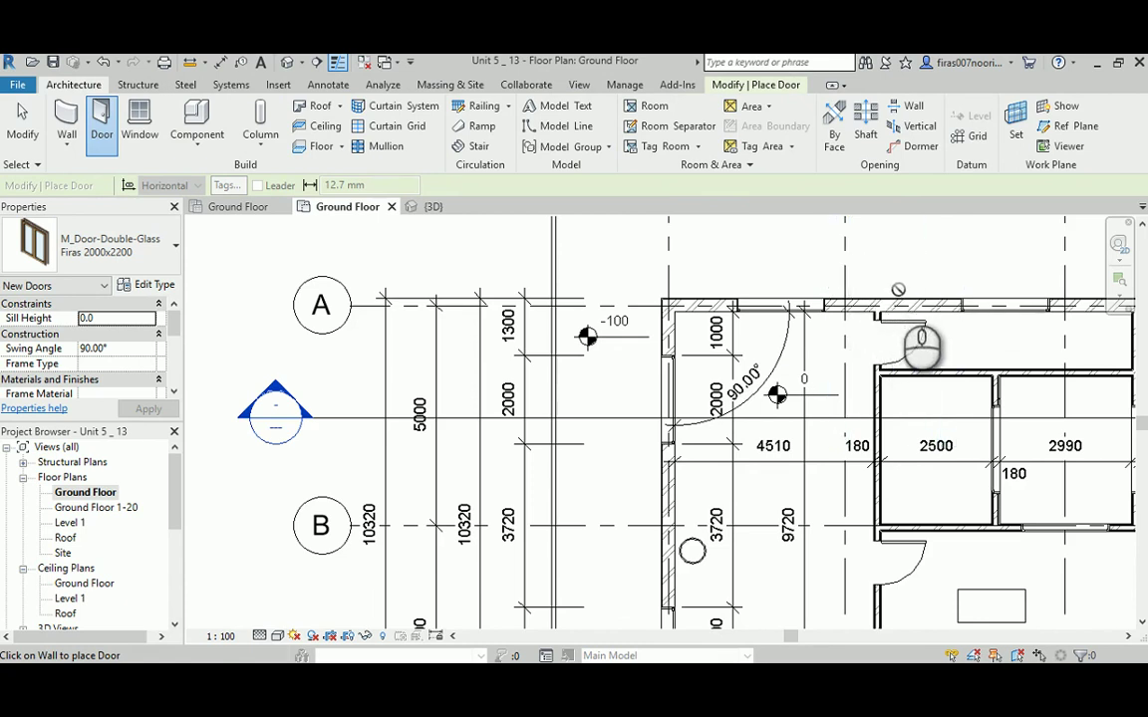
middle_drag(974, 310, 565, 426)
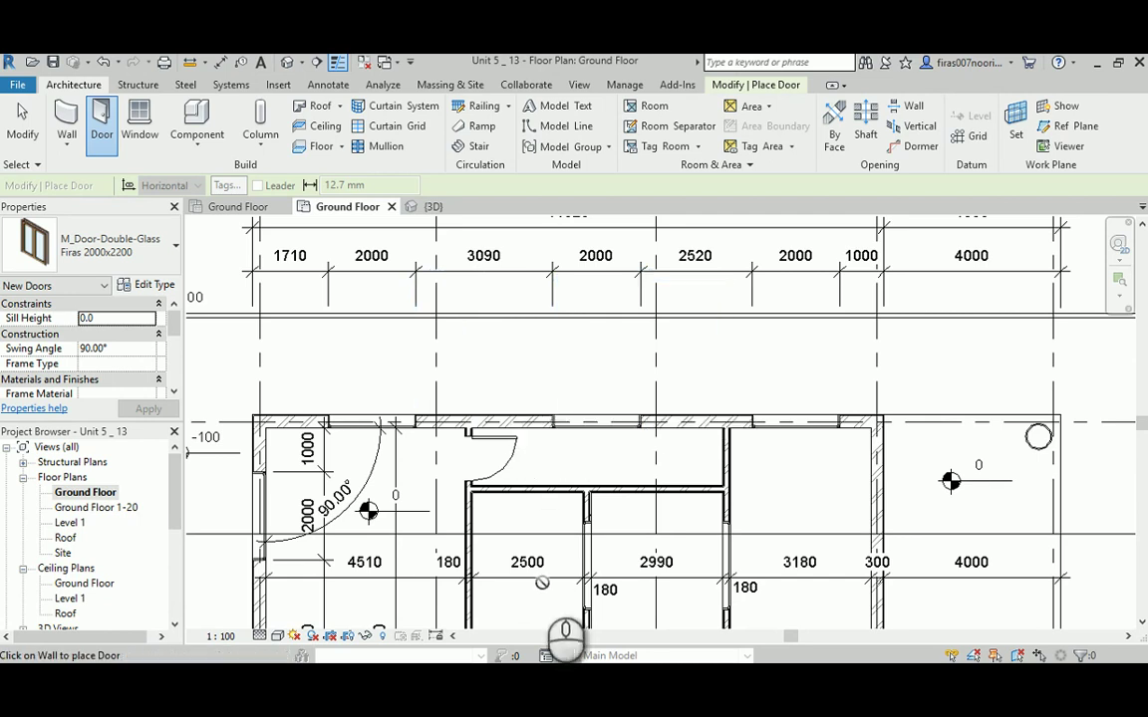
mouse_move(672, 691)
click(677, 633)
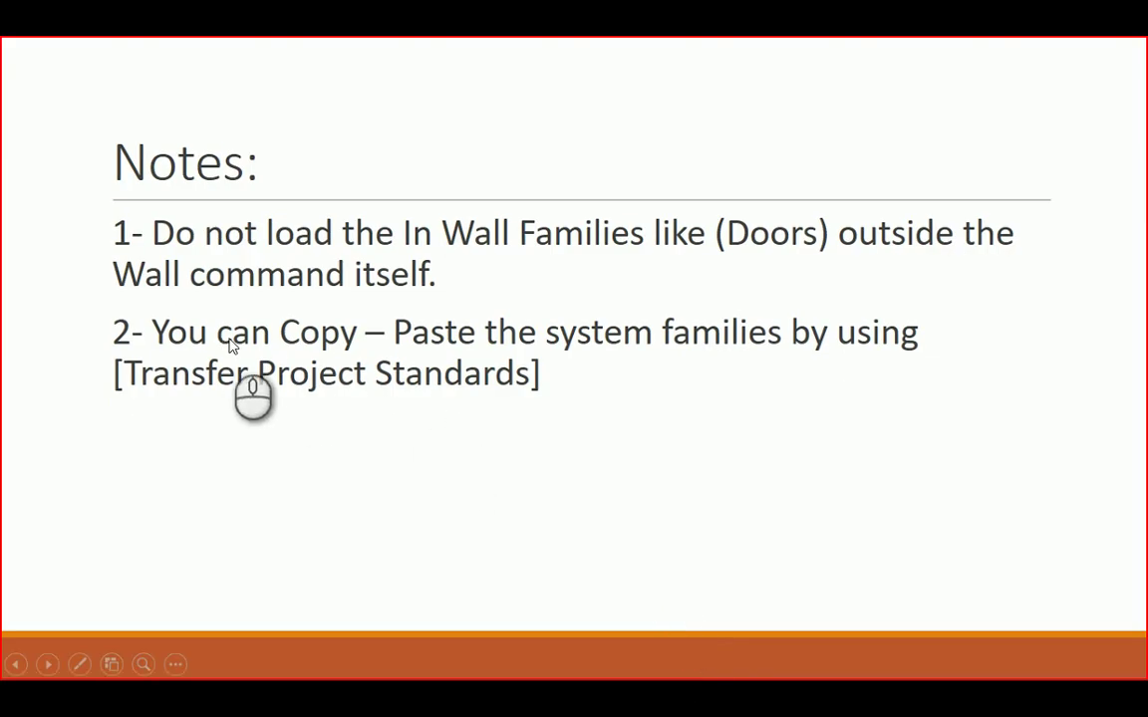
Step: Advance to the Types of Families slide, then return to Revit's Ground Floor plan
click(562, 349)
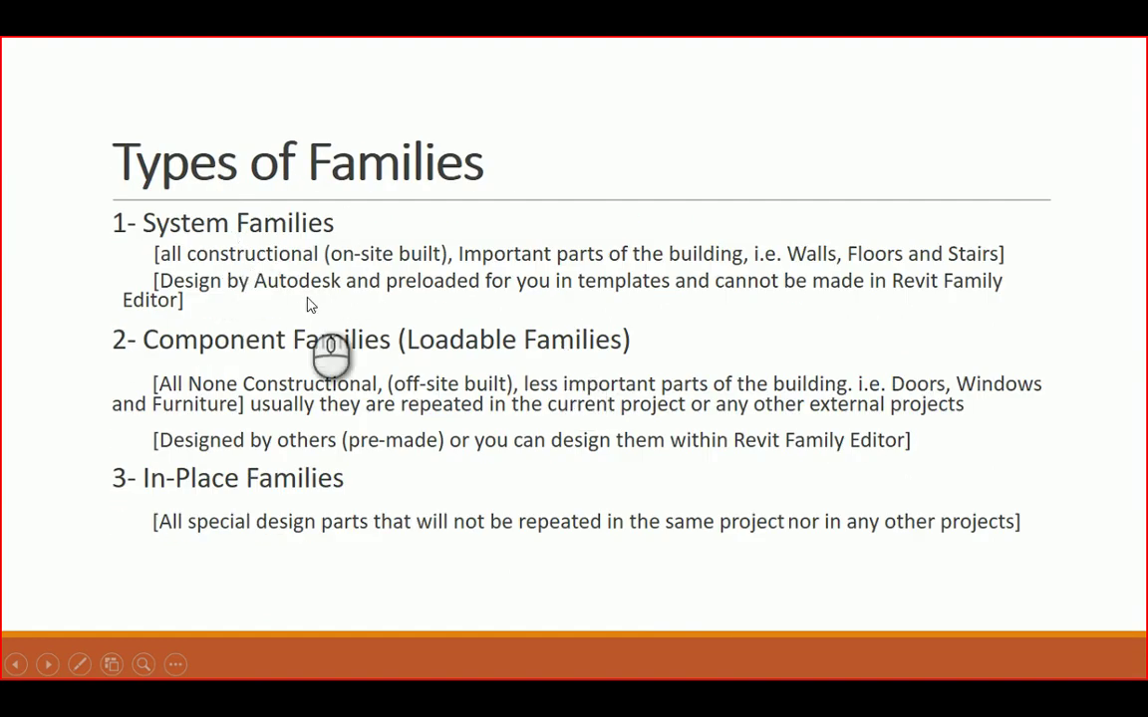
key(alt+Tab)
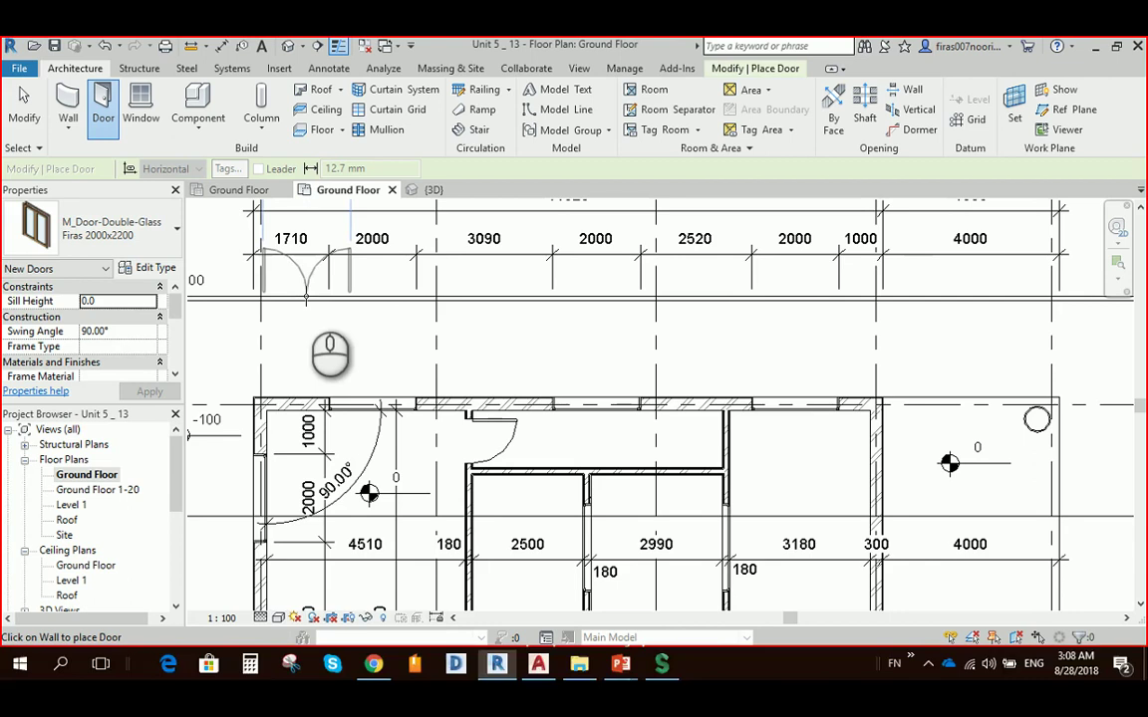
Step: Cancel door placement, then browse the house's wall types, including the Firas brick walls, without placing any
key(Escape)
key(Escape)
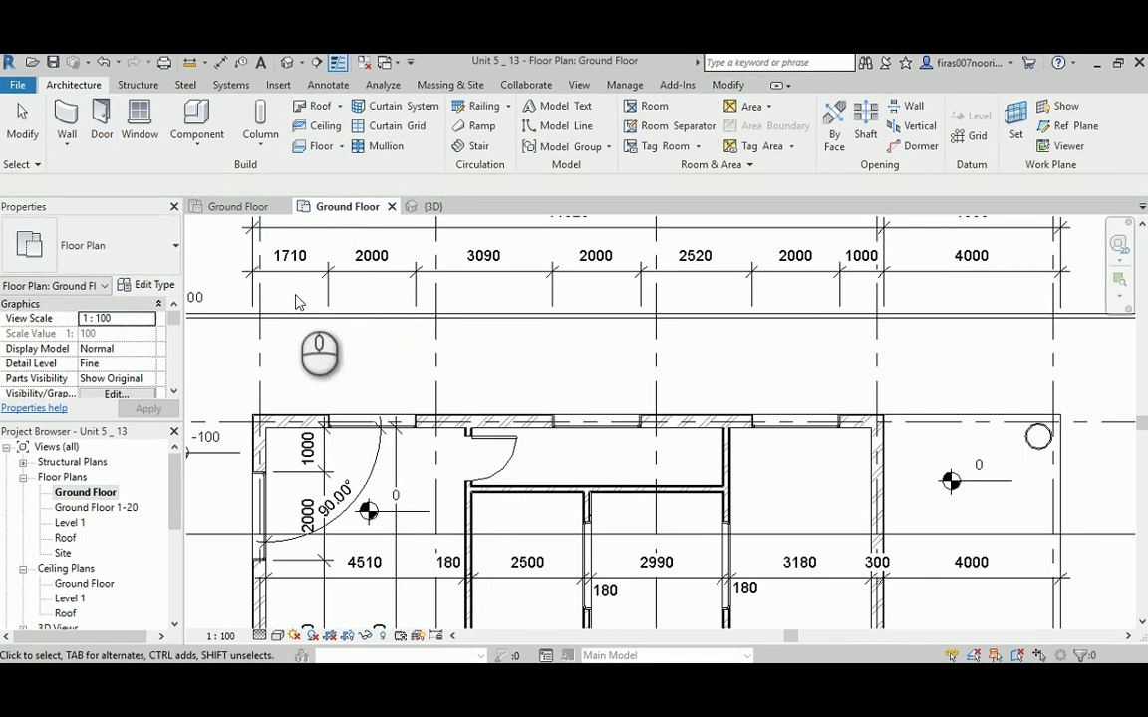
middle_drag(302, 297, 634, 333)
click(128, 246)
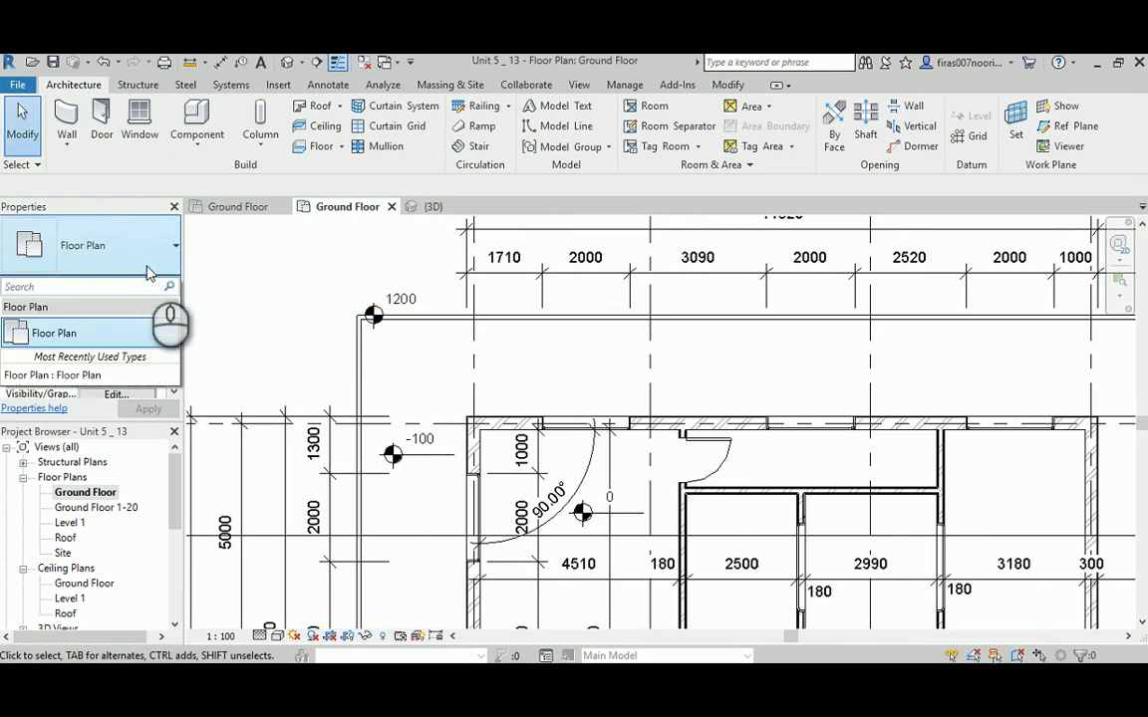
click(66, 119)
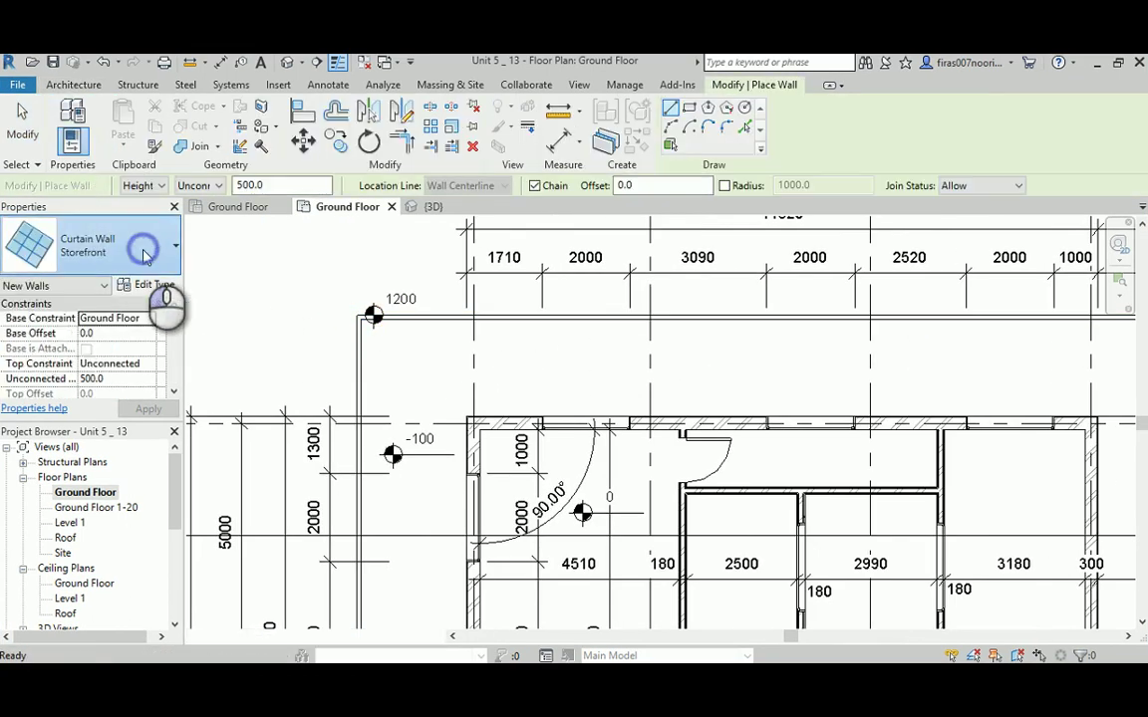
click(141, 243)
scroll(130, 315, up, 6)
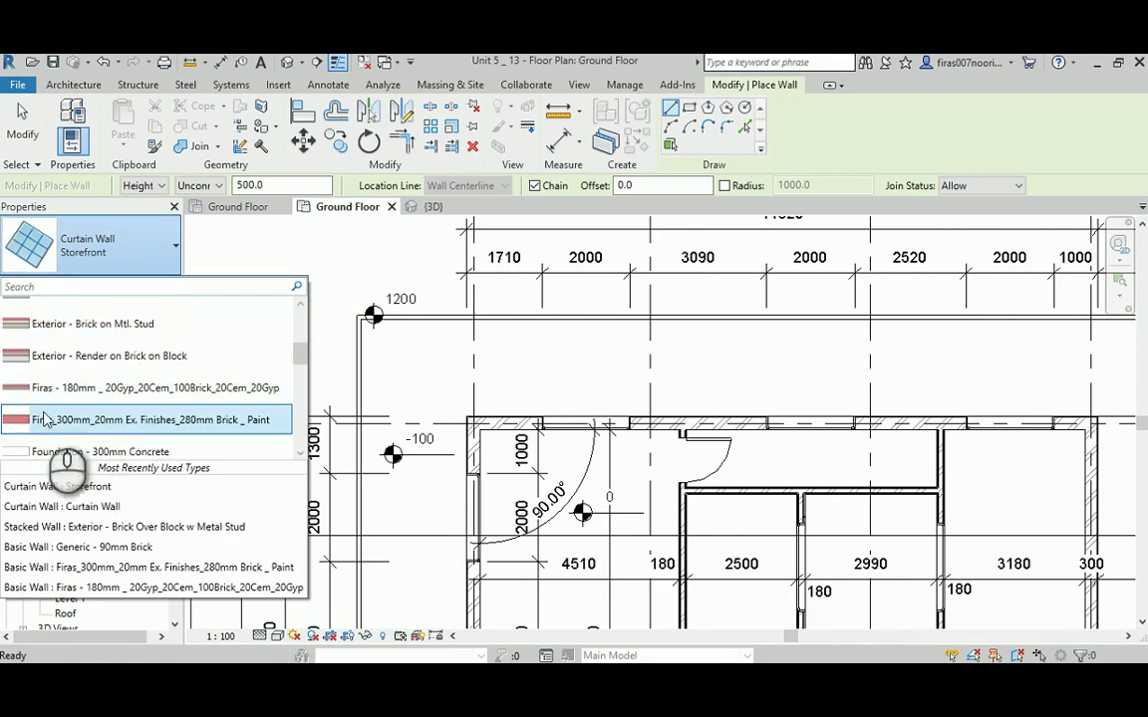
click(851, 138)
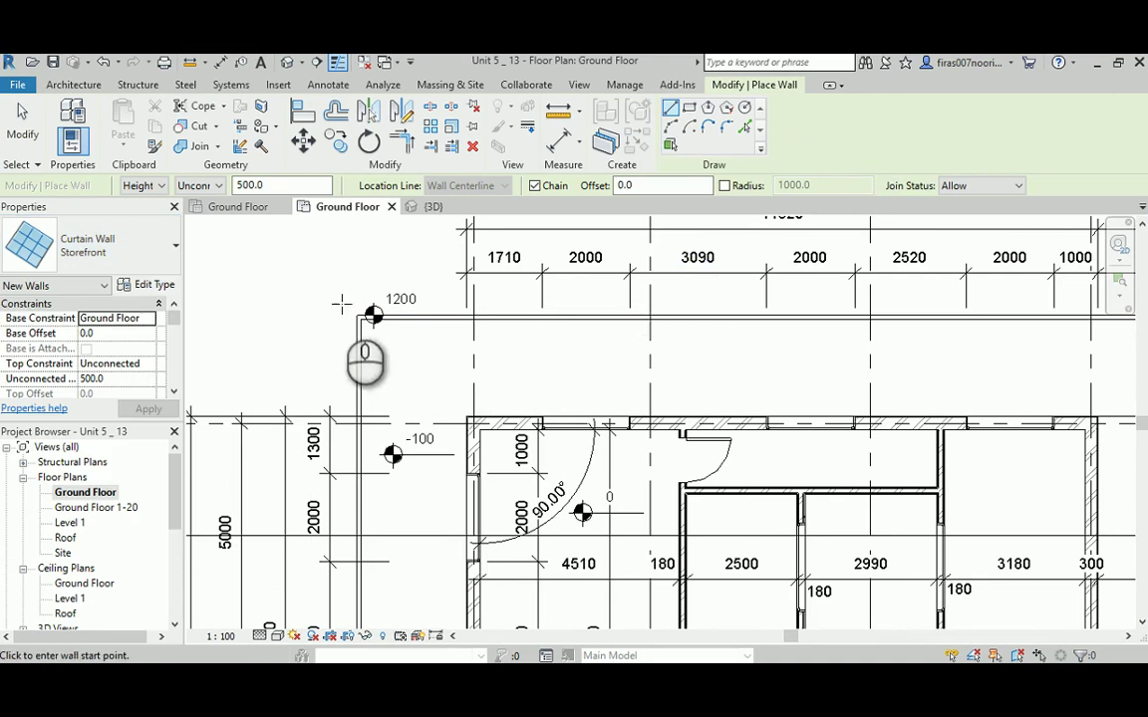
right_click(308, 282)
click(313, 289)
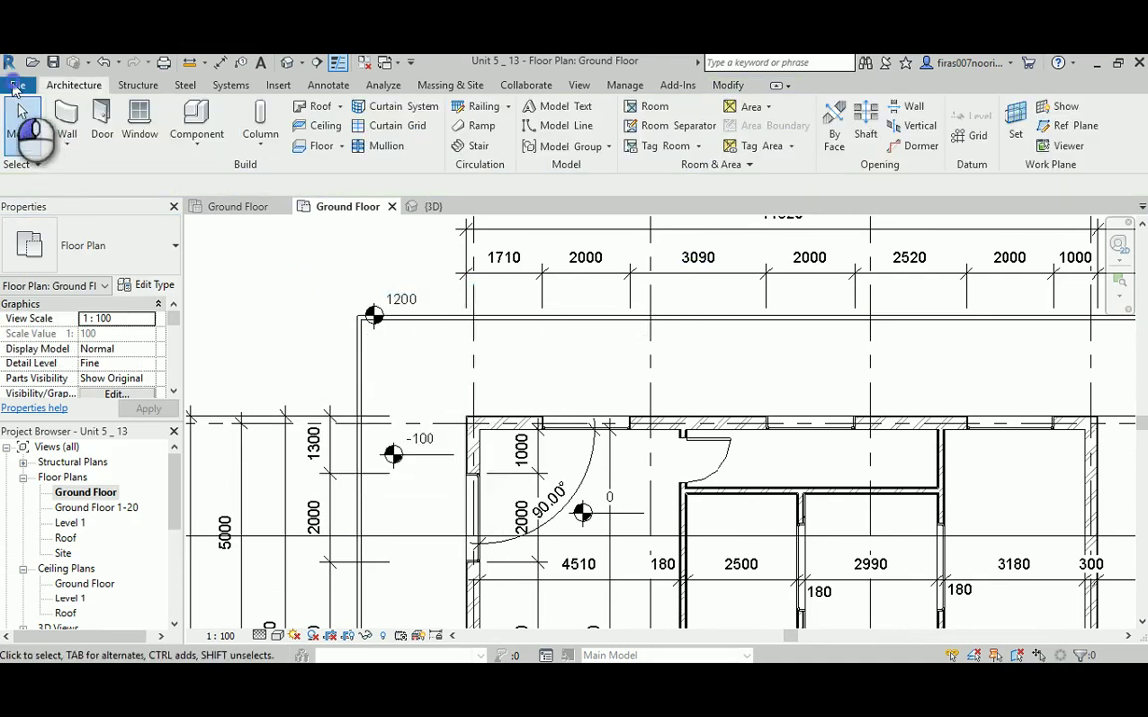
click(18, 85)
Step: Create a Construction Template project and browse its wall types, keeping Generic - 8"; no Firas walls
click(41, 150)
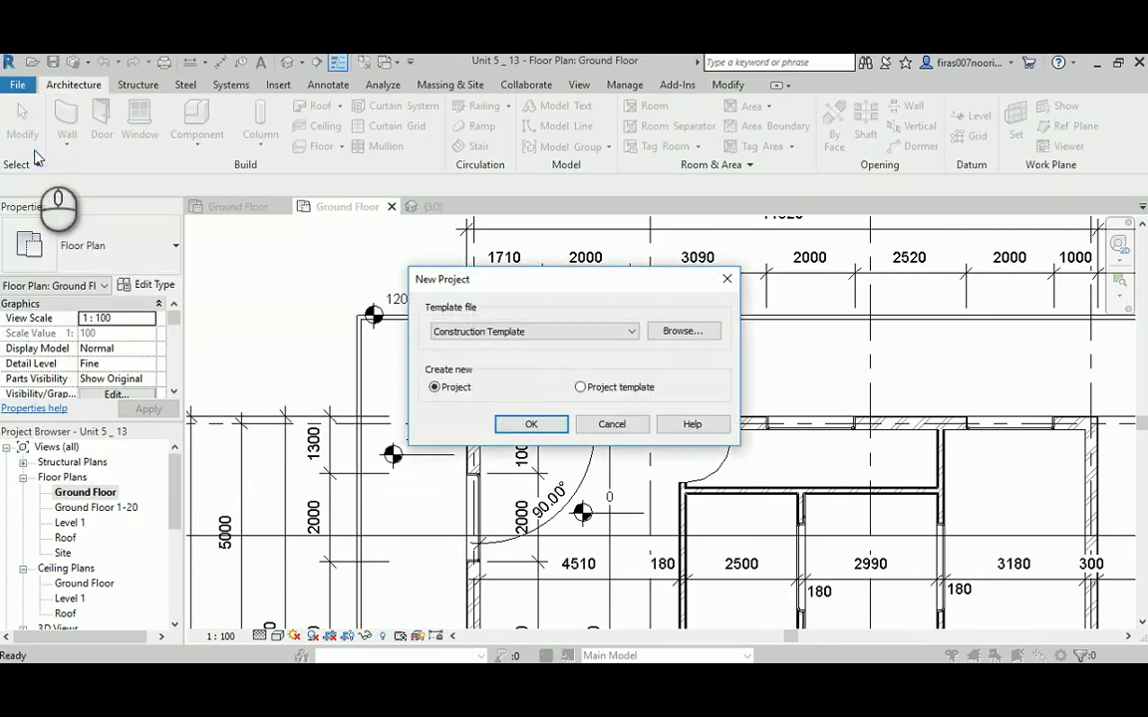
click(537, 425)
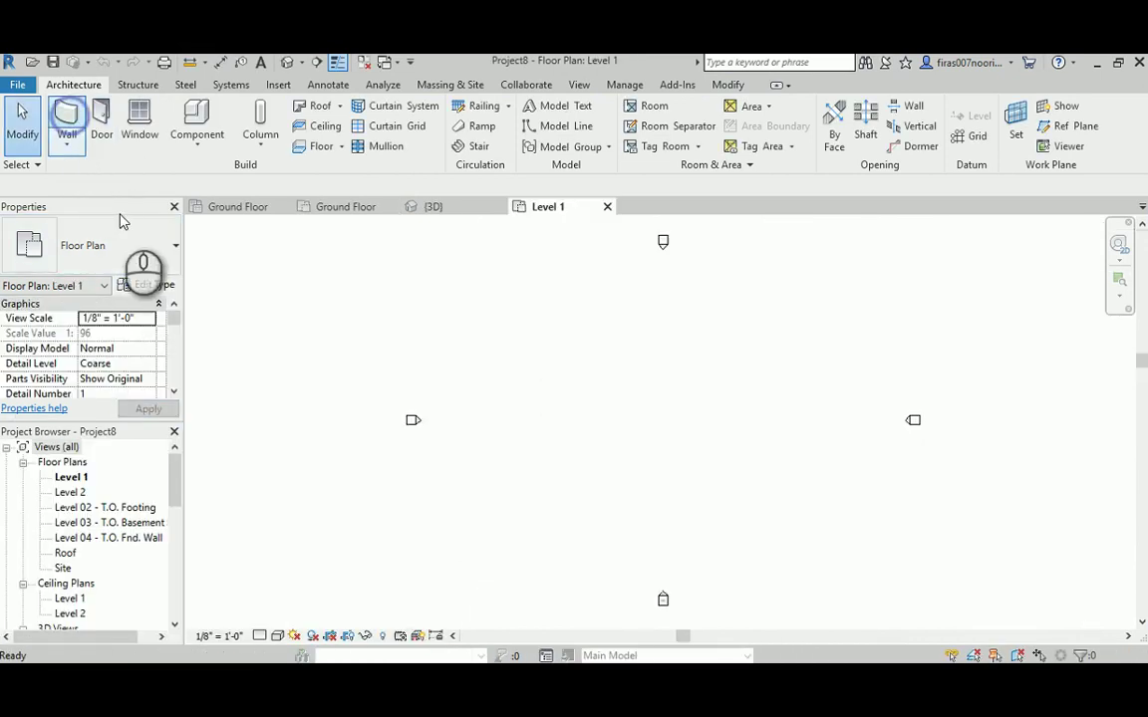
click(67, 118)
click(137, 254)
scroll(147, 403, up, 3)
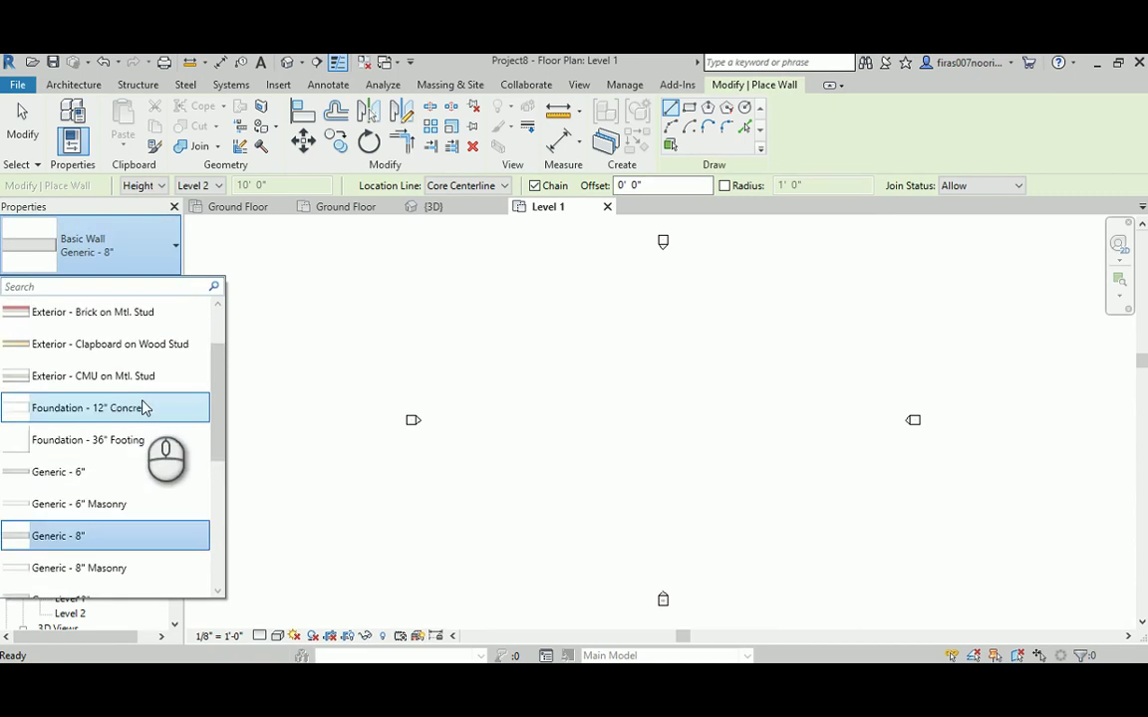
scroll(147, 404, down, 3)
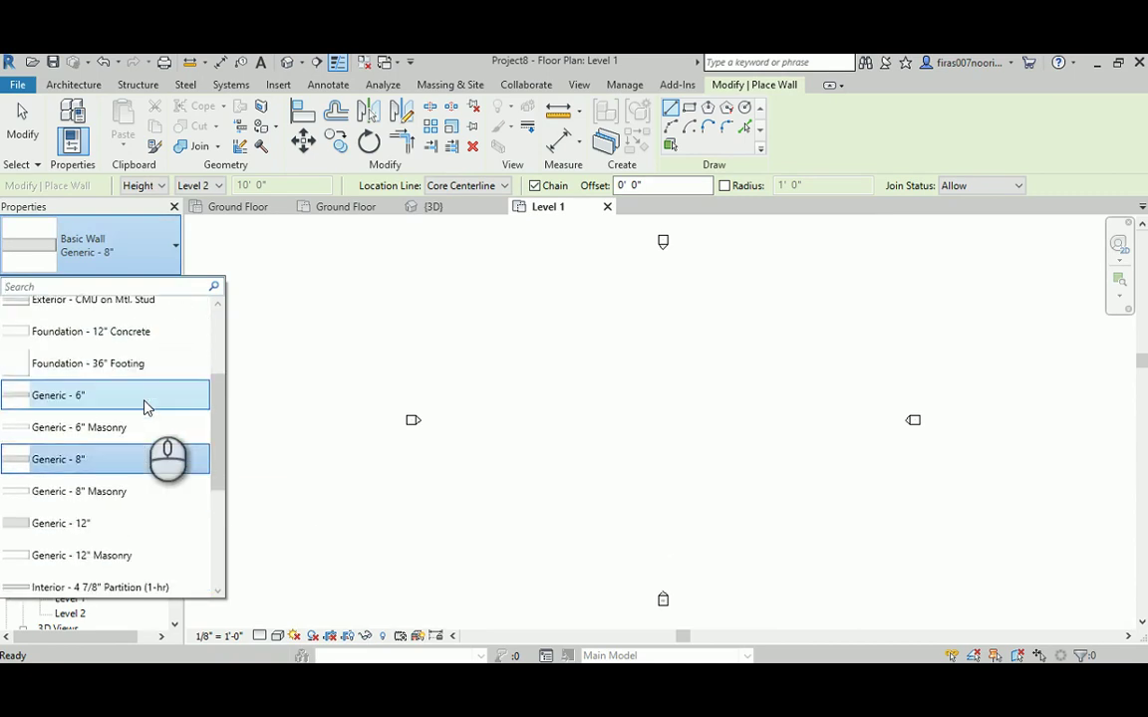
scroll(146, 404, down, 3)
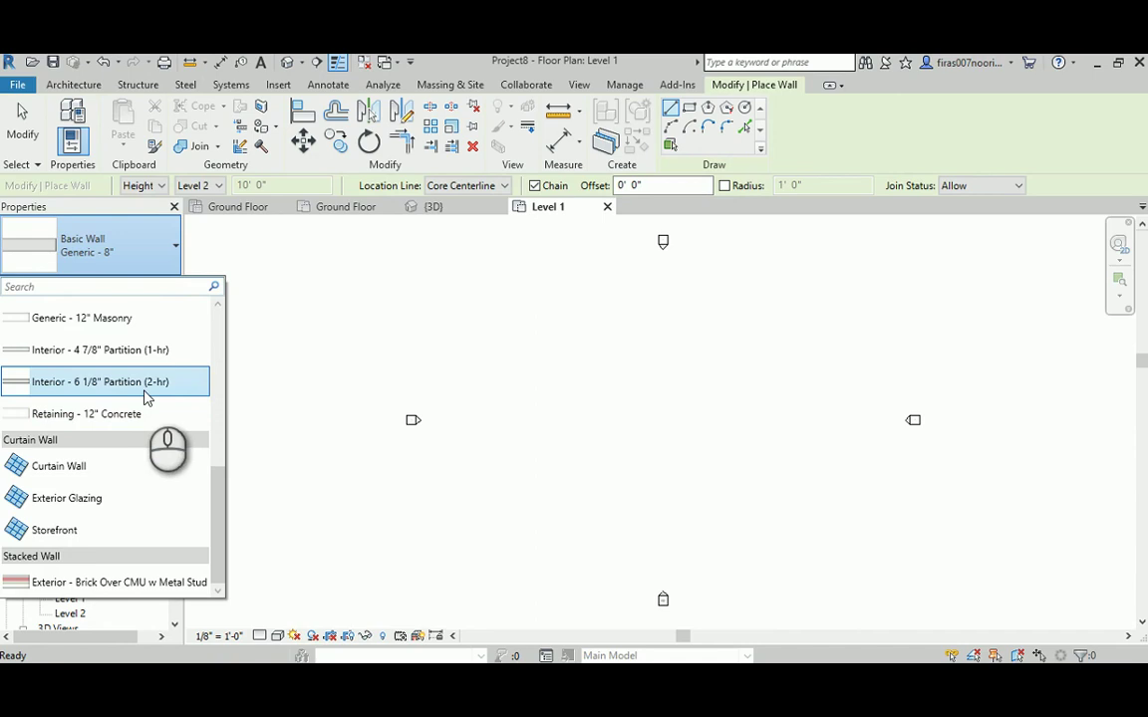
click(757, 224)
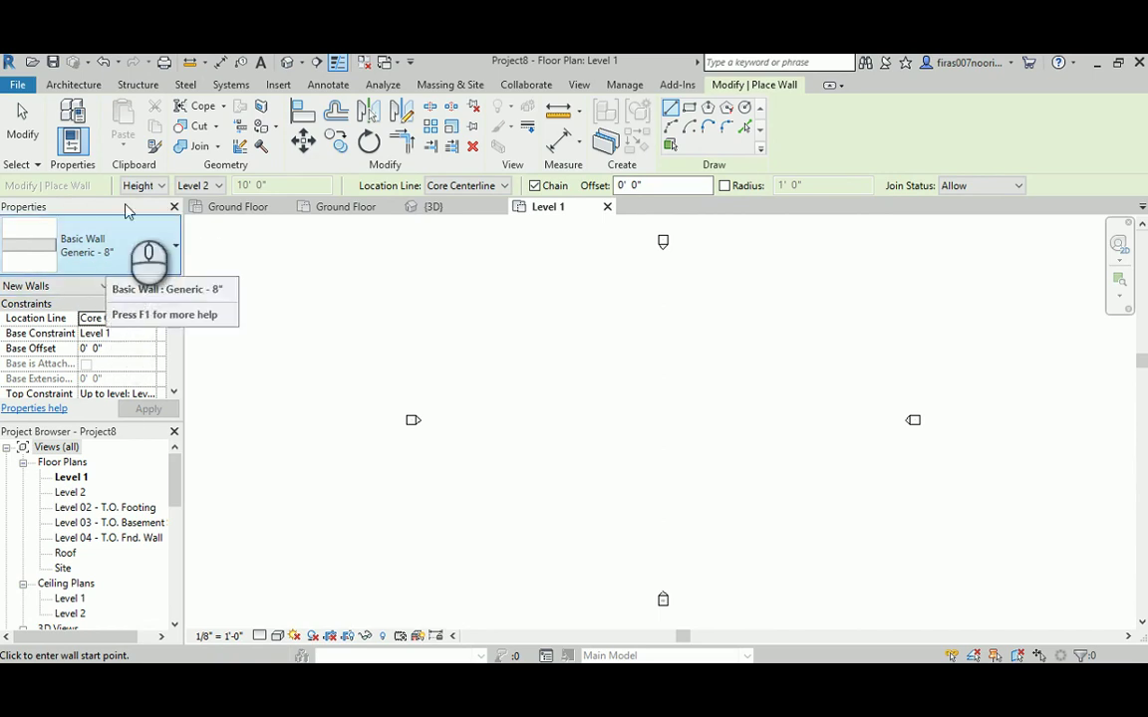
click(603, 88)
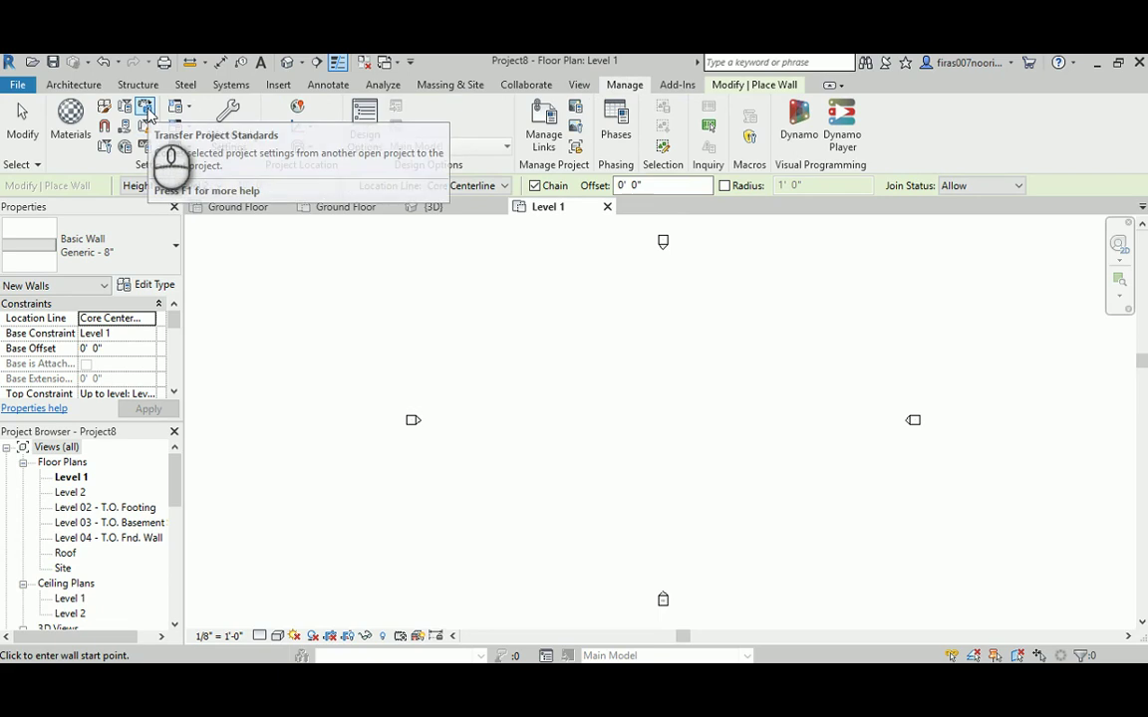
Step: Transfer only Wall Types from Unit 5_13 into Project8, overwriting duplicate types
click(146, 112)
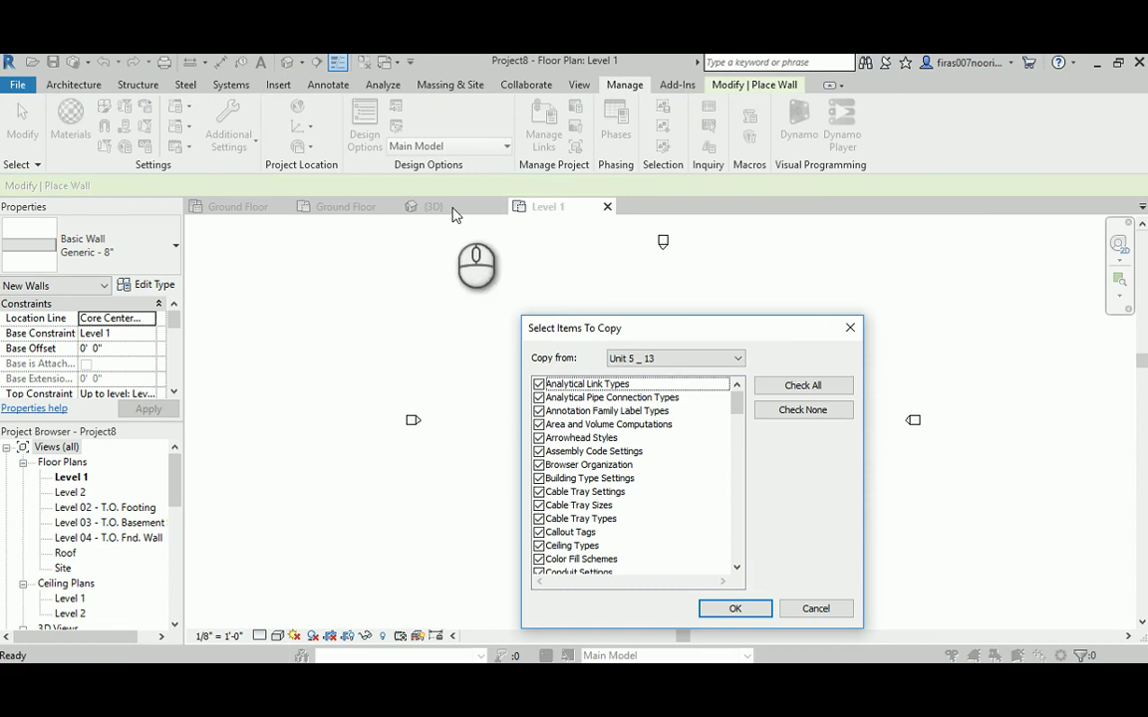
click(781, 410)
drag(737, 404, 691, 574)
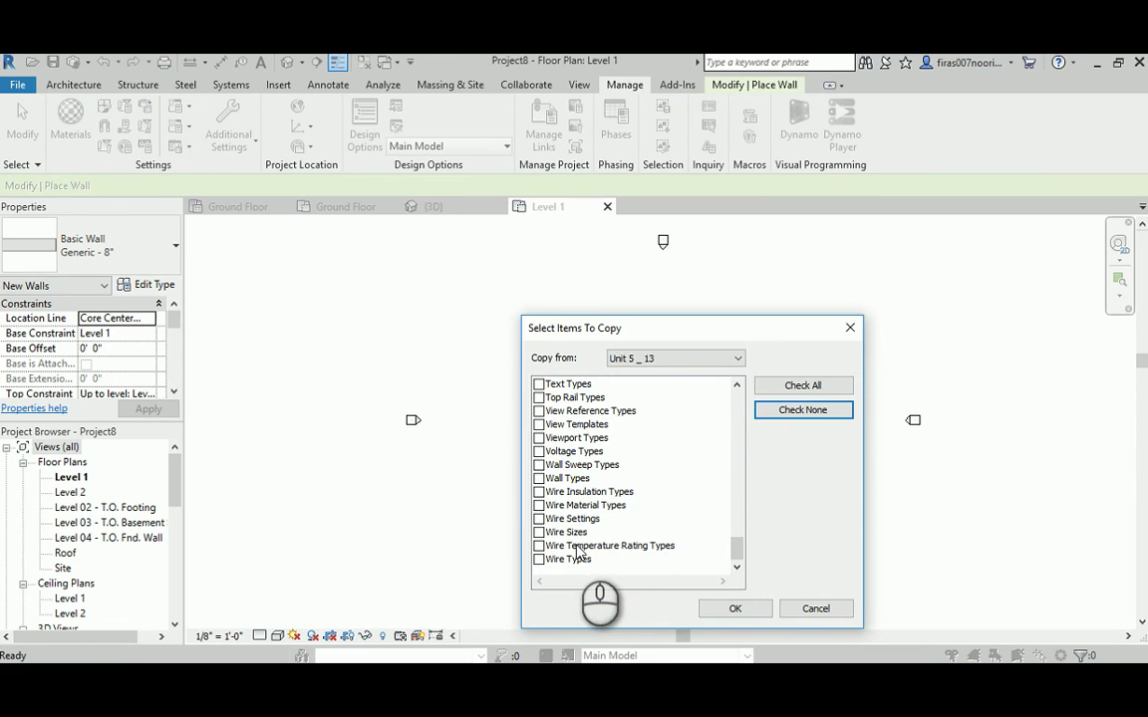
click(539, 478)
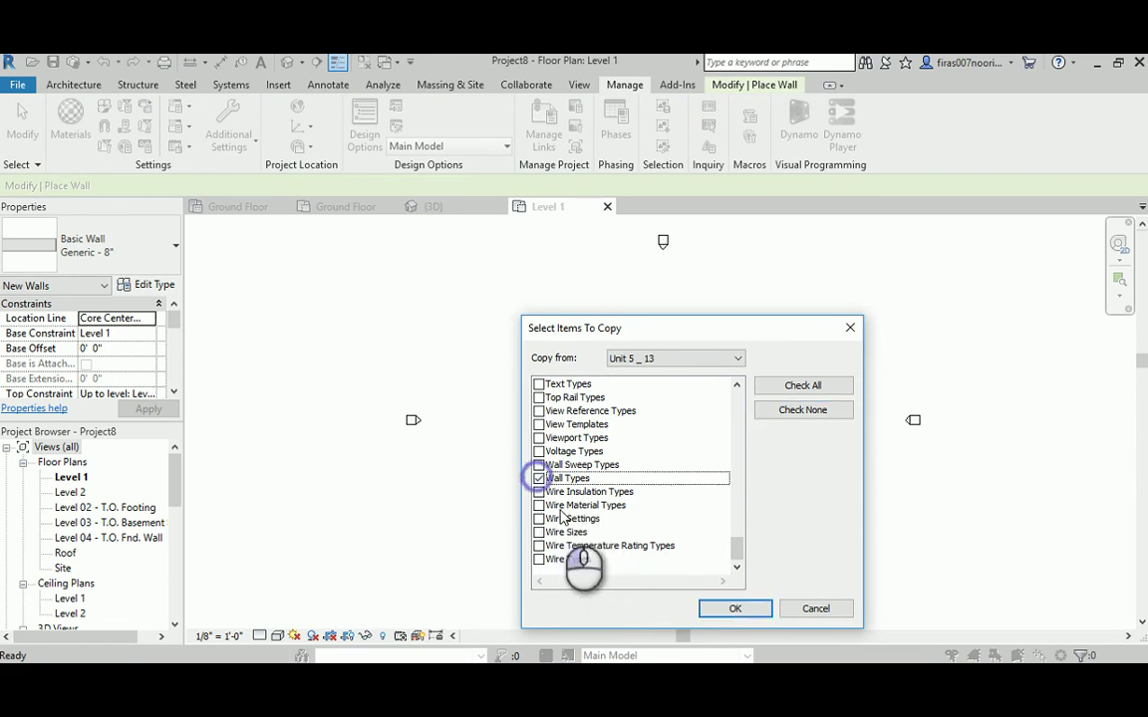
click(721, 607)
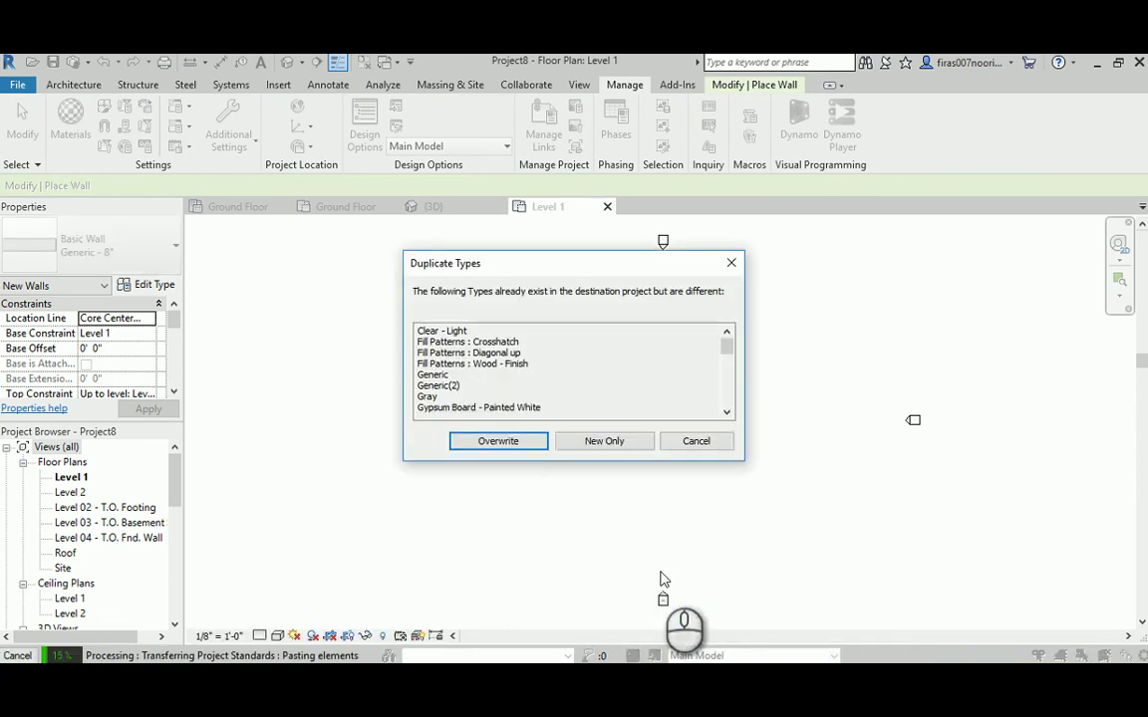
click(513, 441)
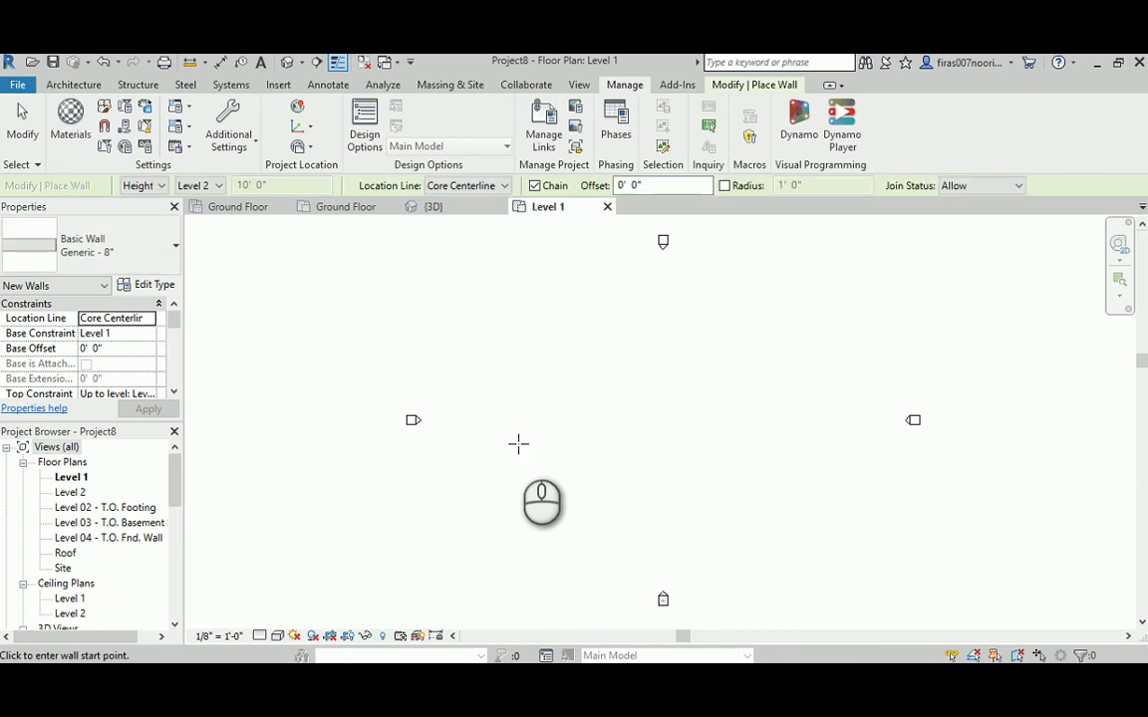
Step: Browse Project8's wall types and find the Firas - 180mm and Firas_300mm brick walls
click(64, 84)
click(66, 114)
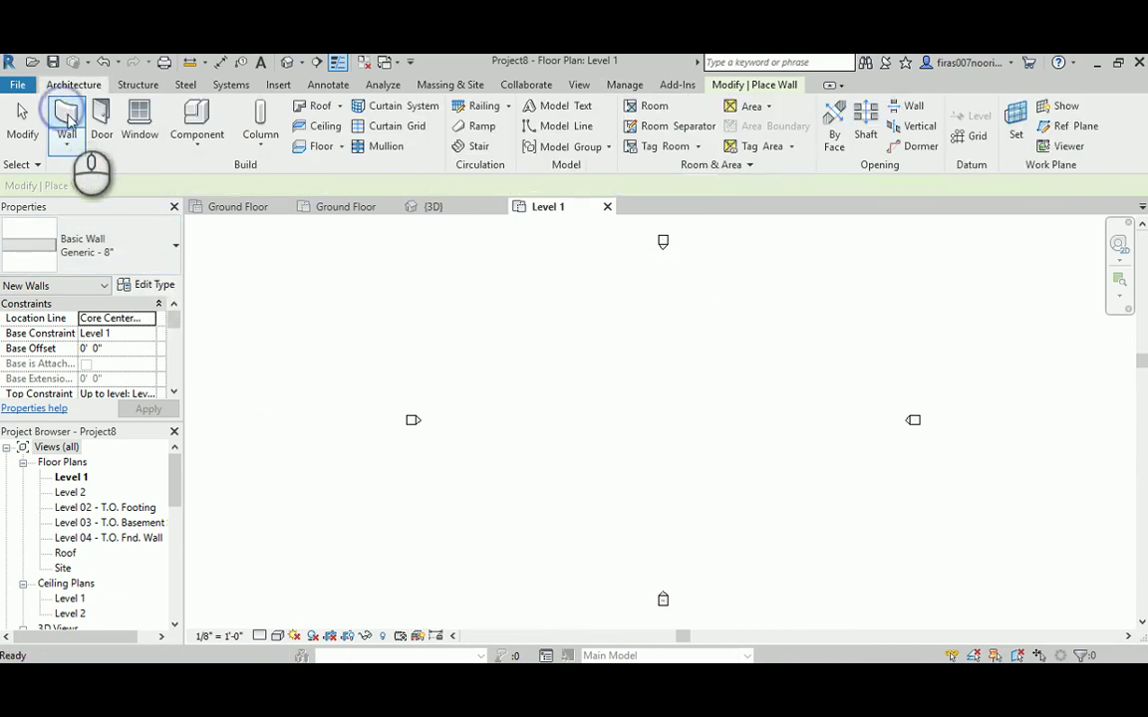
click(150, 257)
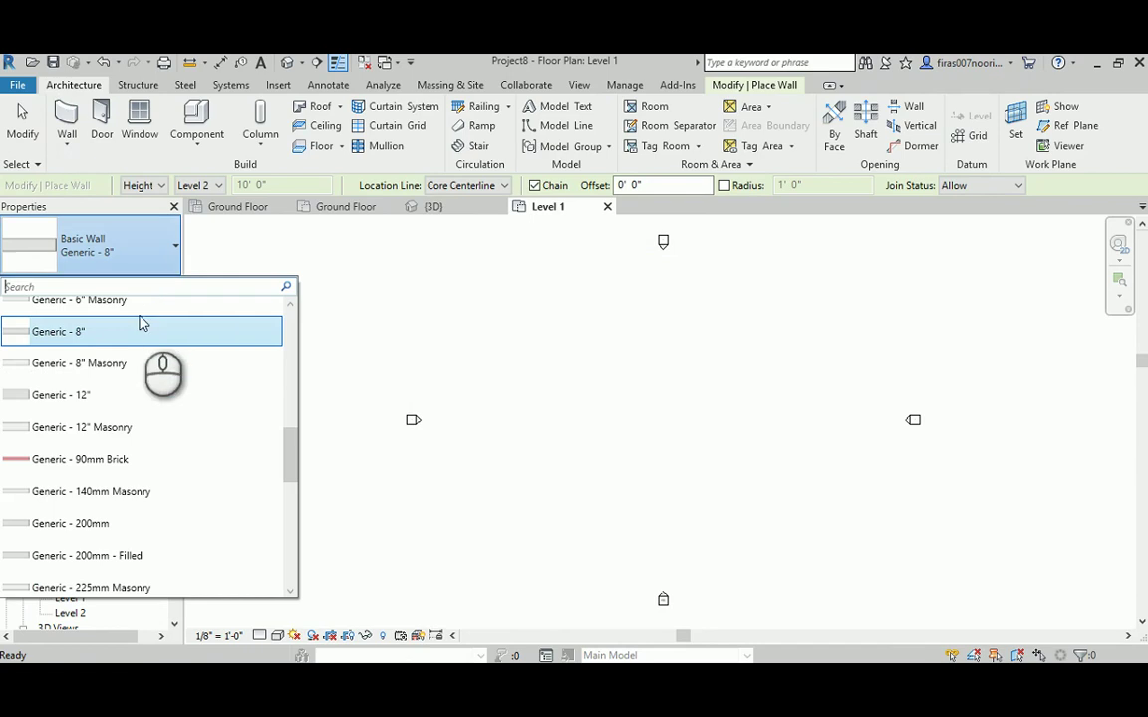
scroll(160, 443, up, 1)
scroll(160, 443, up, 6)
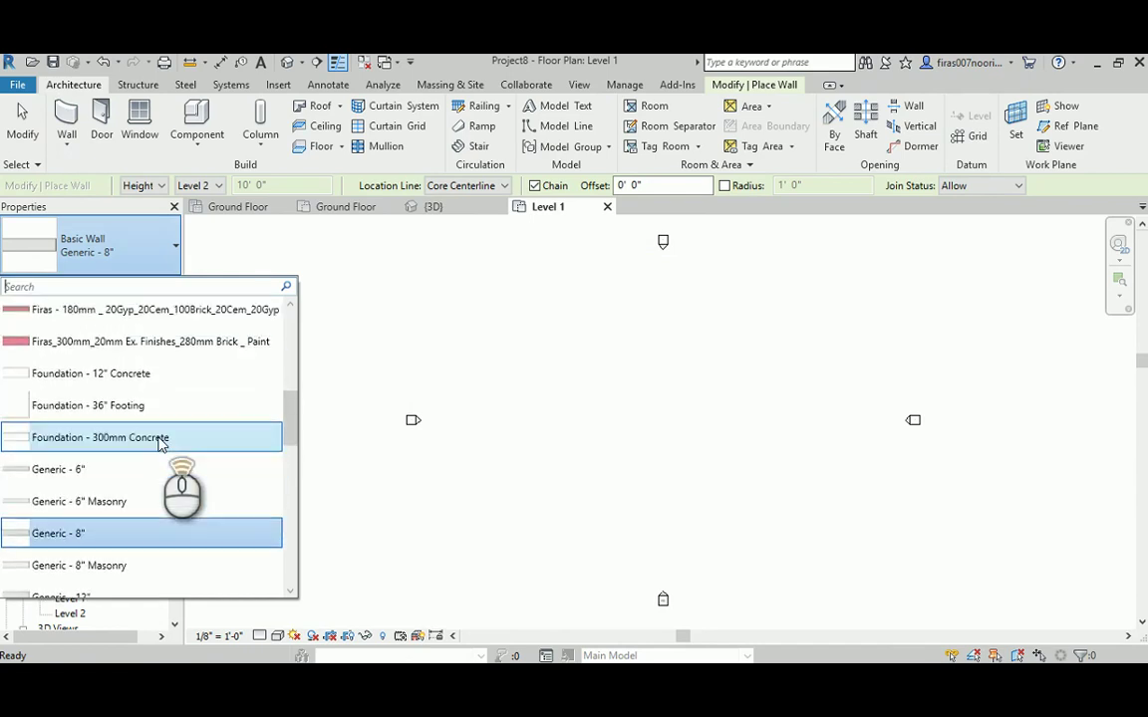
mouse_move(90, 356)
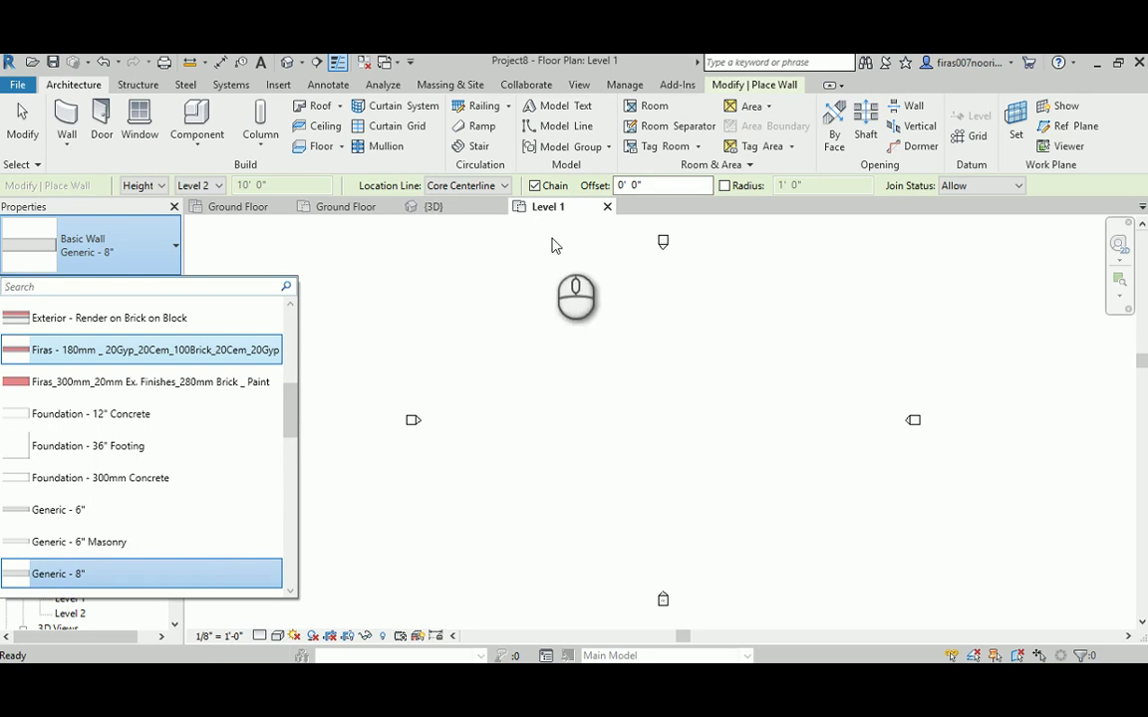
mouse_move(653, 702)
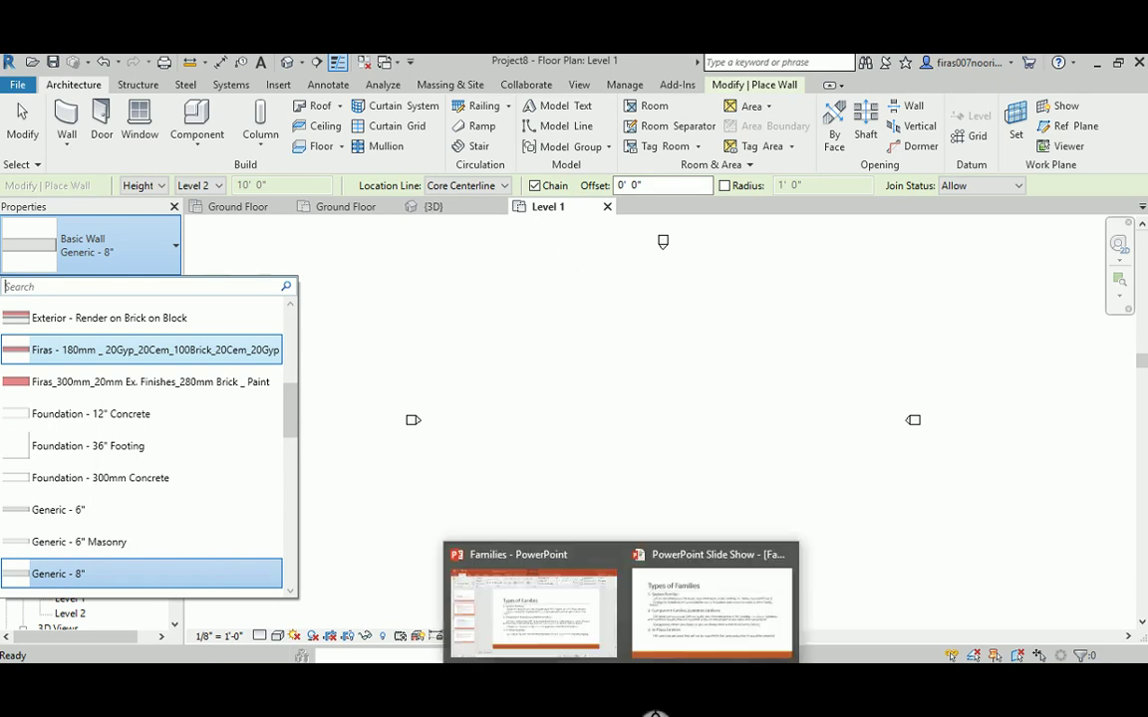
click(643, 543)
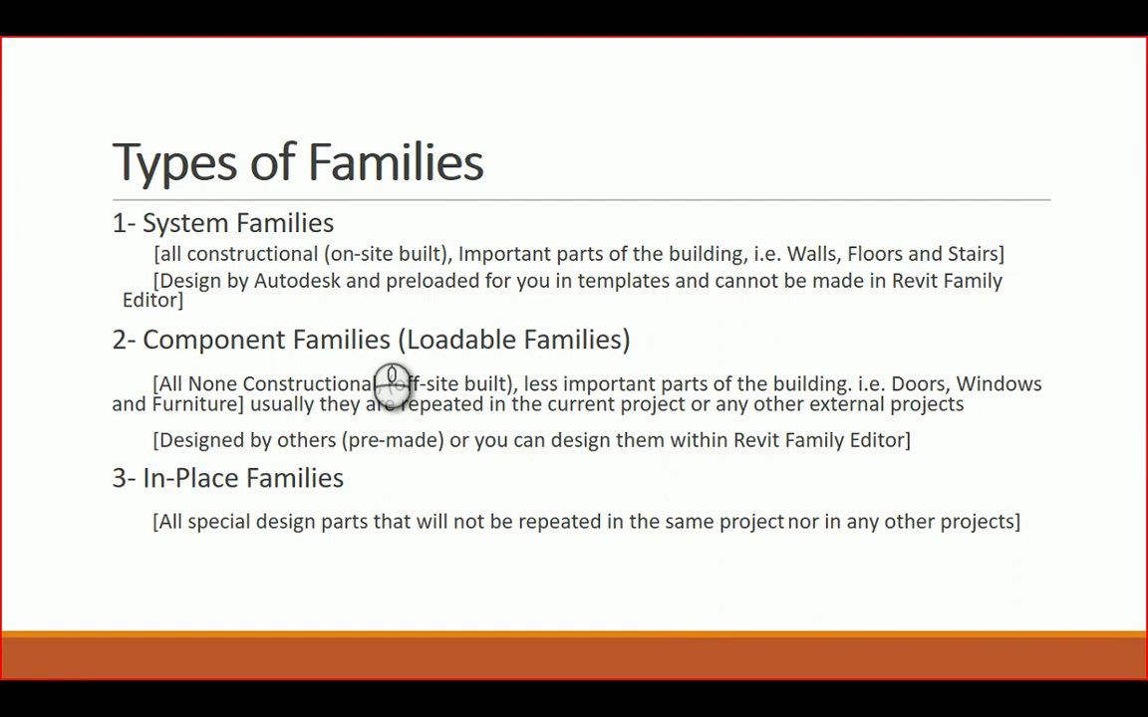
key(alt+Tab)
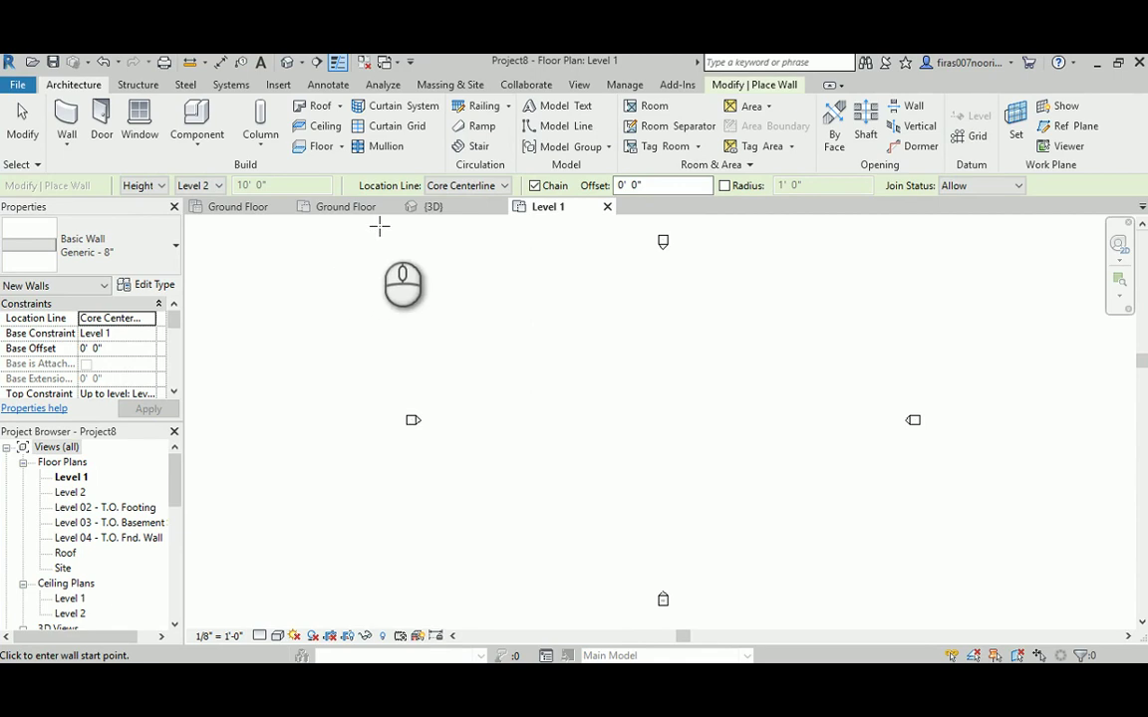
Step: Return to the Unit 5_13 3D view, cancel the wall tool, and orbit the brick house
click(431, 207)
key(Escape)
scroll(538, 448, down, 6)
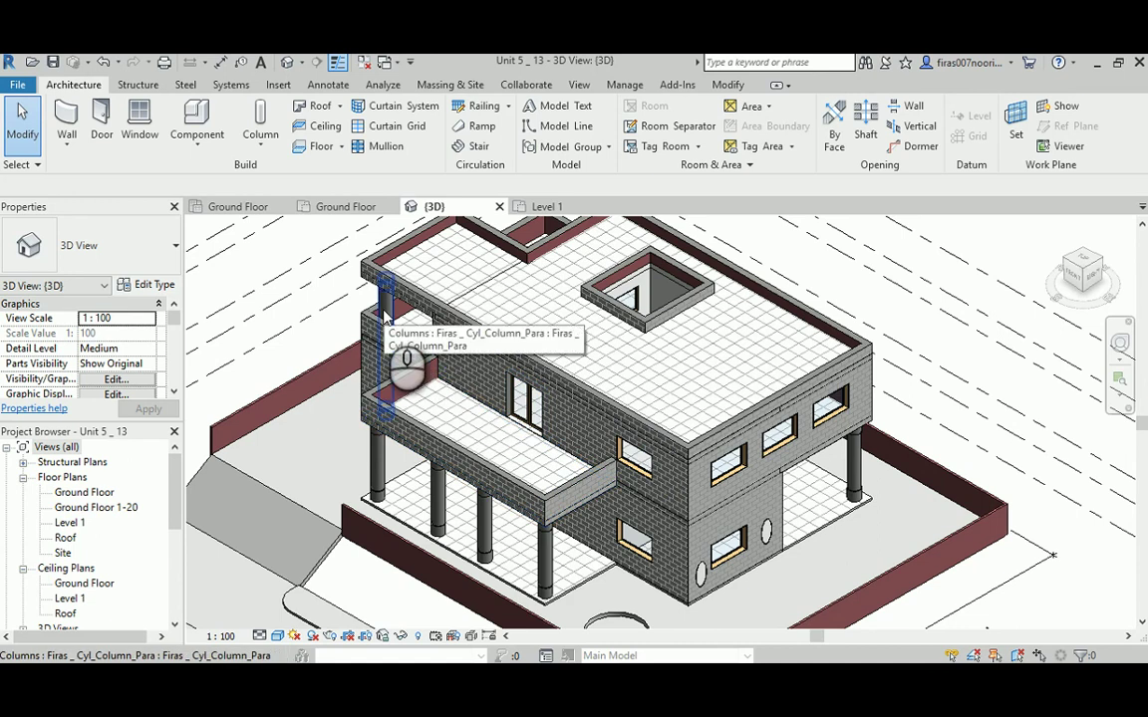
shift+middle_drag(386, 314, 579, 433)
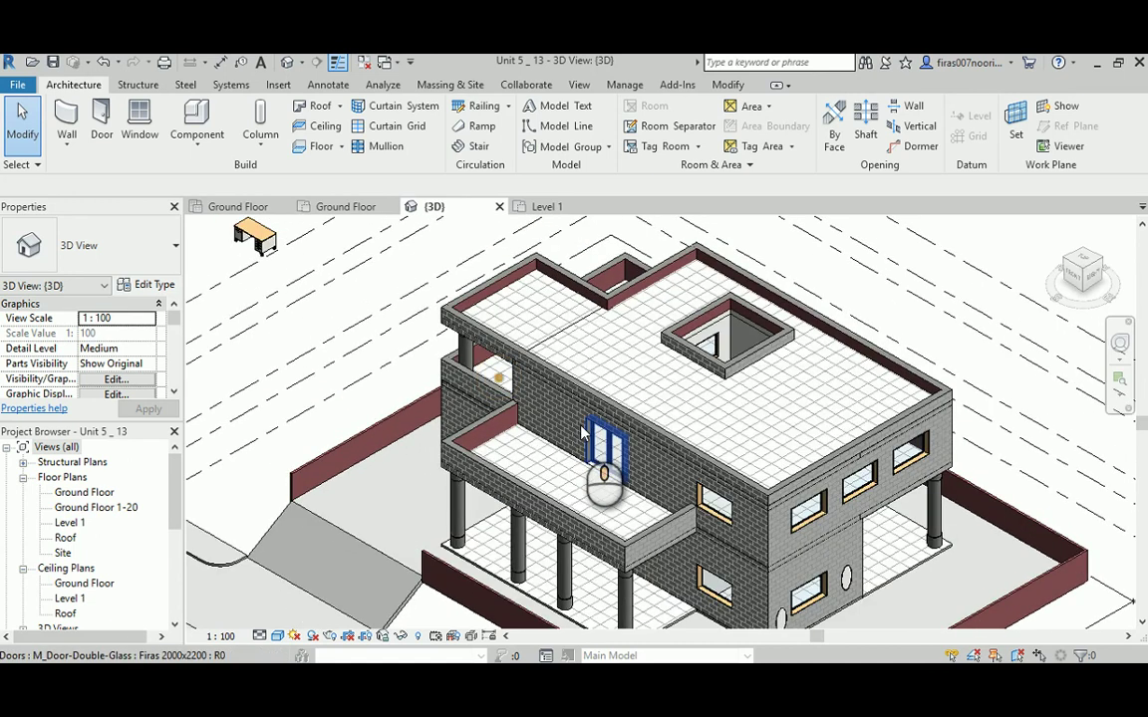